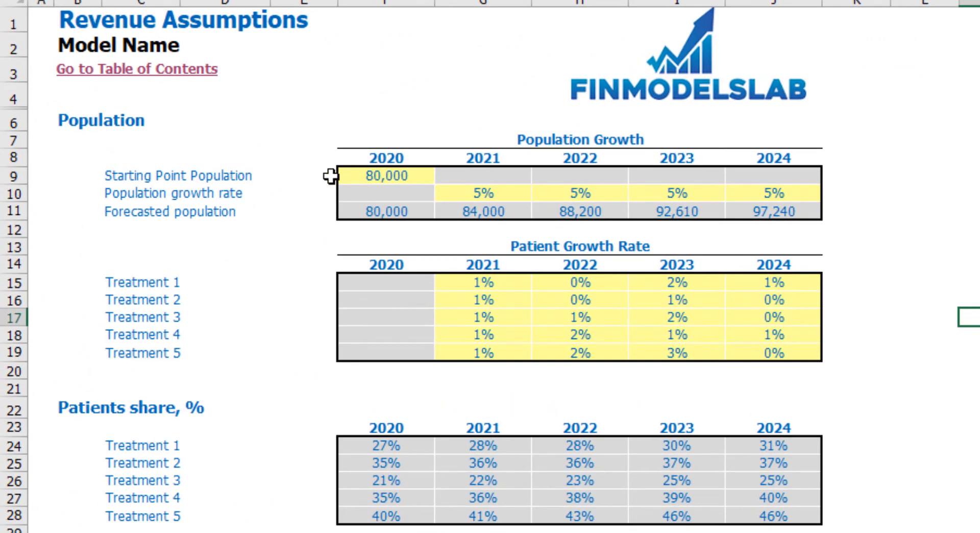
# Set the 2020 starting point population to 100,000
pyautogui.click(396, 177)
pyautogui.write('100,000')
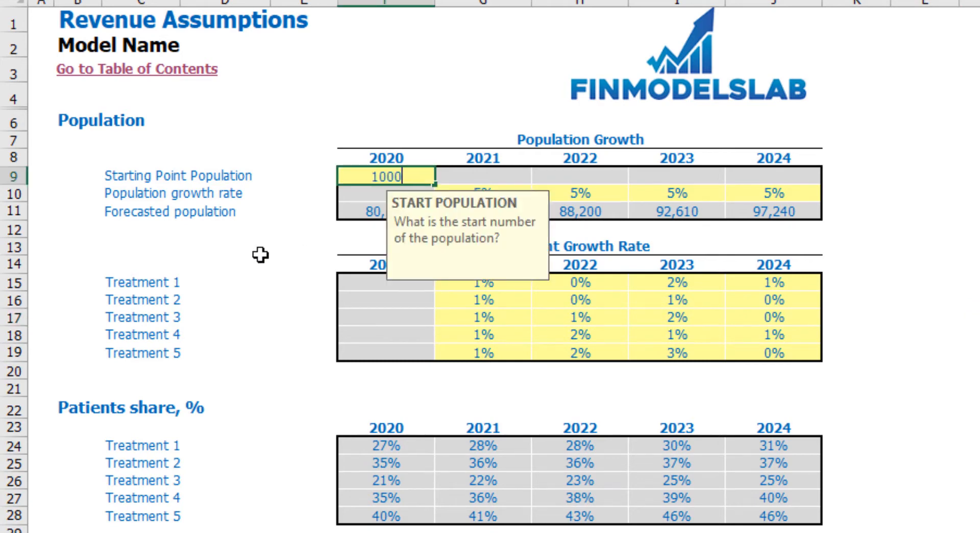
pyautogui.press('Return')
pyautogui.click(968, 229)
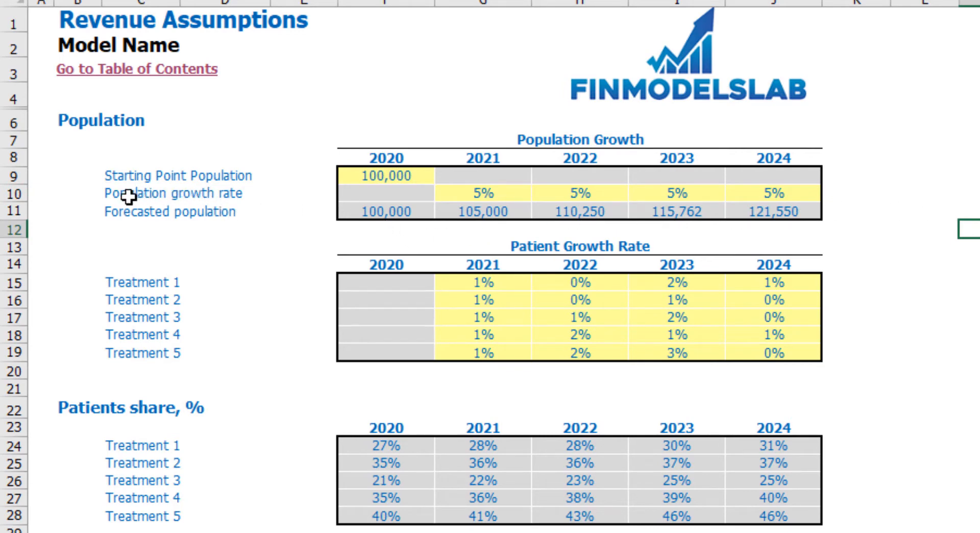
# Set the 2021 population growth rate to 10% and copy it across 2022 to 2024
pyautogui.click(496, 196)
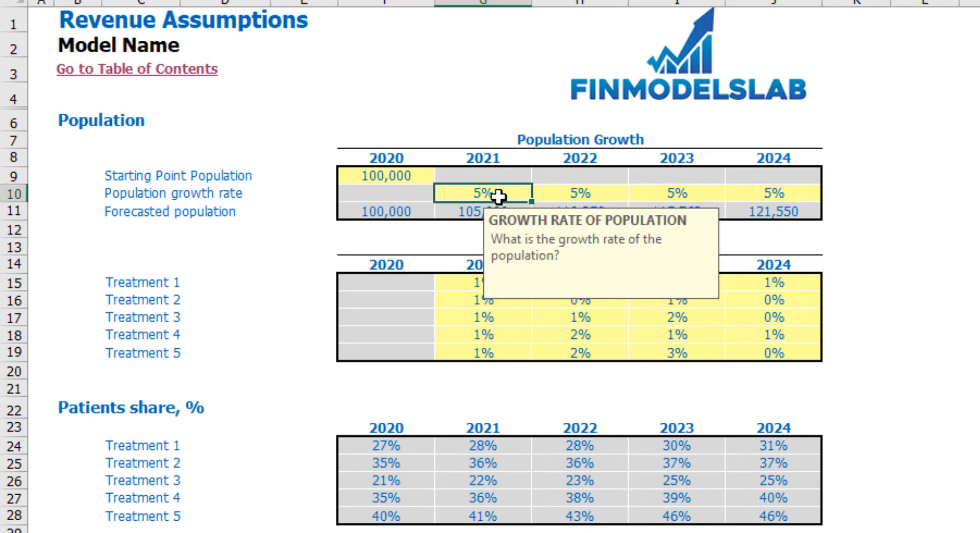
pyautogui.write('10')
pyautogui.press('Return')
pyautogui.press('Up')
pyautogui.hotkey('ctrl', 'c')
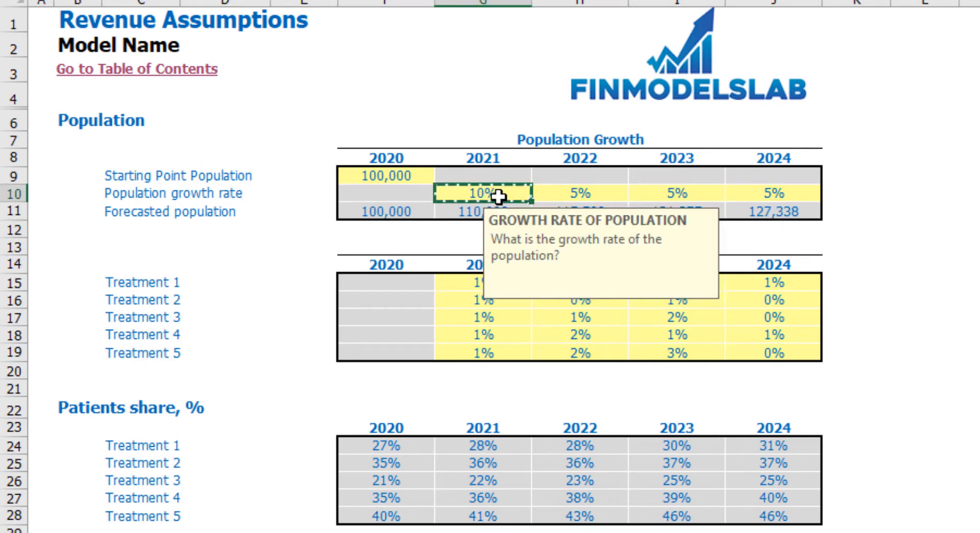
pyautogui.press('Right')
pyautogui.hotkey('shift', 'Right')
pyautogui.hotkey('shift', 'Right')
pyautogui.hotkey('ctrl', 'v')
pyautogui.click(977, 211)
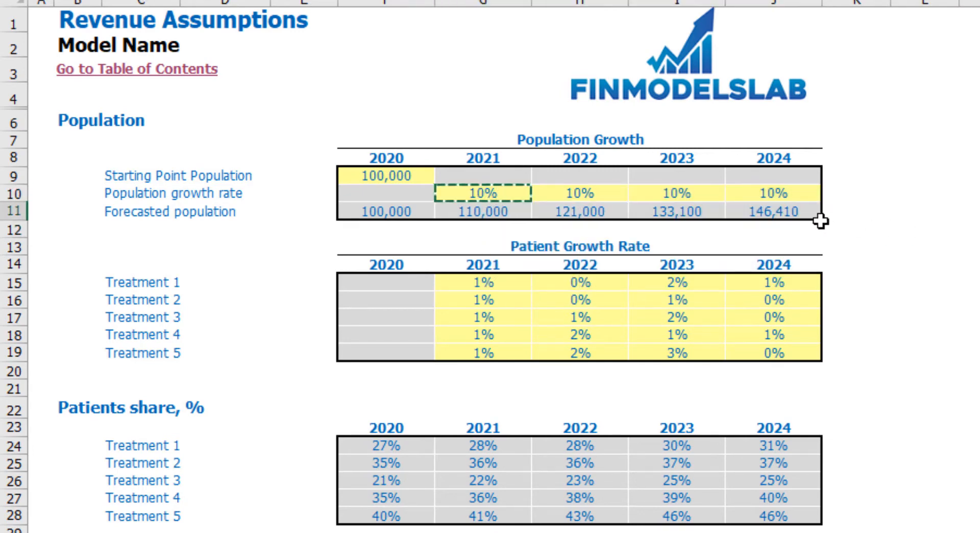
pyautogui.click(793, 212)
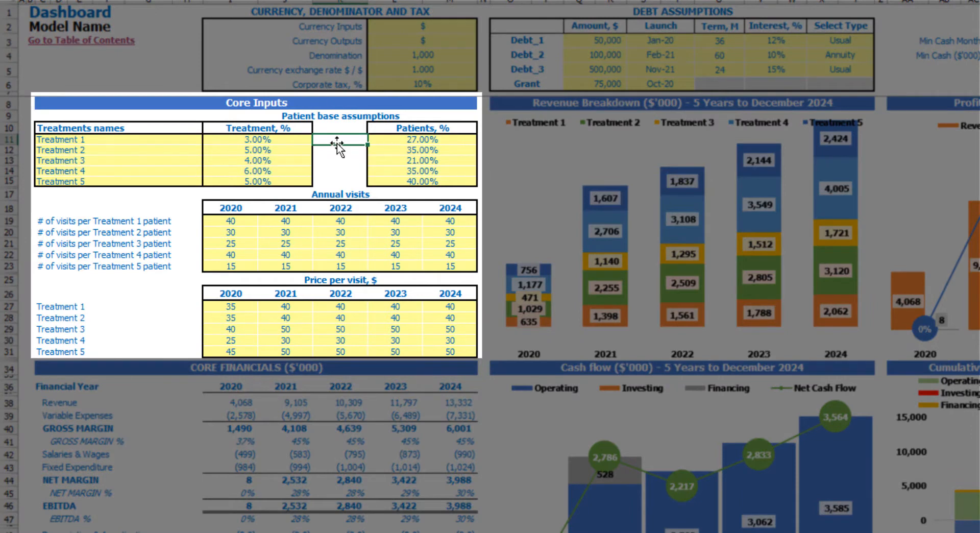
# On the Dashboard sheet, rename the first treatment in the core inputs as Treatment A
pyautogui.click(106, 141)
pyautogui.moveTo(105, 140); pyautogui.dragTo(106, 180)
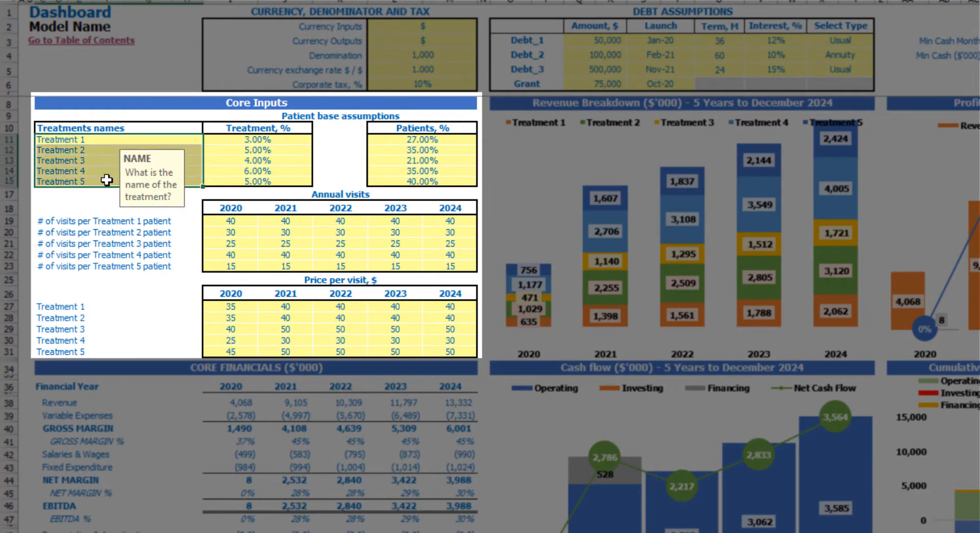
pyautogui.click(93, 138)
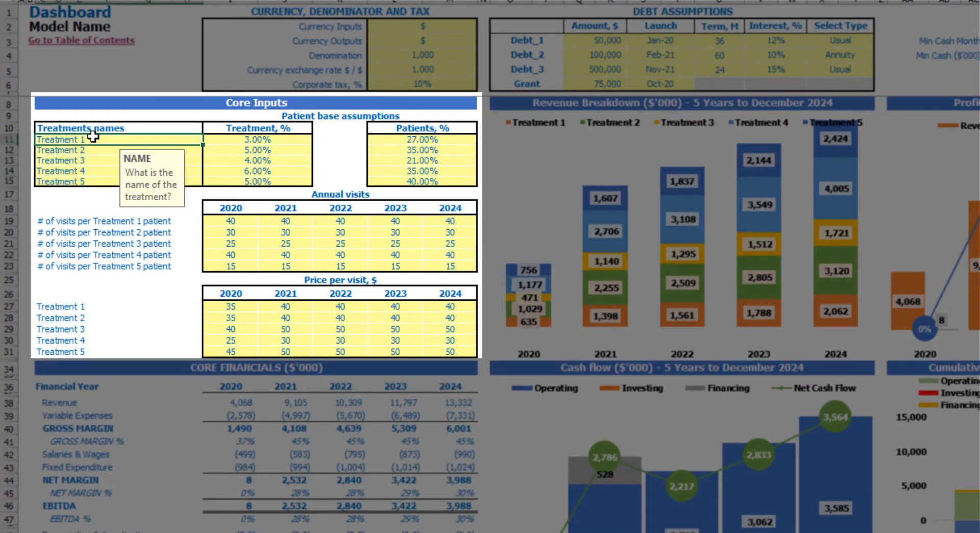
pyautogui.write('Trea')
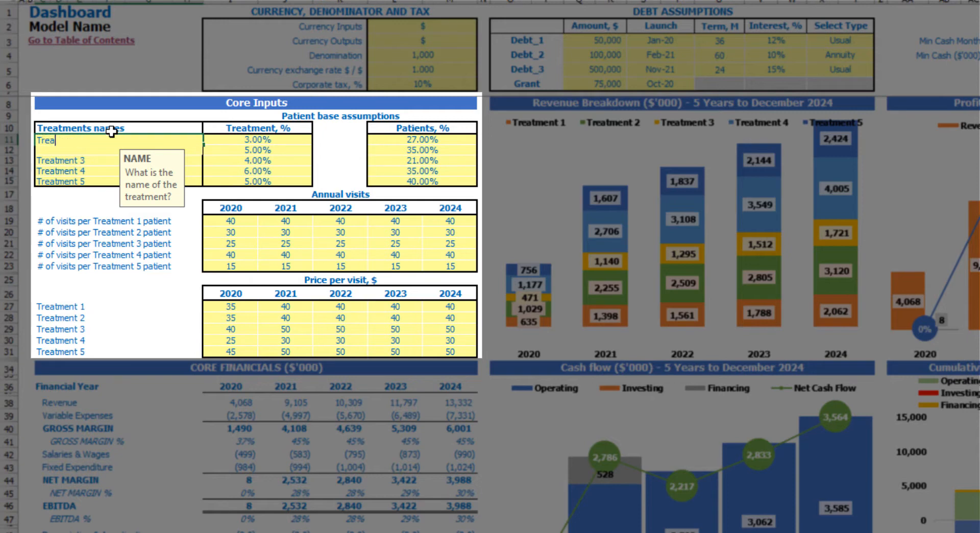
pyautogui.write('tment A')
pyautogui.press('Return')
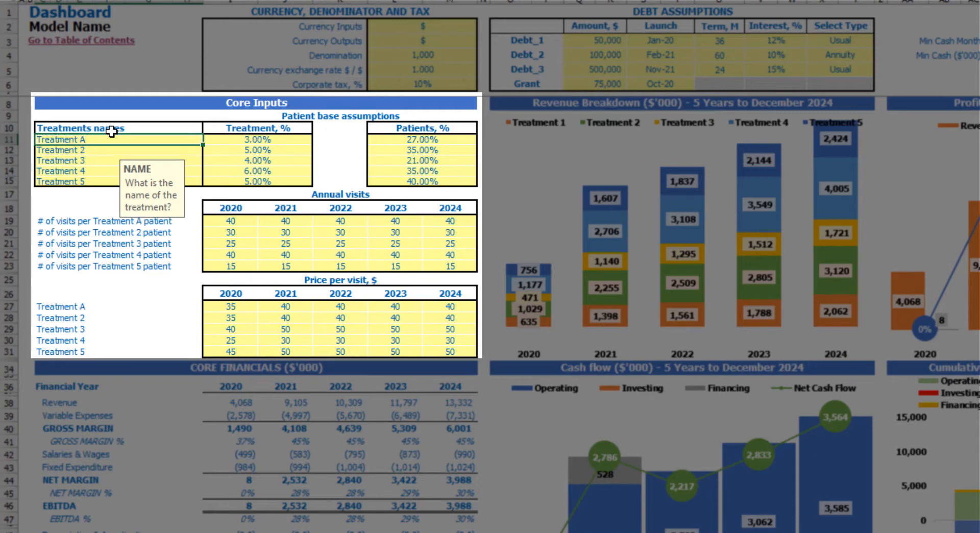
# Copy the Treatment A name into the second treatment's name cell and change it to Treatment B
pyautogui.press('Up')
pyautogui.hotkey('ctrl', 'c')
pyautogui.press('Down')
pyautogui.hotkey('ctrl', 'v')
pyautogui.press('Escape')
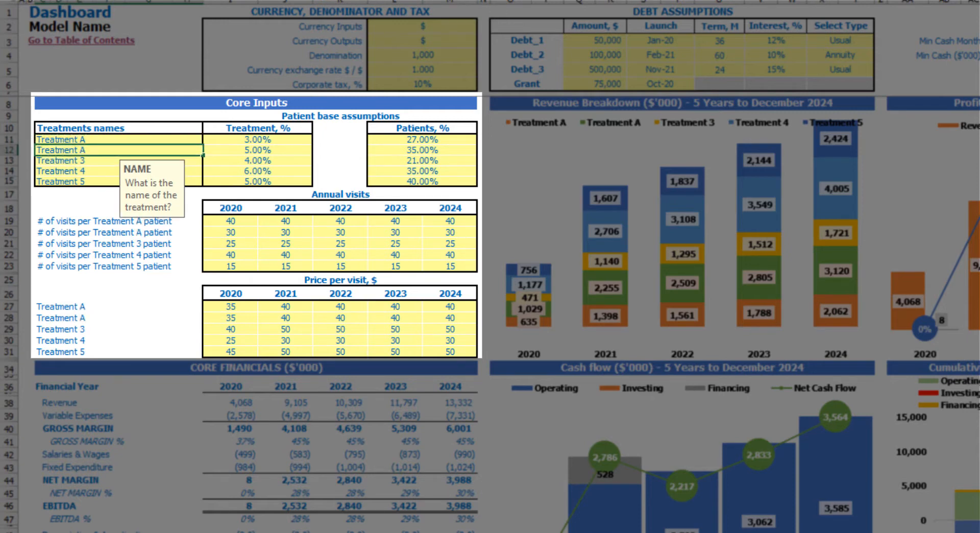
pyautogui.write('B')
pyautogui.press('Return')
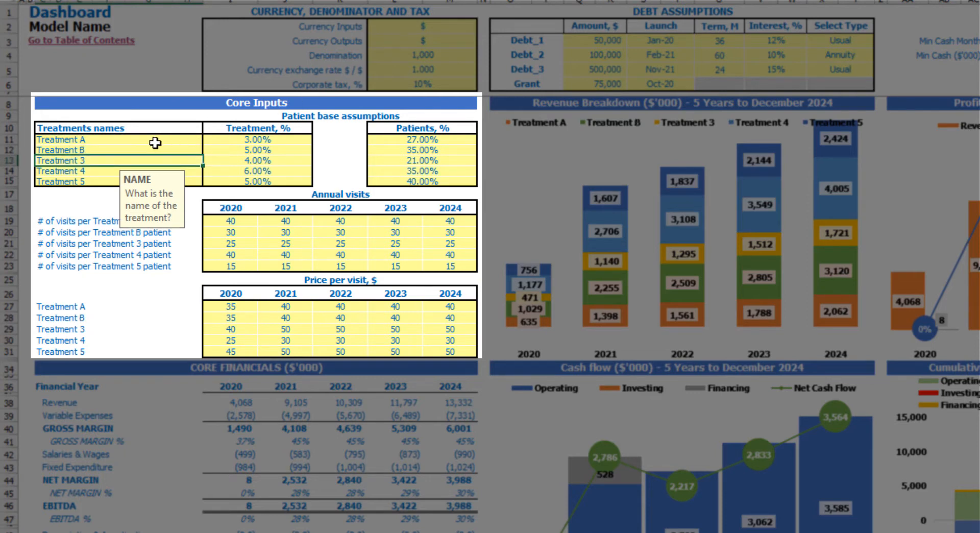
# Examine the treatment percentage, patients percentage and annual visits inputs and their explanatory notes
pyautogui.click(226, 137)
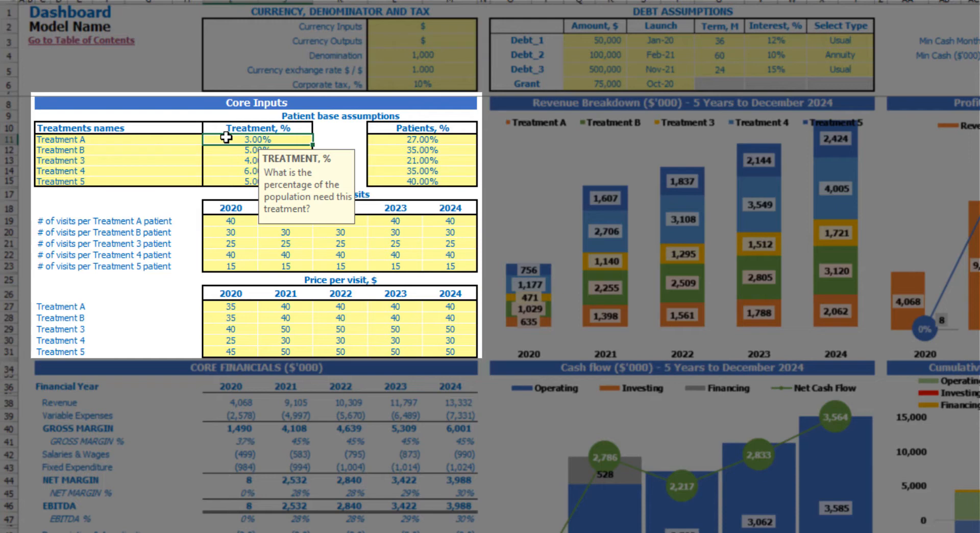
pyautogui.click(228, 150)
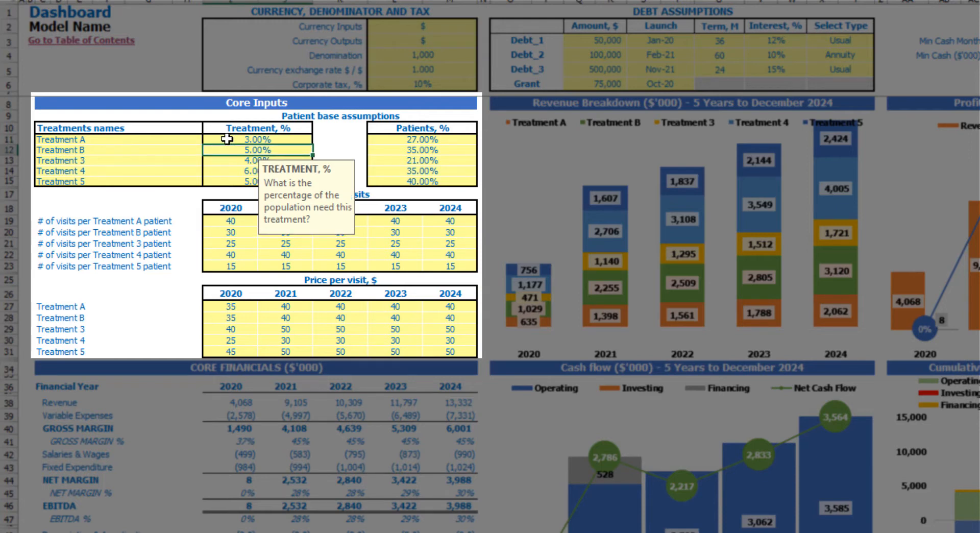
pyautogui.click(227, 140)
pyautogui.click(189, 114)
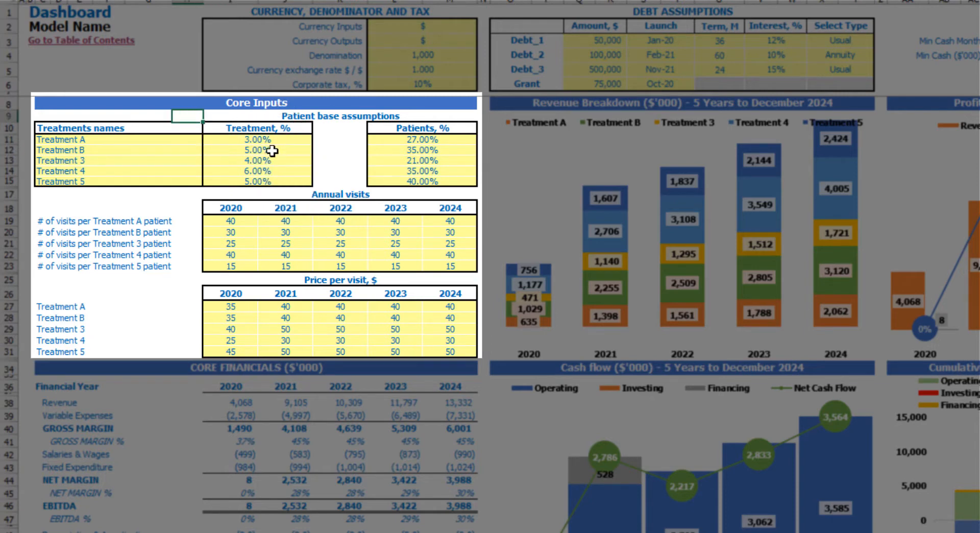
pyautogui.click(414, 138)
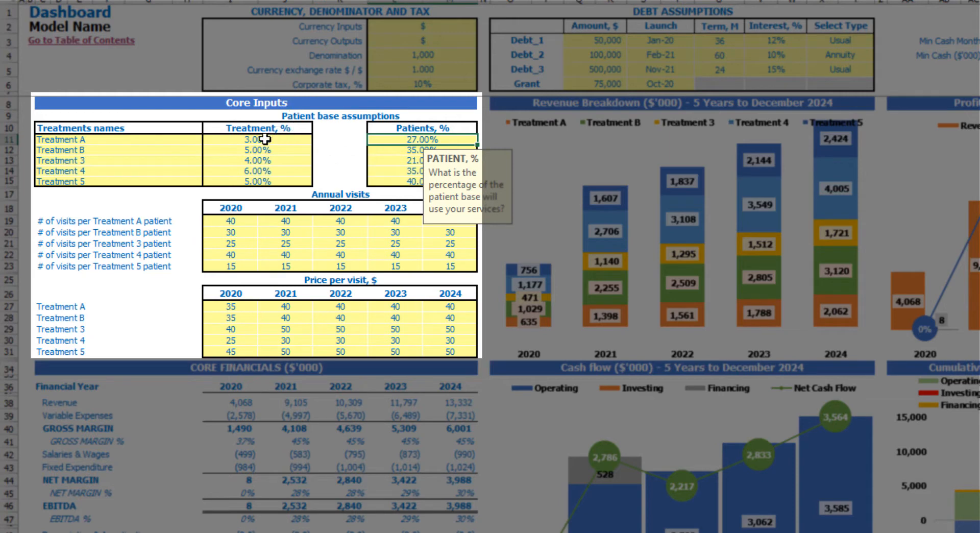
pyautogui.click(327, 131)
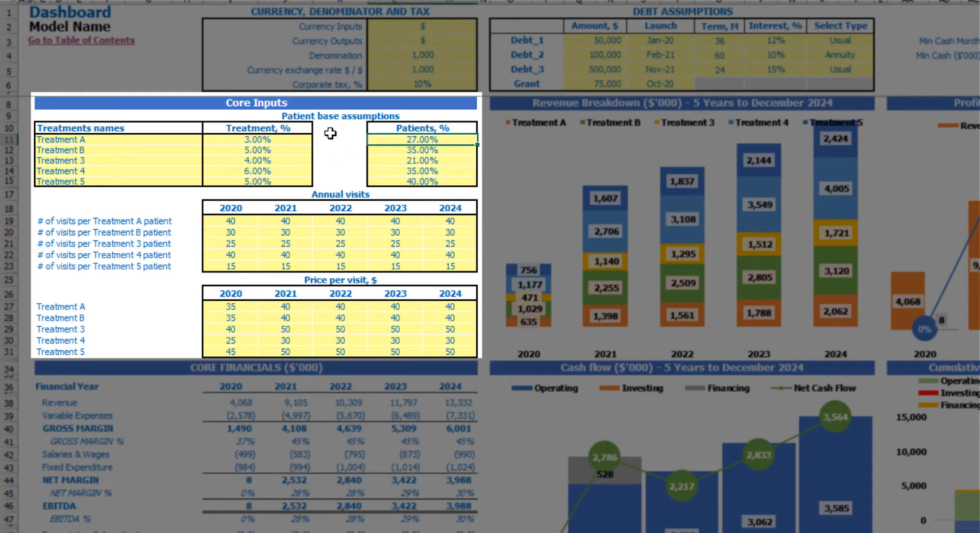
pyautogui.moveTo(225, 220); pyautogui.dragTo(430, 266)
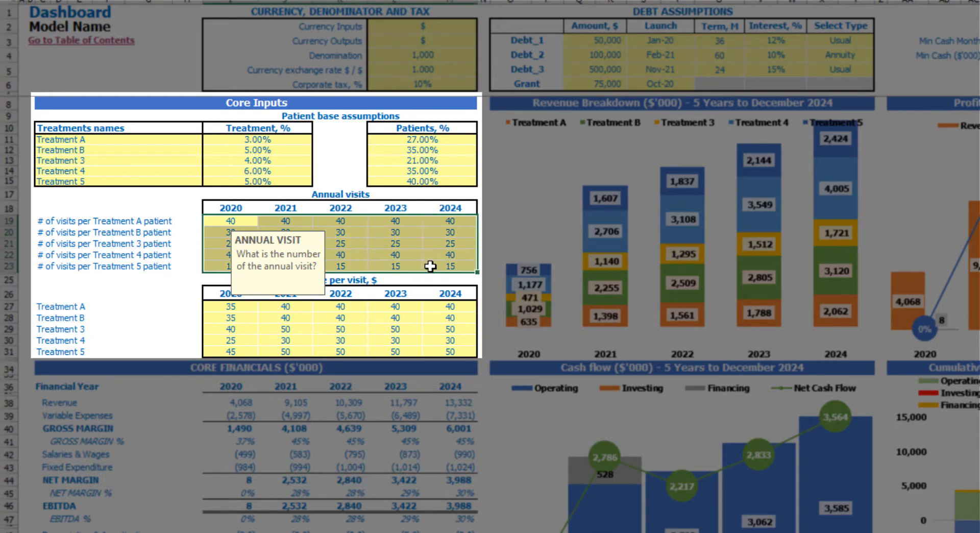
pyautogui.click(166, 197)
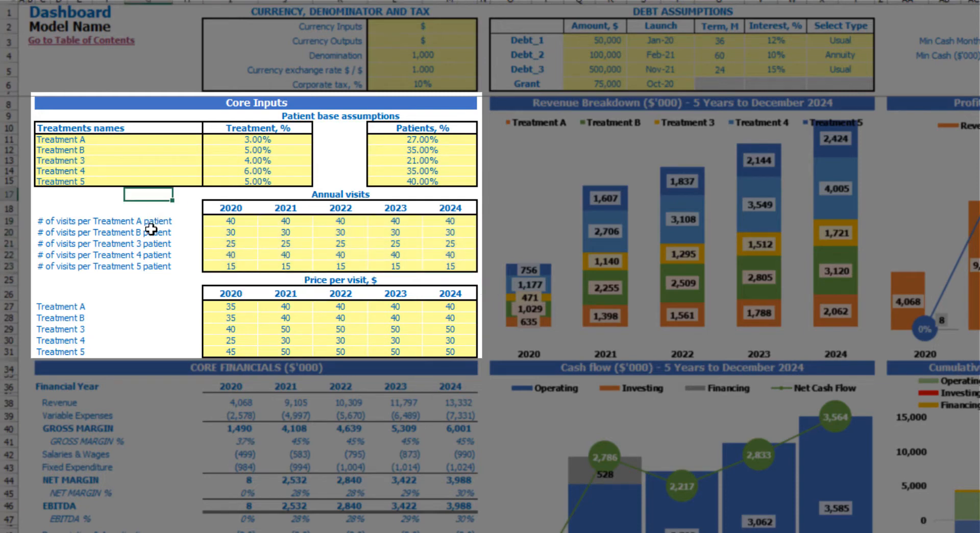
pyautogui.click(316, 196)
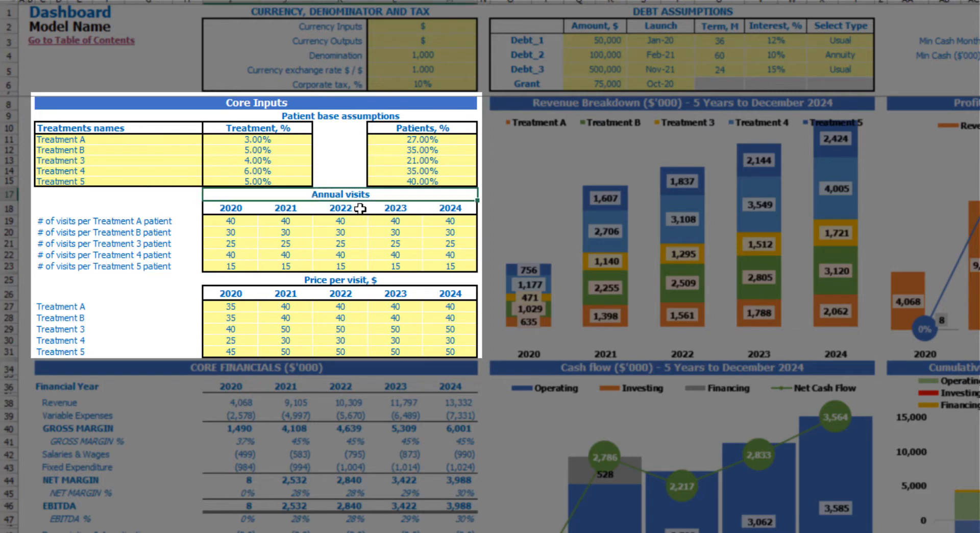
# Set the annual visits per Treatment A patient to 100, 120, 130, 140 and 150 for 2020 through 2024
pyautogui.click(242, 222)
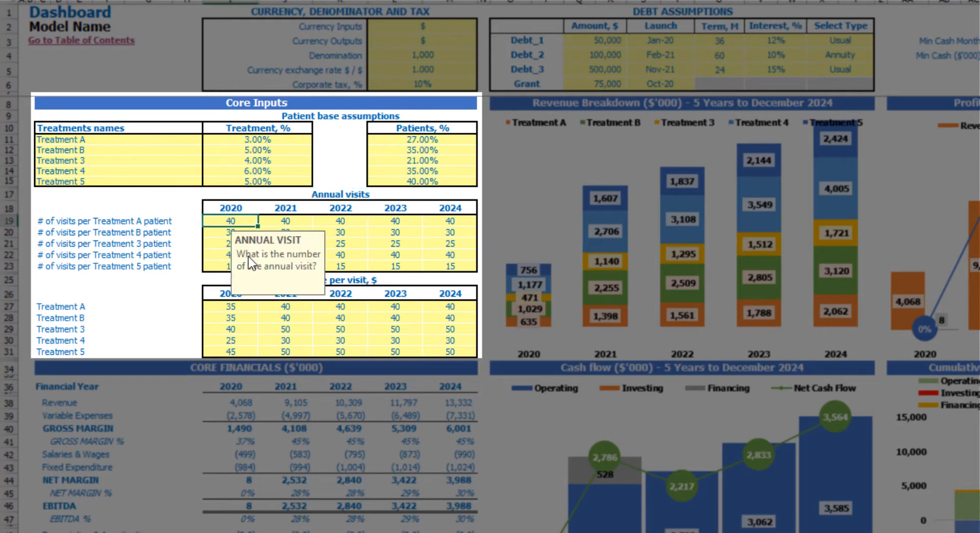
pyautogui.write('100')
pyautogui.hotkey('ctrl', 'Return')
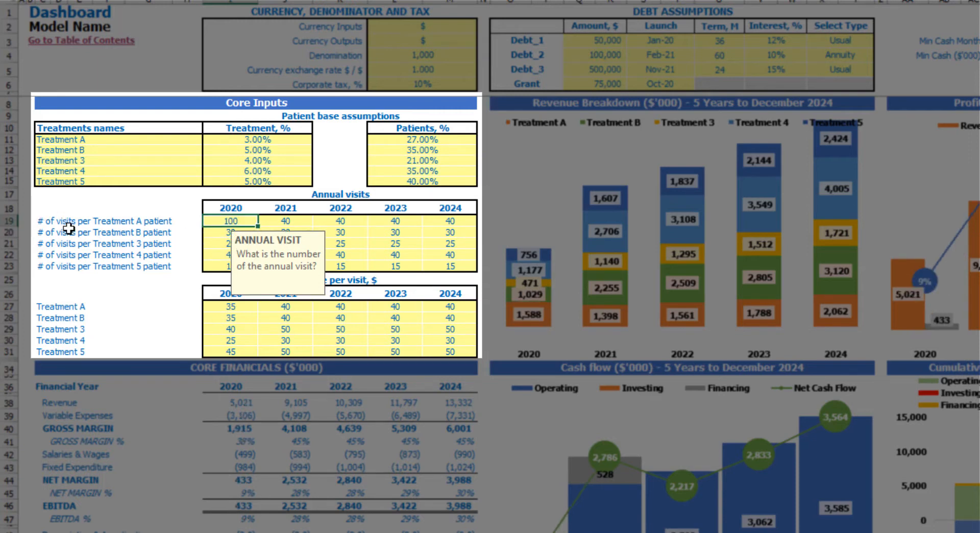
pyautogui.press('Right')
pyautogui.press('Right')
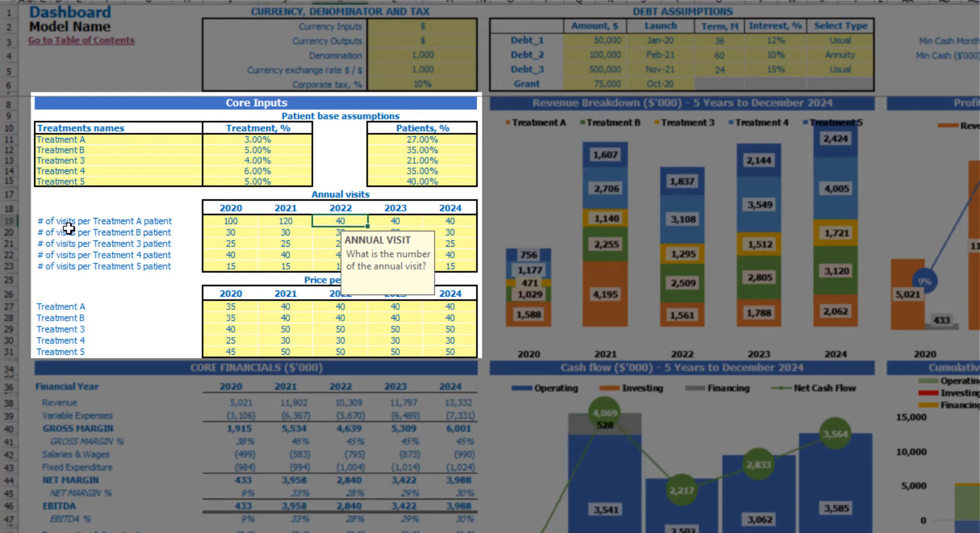
pyautogui.write('130')
pyautogui.press('Right')
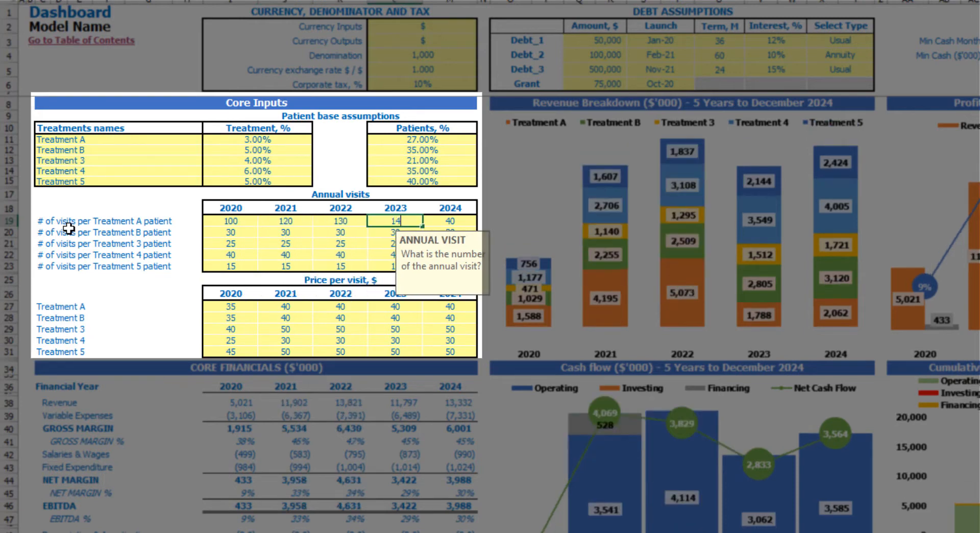
pyautogui.write('140')
pyautogui.press('Right')
pyautogui.write('150')
pyautogui.press('Return')
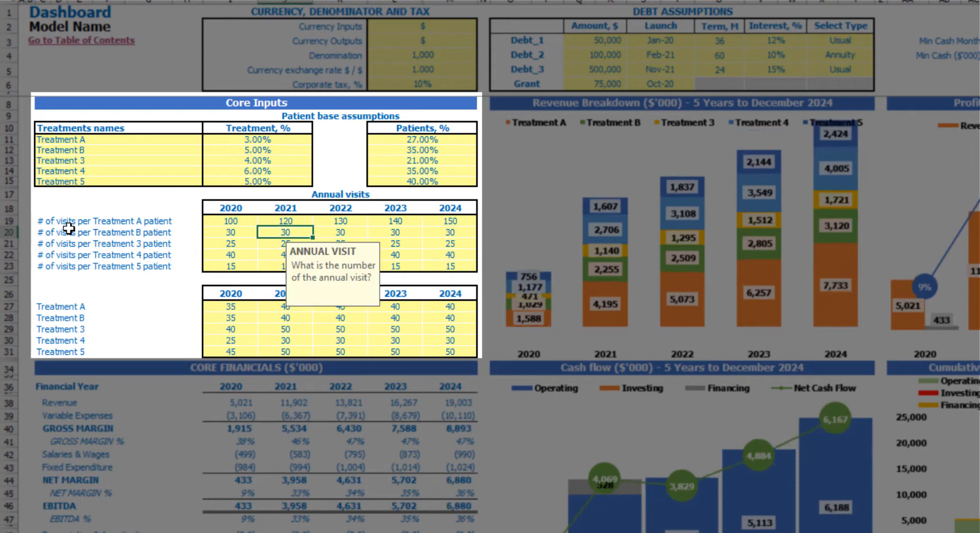
# Review the annual visits block and the price per visit inputs for all five treatments across 2020 to 2024
pyautogui.moveTo(222, 222); pyautogui.dragTo(433, 265)
pyautogui.click(179, 191)
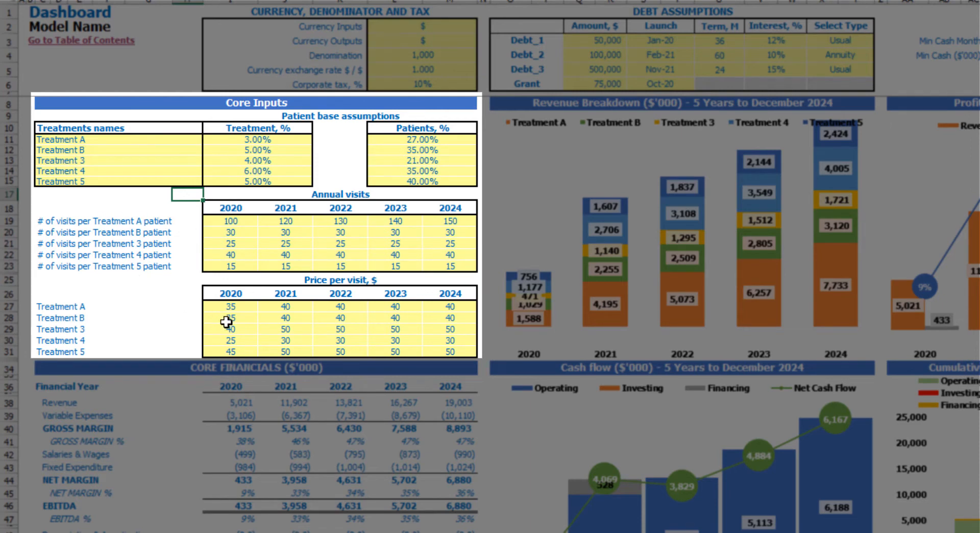
pyautogui.click(234, 305)
pyautogui.moveTo(234, 304); pyautogui.dragTo(459, 349)
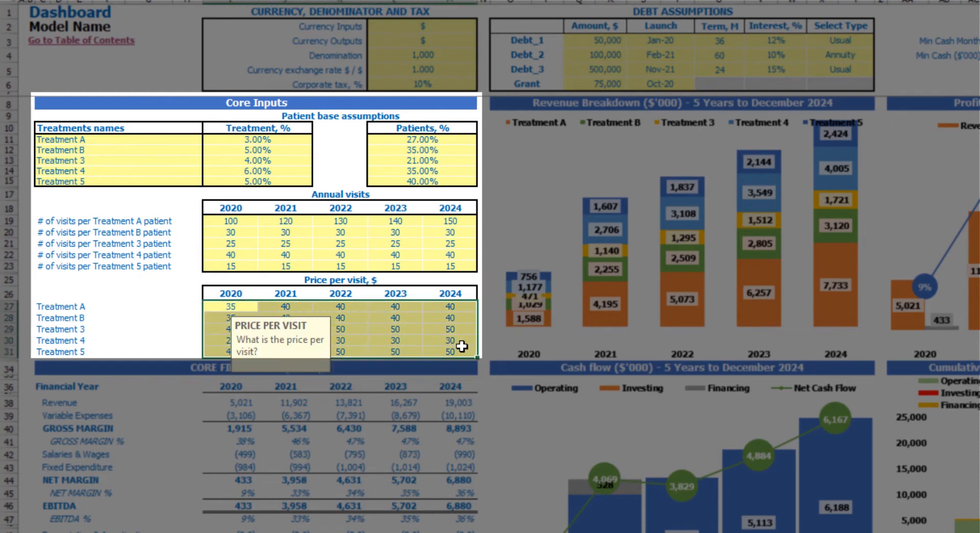
pyautogui.click(245, 306)
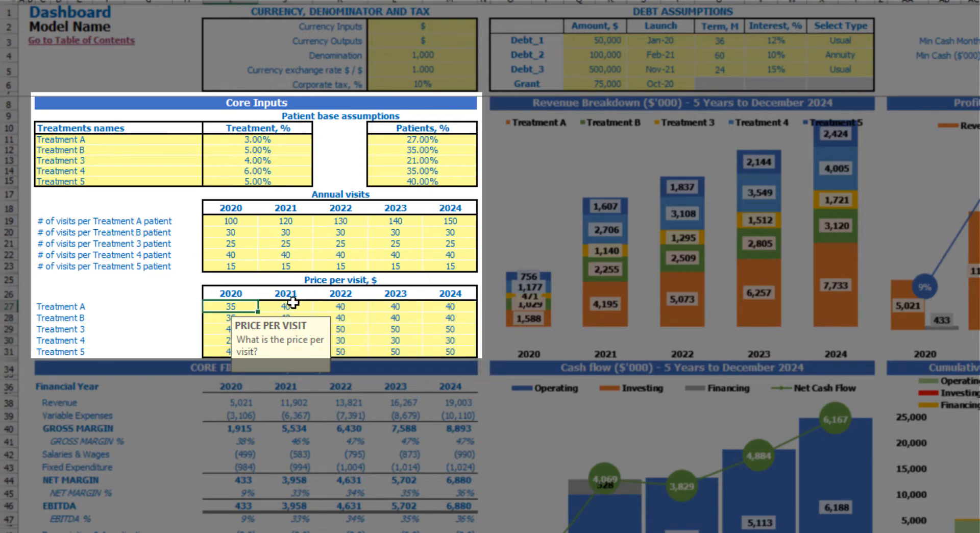
pyautogui.moveTo(42, 306); pyautogui.dragTo(40, 350)
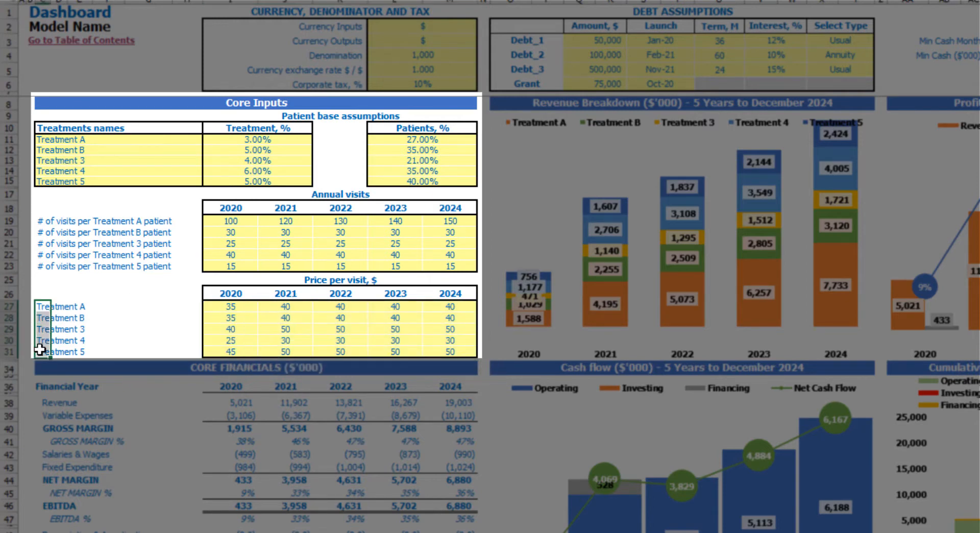
pyautogui.moveTo(230, 306); pyautogui.dragTo(449, 354)
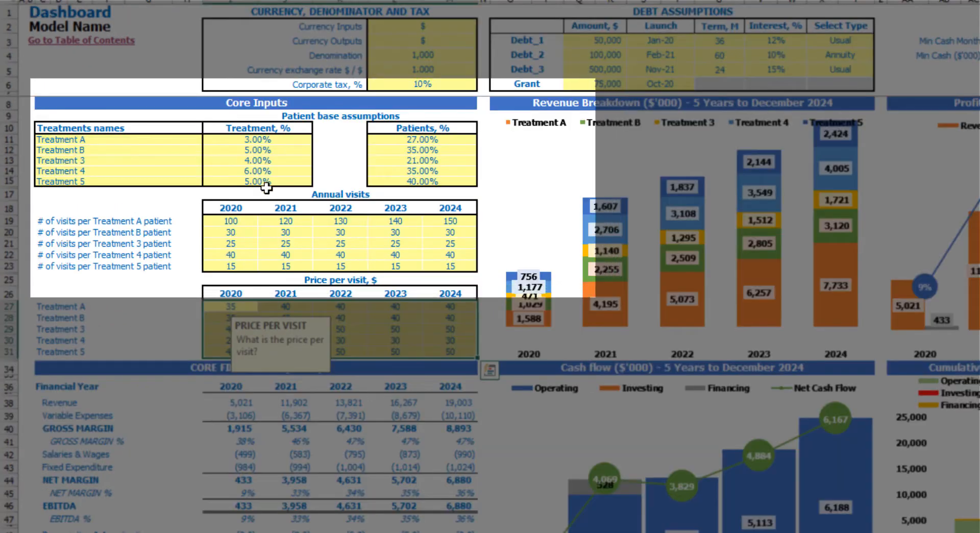
# Examine the Dashboard's patients percentage for Treatment A and its yearly patient growth rates on the Revenue Assumptions sheet
pyautogui.click(395, 139)
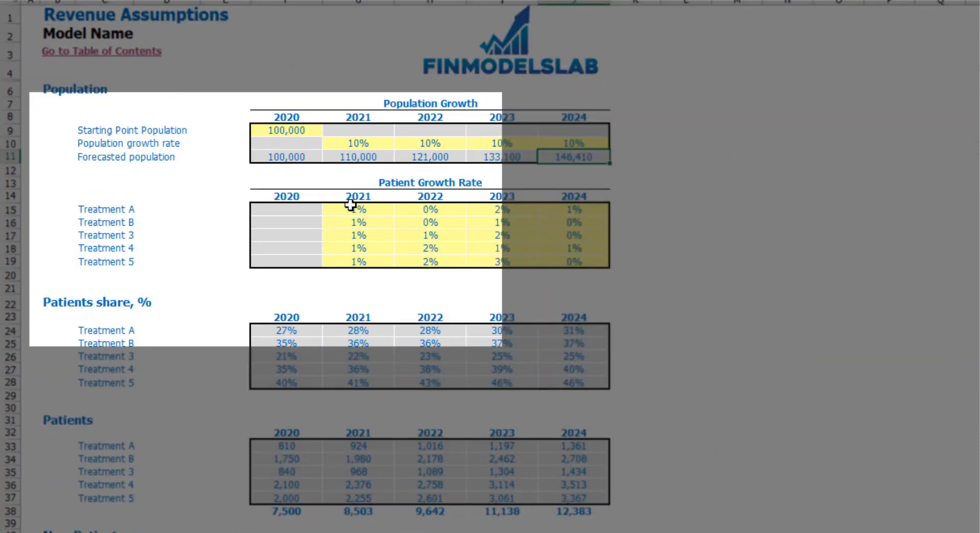
pyautogui.click(358, 210)
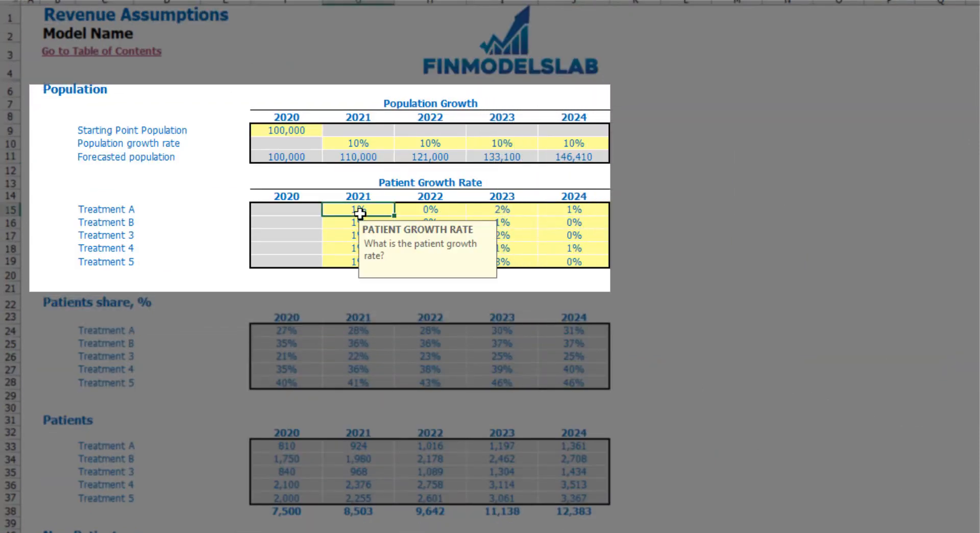
pyautogui.click(444, 209)
pyautogui.click(498, 209)
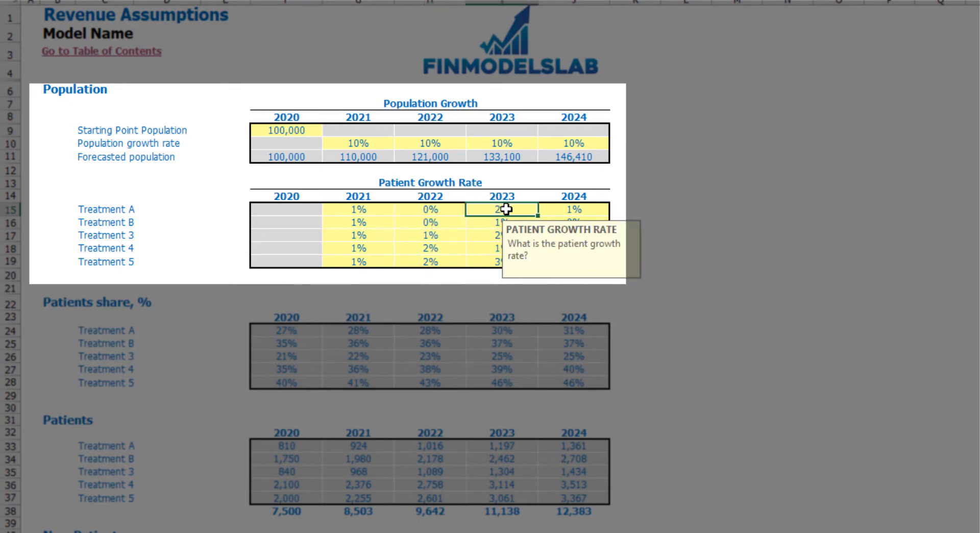
pyautogui.click(581, 213)
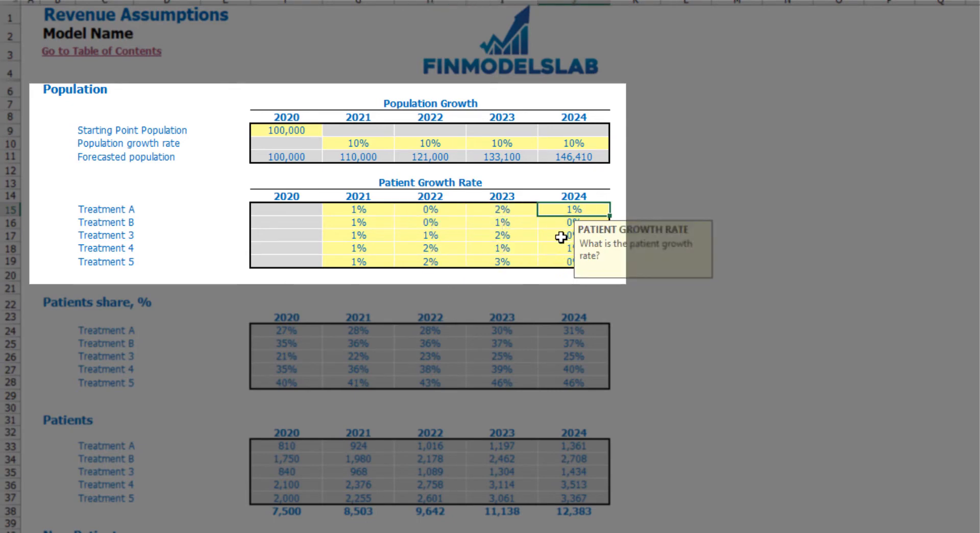
pyautogui.click(354, 204)
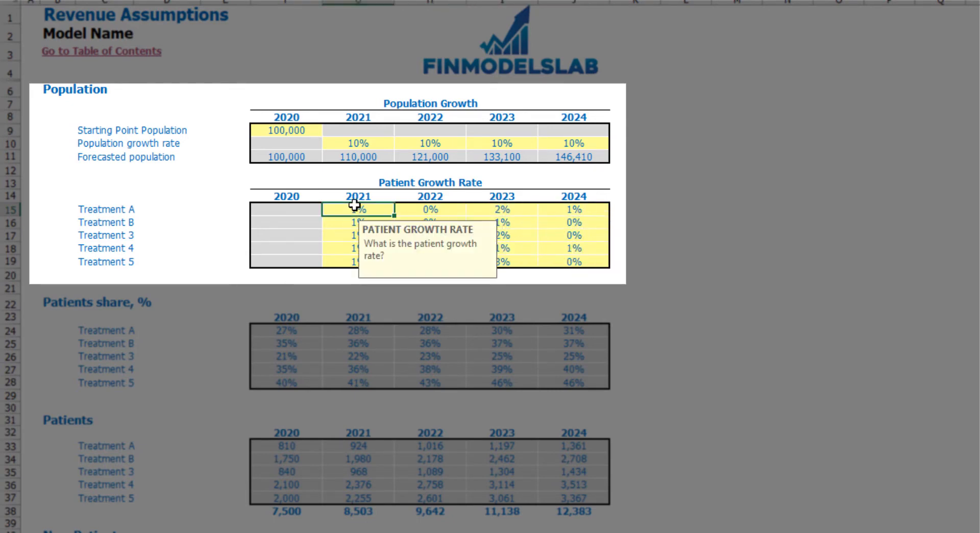
# Set the 2021 patient growth rate for Treatment A to 5%
pyautogui.press('Delete')
pyautogui.write('5')
pyautogui.press('Return')
pyautogui.click(741, 194)
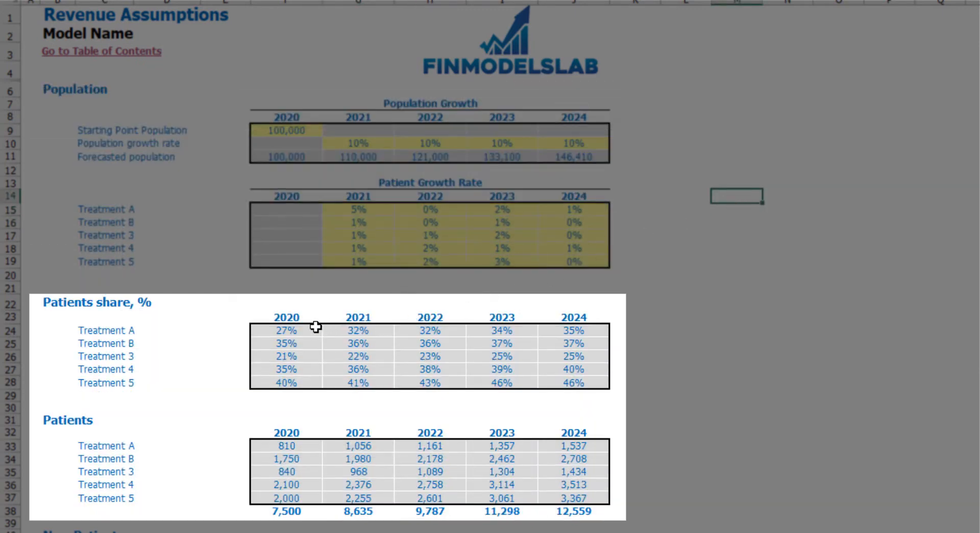
# Examine how Treatment A's patients share for 2020 through 2024 builds on its yearly patient growth rates
pyautogui.click(299, 328)
pyautogui.click(346, 333)
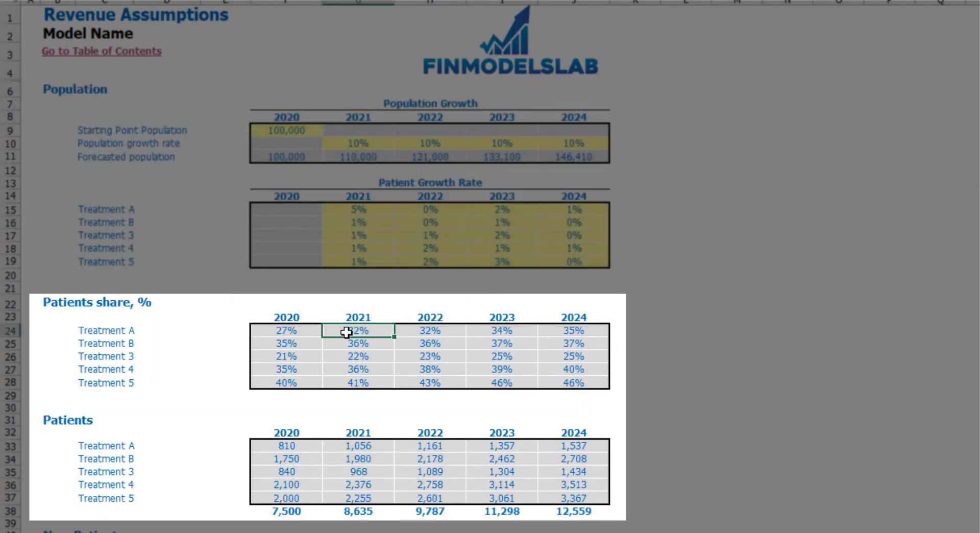
pyautogui.press('F2')
pyautogui.press('Escape')
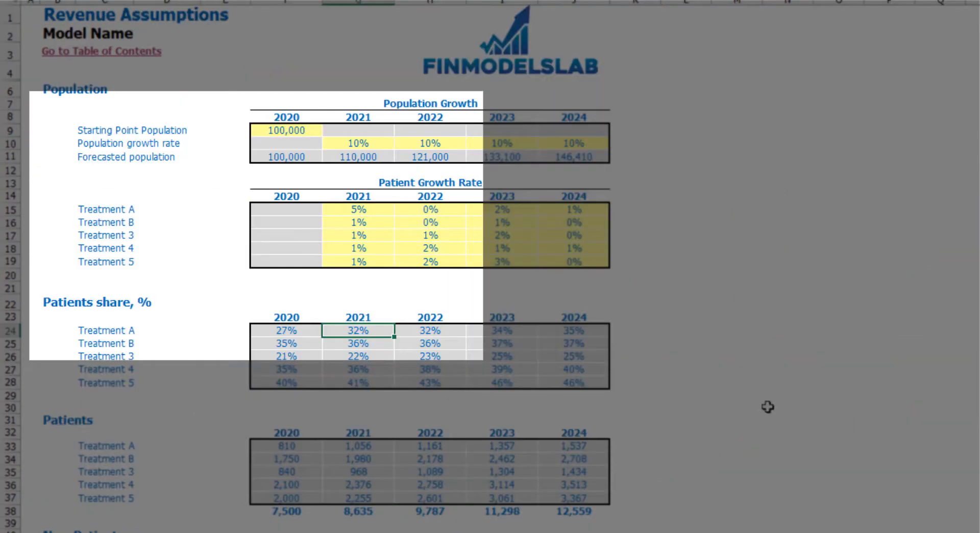
pyautogui.click(311, 329)
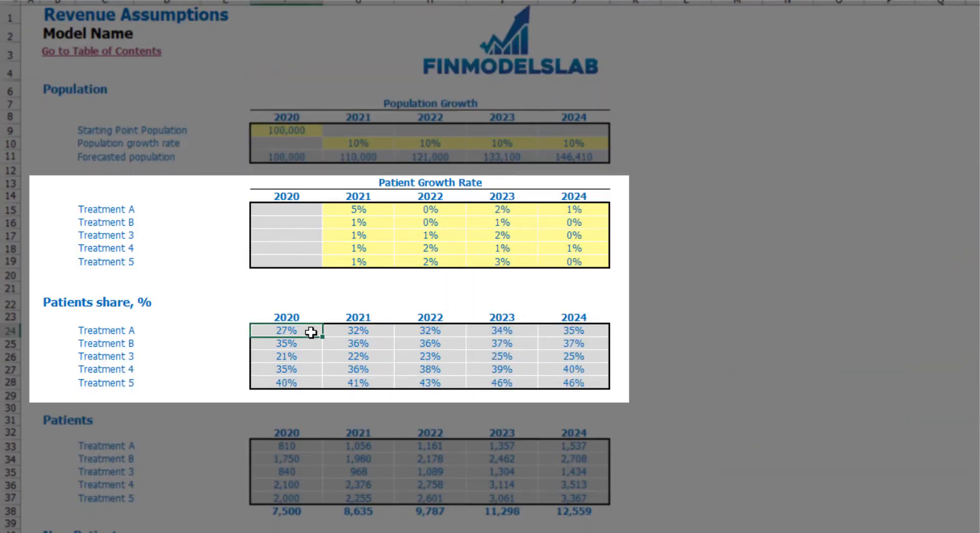
pyautogui.click(367, 205)
pyautogui.click(370, 330)
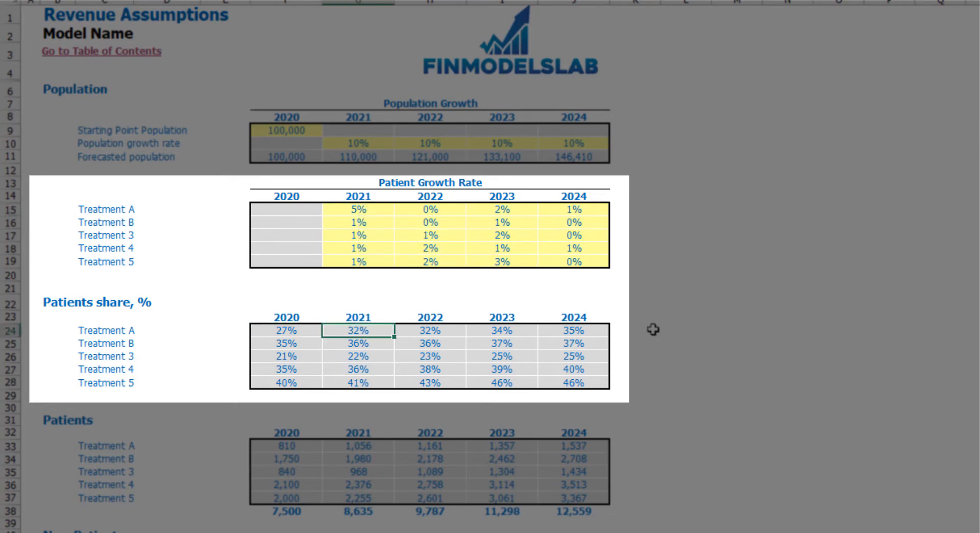
pyautogui.press('Right')
pyautogui.press('Right')
pyautogui.press('Right')
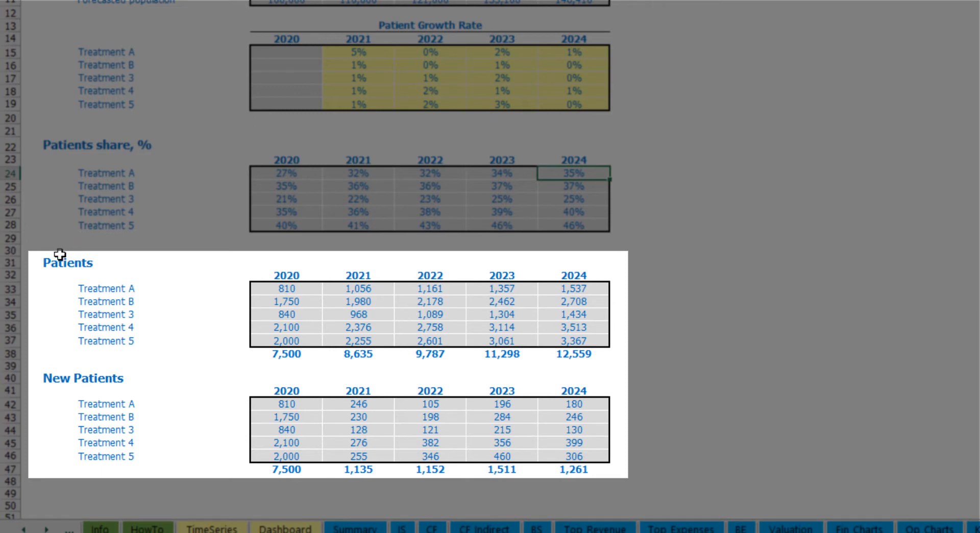
# Review the Patients and New Patients tables and inspect the formula behind the 2020 patients total
pyautogui.moveTo(47, 261)
pyautogui.mouseDown()
pyautogui.moveTo(542, 433)
pyautogui.moveTo(573, 454)
pyautogui.mouseUp()
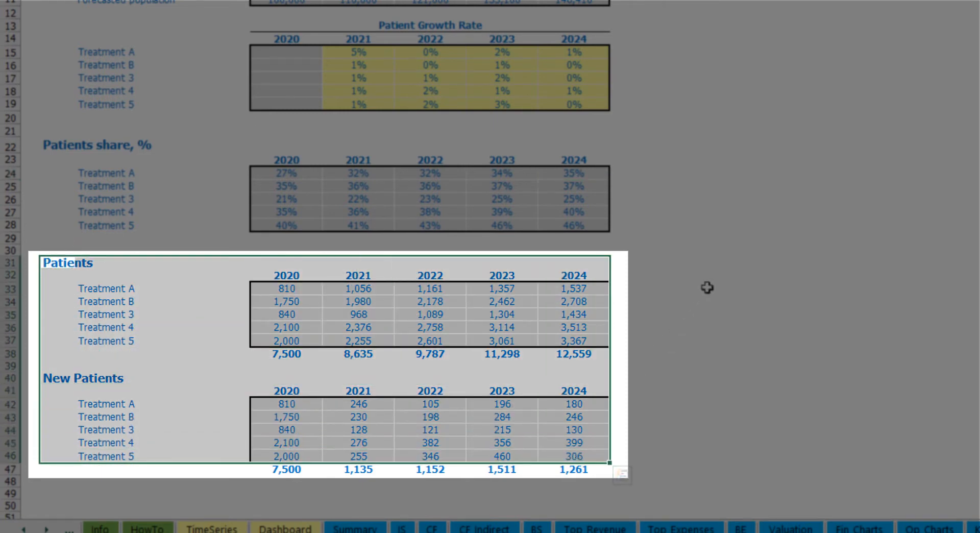
pyautogui.click(684, 289)
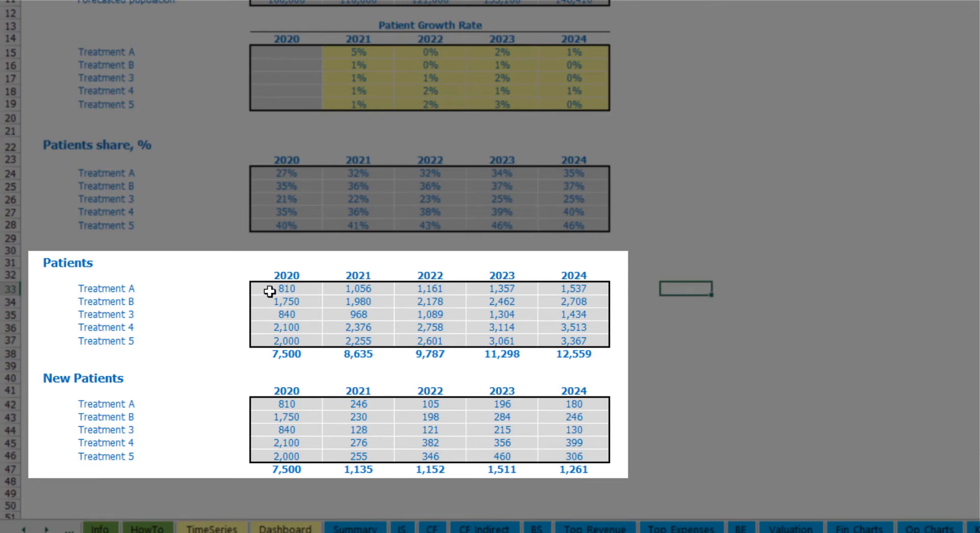
pyautogui.click(296, 356)
pyautogui.doubleClick(296, 355)
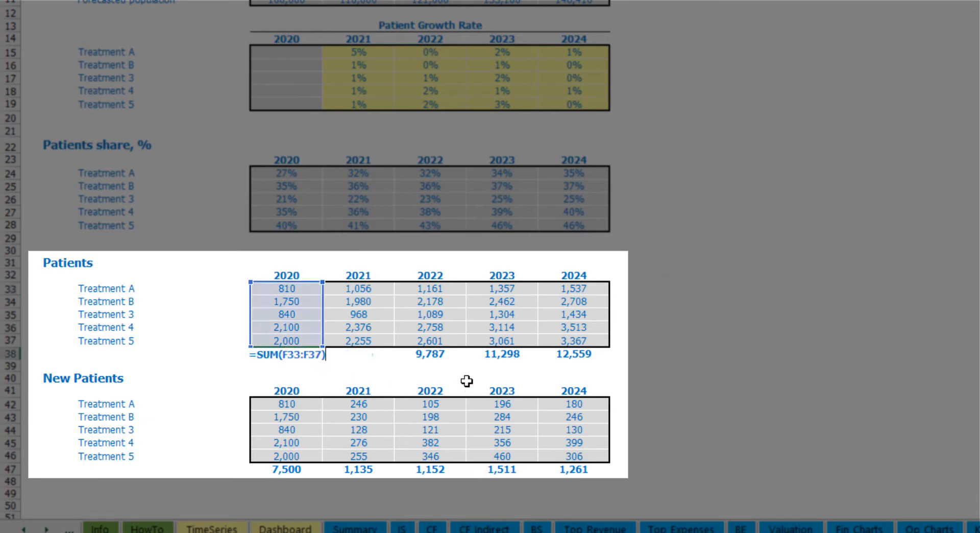
pyautogui.press('Escape')
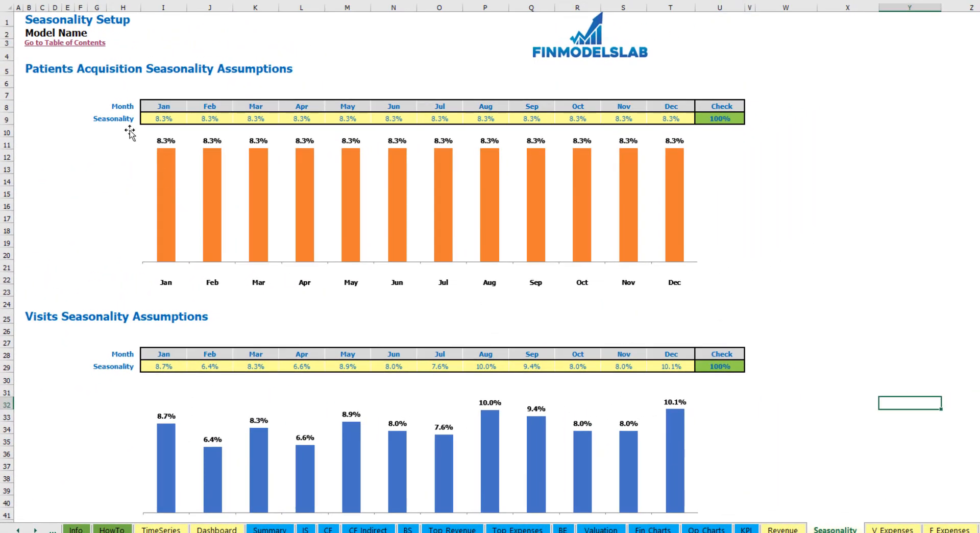
# Review the monthly patients acquisition seasonality percentages and the core financials table on the Dashboard
pyautogui.moveTo(163, 118); pyautogui.dragTo(664, 118)
pyautogui.click(867, 134)
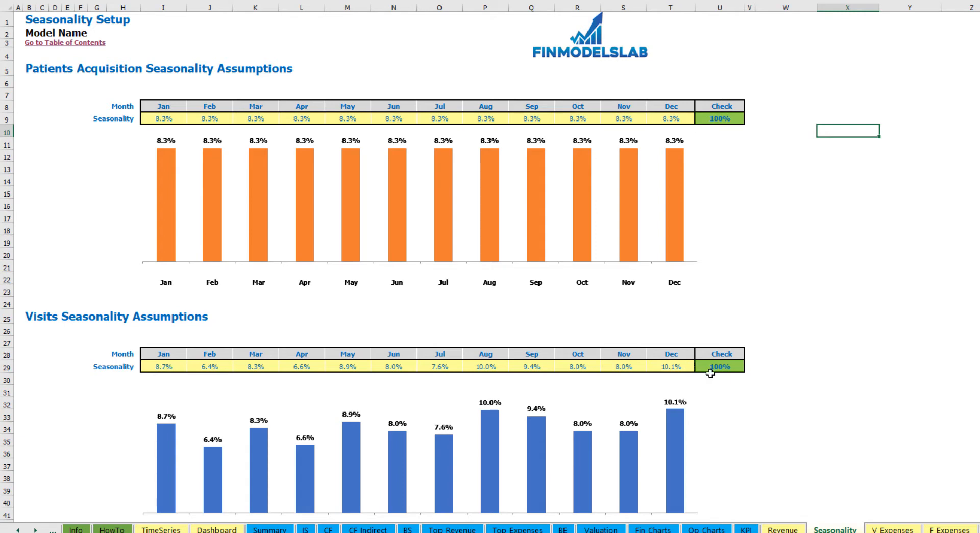
pyautogui.click(217, 530)
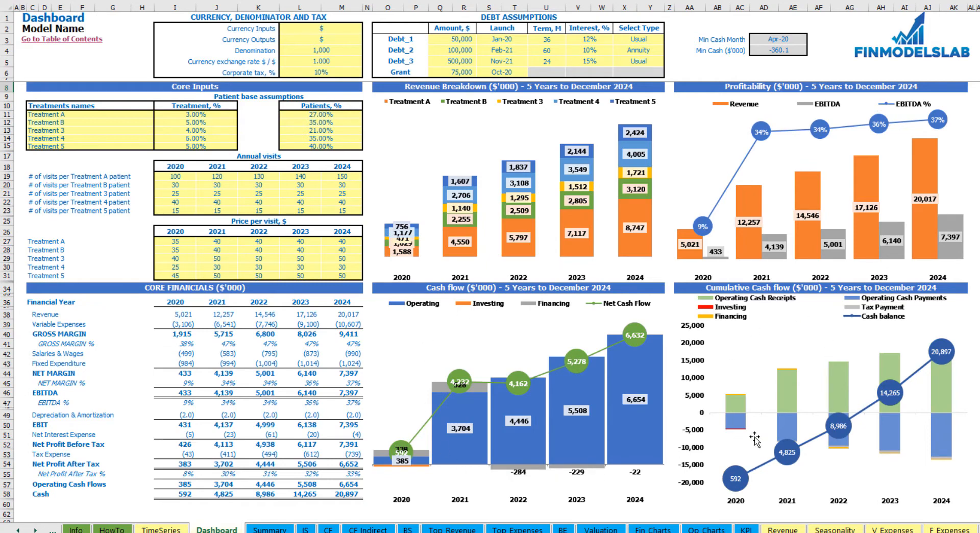
pyautogui.moveTo(31, 301); pyautogui.dragTo(359, 495)
pyautogui.click(60, 315)
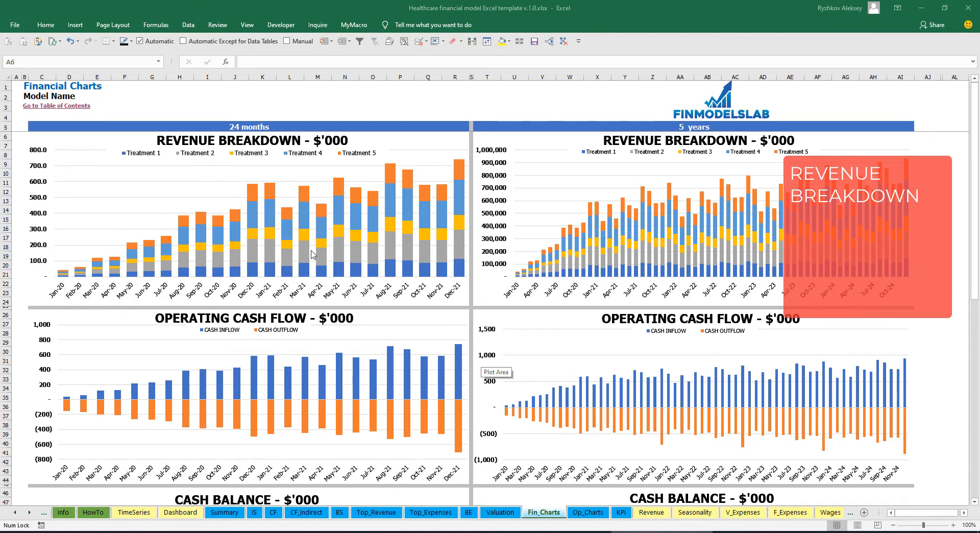
# Review the 24-month and 5-year financial charts, from revenue breakdown through operating cash flow and cash balance to EBITDA
pyautogui.scroll(-7, 313, 255)
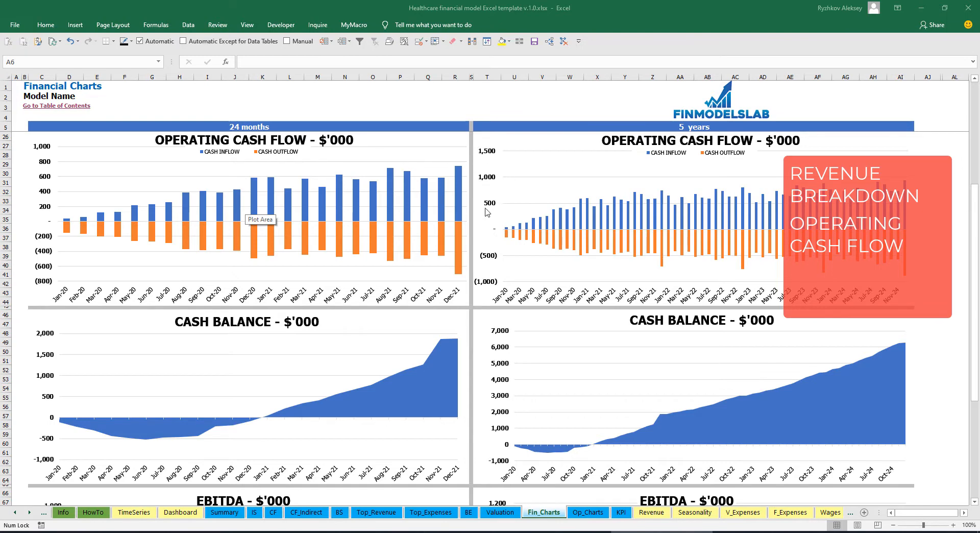
pyautogui.scroll(-7, 487, 213)
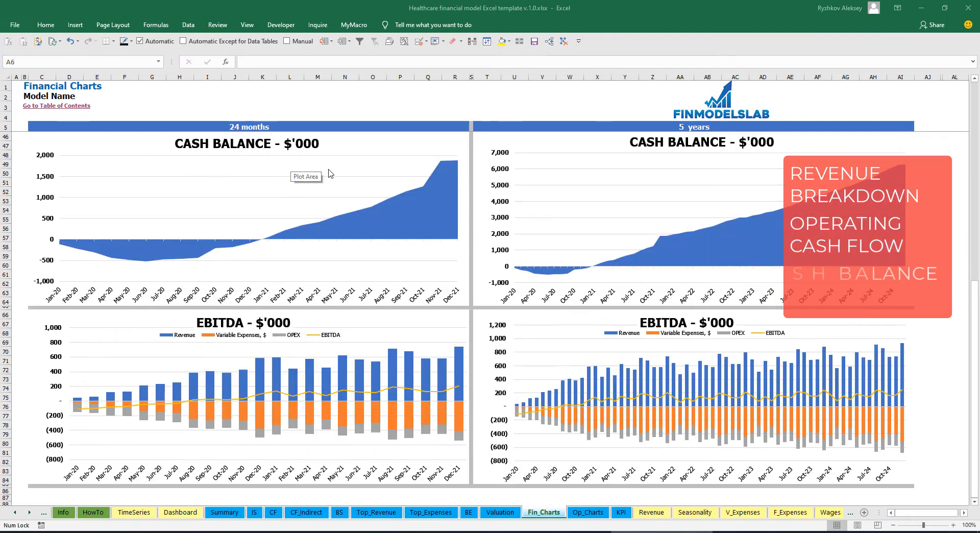
pyautogui.scroll(-7, 348, 204)
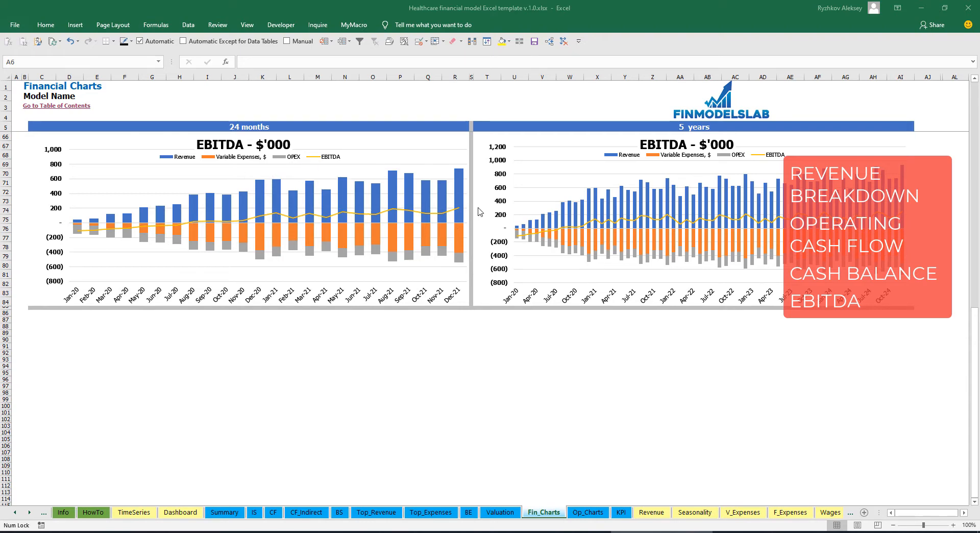
# Review the operational charts for clinic statistics, revenue by patient type, OPEX productivity and worker productivity
pyautogui.click(592, 513)
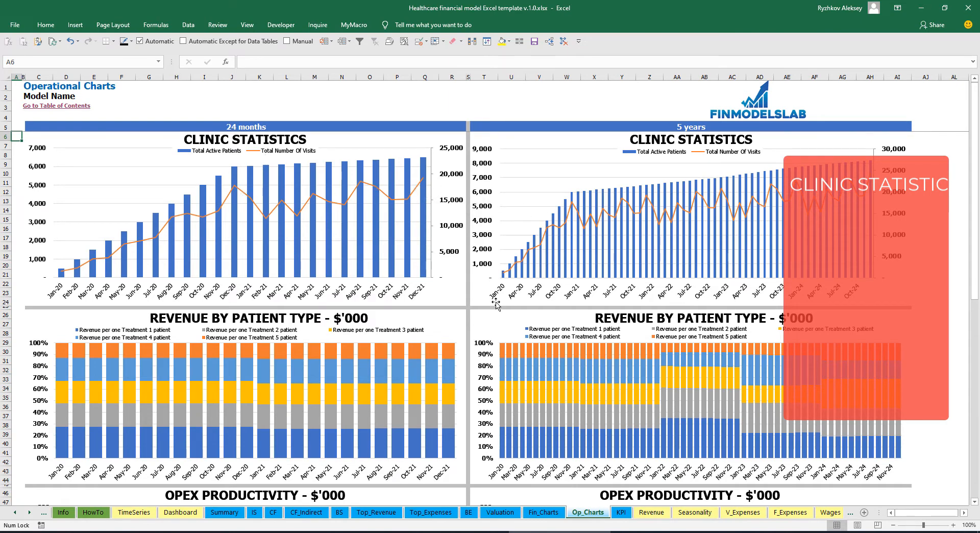
pyautogui.scroll(-7, 496, 305)
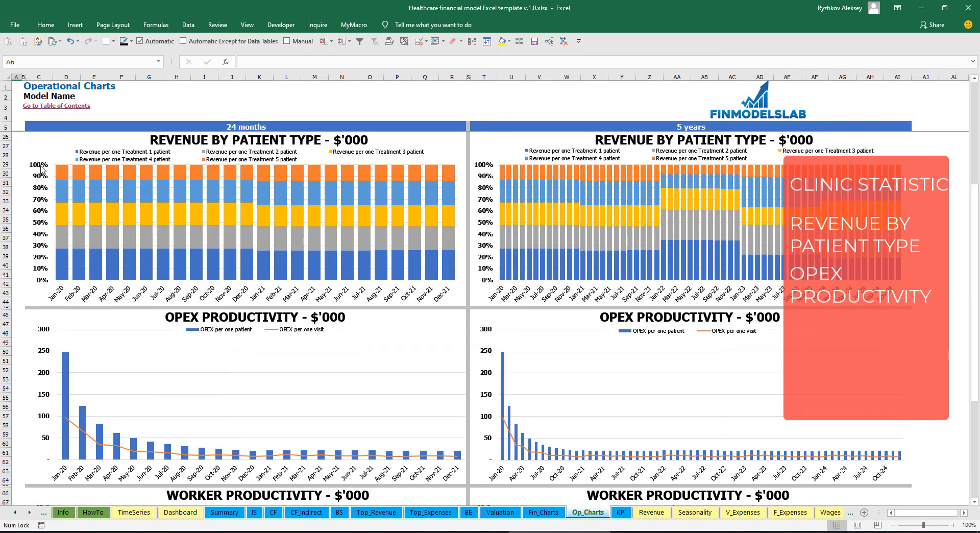
pyautogui.scroll(-7, 207, 313)
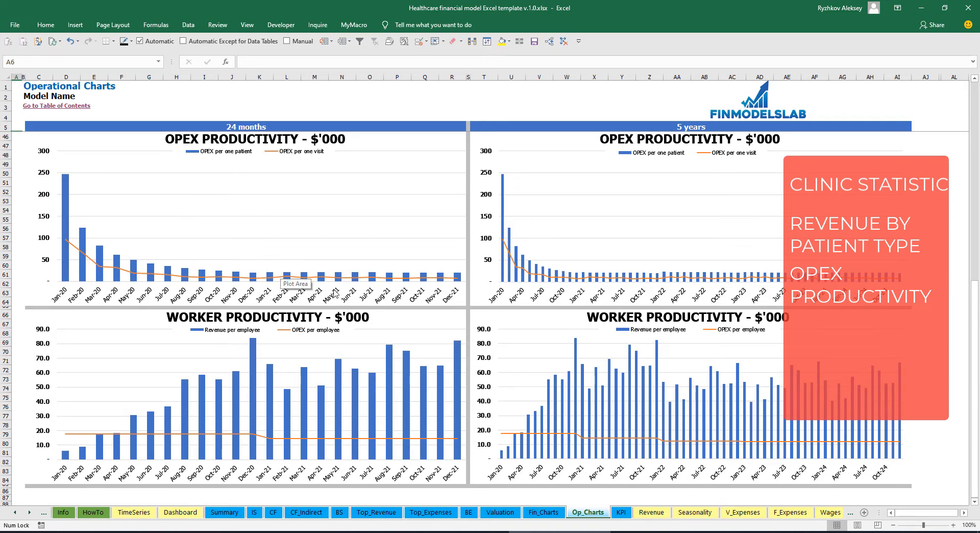
pyautogui.scroll(-7, 395, 284)
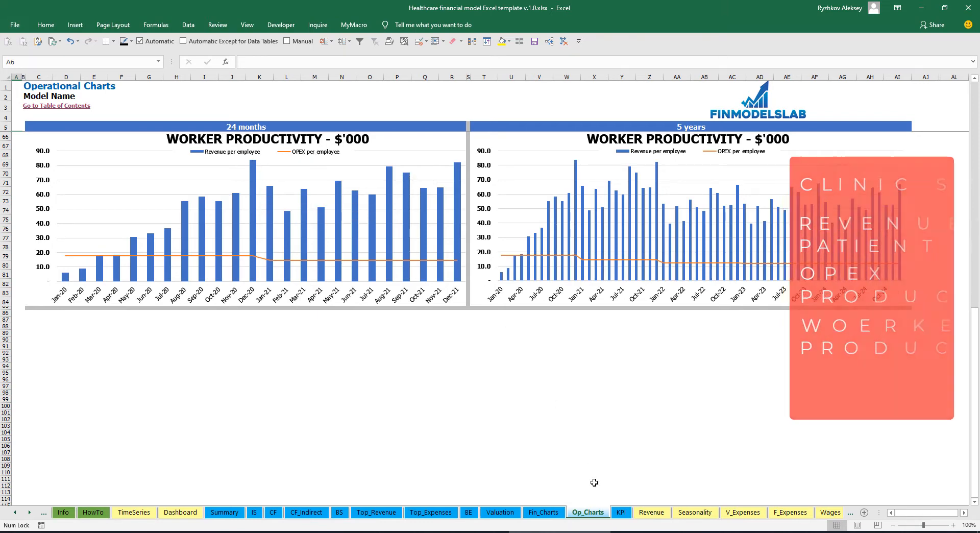
# Set the industry gross margin benchmark on the KPI sheet to 70%
pyautogui.click(622, 512)
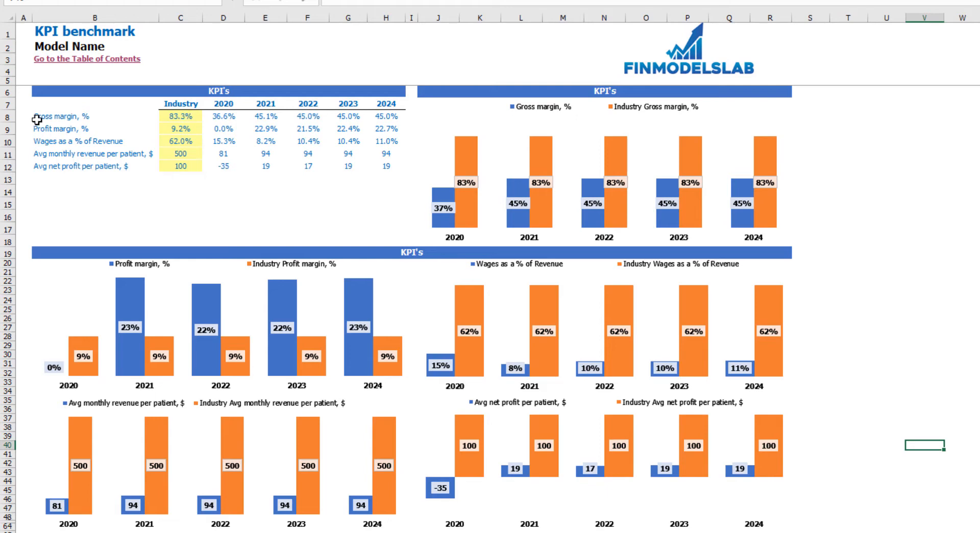
pyautogui.click(176, 116)
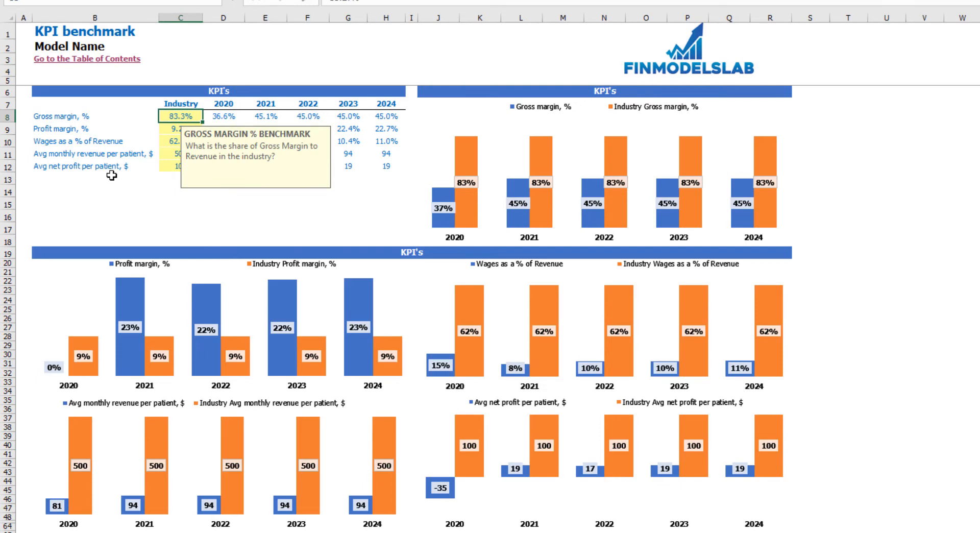
pyautogui.write('70')
pyautogui.press('Return')
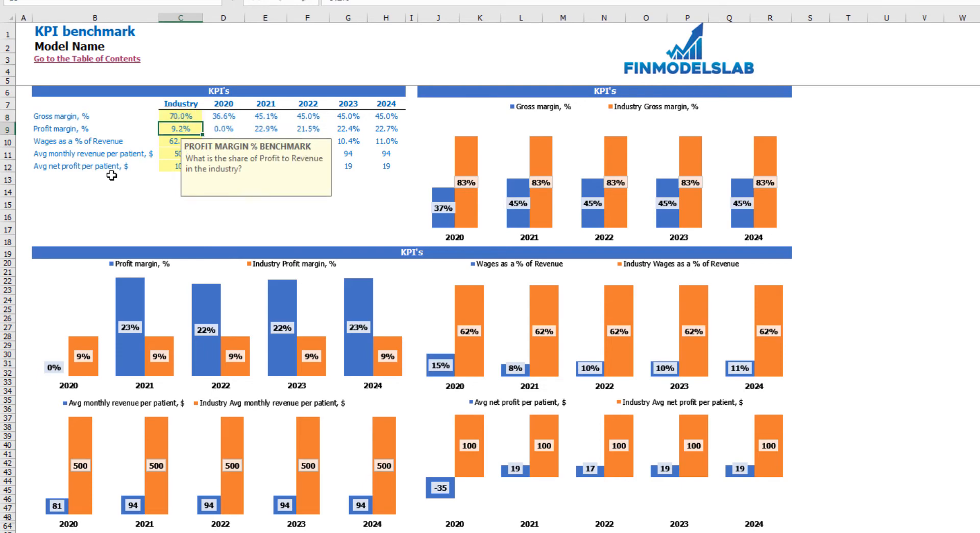
pyautogui.click(266, 203)
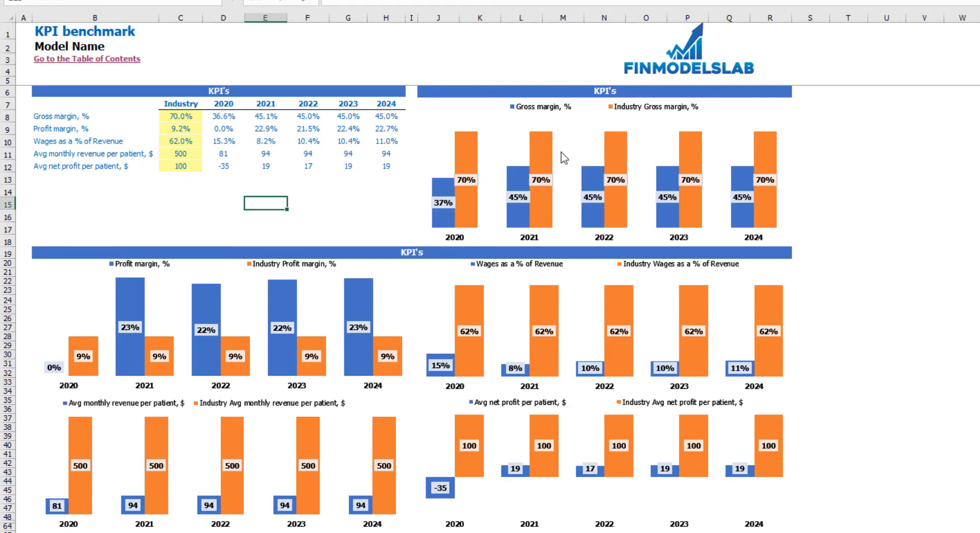
# Set the industry profit margin benchmark to 15%
pyautogui.click(192, 128)
pyautogui.click(147, 193)
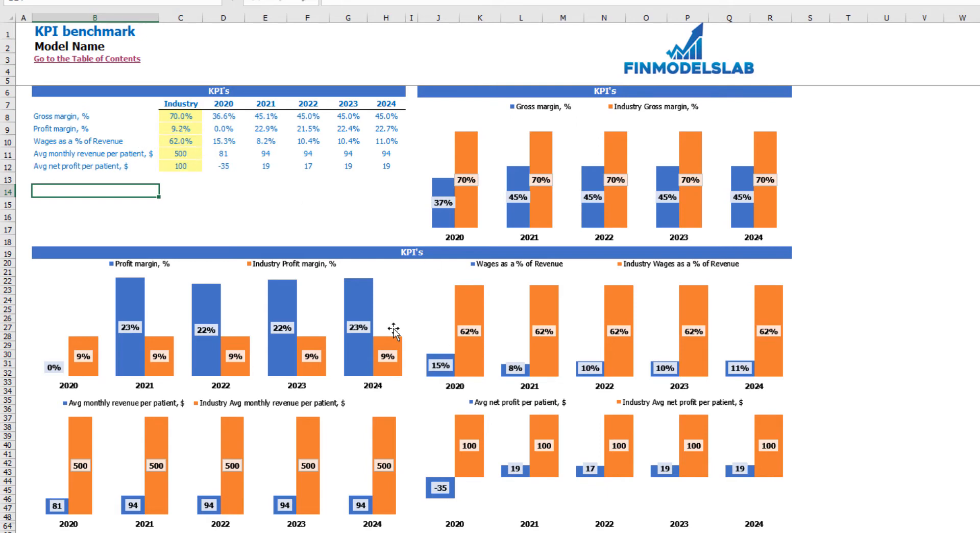
pyautogui.click(190, 129)
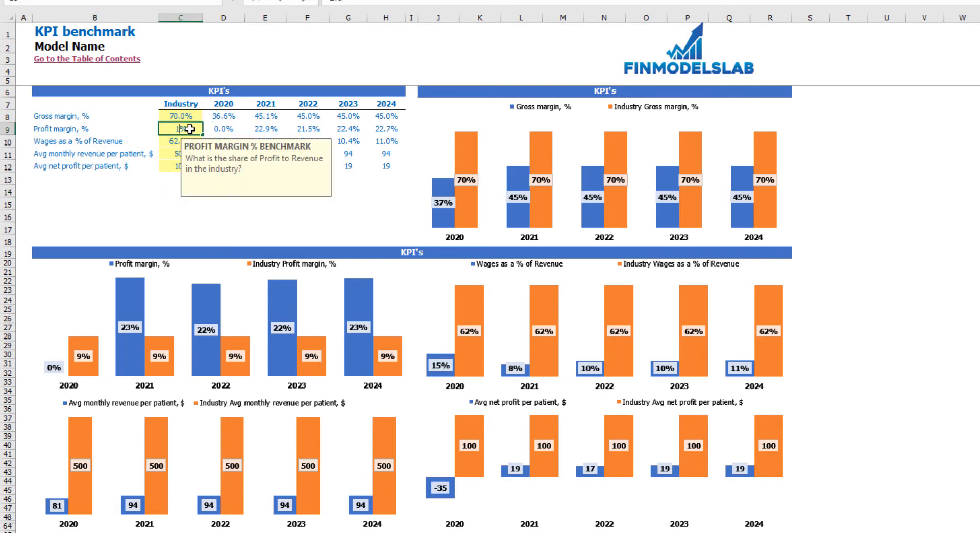
pyautogui.write('15')
pyautogui.press('Return')
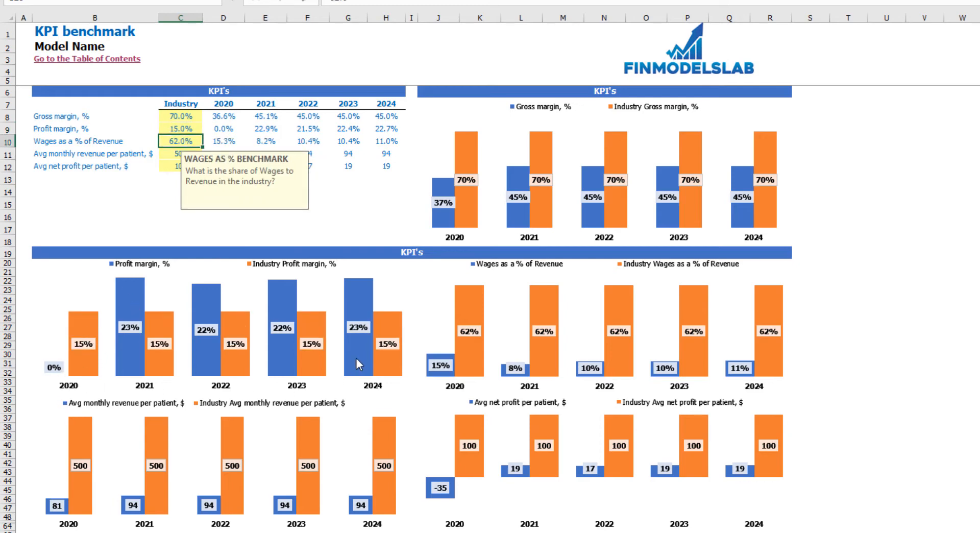
pyautogui.click(886, 226)
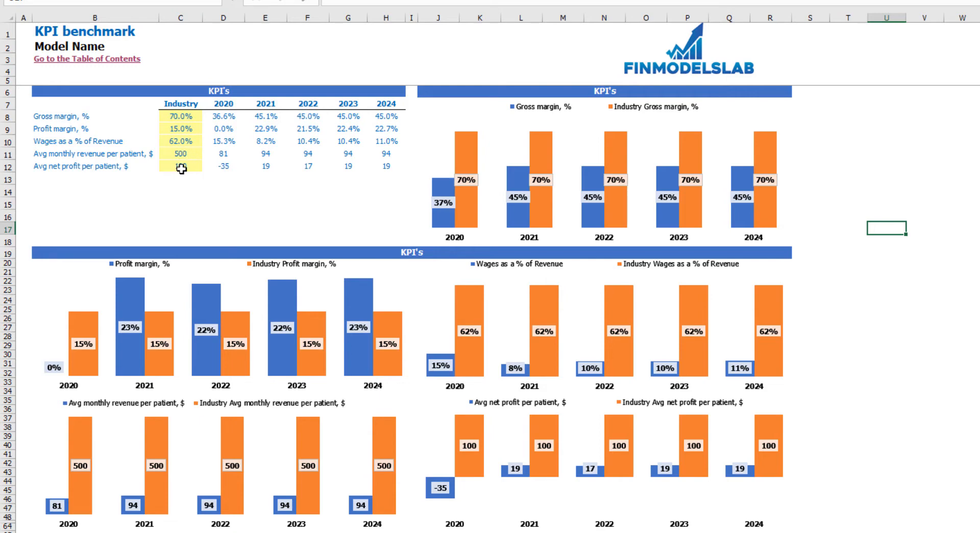
# Examine the model's KPI values for 2020 through 2024 beside the industry benchmarks
pyautogui.moveTo(227, 118); pyautogui.dragTo(382, 160)
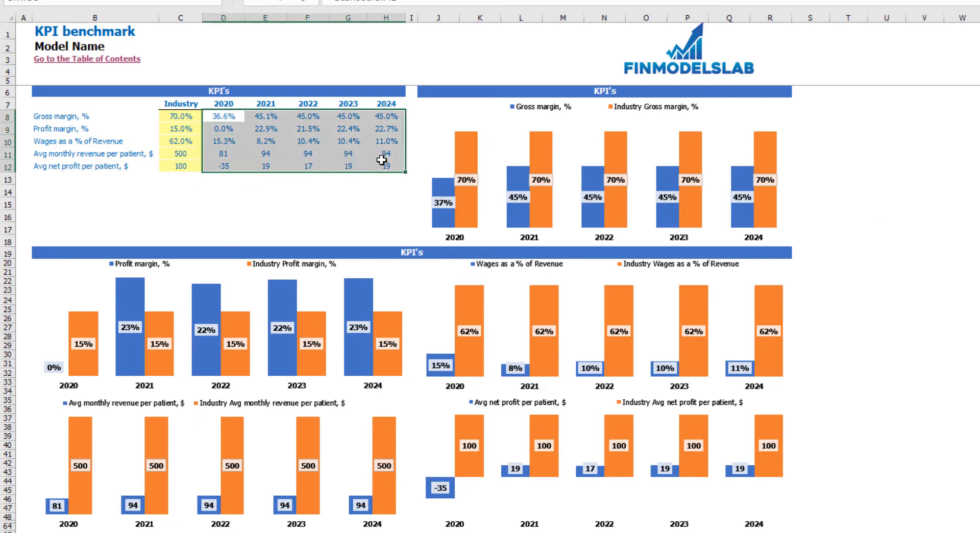
pyautogui.click(312, 199)
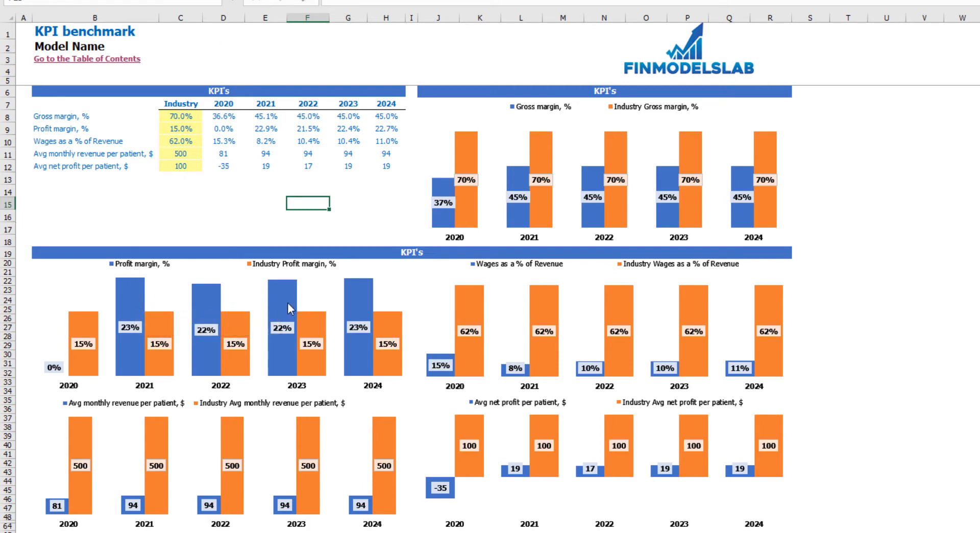
pyautogui.moveTo(137, 292)
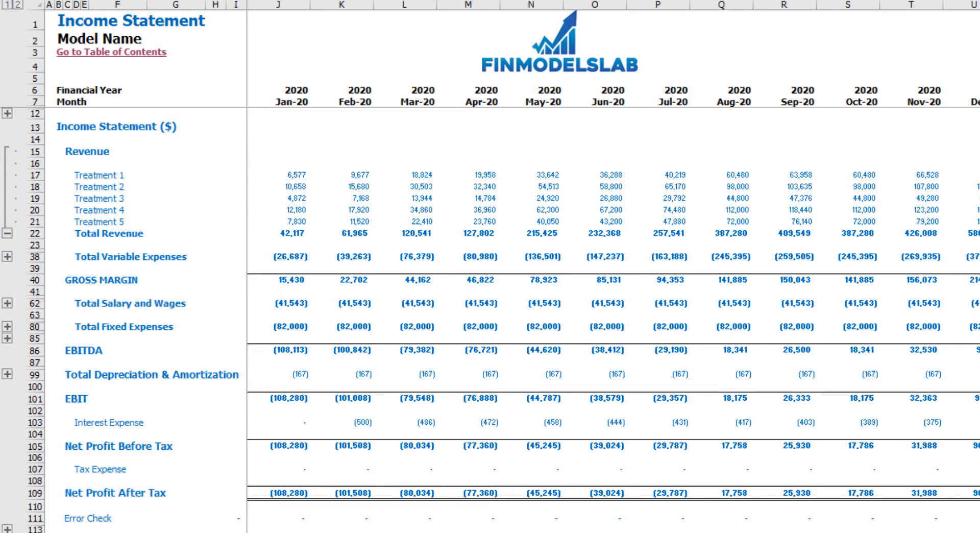
# Examine the Cash Flow Statement's operating, investing and financing sections and its net increase/(decrease) in cash row
pyautogui.hotkey('ctrl', 'pagedown')
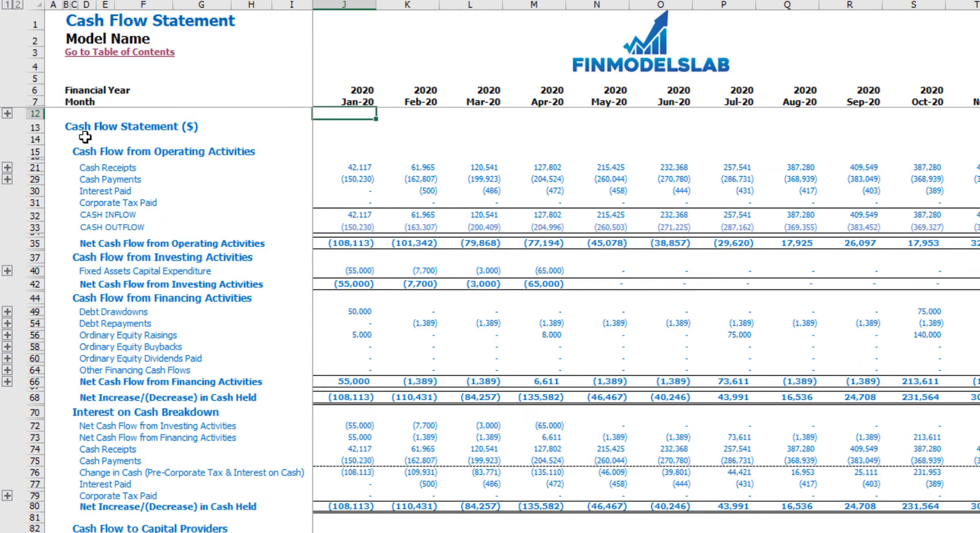
pyautogui.click(34, 151)
pyautogui.click(35, 298)
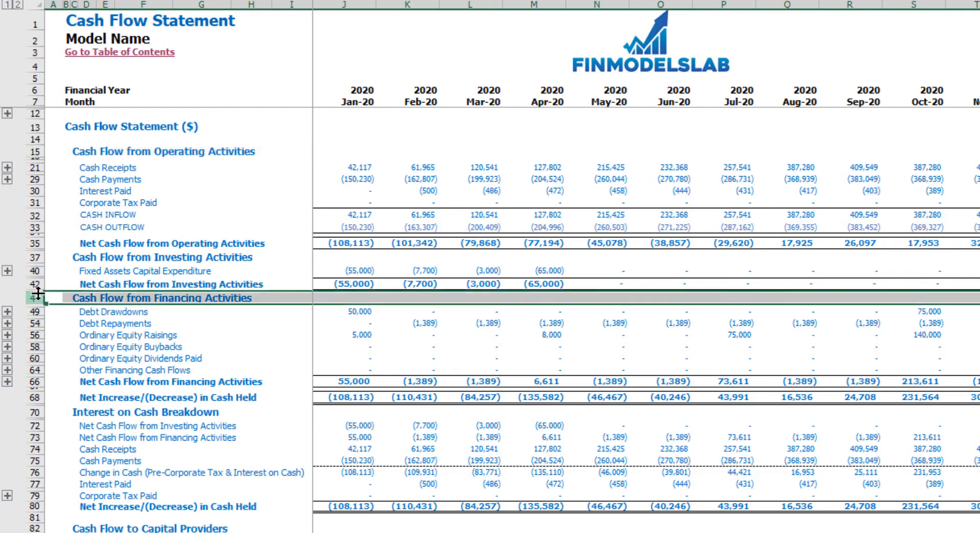
pyautogui.click(36, 256)
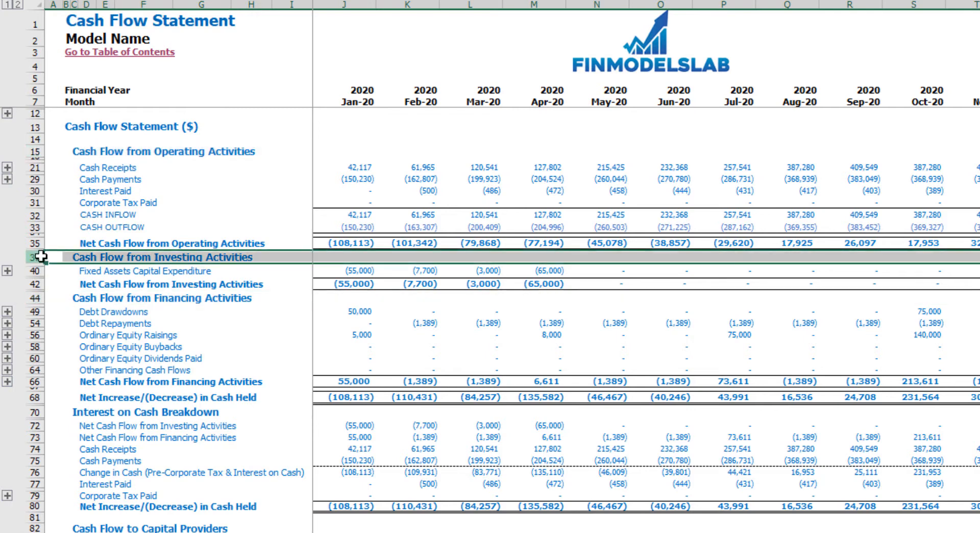
pyautogui.click(40, 400)
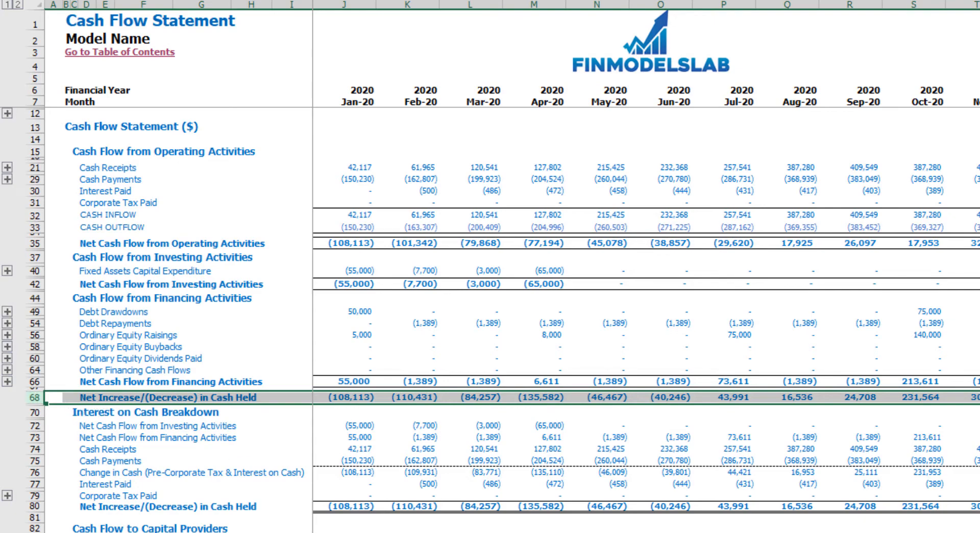
# Examine the indirect-method Cash Flow Statement's operating, investing, financing and cash movement sections
pyautogui.hotkey('ctrl', 'pagedown')
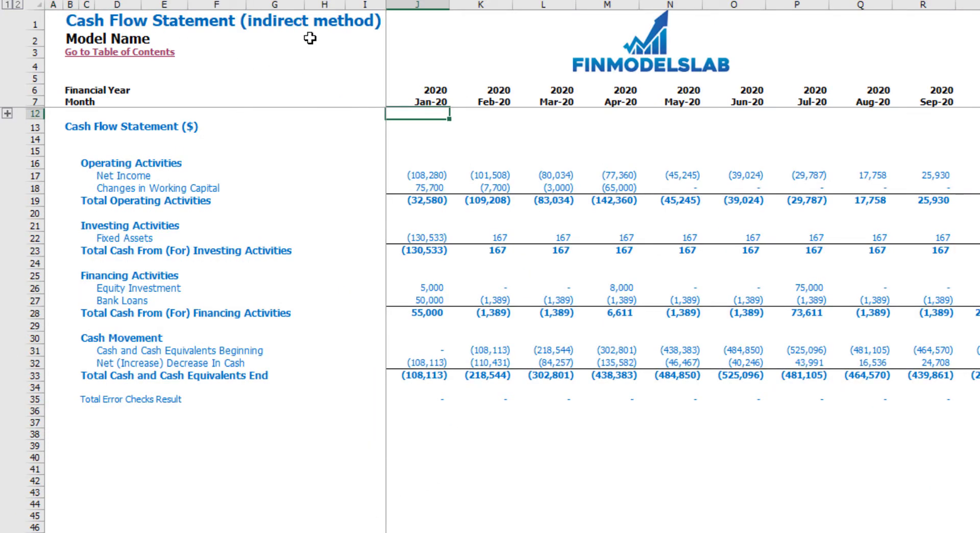
pyautogui.click(34, 162)
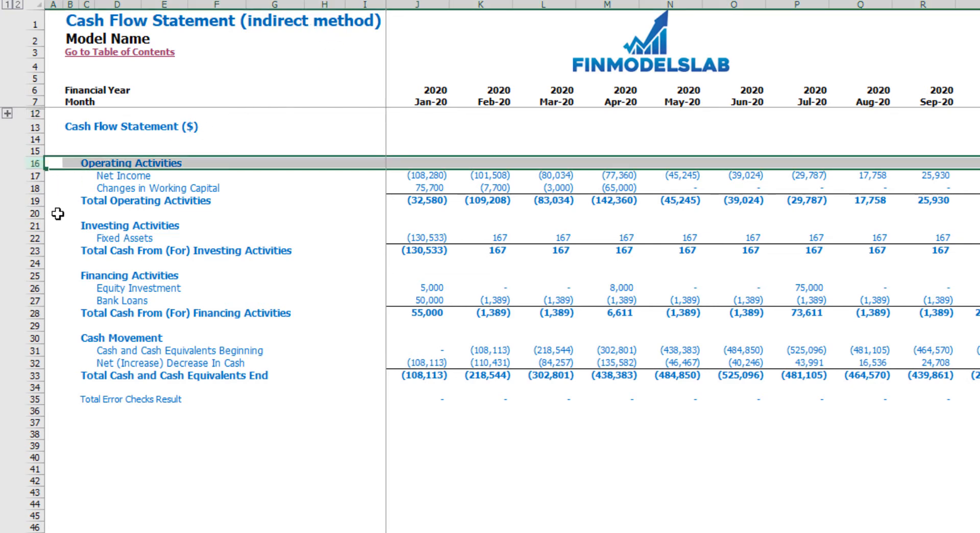
pyautogui.click(37, 226)
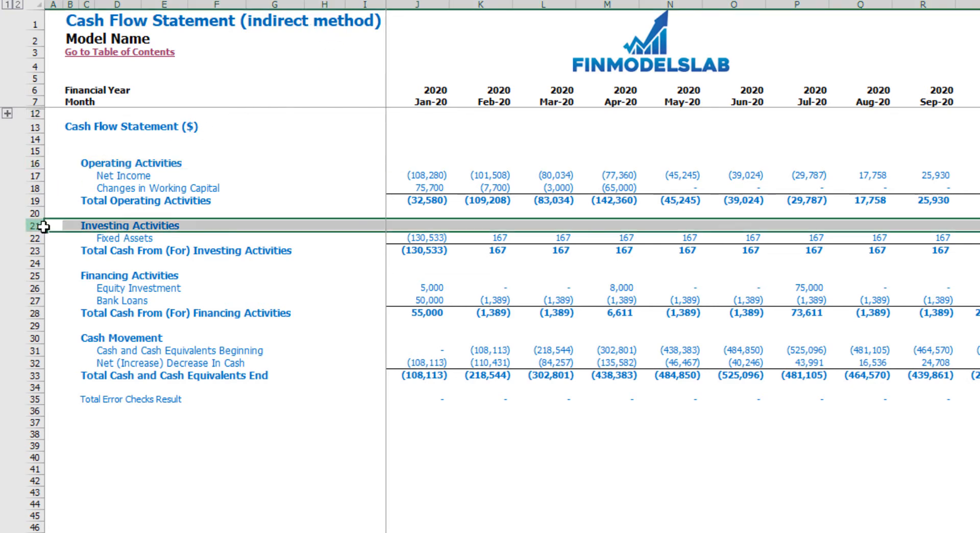
pyautogui.click(35, 276)
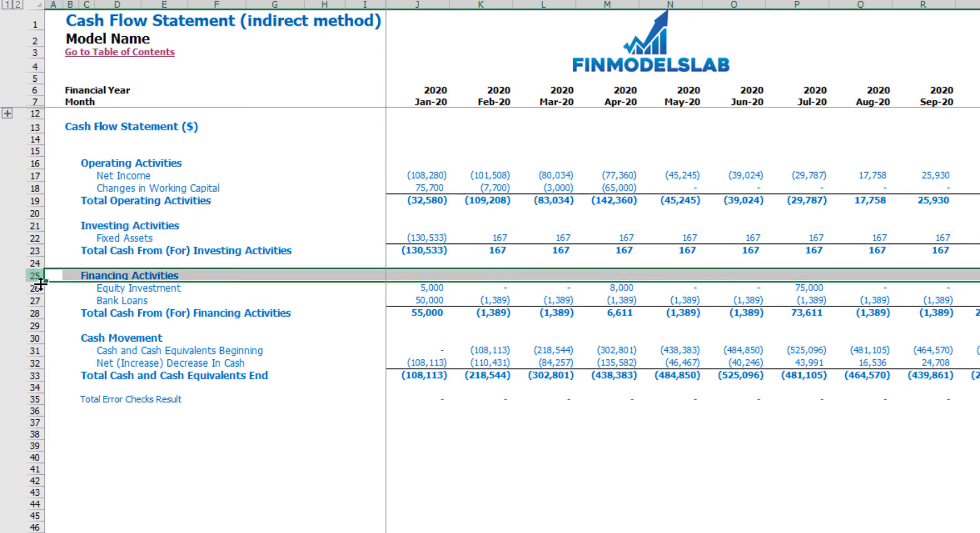
pyautogui.click(34, 337)
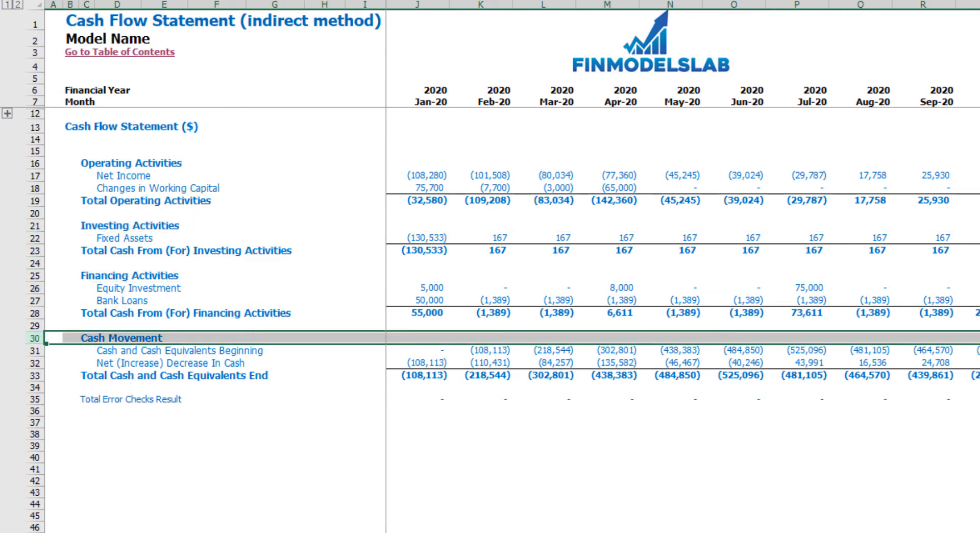
# On the Financial Statements Summary, highlight the annual and monthly column blocks and set the detailed year to 2021
pyautogui.hotkey('ctrl', 'pageup')
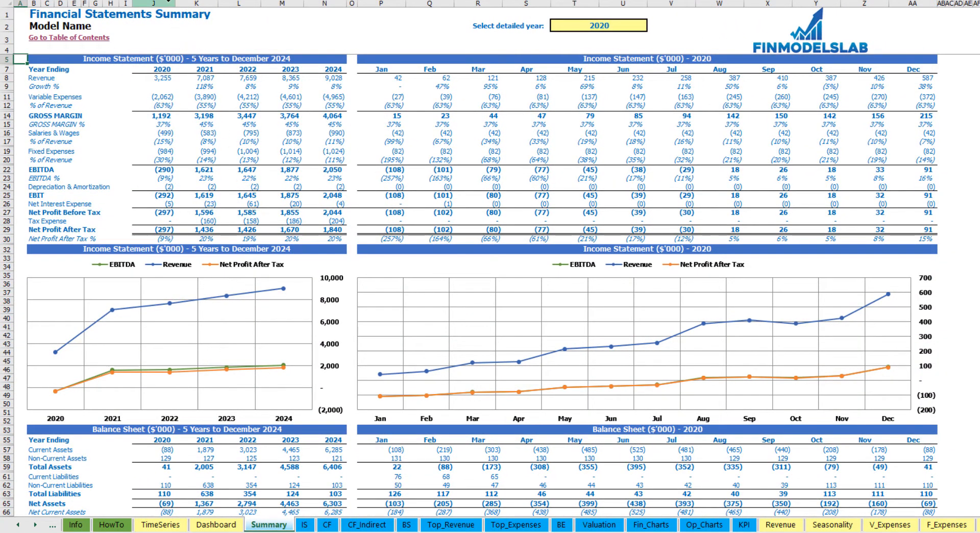
pyautogui.moveTo(171, 3); pyautogui.dragTo(431, 4)
pyautogui.moveTo(503, 10); pyautogui.dragTo(936, 10)
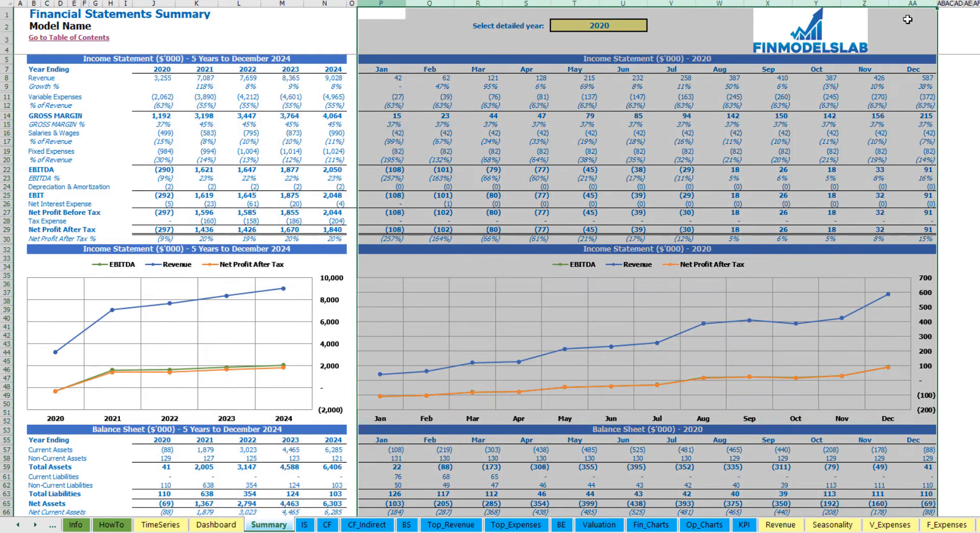
pyautogui.click(635, 27)
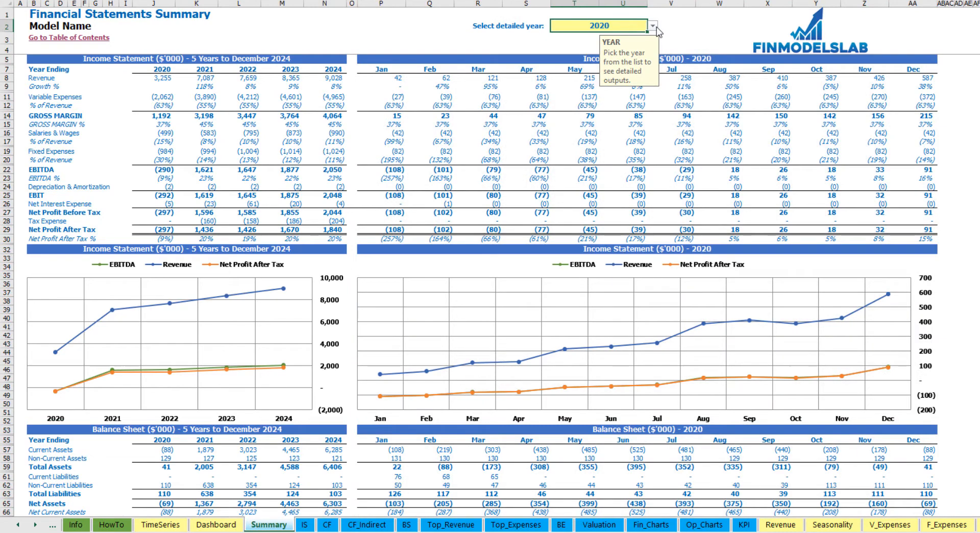
pyautogui.click(653, 26)
pyautogui.click(607, 44)
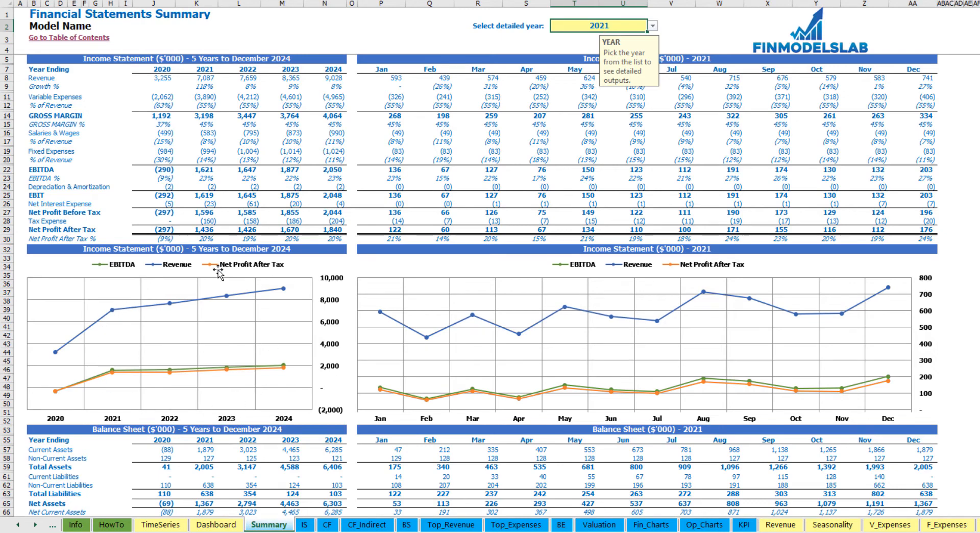
# Examine the summary's balance sheet and cash flow tables and charts for the five years and for 2021
pyautogui.scroll(-13, 271, 377)
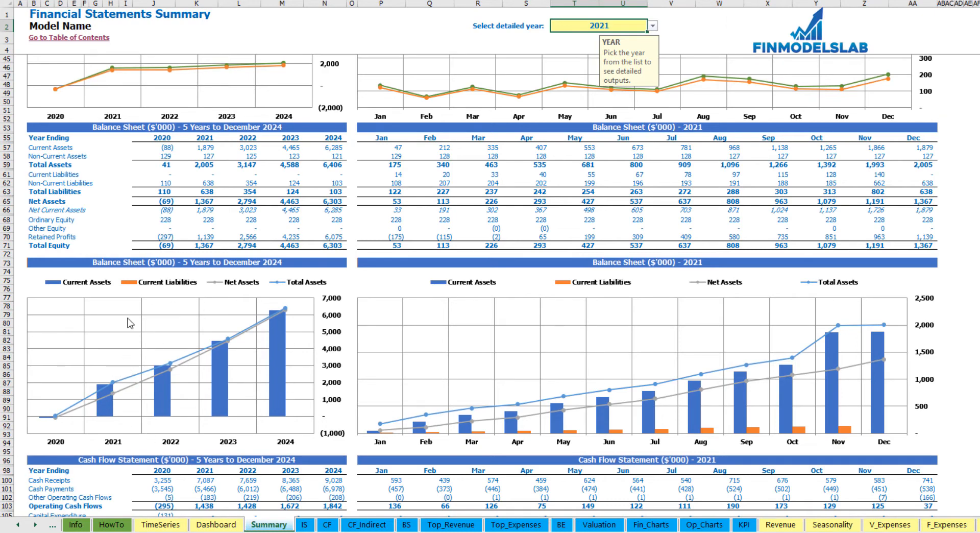
pyautogui.scroll(-3, 228, 368)
pyautogui.scroll(-6, 227, 368)
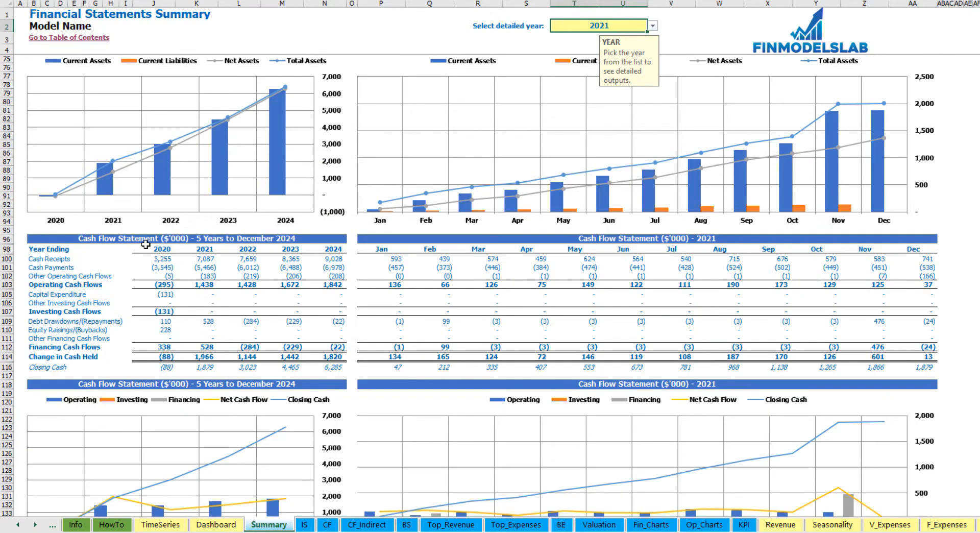
pyautogui.scroll(-3, 141, 240)
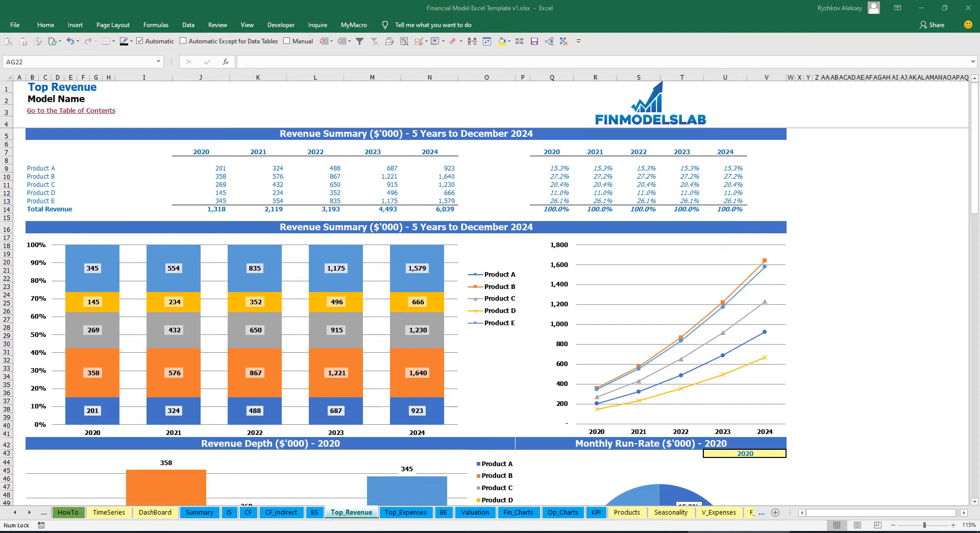
# Examine the five-year revenue amounts and percentage shares by product on the Top Revenue sheet
pyautogui.moveTo(205, 168); pyautogui.dragTo(449, 209)
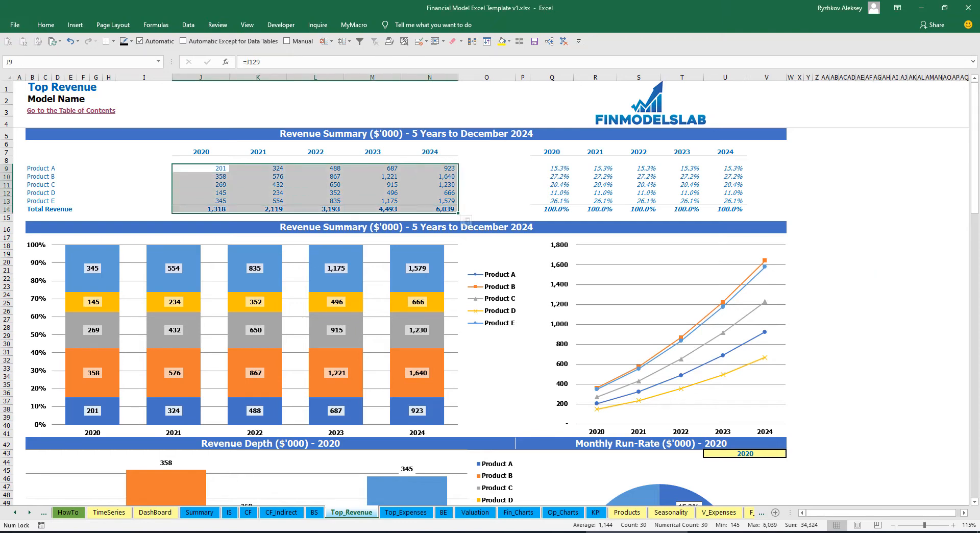
pyautogui.moveTo(556, 168); pyautogui.dragTo(730, 209)
pyautogui.click(817, 193)
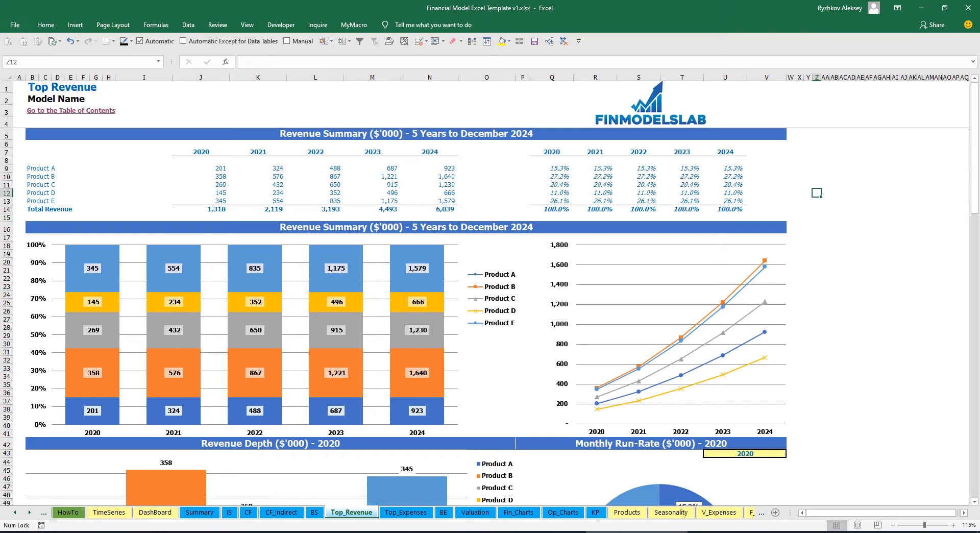
# Set the year for the Revenue Depth and Monthly Run-Rate charts to 2021
pyautogui.scroll(-10, 405, 316)
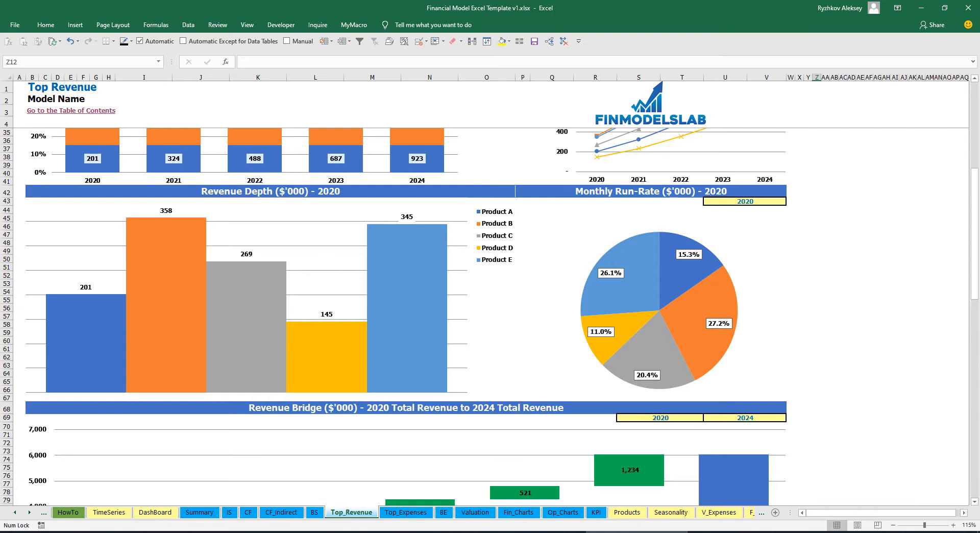
pyautogui.click(745, 202)
pyautogui.click(791, 202)
pyautogui.click(756, 217)
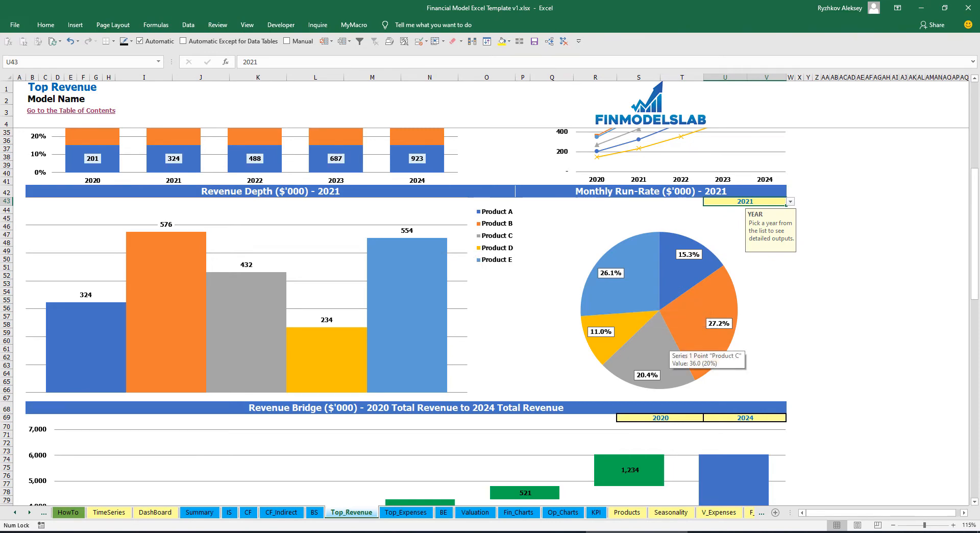
# Examine the Revenue Bridge chart and the year choices for its first and last year
pyautogui.scroll(-7, 658, 349)
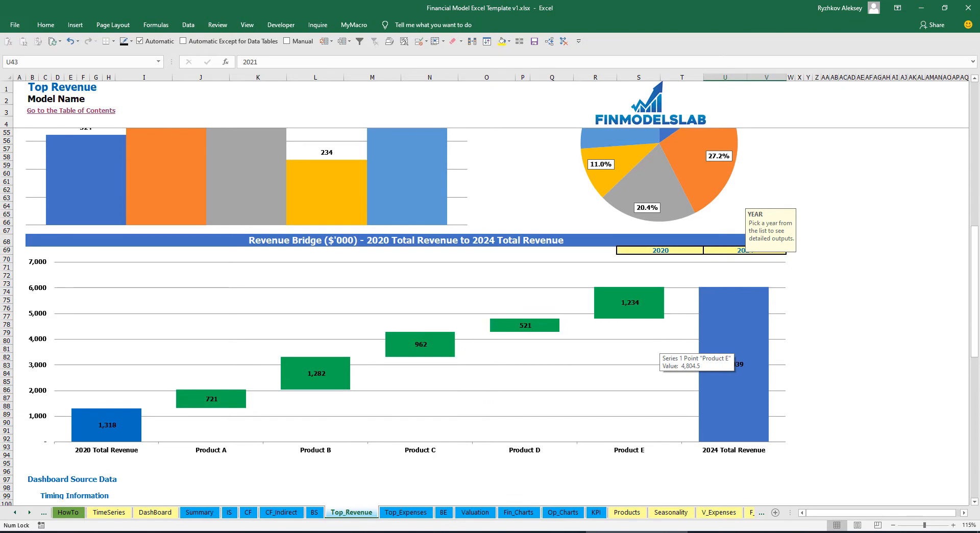
pyautogui.click(877, 284)
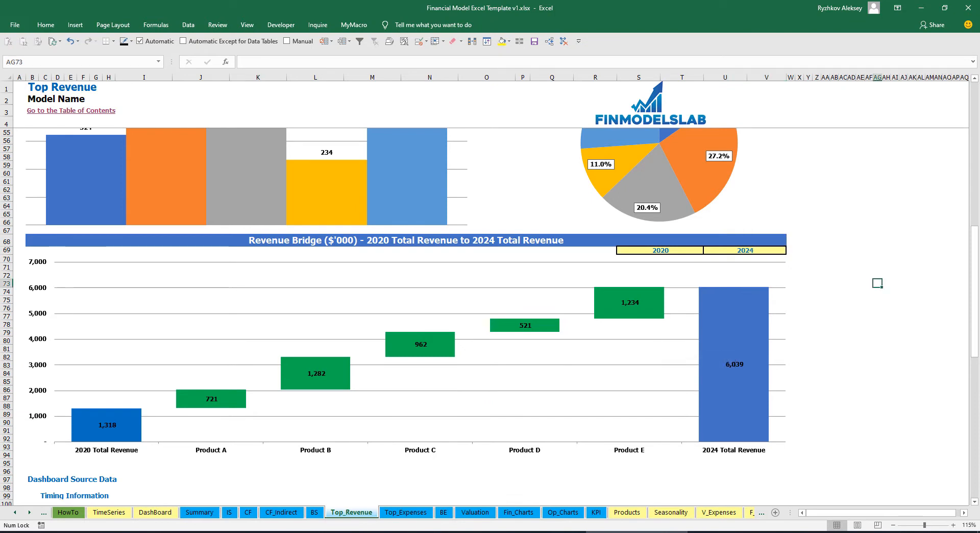
pyautogui.click(660, 250)
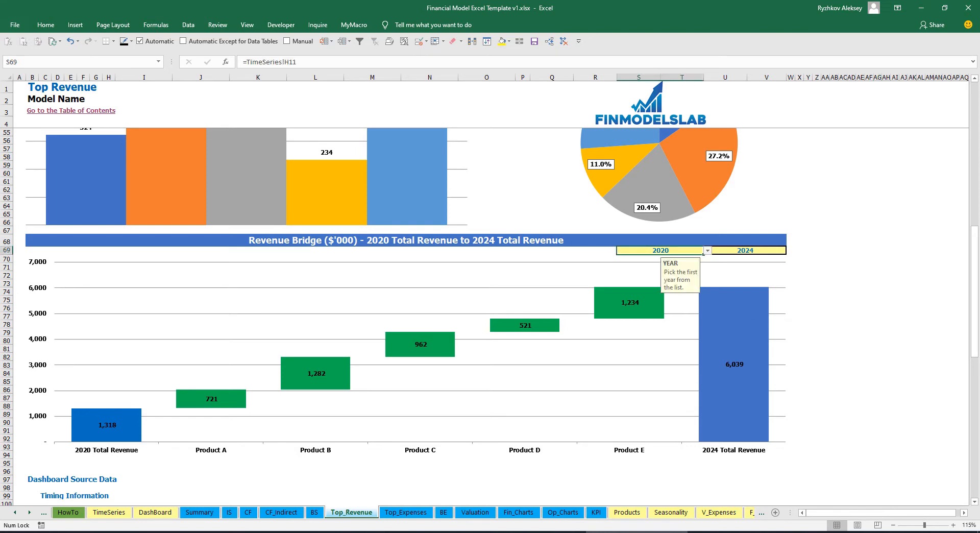
pyautogui.click(707, 250)
pyautogui.click(707, 250)
pyautogui.click(745, 251)
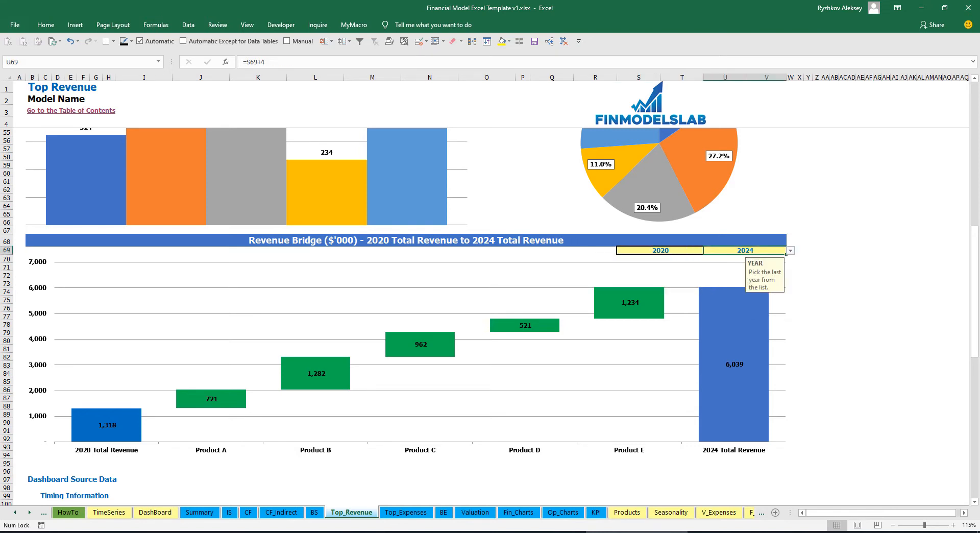
pyautogui.click(790, 251)
pyautogui.click(790, 250)
pyautogui.moveTo(230, 406)
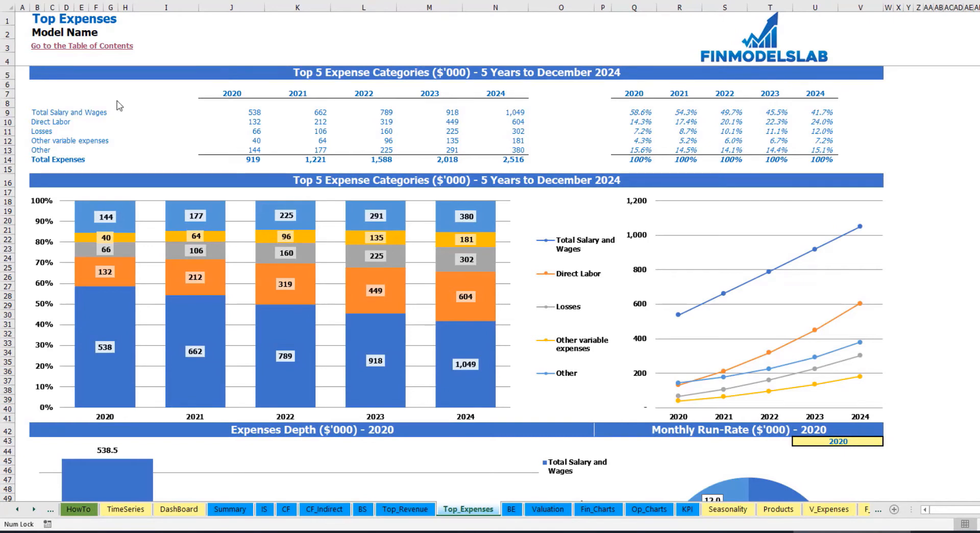
# Examine the Top Expenses sheet's expense categories, yearly amounts, Total Expenses row and percentage shares
pyautogui.moveTo(37, 114); pyautogui.dragTo(37, 143)
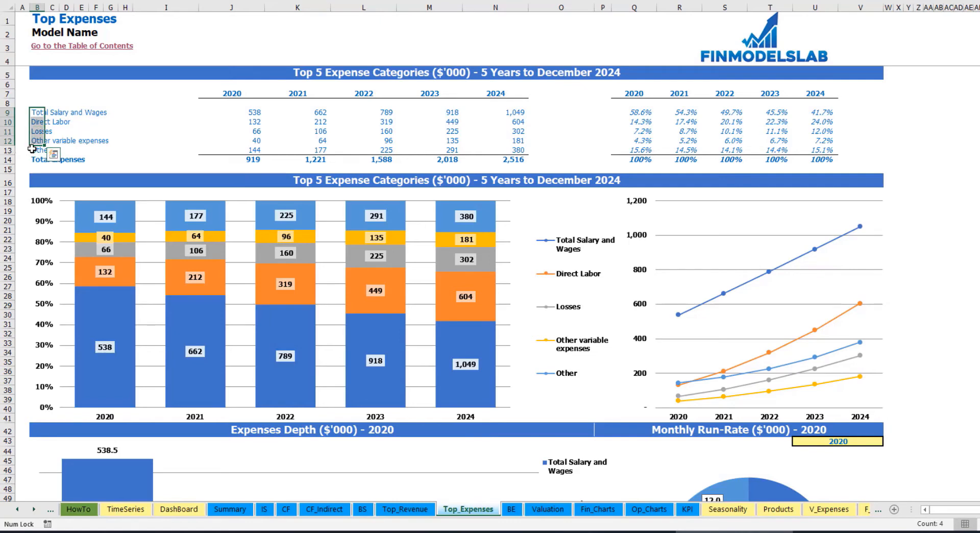
pyautogui.click(40, 150)
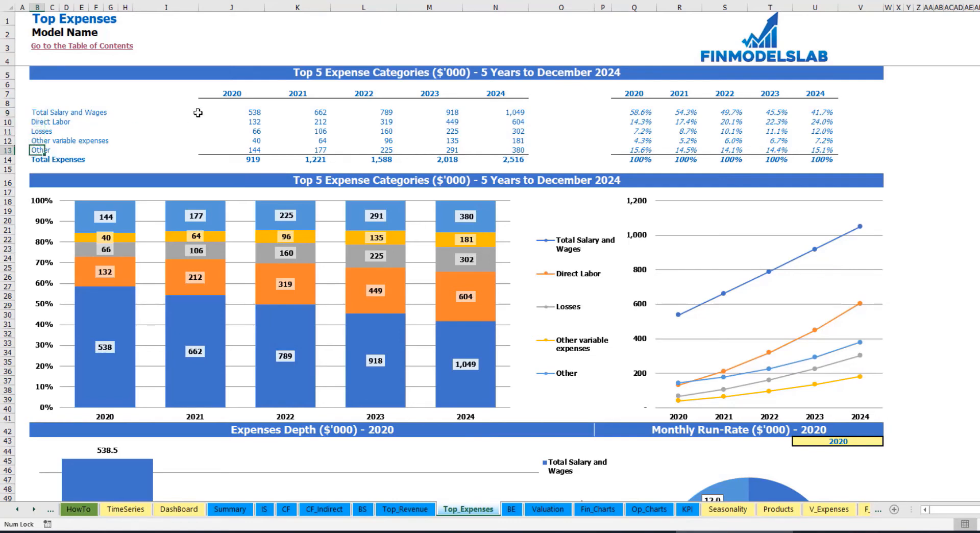
pyautogui.moveTo(232, 95); pyautogui.dragTo(483, 157)
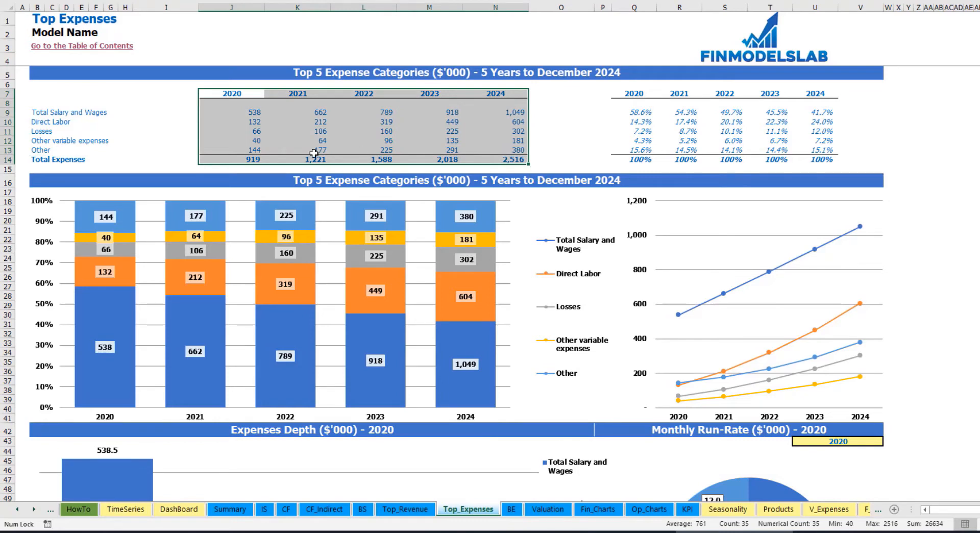
pyautogui.moveTo(249, 159); pyautogui.dragTo(521, 160)
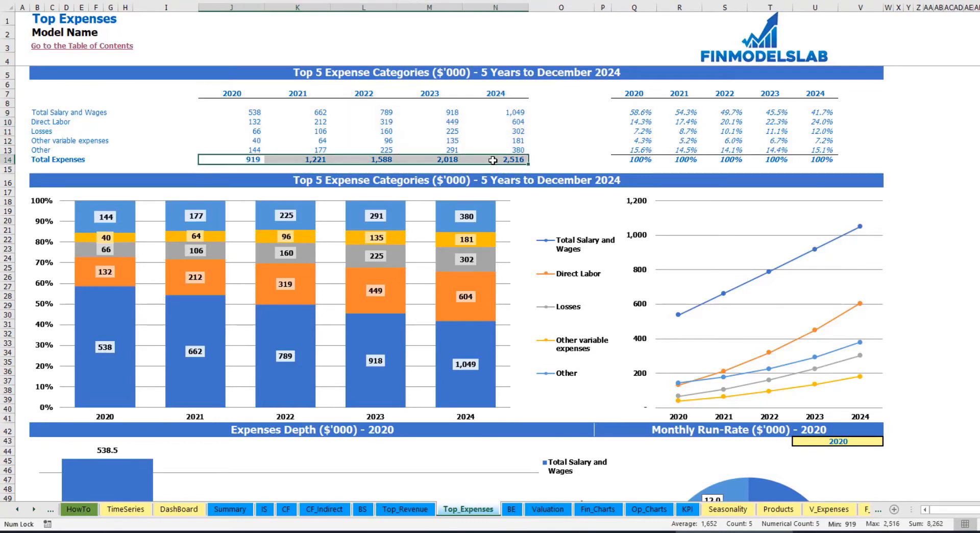
pyautogui.moveTo(633, 95); pyautogui.dragTo(823, 153)
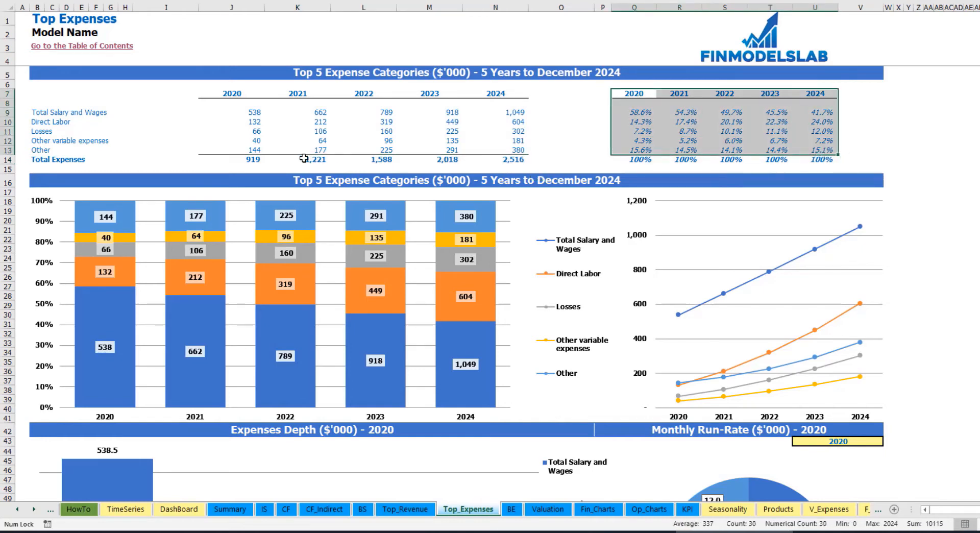
pyautogui.click(947, 149)
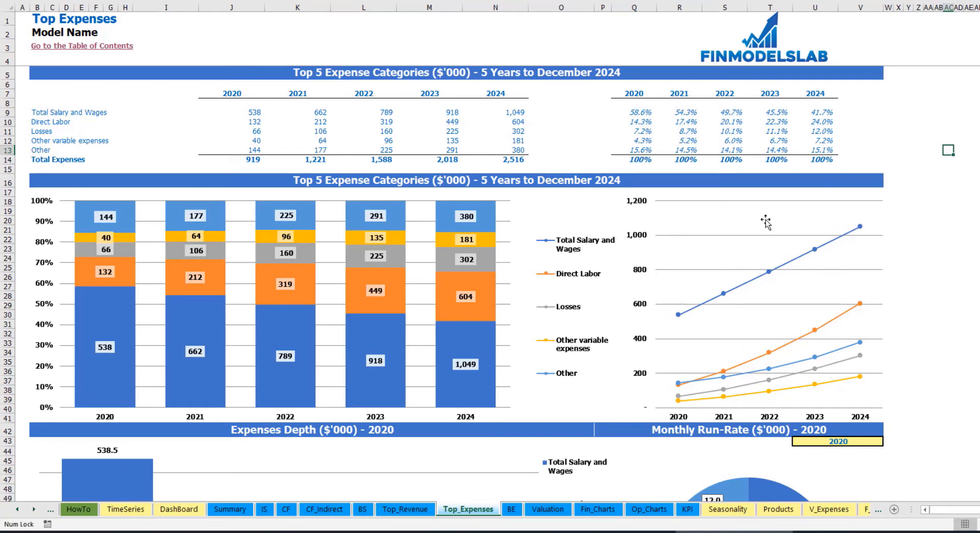
# Set the year for the Expenses Depth and Monthly Run-Rate charts to 2021
pyautogui.scroll(-3, 977, 220)
pyautogui.scroll(-3, 978, 220)
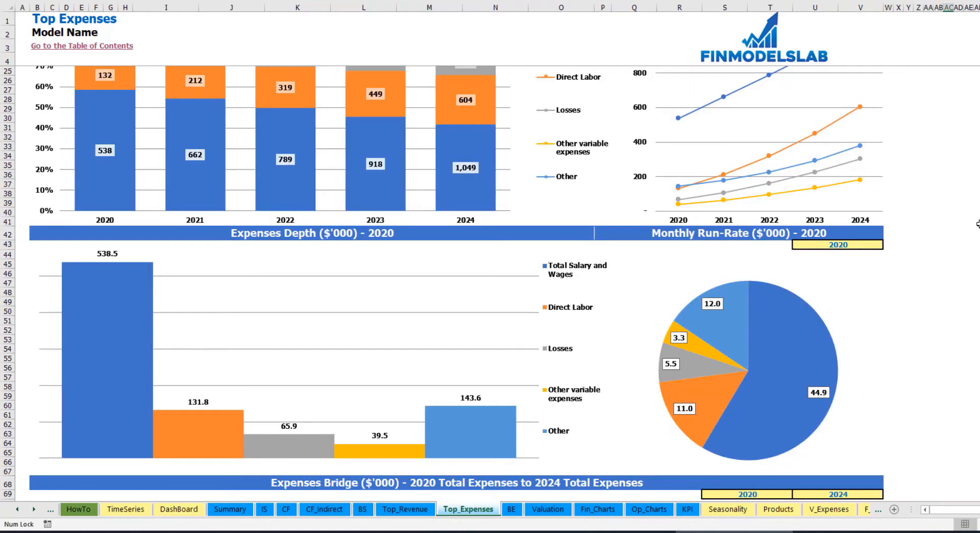
pyautogui.scroll(-3, 978, 224)
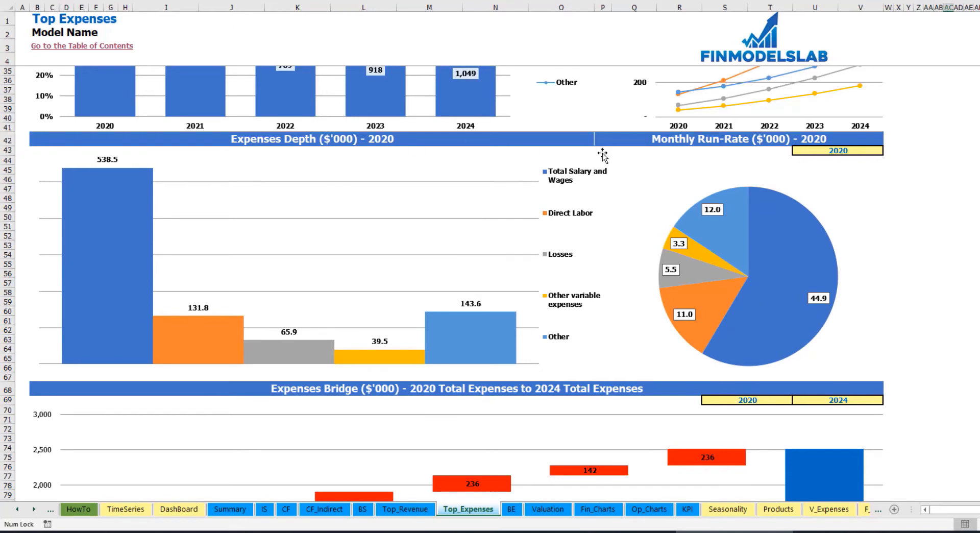
pyautogui.click(858, 150)
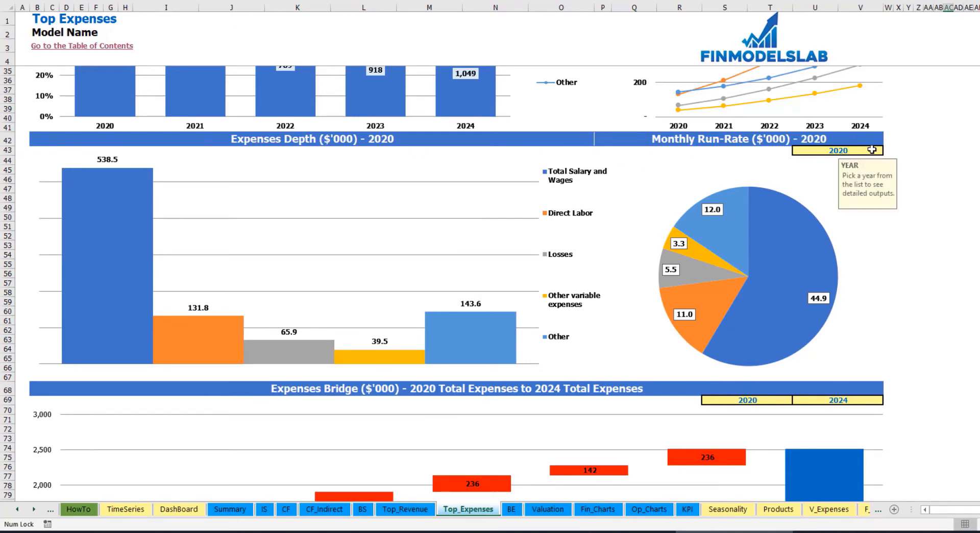
pyautogui.click(888, 151)
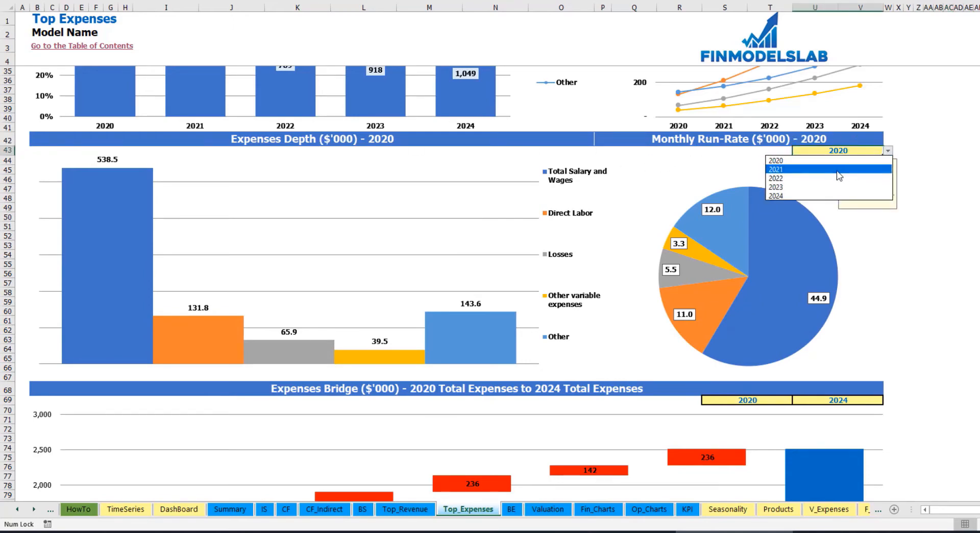
pyautogui.click(810, 169)
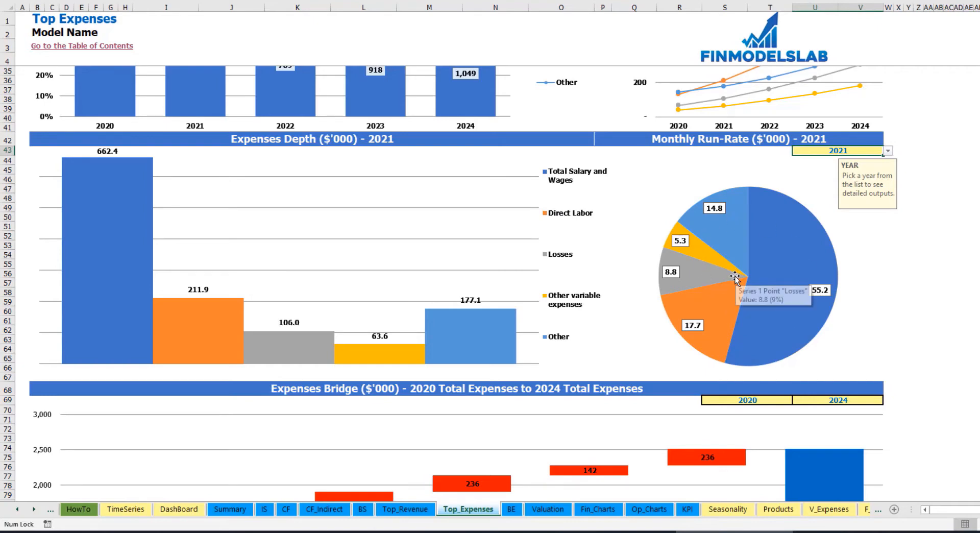
# Examine the Expenses Bridge chart and the year choices for its first and last year
pyautogui.scroll(-7, 735, 275)
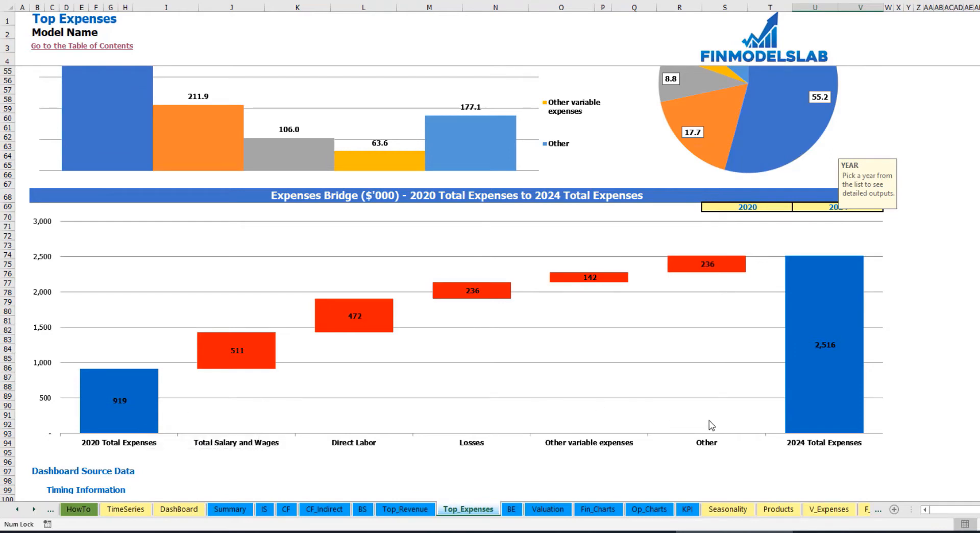
pyautogui.click(782, 207)
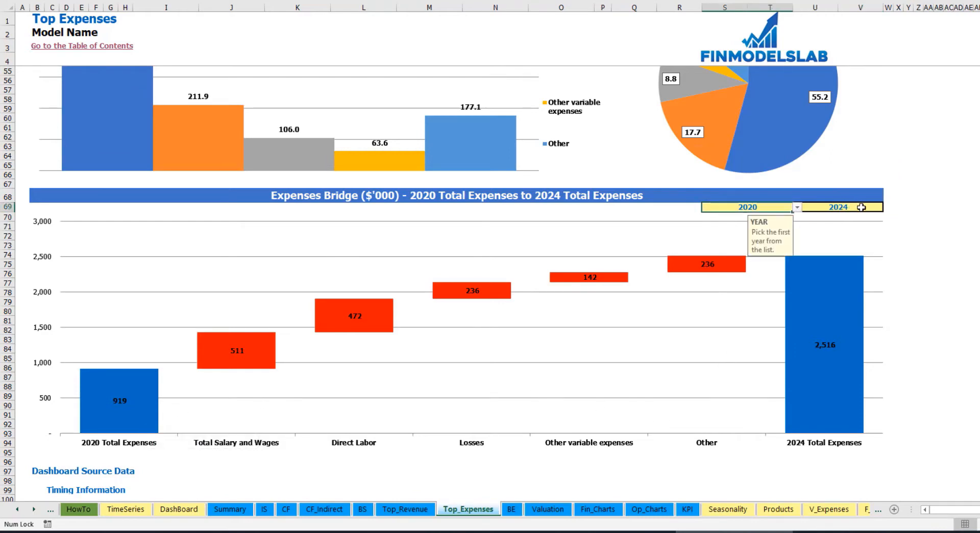
pyautogui.click(795, 208)
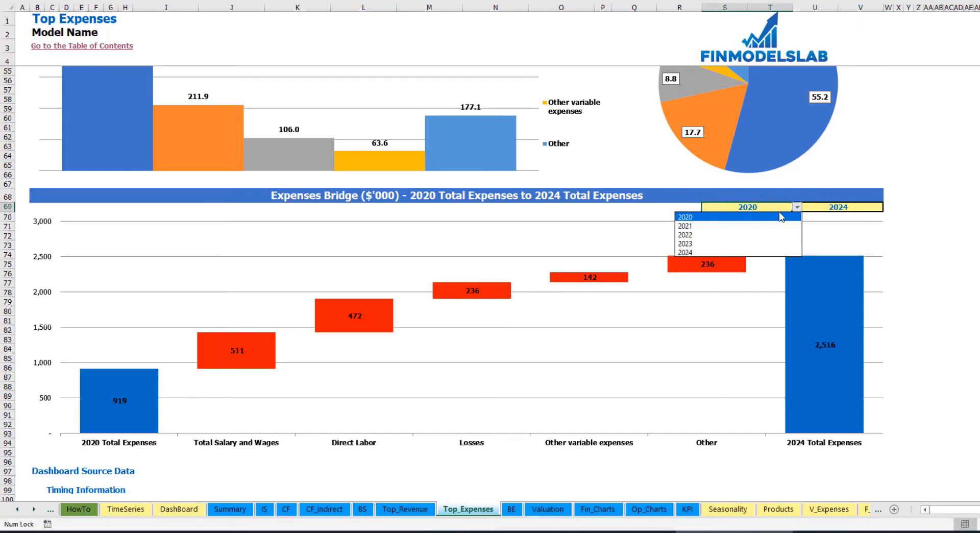
pyautogui.press('Escape')
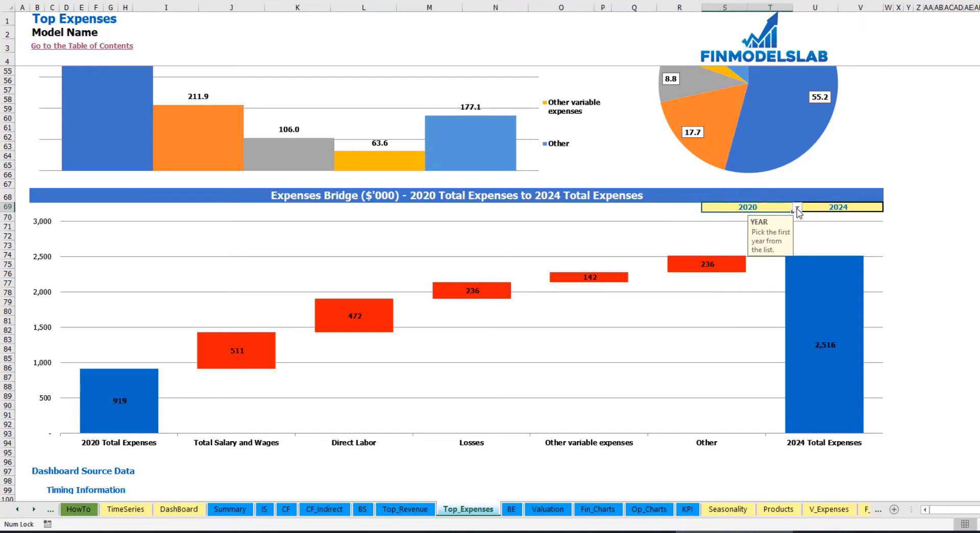
pyautogui.click(869, 207)
pyautogui.click(888, 207)
pyautogui.press('Escape')
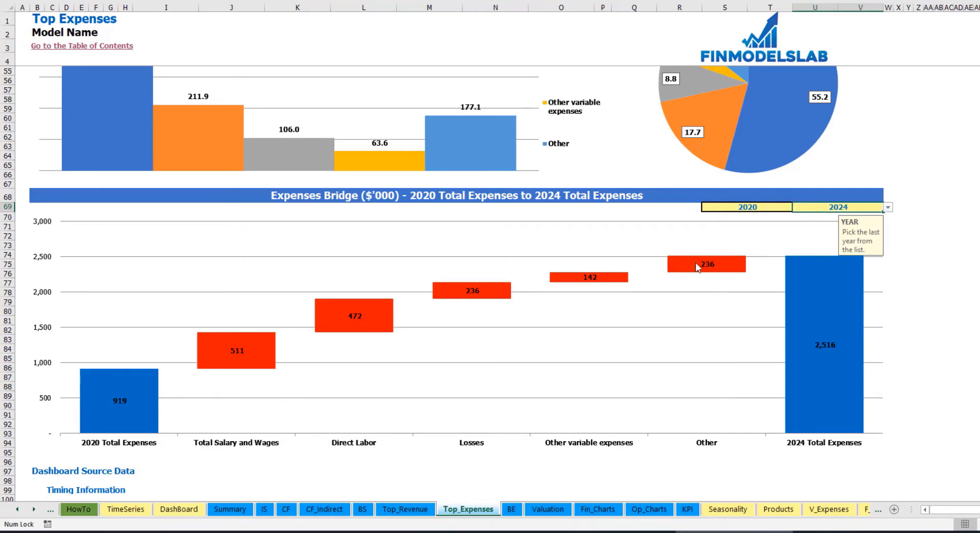
# Examine the Break Even Analysis sheet's chart of revenue, net profit after tax and break-even level by year
pyautogui.click(512, 508)
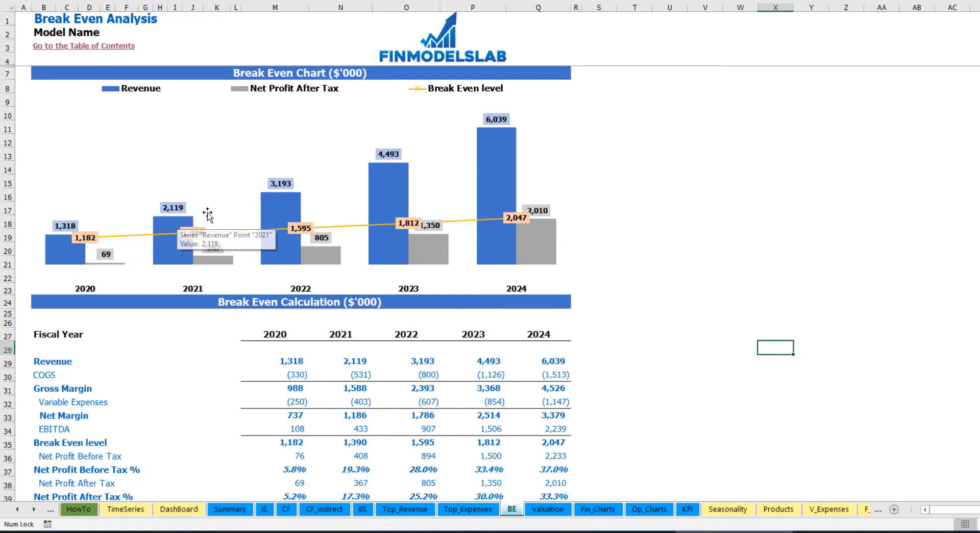
pyautogui.moveTo(277, 210)
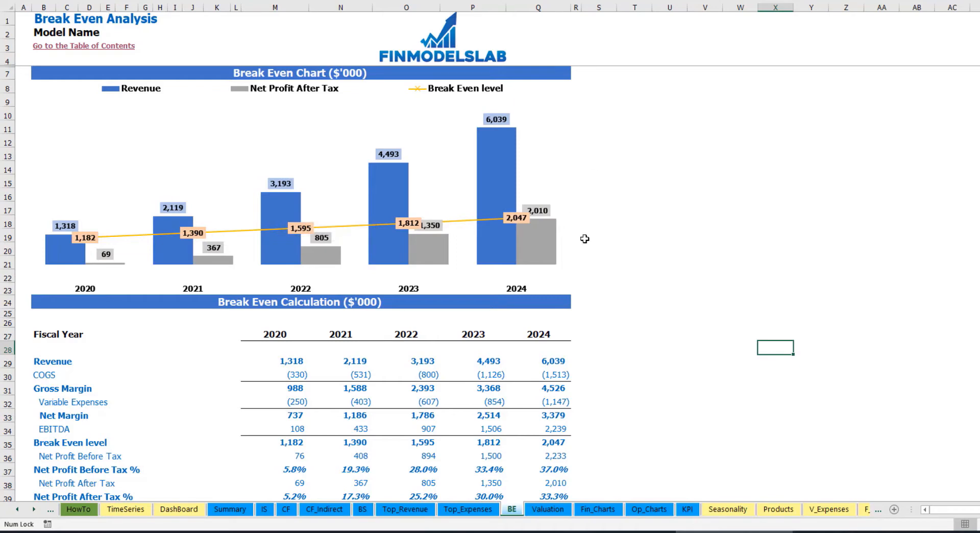
# Examine the Valuation sheet's cost of capital inputs for loans and equity, their resource shares and the WACC
pyautogui.click(542, 509)
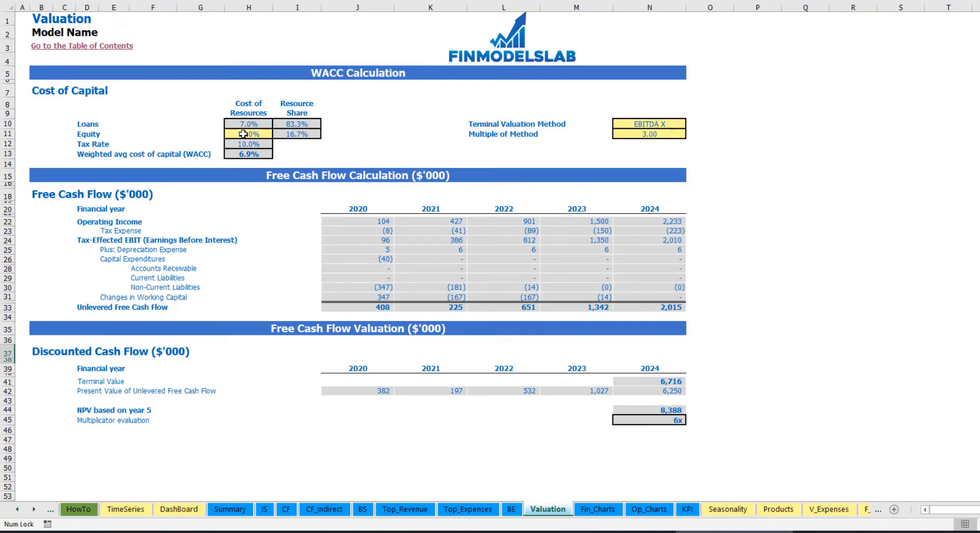
pyautogui.click(243, 134)
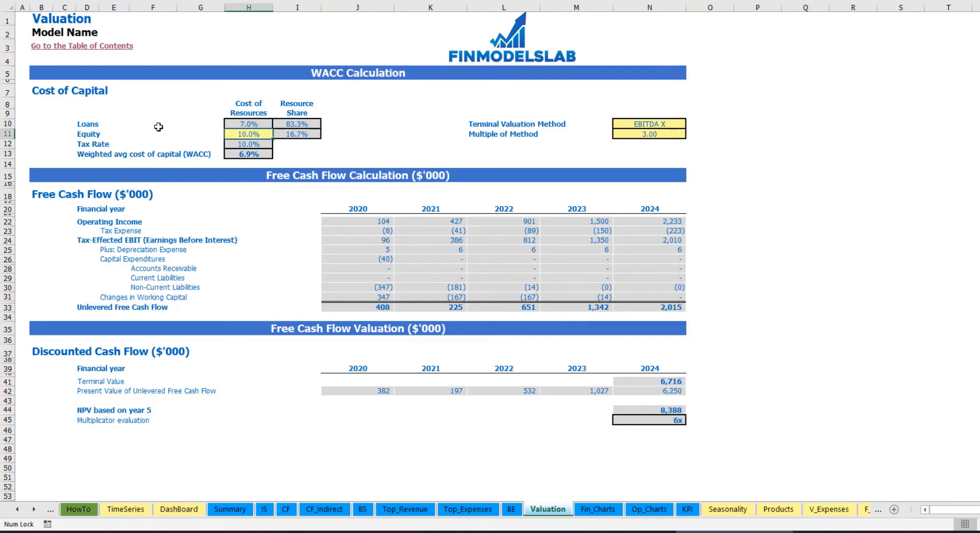
pyautogui.click(233, 123)
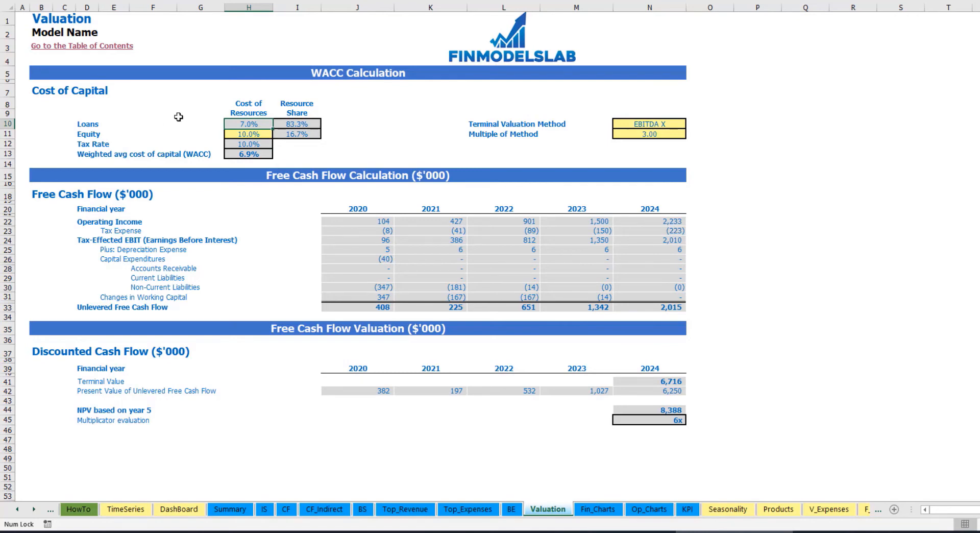
pyautogui.moveTo(294, 123); pyautogui.dragTo(296, 132)
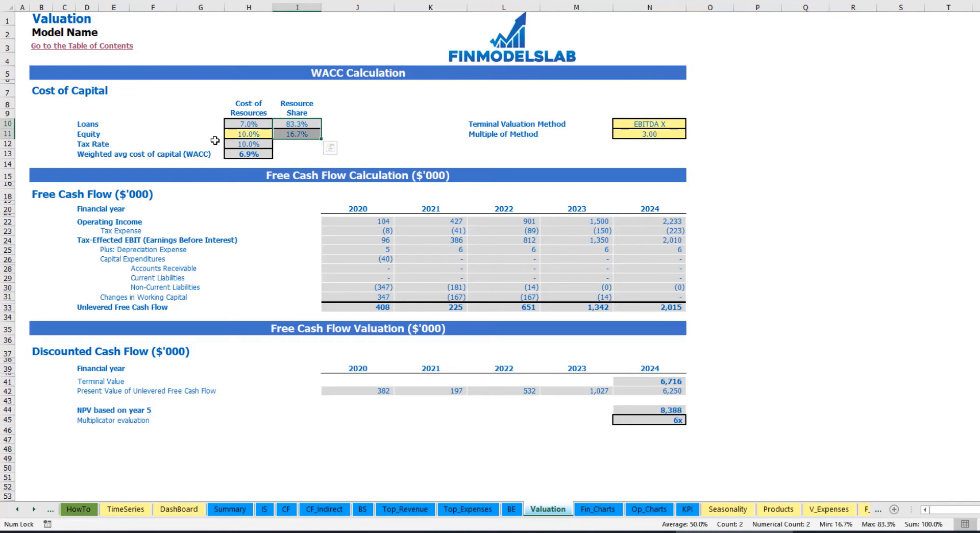
pyautogui.click(259, 158)
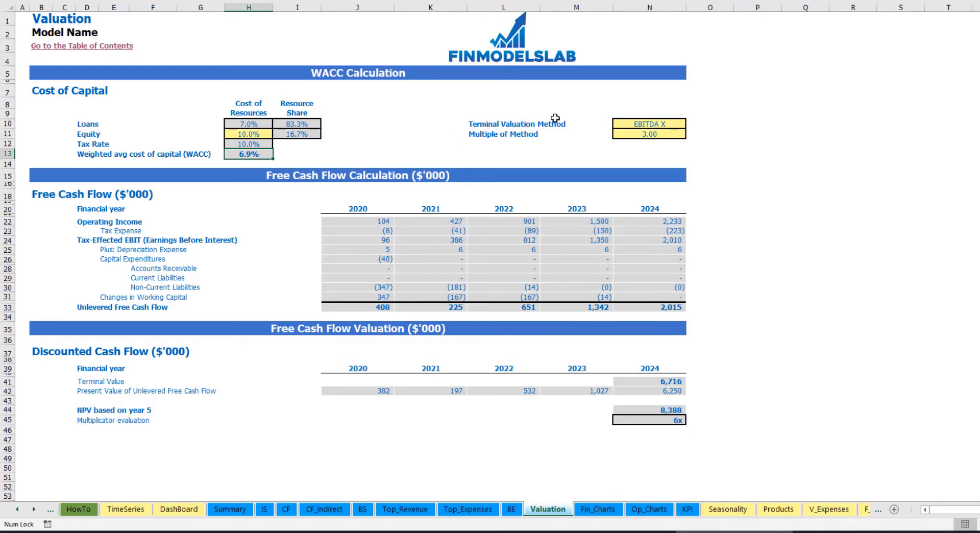
# Set the Terminal Valuation Method on the Valuation sheet to Revenue X
pyautogui.click(662, 126)
pyautogui.click(692, 124)
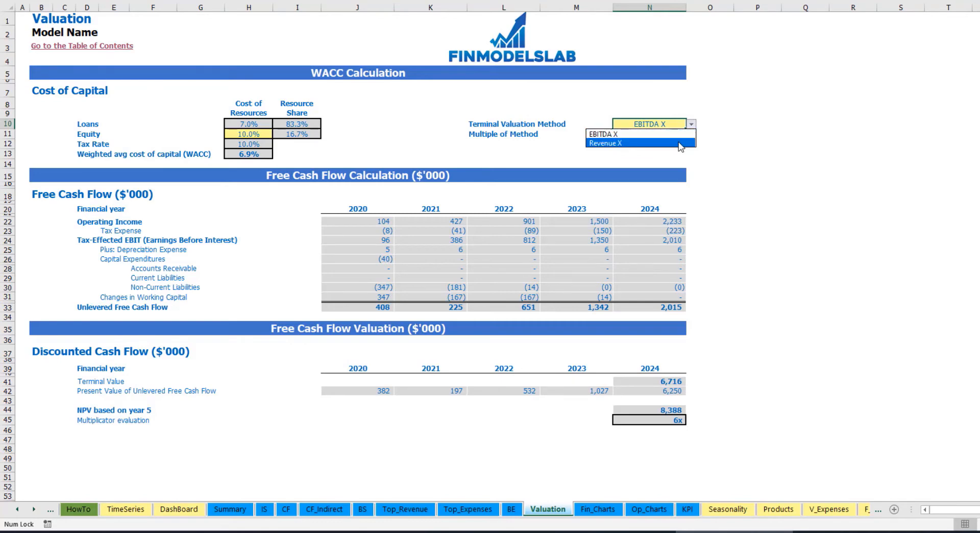
pyautogui.click(685, 143)
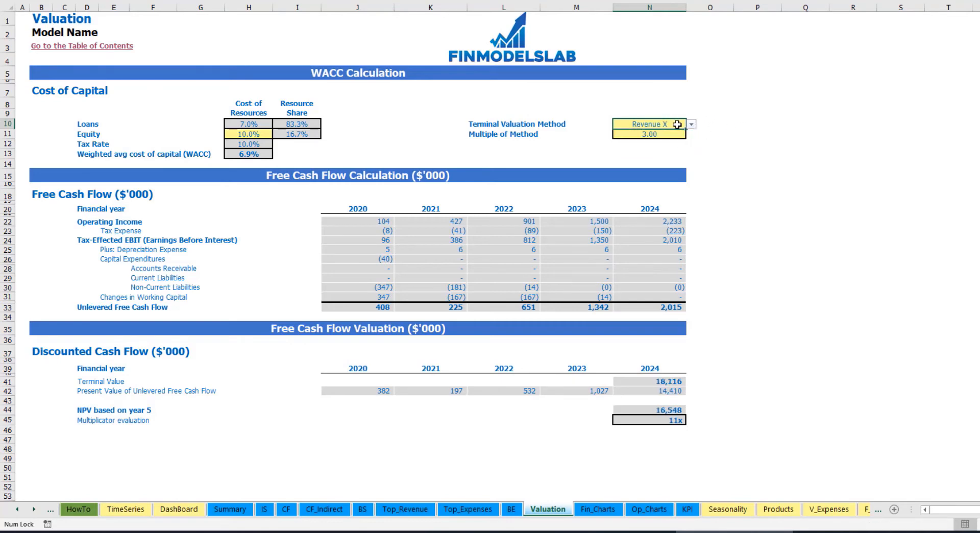
# Review the Multiple of Method, the Terminal Value and the Unlevered Free Cash Flow for 2020 to 2024
pyautogui.click(641, 134)
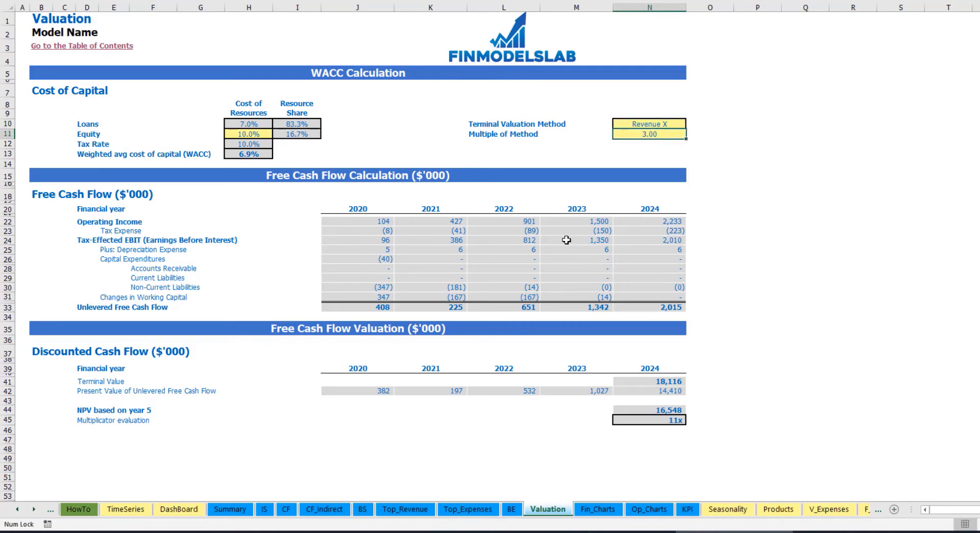
pyautogui.click(637, 383)
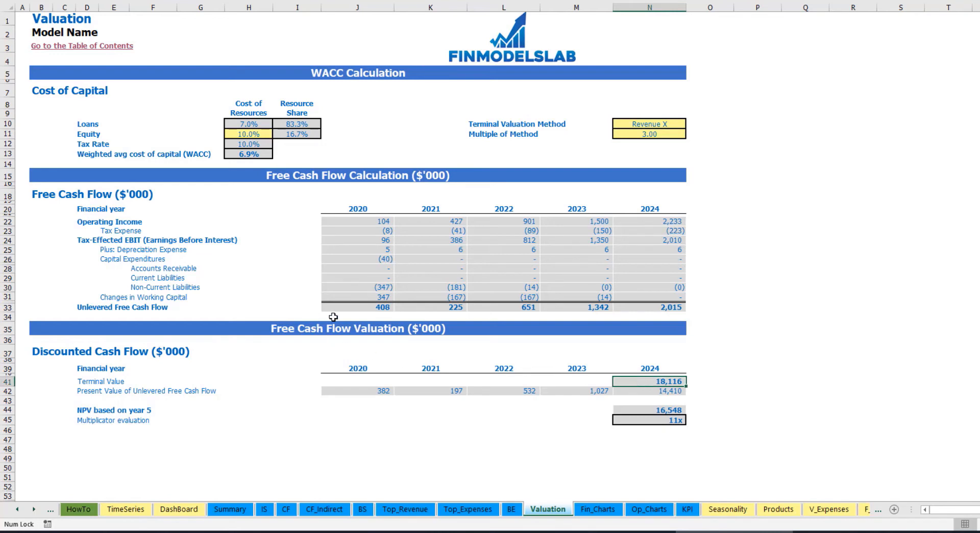
pyautogui.moveTo(341, 306); pyautogui.dragTo(645, 307)
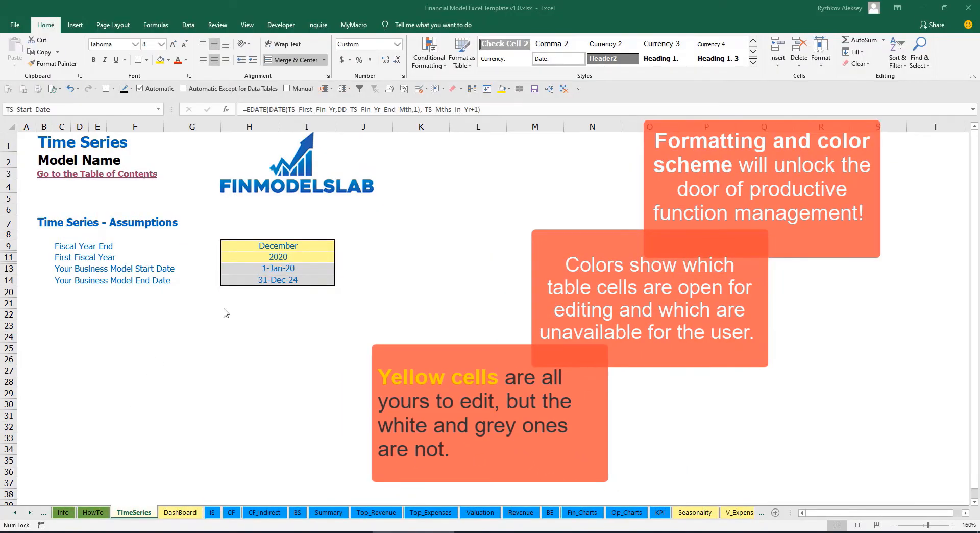
# Look through the workbook's colour-coded sheets, from TimeSeries past the reports and assumptions to the grey calculation sheets
pyautogui.click(30, 514)
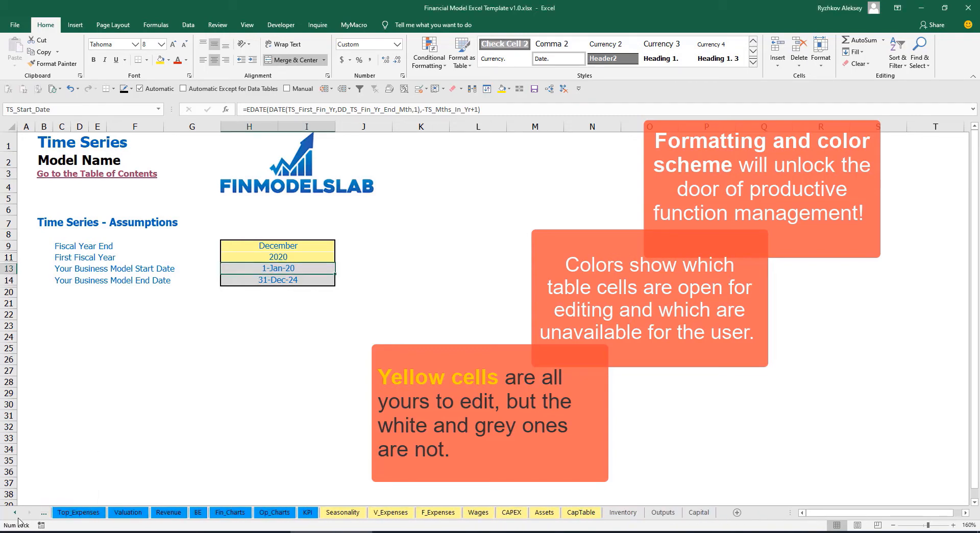
pyautogui.click(16, 513)
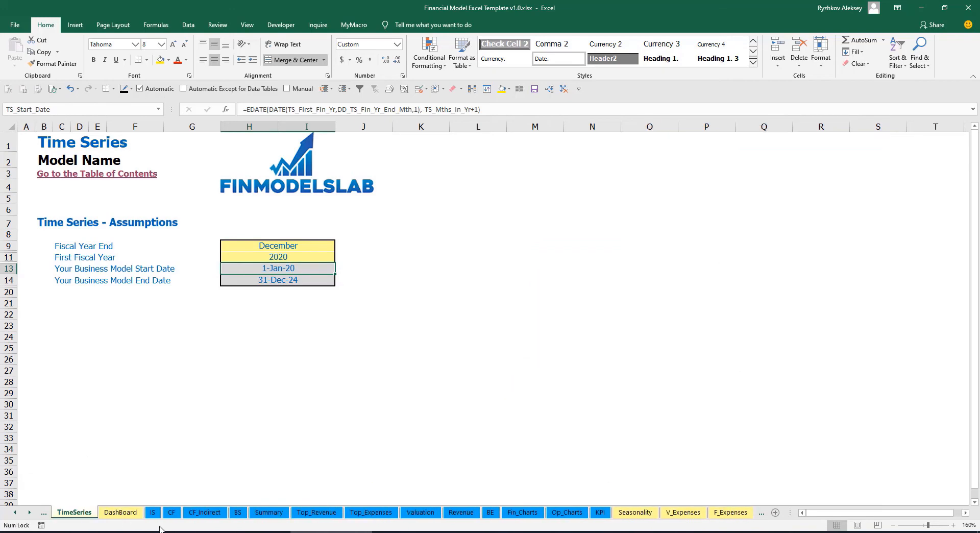
pyautogui.click(30, 513)
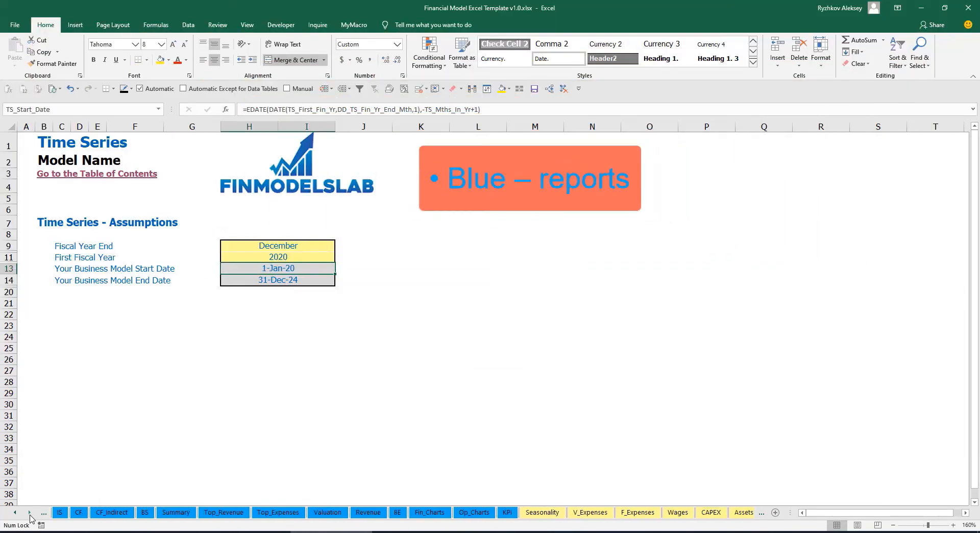
pyautogui.click(30, 513)
pyautogui.click(30, 513)
pyautogui.click(30, 513)
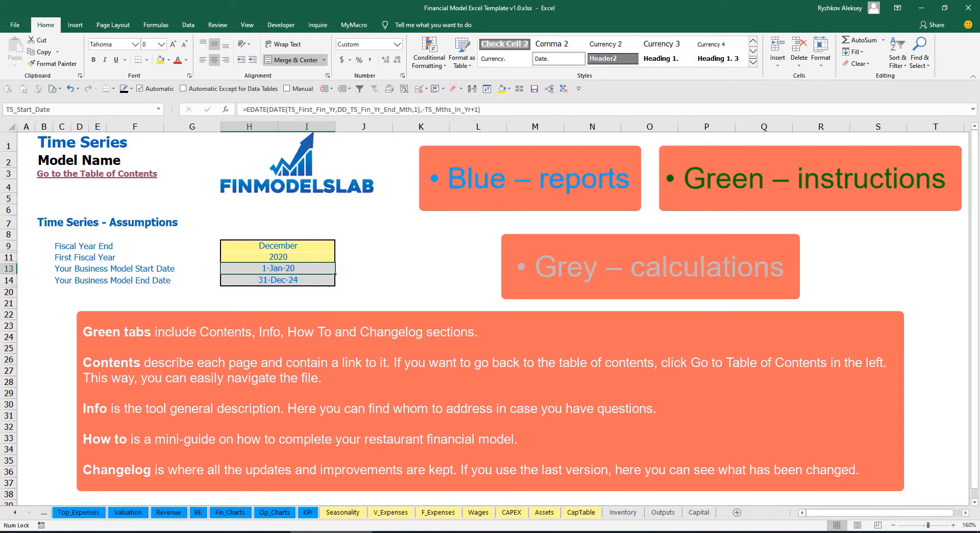
# Open the Contents sheet, follow its link to the Financial Statements Summary and return to the table of contents
pyautogui.click(14, 513)
pyautogui.click(14, 516)
pyautogui.click(15, 515)
pyautogui.click(15, 515)
pyautogui.click(15, 516)
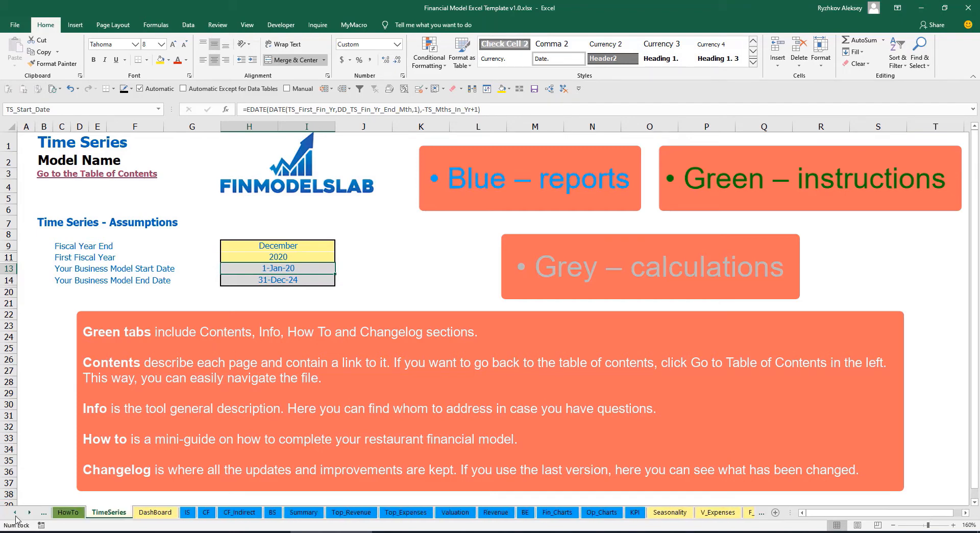
pyautogui.click(15, 516)
pyautogui.click(14, 516)
pyautogui.click(16, 516)
pyautogui.click(16, 516)
pyautogui.click(15, 516)
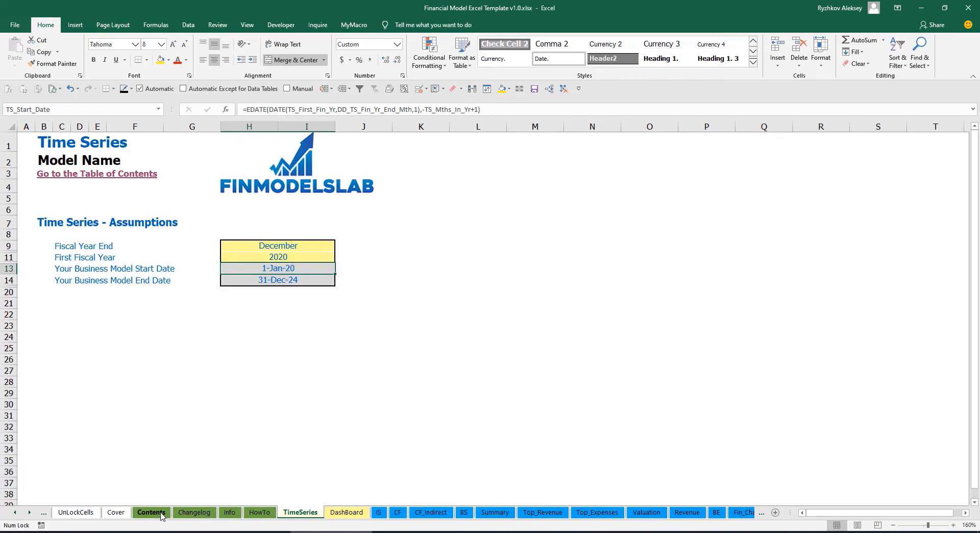
pyautogui.click(152, 512)
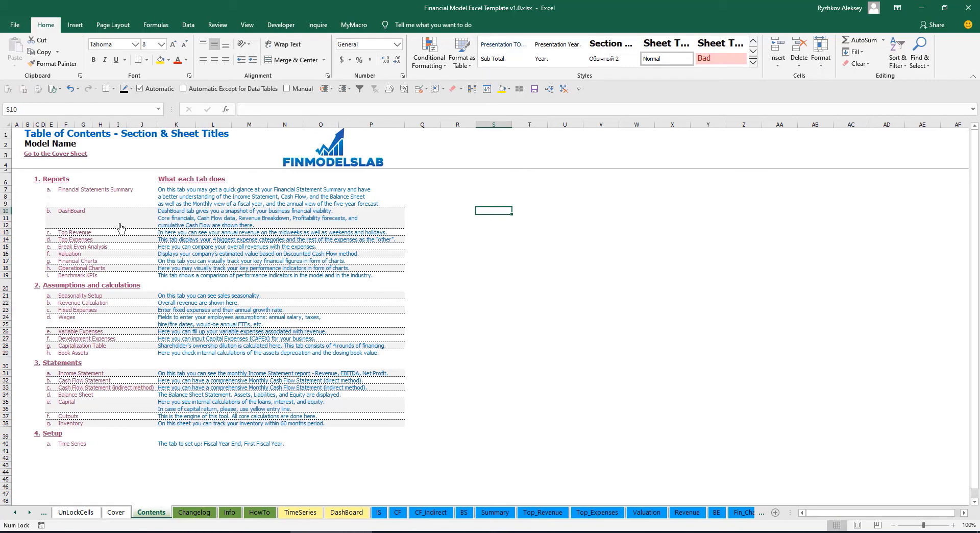
pyautogui.click(87, 193)
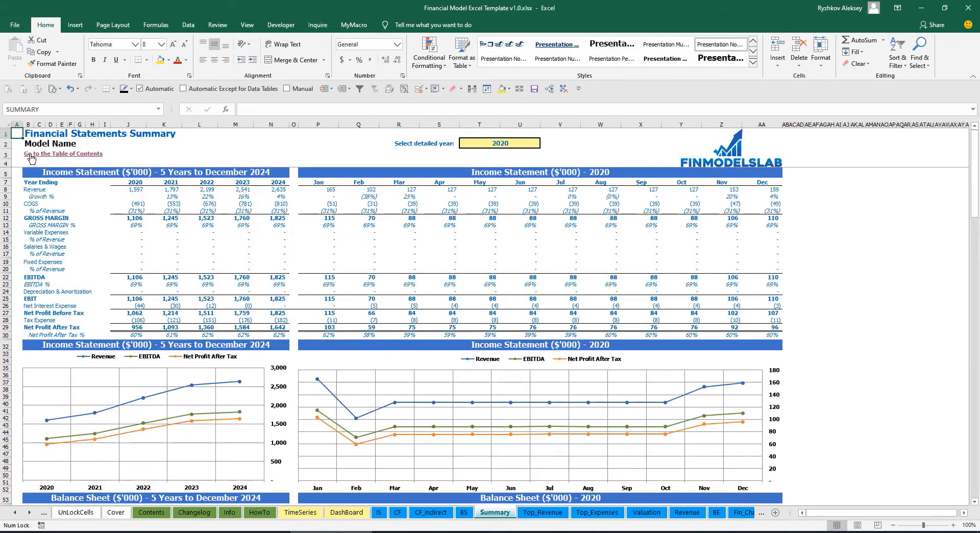
pyautogui.click(31, 156)
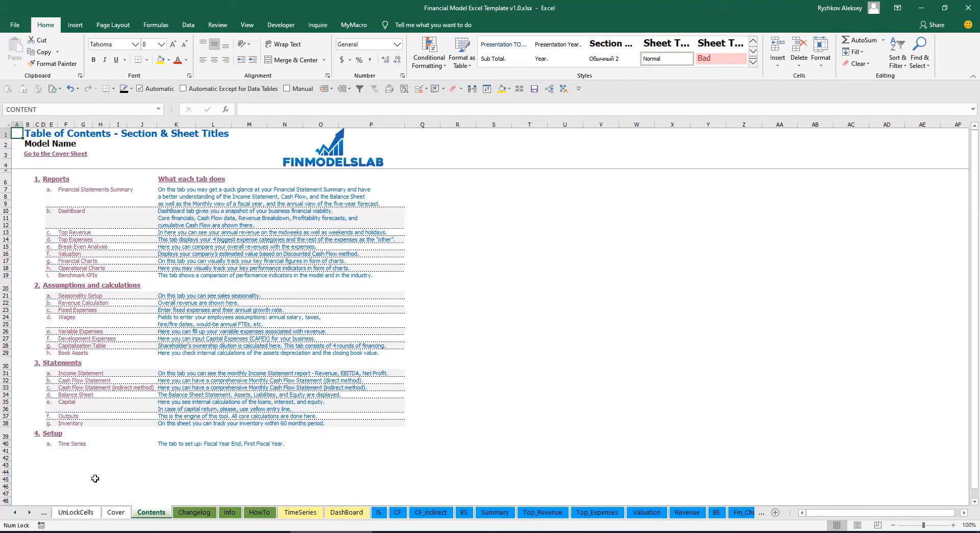
# Read the How To sheet's guidance, from the overall model principles through the dashboard, expenses, wages and book assets sections
pyautogui.click(258, 514)
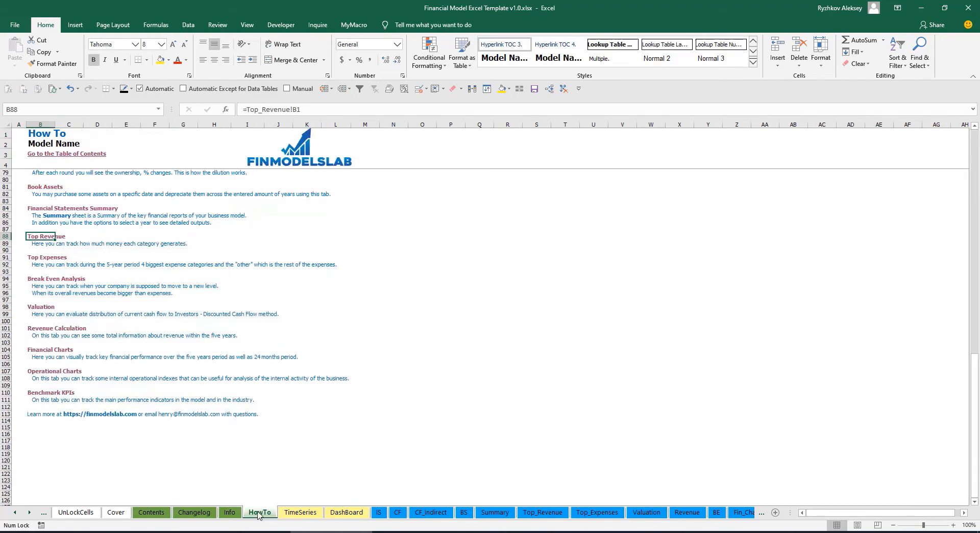
pyautogui.scroll(20, 103, 314)
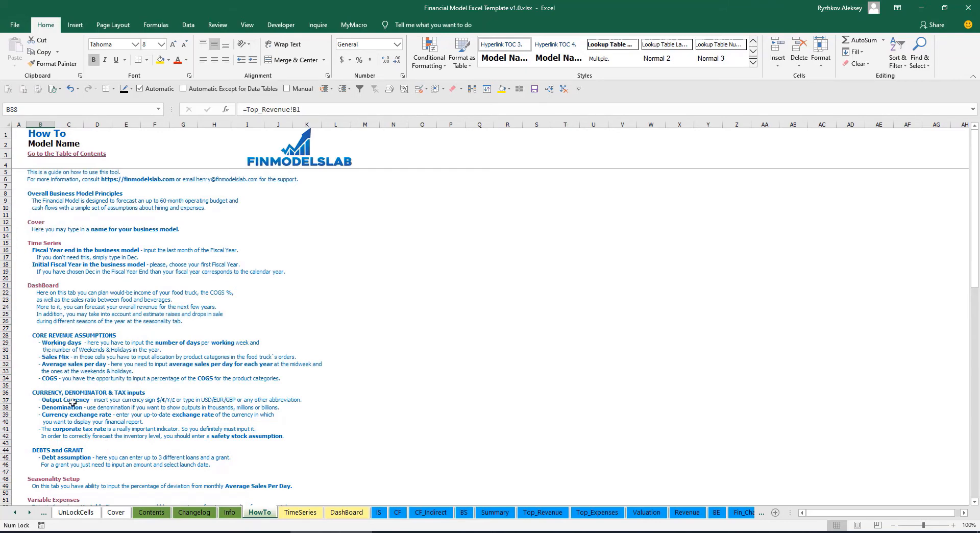
pyautogui.scroll(-3, 51, 342)
pyautogui.scroll(-3, 58, 364)
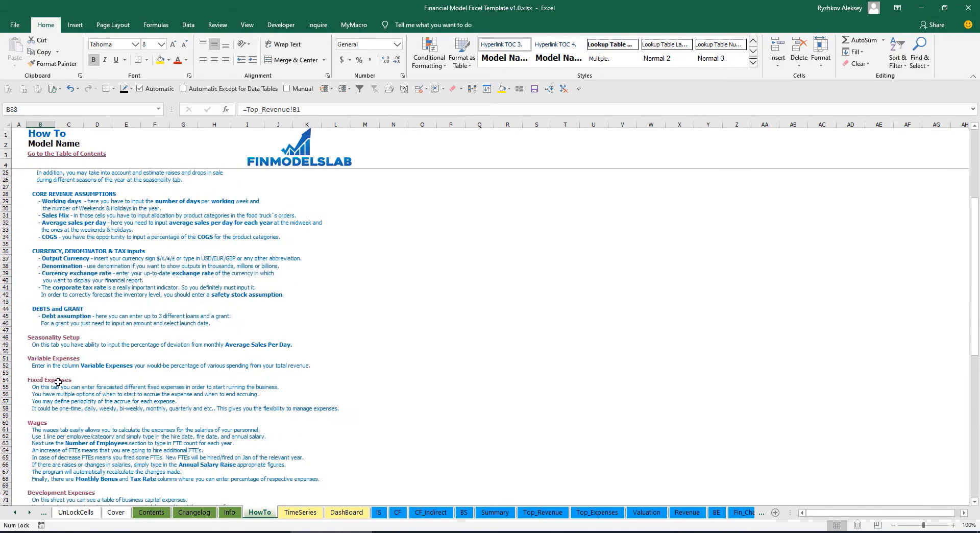
pyautogui.scroll(-6, 51, 388)
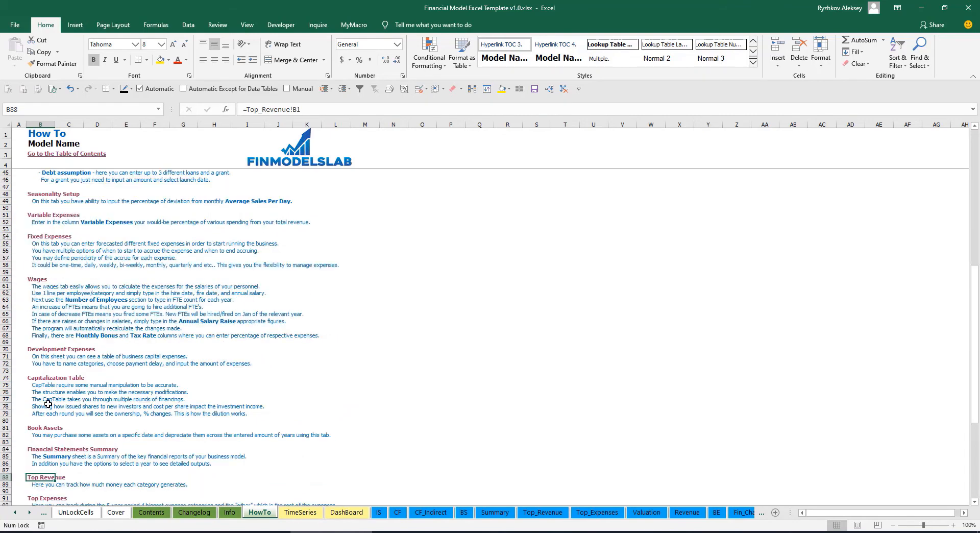
pyautogui.scroll(12, 48, 404)
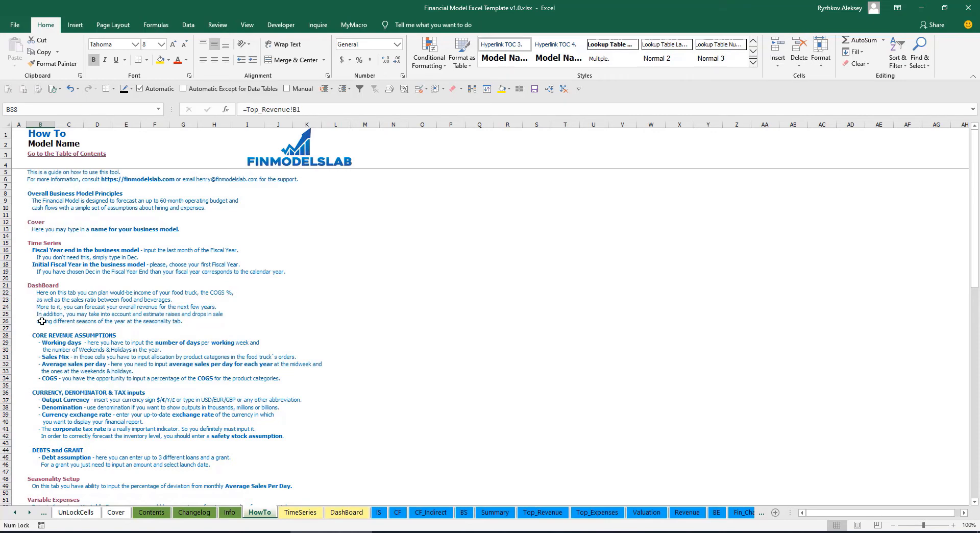
pyautogui.scroll(-12, 42, 321)
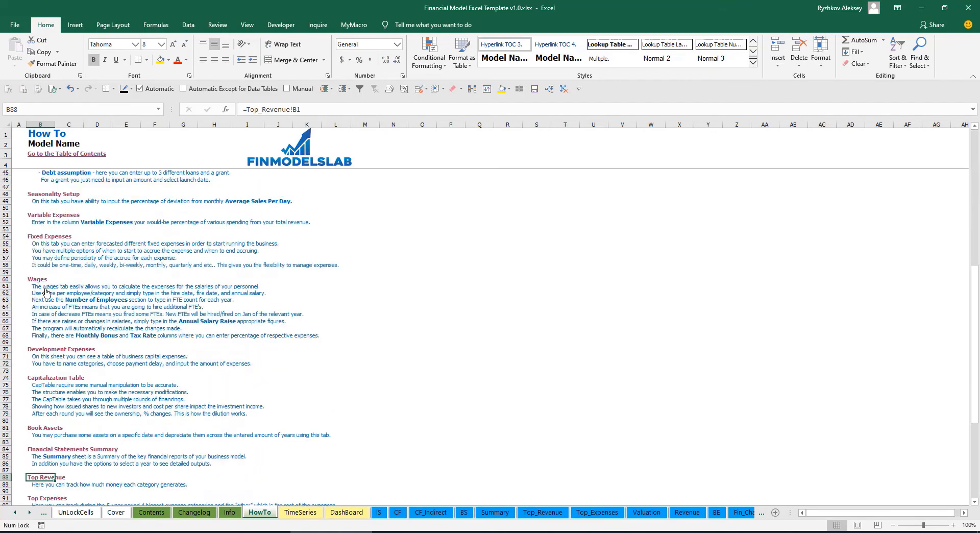
pyautogui.click(33, 429)
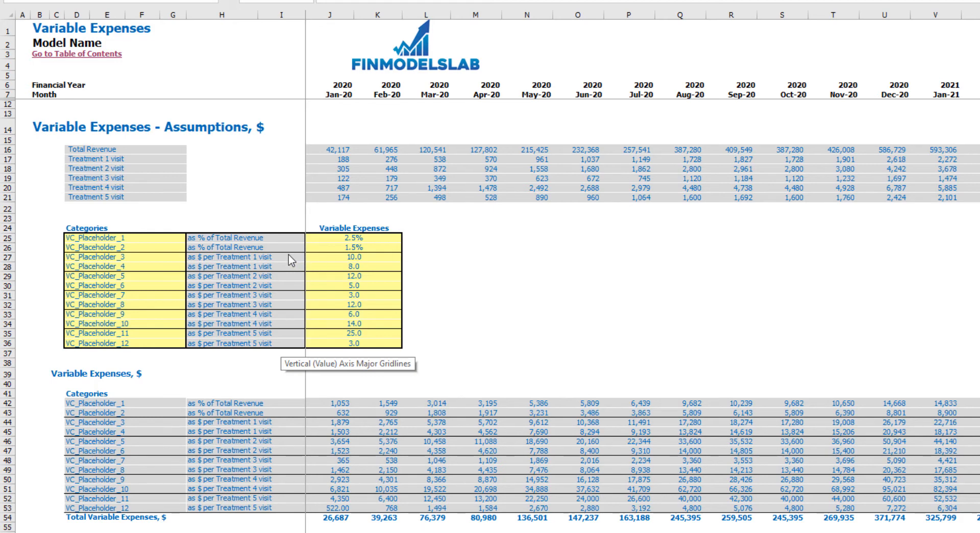
# Examine the Variable Expenses categories calculated as % of Total Revenue and those calculated as $ per treatment visit
pyautogui.moveTo(273, 239); pyautogui.dragTo(274, 247)
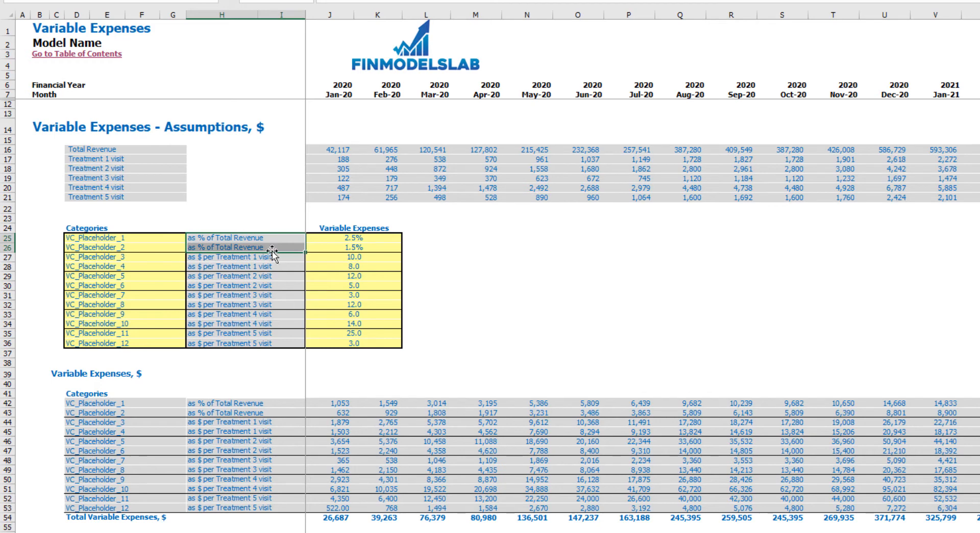
pyautogui.moveTo(263, 255); pyautogui.dragTo(269, 345)
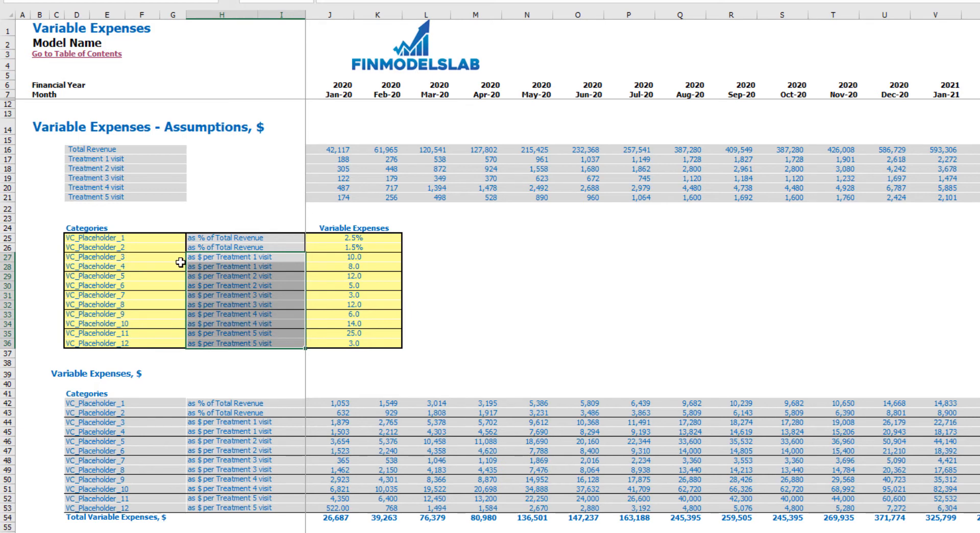
# Examine the monthly Total Revenue and treatment visit rows that drive the variable expenses, along with the rates entered per category
pyautogui.click(218, 258)
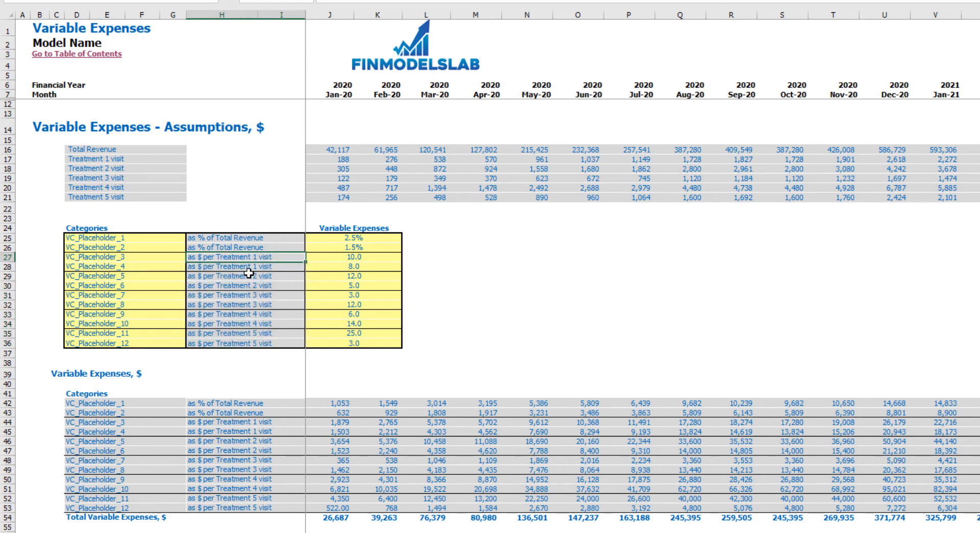
pyautogui.moveTo(338, 149); pyautogui.dragTo(666, 198)
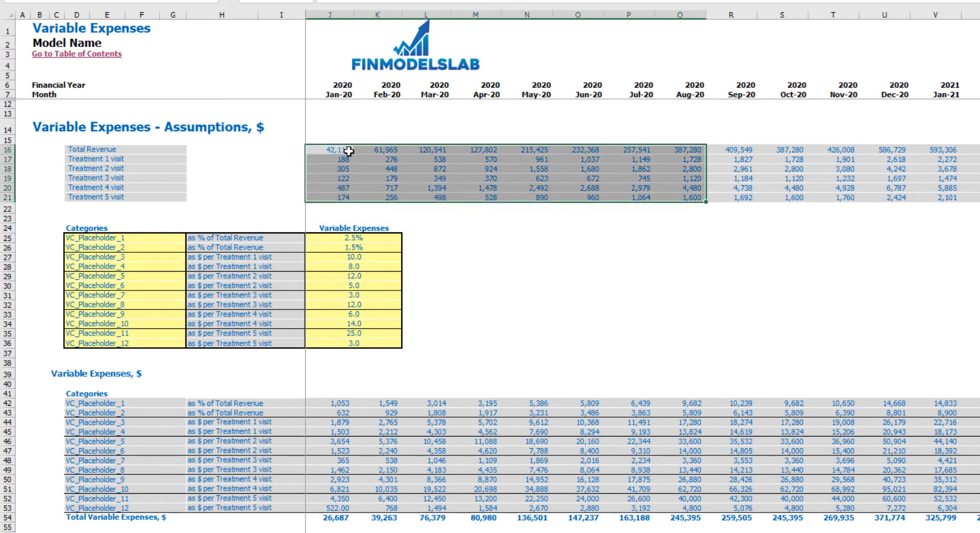
pyautogui.moveTo(349, 151); pyautogui.dragTo(607, 149)
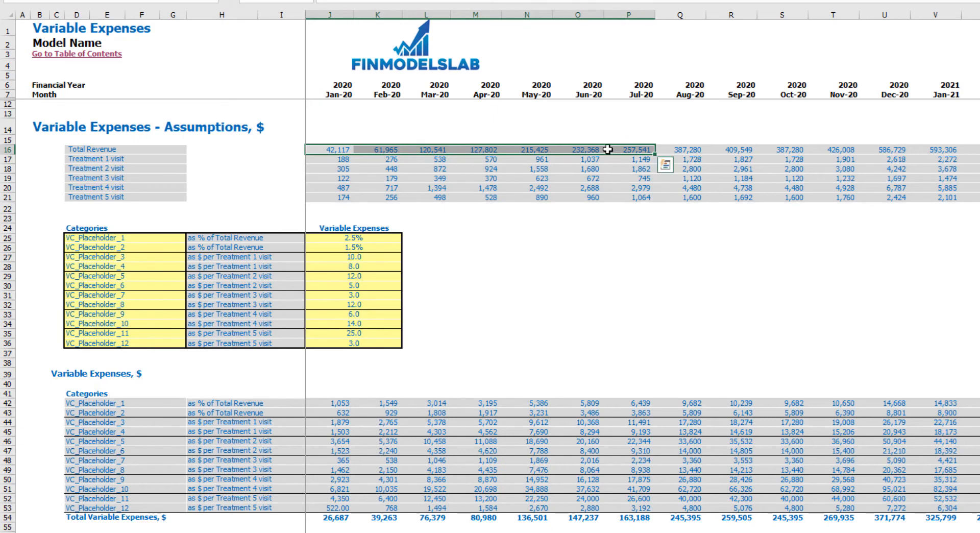
pyautogui.moveTo(339, 160); pyautogui.dragTo(619, 197)
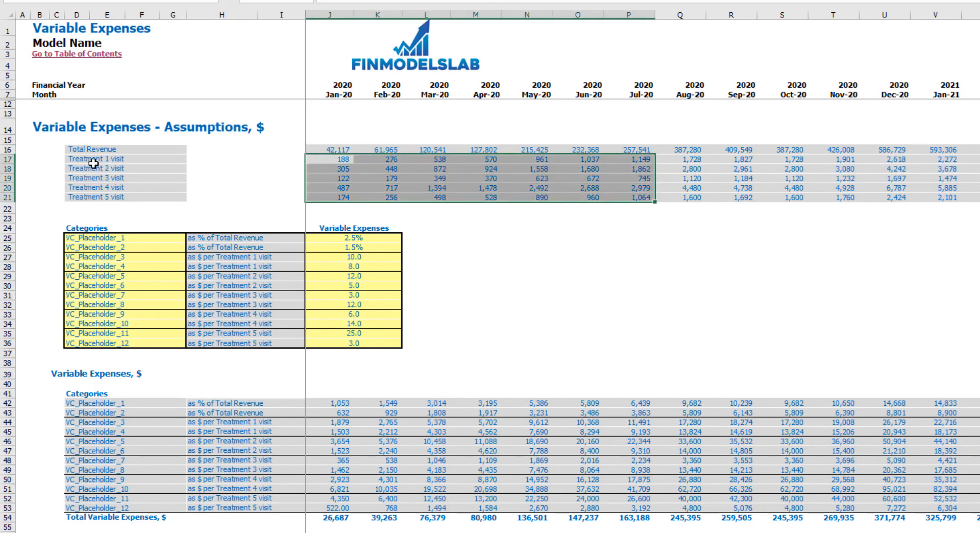
pyautogui.moveTo(326, 237); pyautogui.dragTo(337, 343)
pyautogui.click(529, 280)
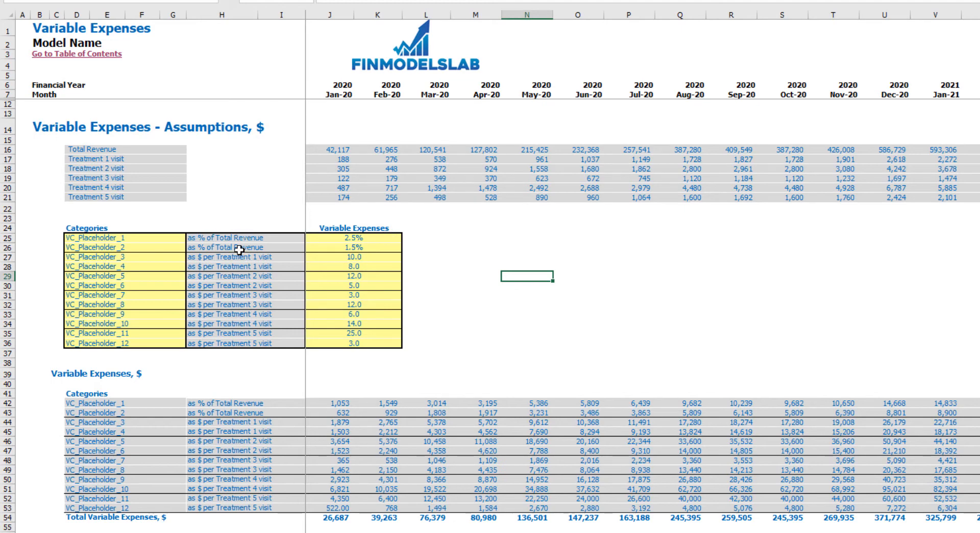
# Compare the input rates of the % of Total Revenue categories with the names and amounts of the $ per treatment visit categories
pyautogui.click(350, 238)
pyautogui.click(337, 250)
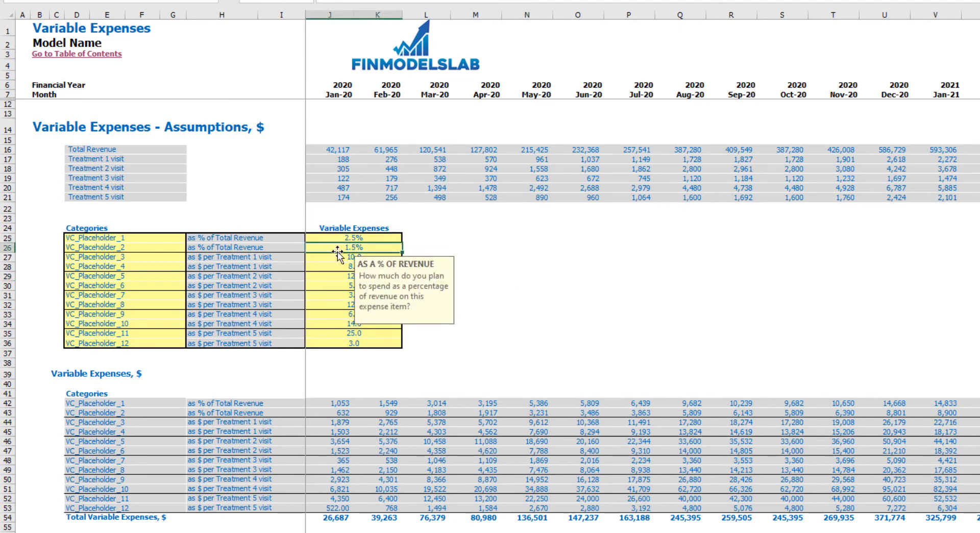
pyautogui.click(455, 237)
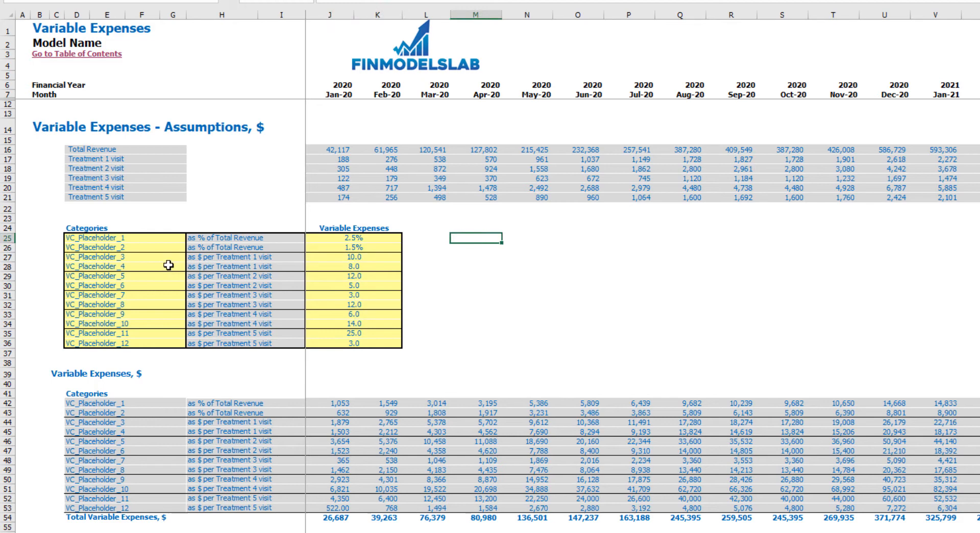
pyautogui.moveTo(167, 261); pyautogui.dragTo(153, 343)
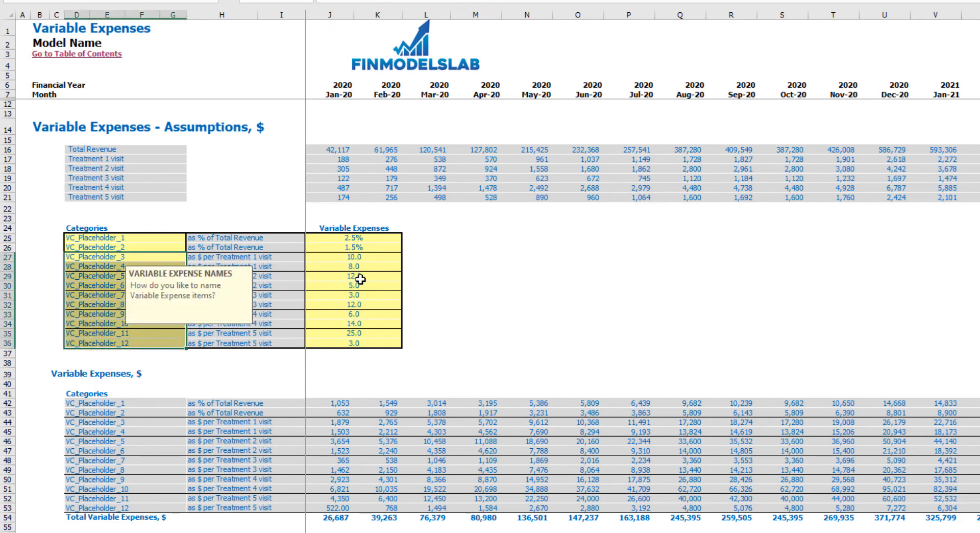
pyautogui.click(368, 258)
pyautogui.click(490, 266)
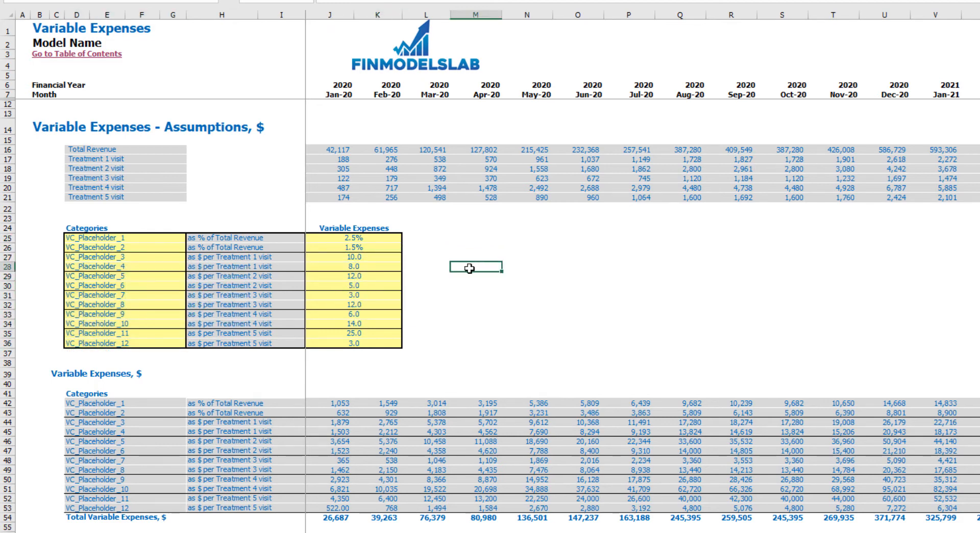
pyautogui.click(241, 259)
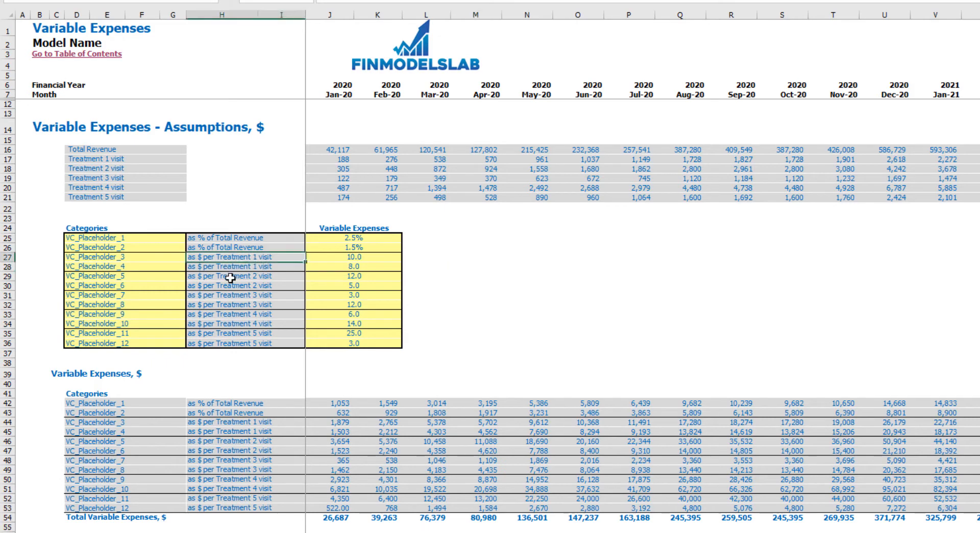
pyautogui.click(234, 278)
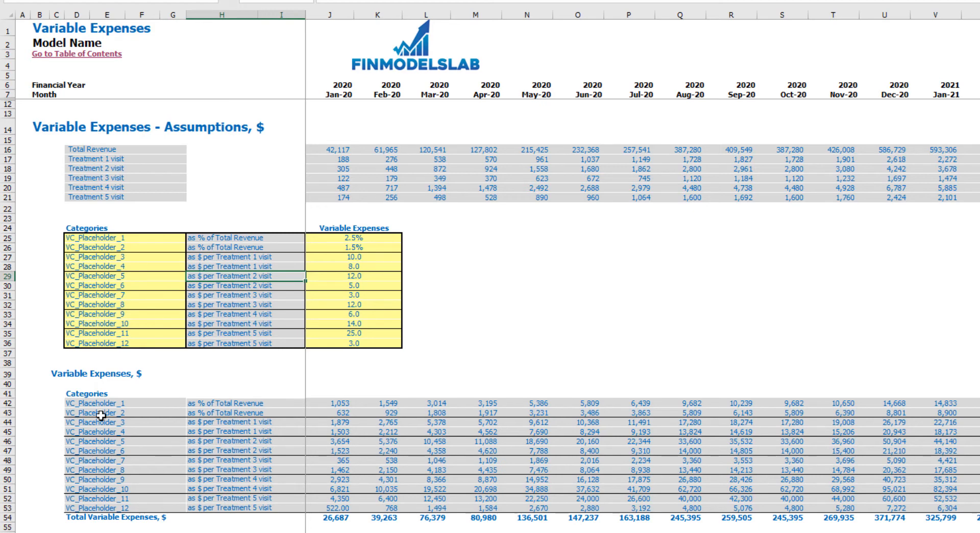
# Open the Income Statement and expand its Total Variable Expenses group to examine the monthly amounts by category
pyautogui.click(204, 532)
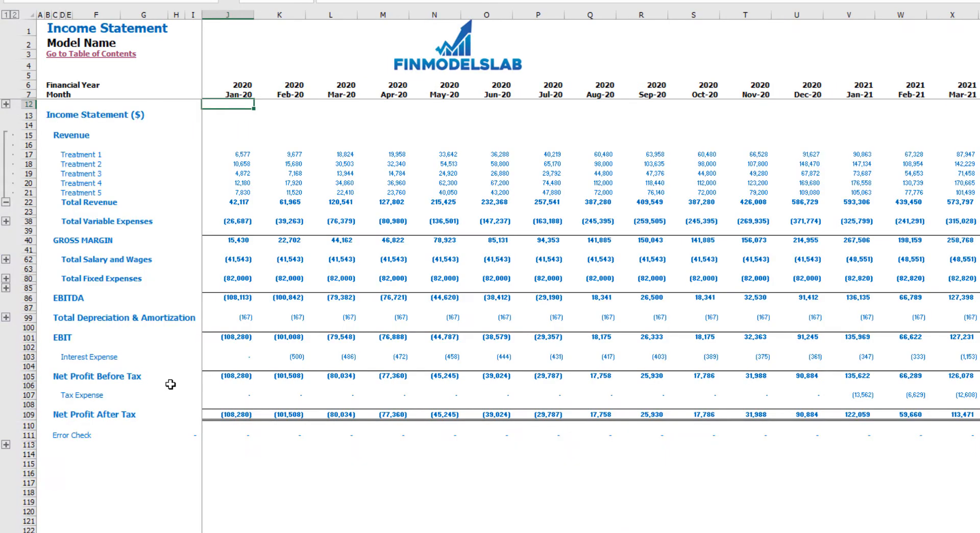
pyautogui.click(6, 221)
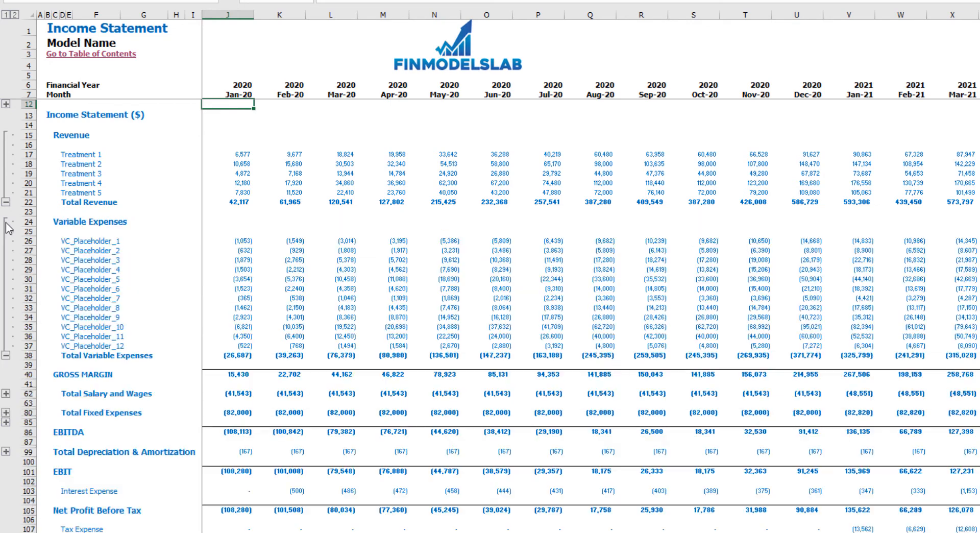
pyautogui.click(69, 240)
pyautogui.moveTo(75, 264); pyautogui.dragTo(410, 352)
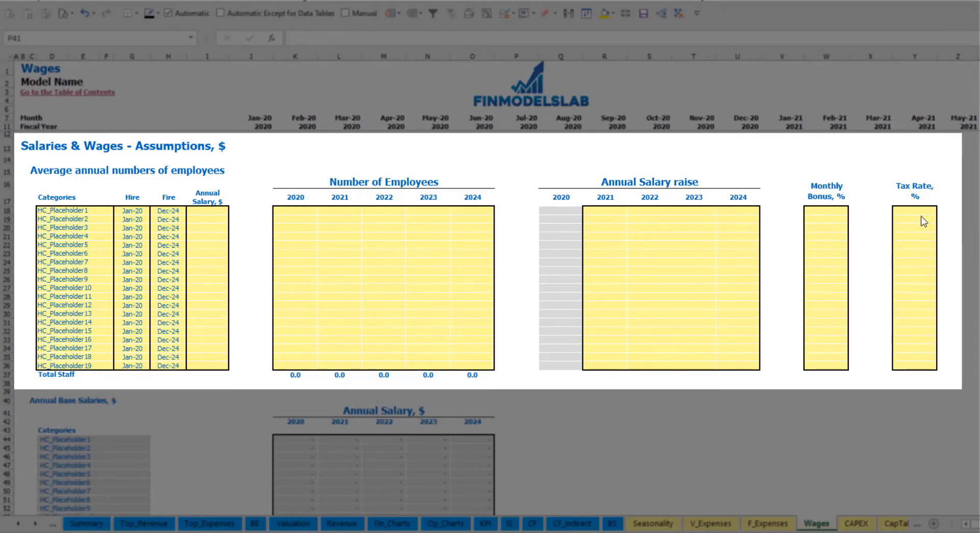
# On the Wages sheet, name the first staff position CFO and set its hire date to Mar-20
pyautogui.click(99, 211)
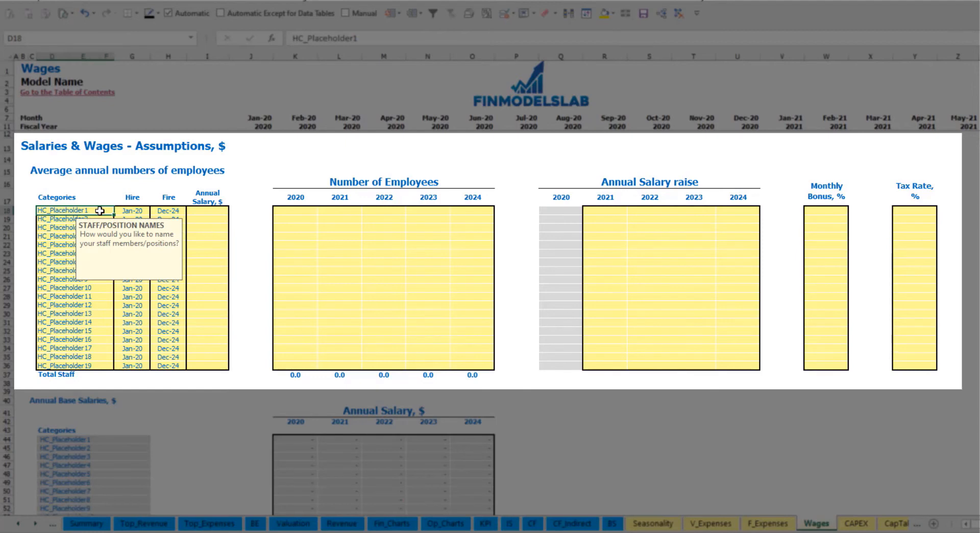
pyautogui.write('CFO')
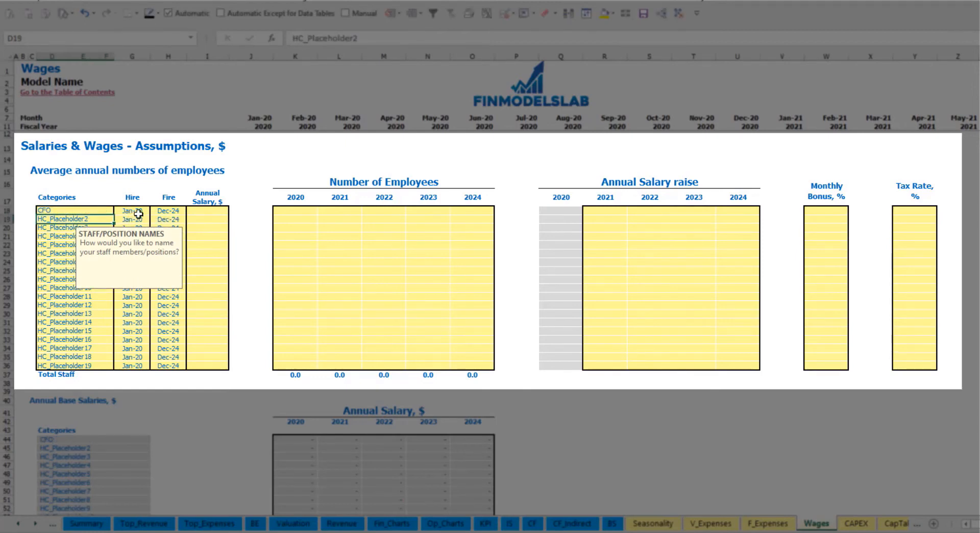
pyautogui.click(134, 211)
pyautogui.click(153, 211)
pyautogui.press('Down')
pyautogui.press('Down')
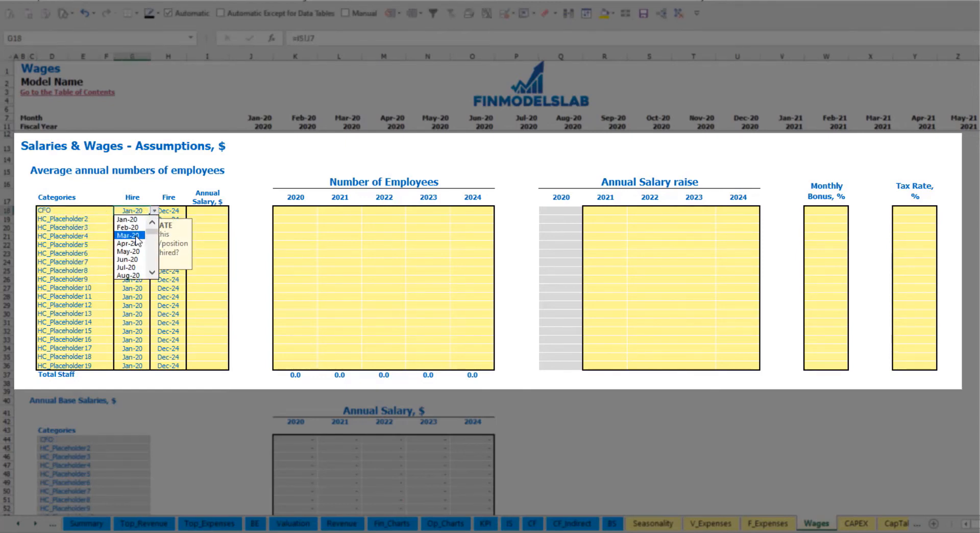
pyautogui.press('Return')
# Check the CFO's fire date and set the position's annual salary to $50,000
pyautogui.click(178, 210)
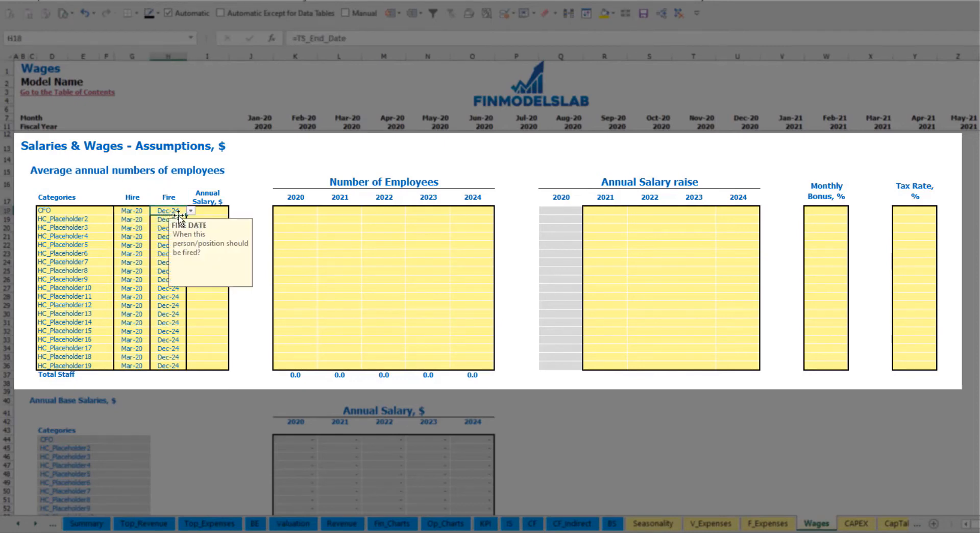
pyautogui.click(211, 212)
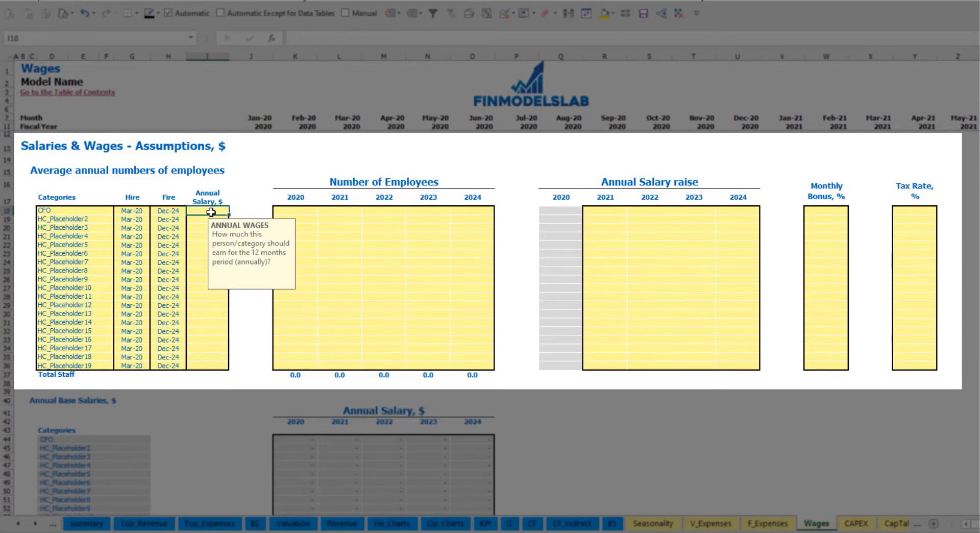
pyautogui.write('50000')
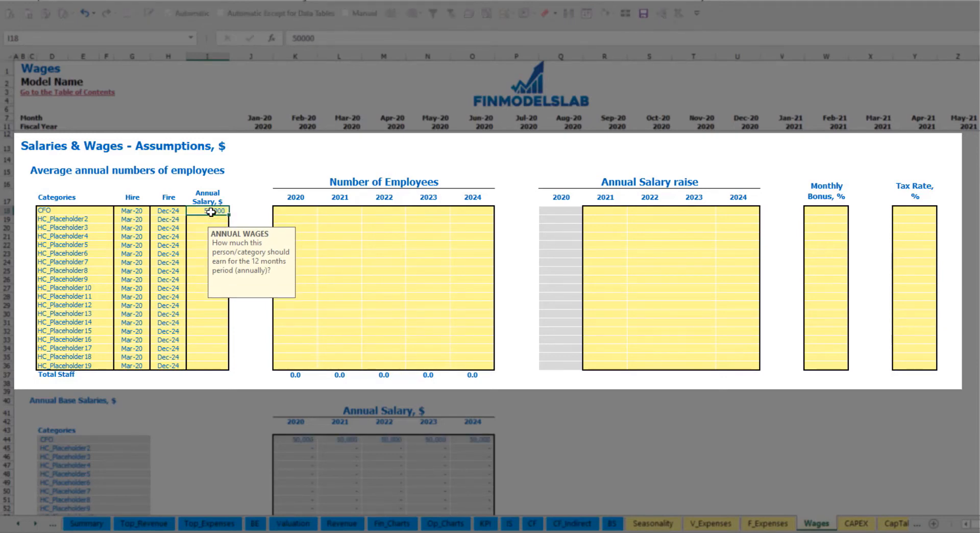
pyautogui.press('Return')
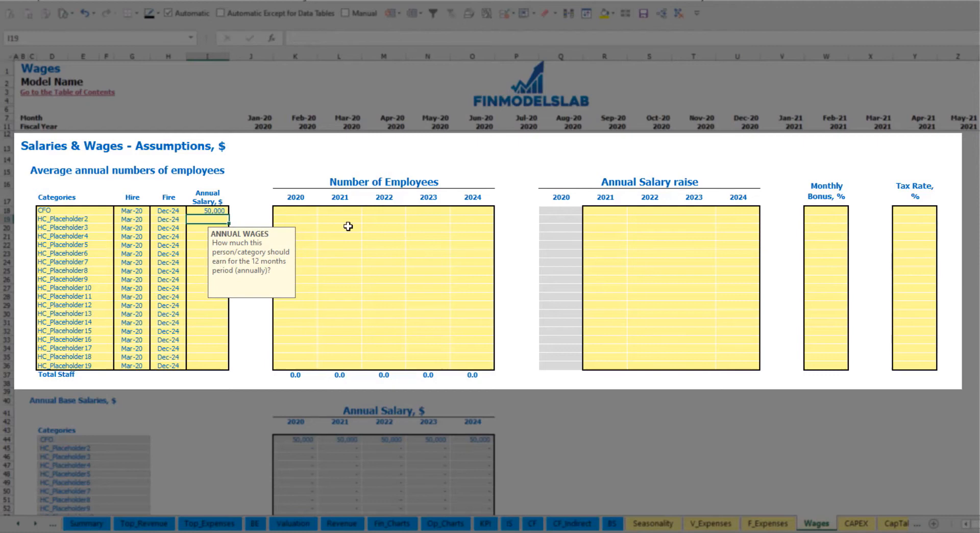
# Set the CFO's number of employees to 1 for each year from 2020 to 2024
pyautogui.click(308, 213)
pyautogui.press('Tab')
pyautogui.write('1')
pyautogui.press('Tab')
pyautogui.write('1')
pyautogui.press('Tab')
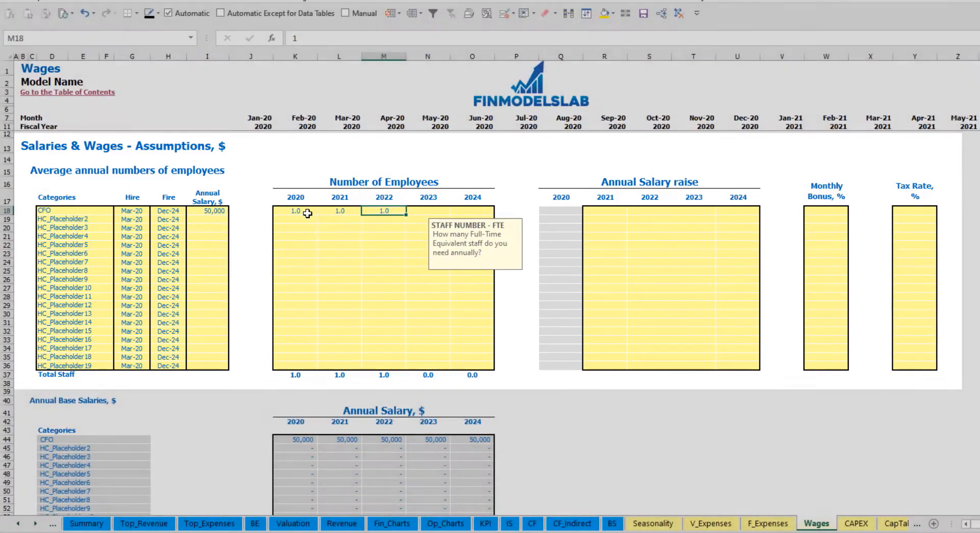
pyautogui.write('1')
pyautogui.press('Tab')
pyautogui.write('1')
pyautogui.press('Tab')
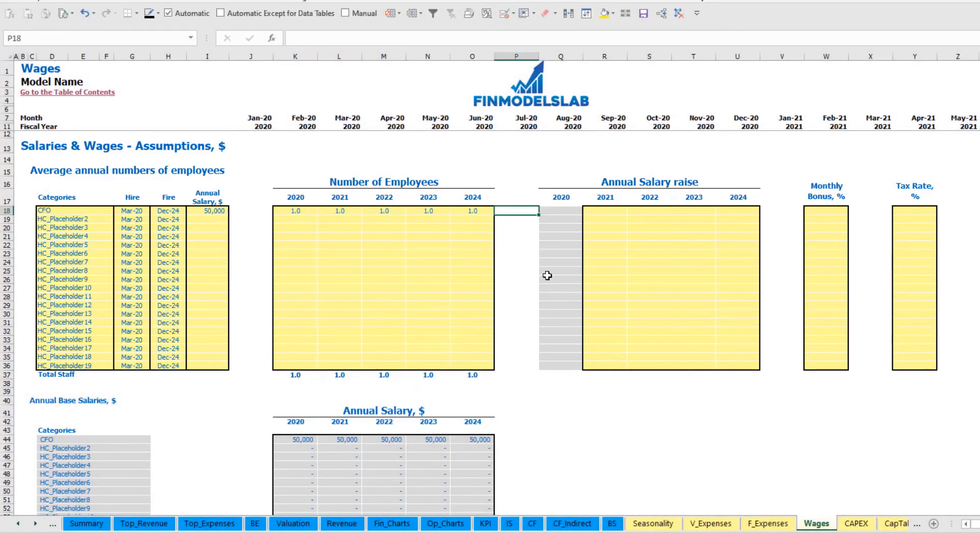
# Examine the CFO's row in Total Staff Numbers across the monthly timeline and return to the wage assumptions
pyautogui.scroll(-5, 547, 276)
pyautogui.scroll(5, 536, 273)
pyautogui.scroll(-13, 403, 354)
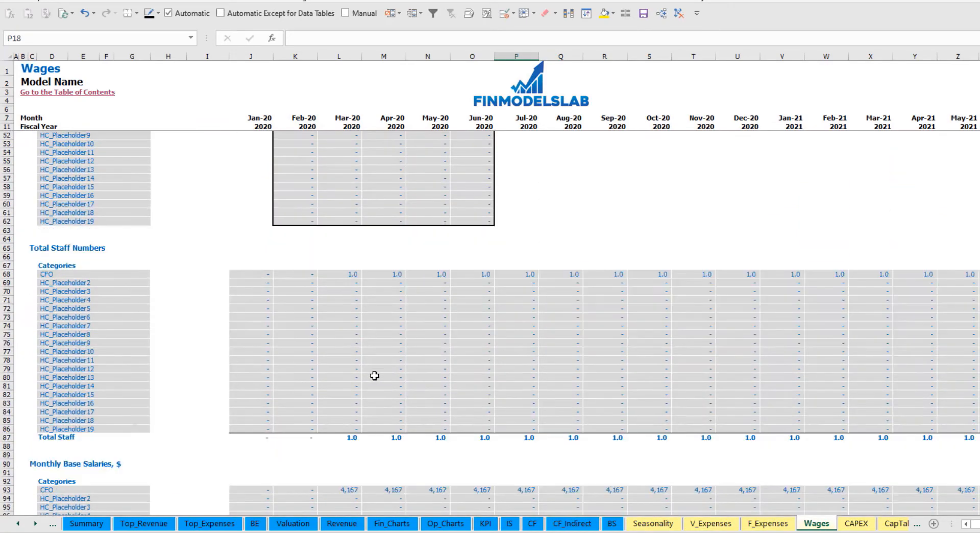
pyautogui.click(352, 275)
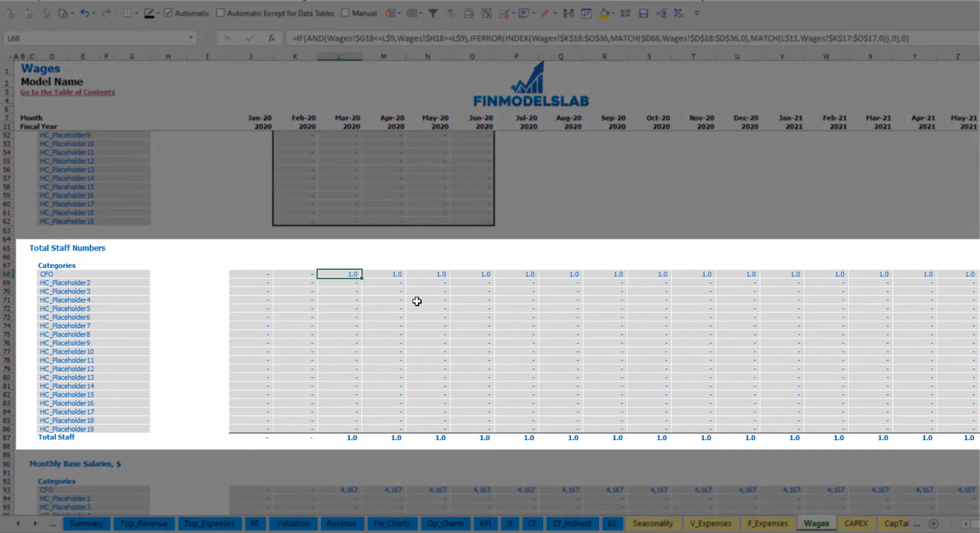
pyautogui.hotkey('ctrl', 'Right')
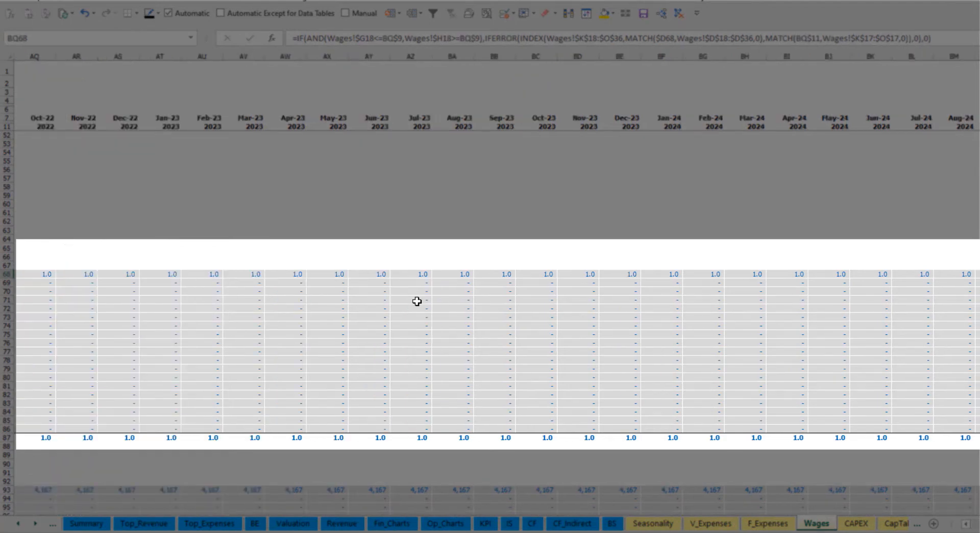
pyautogui.hotkey('ctrl', 'Left')
pyautogui.scroll(13, 416, 301)
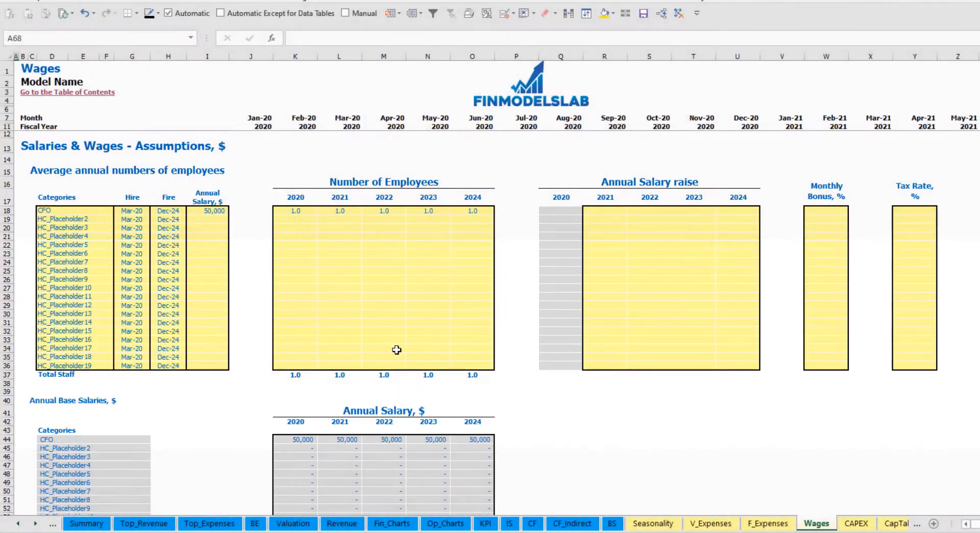
# Set the CFO's annual salary raise to 5% for 2021 and copy it to 2022 through 2024
pyautogui.click(609, 212)
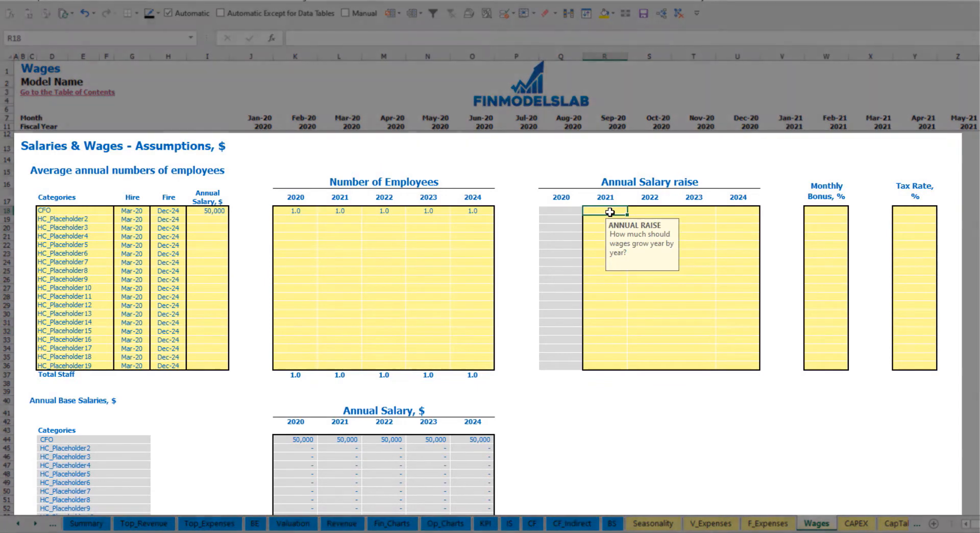
pyautogui.hotkey('ctrl', 'c')
pyautogui.press('Right')
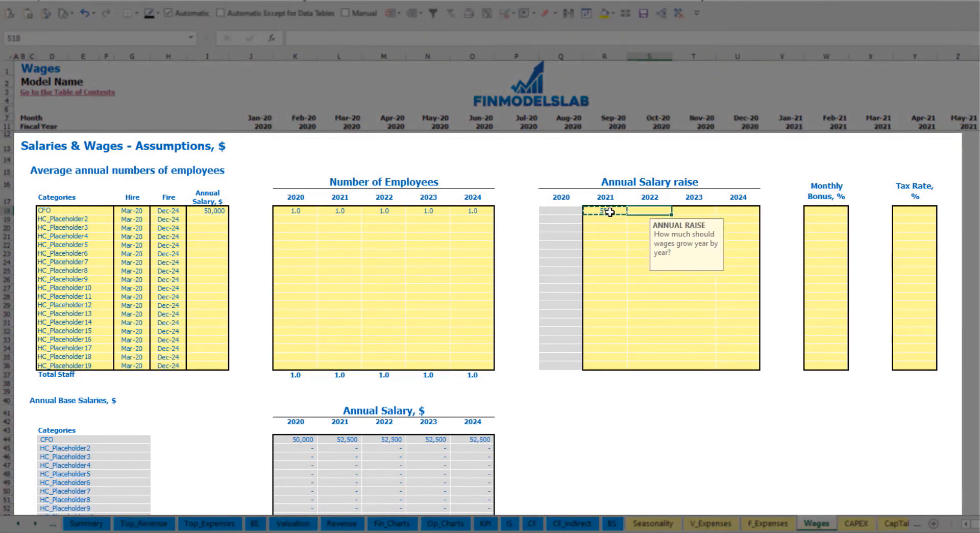
pyautogui.hotkey('shift', 'Right')
pyautogui.hotkey('shift', 'Right')
pyautogui.hotkey('ctrl', 'v')
pyautogui.click(543, 408)
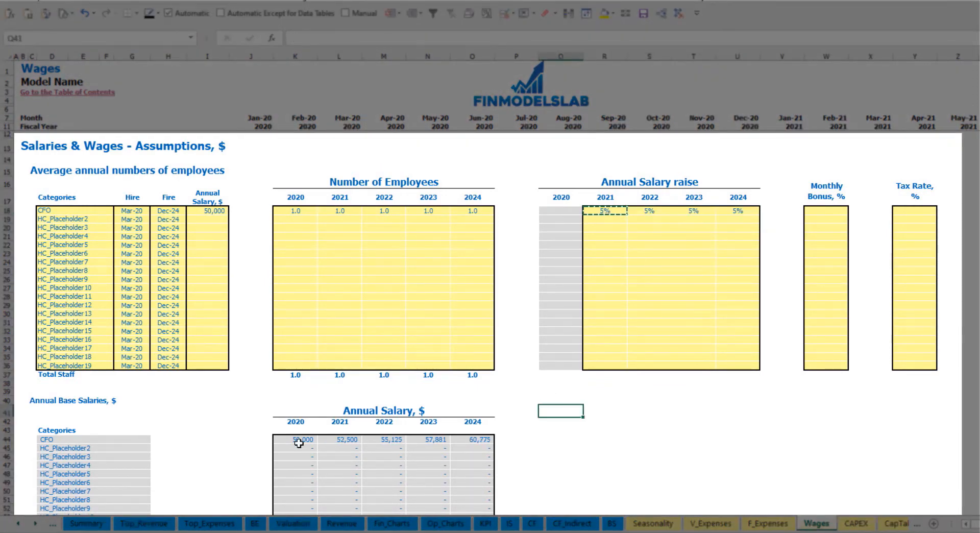
# Examine how the CFO's annual base salaries for 2020 to 2024 follow from the starting salary and the yearly raises
pyautogui.moveTo(301, 440); pyautogui.dragTo(468, 438)
pyautogui.click(348, 451)
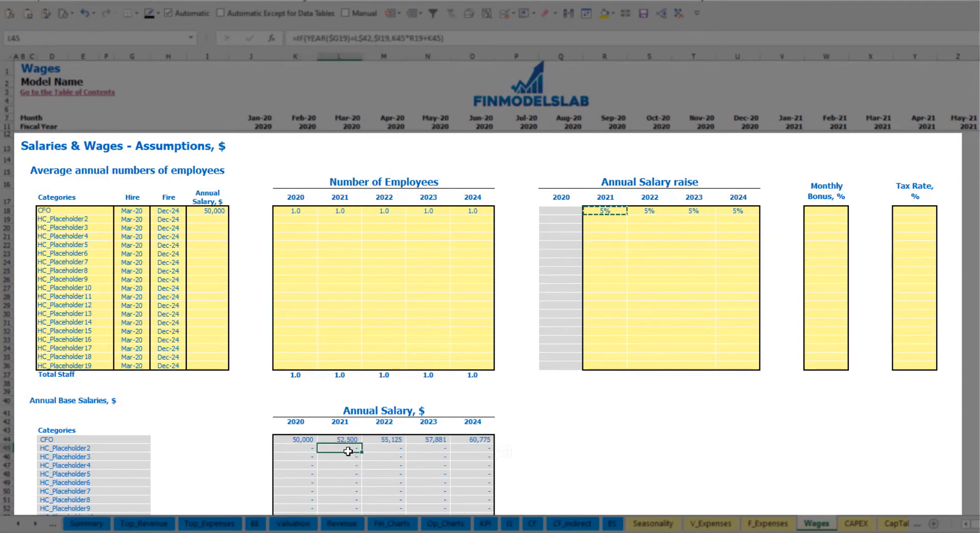
pyautogui.click(215, 213)
pyautogui.moveTo(623, 212); pyautogui.dragTo(733, 212)
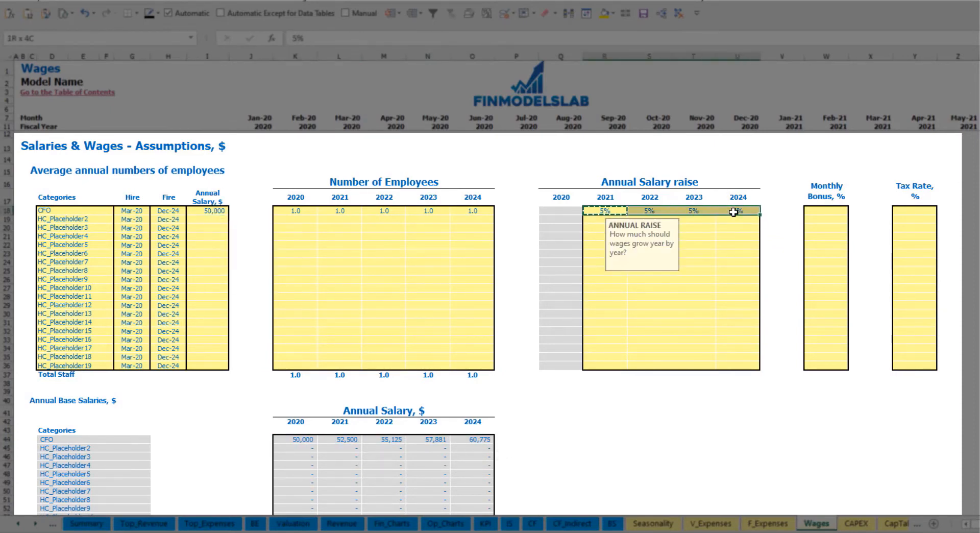
pyautogui.click(338, 440)
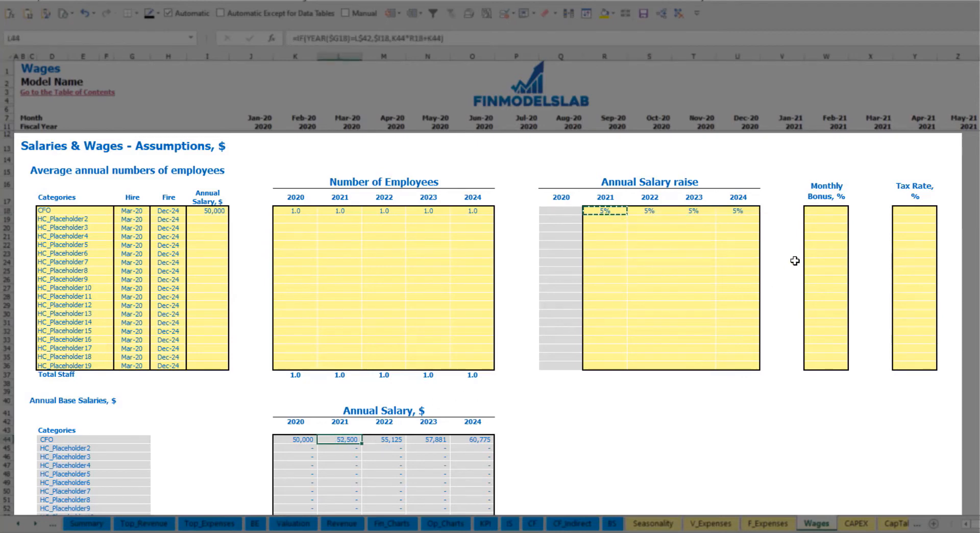
# Set the CFO's monthly bonus to 10%
pyautogui.click(831, 210)
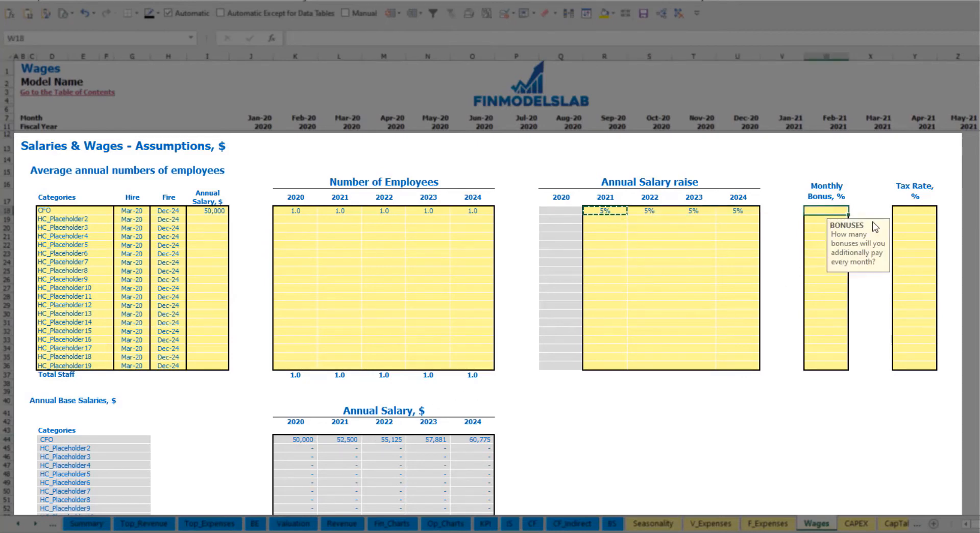
pyautogui.write('10%')
pyautogui.press('Return')
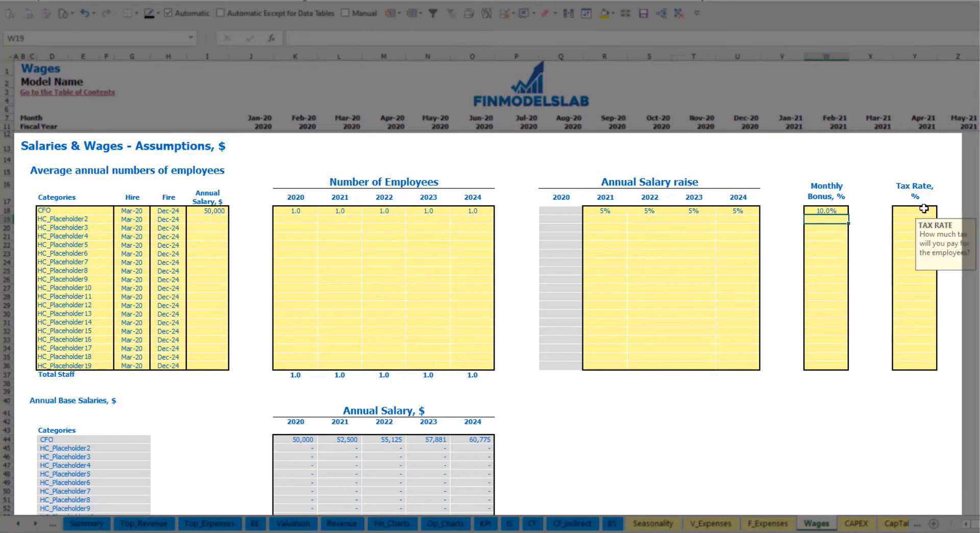
# Set the CFO's tax rate to 5%
pyautogui.click(924, 209)
pyautogui.write('5%')
pyautogui.press('Return')
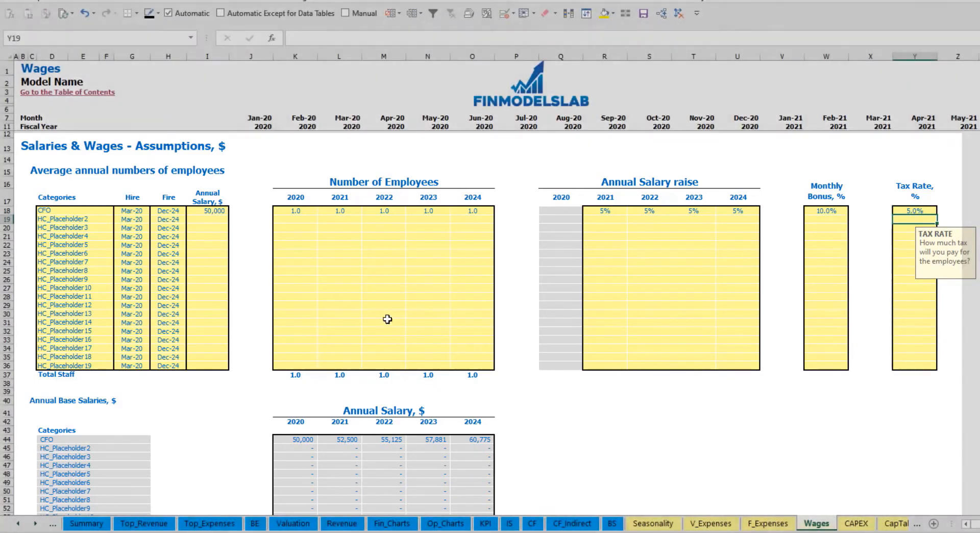
# Examine the CFO's rows in Monthly Base Salaries, Monthly Bonus and Monthly Base Taxes, including the March 2020 salary and bonus formulas
pyautogui.scroll(-17, 388, 319)
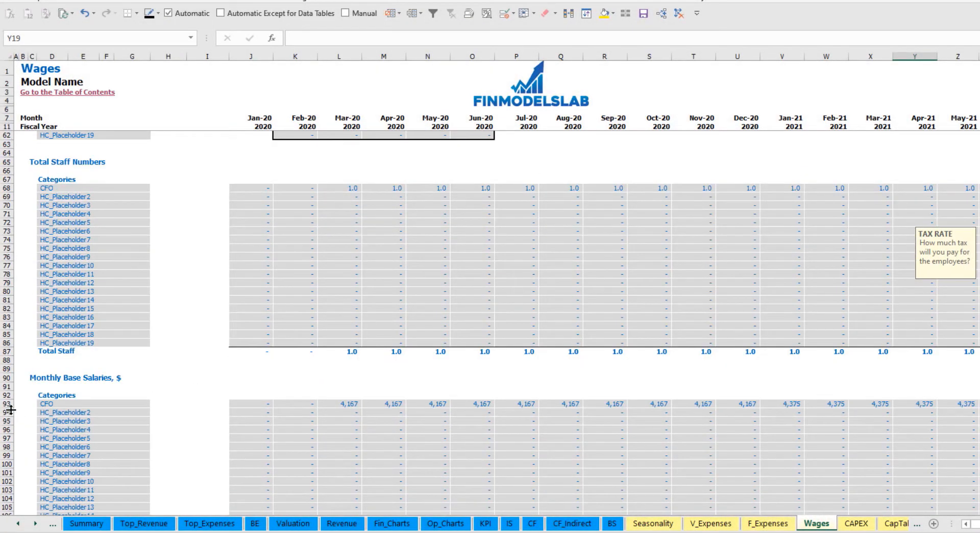
pyautogui.scroll(-3, 10, 410)
pyautogui.click(7, 316)
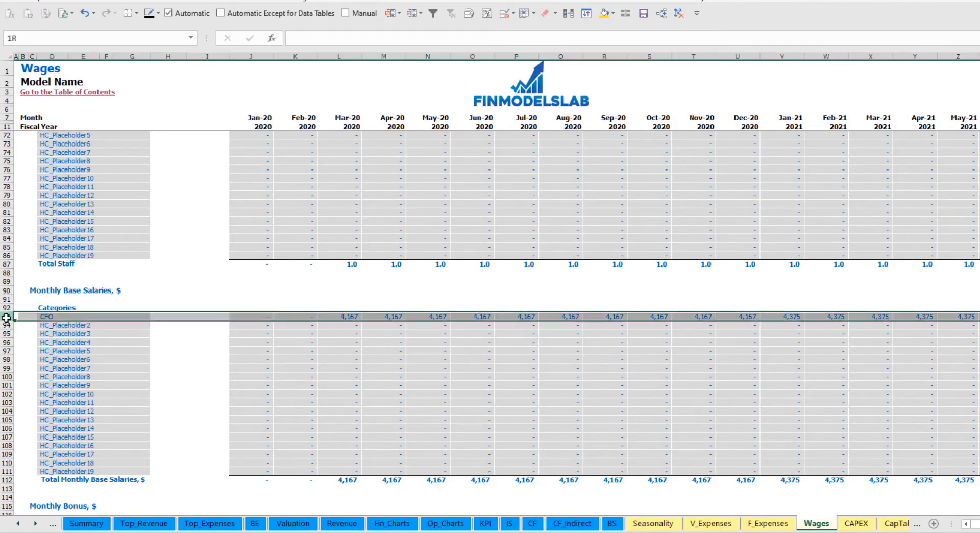
pyautogui.click(353, 315)
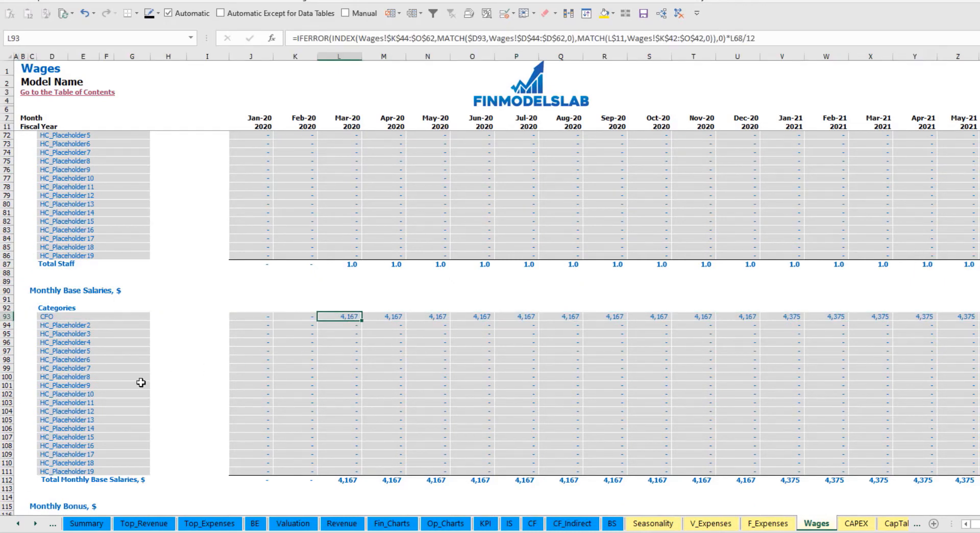
pyautogui.scroll(-7, 141, 383)
pyautogui.click(6, 359)
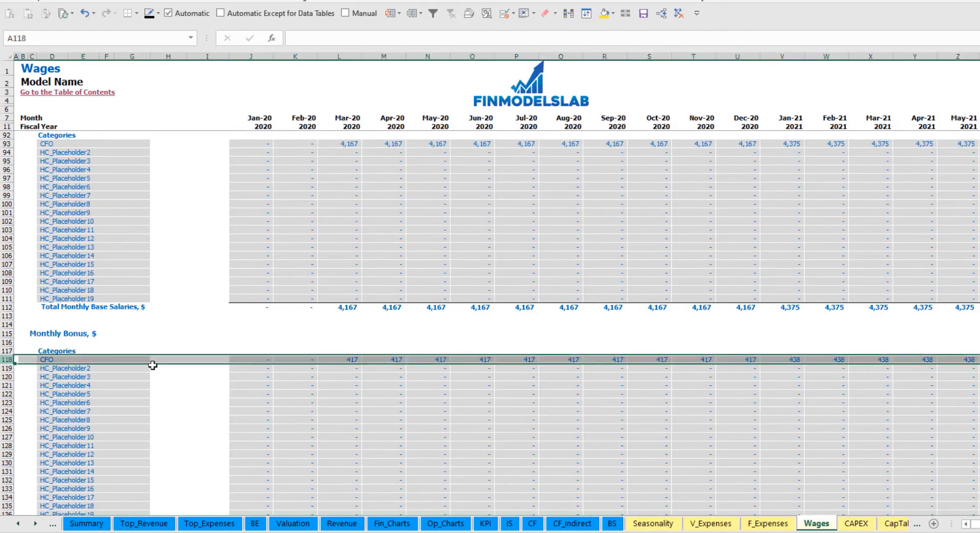
pyautogui.click(352, 360)
pyautogui.scroll(-7, 77, 378)
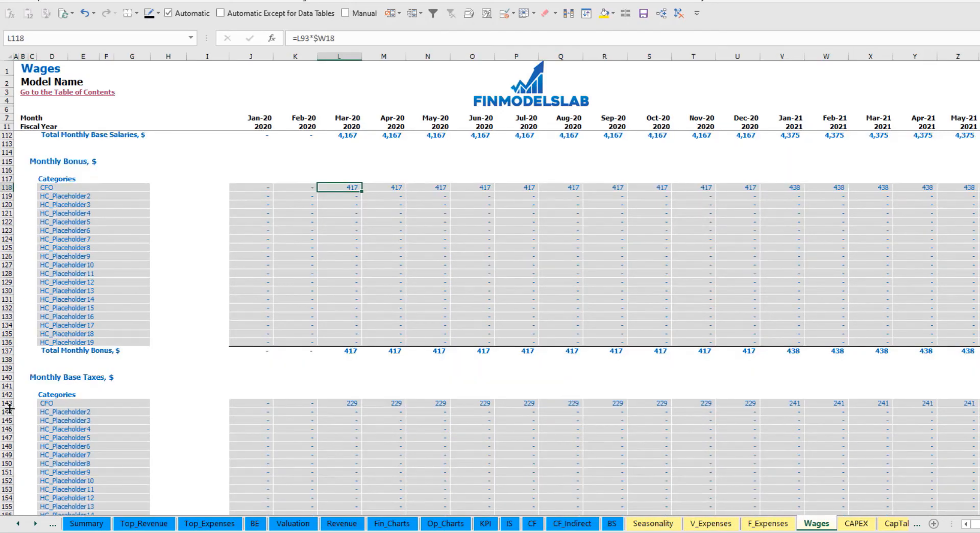
pyautogui.click(5, 404)
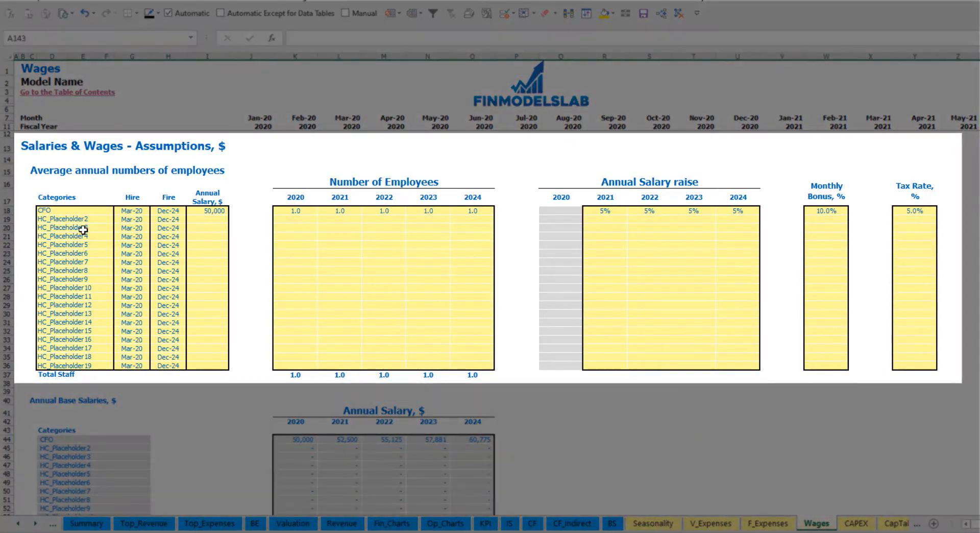
# Rename the second staff position as Admin HC and set its hire date to Apr-20
pyautogui.click(72, 218)
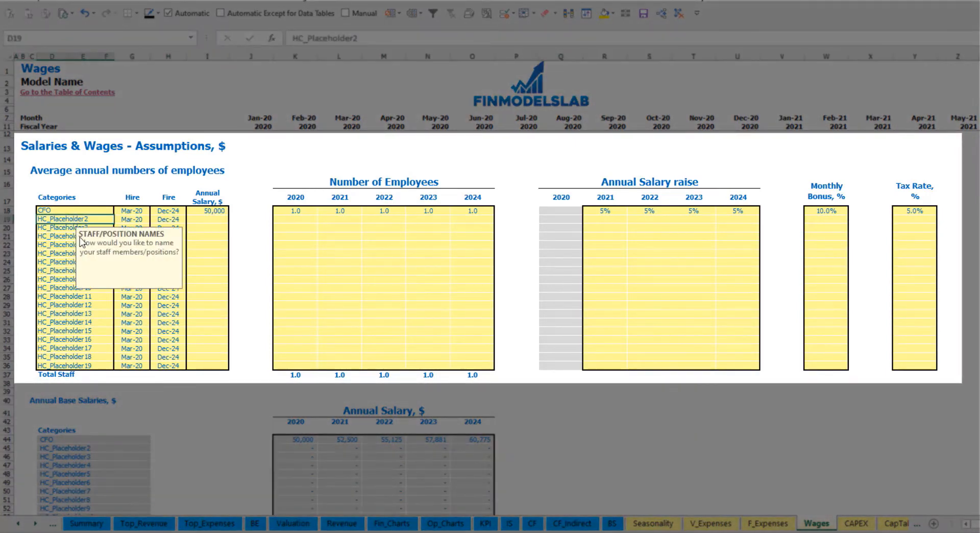
pyautogui.write('Admin HC')
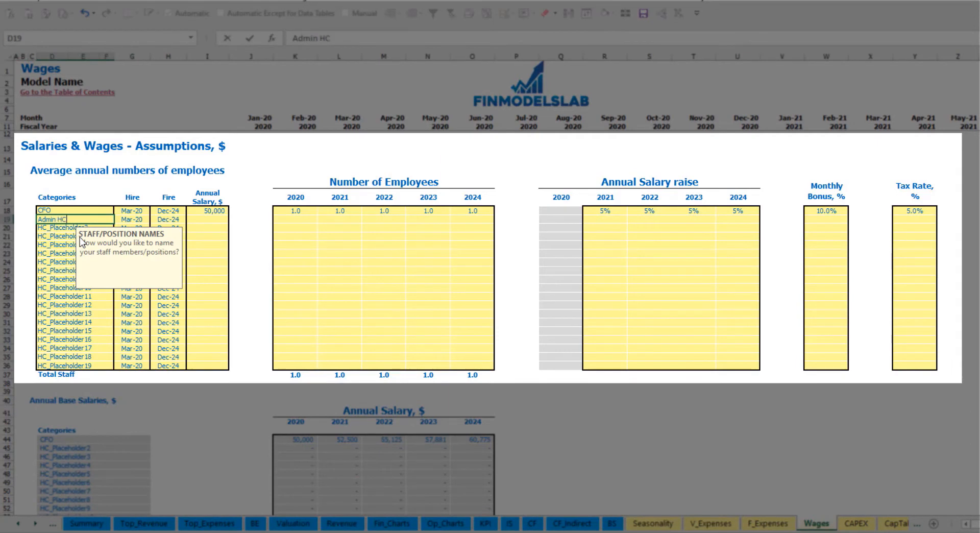
pyautogui.press('Return')
pyautogui.click(139, 219)
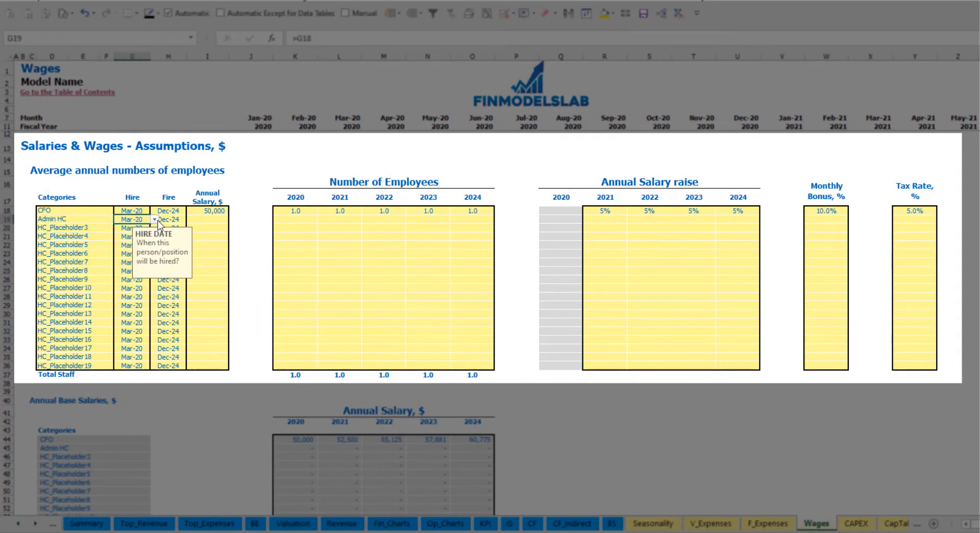
pyautogui.click(155, 219)
pyautogui.press('Escape')
pyautogui.click(141, 243)
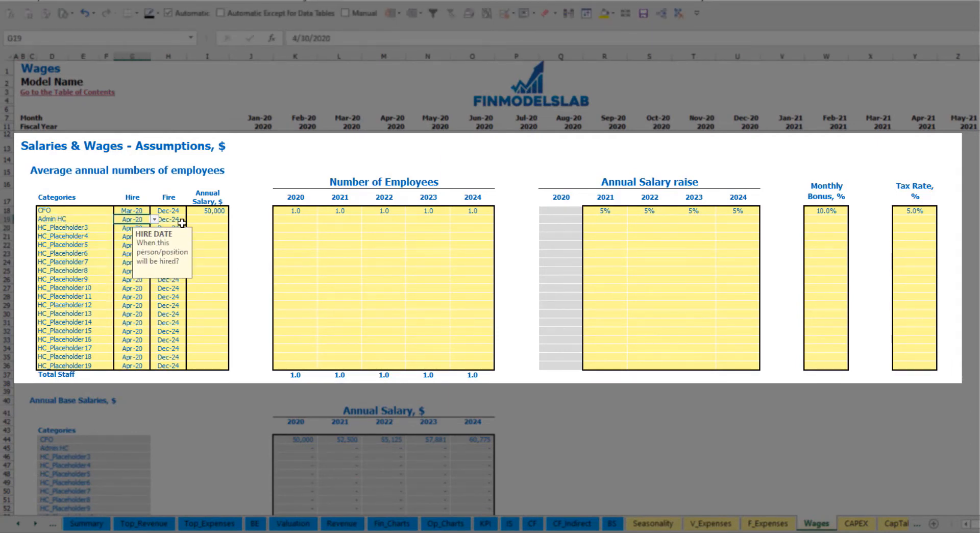
# Set Admin HC's annual salary to 30,000, keeping the existing fire date
pyautogui.click(177, 221)
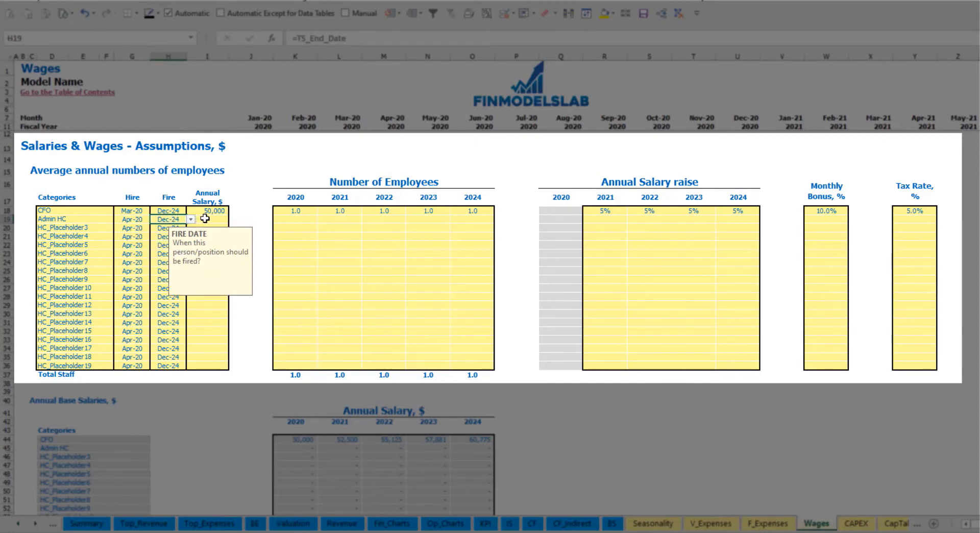
pyautogui.click(205, 219)
pyautogui.write('3000')
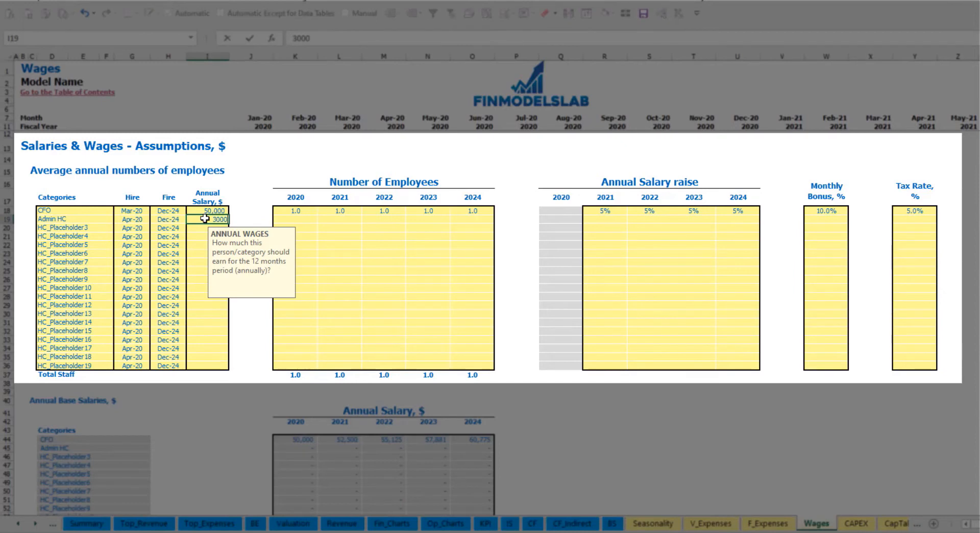
# Enter Admin HC's number of employees for 2020 through 2024 as 2, 4, 6, 8 and 10
pyautogui.click(304, 218)
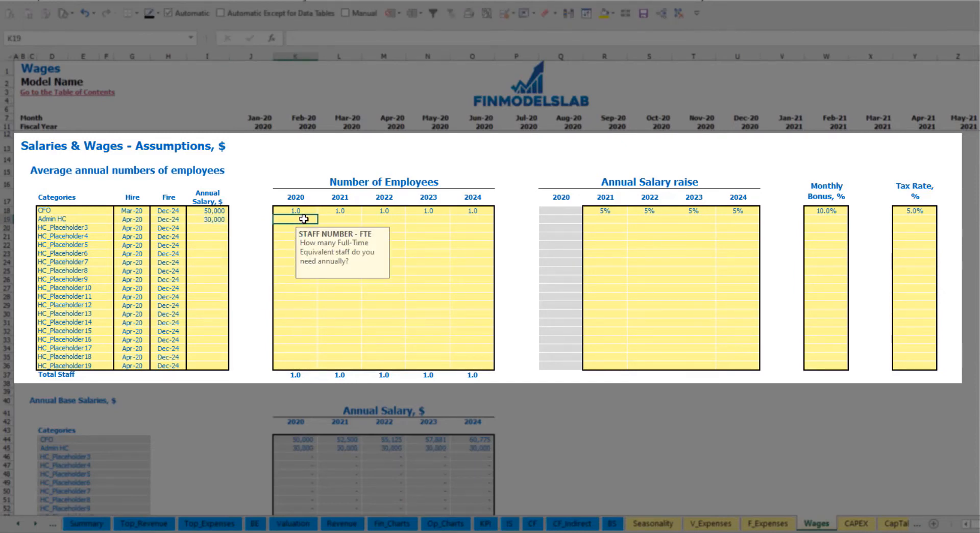
pyautogui.write('2')
pyautogui.press('Tab')
pyautogui.write('4')
pyautogui.press('Tab')
pyautogui.write('6')
pyautogui.press('Tab')
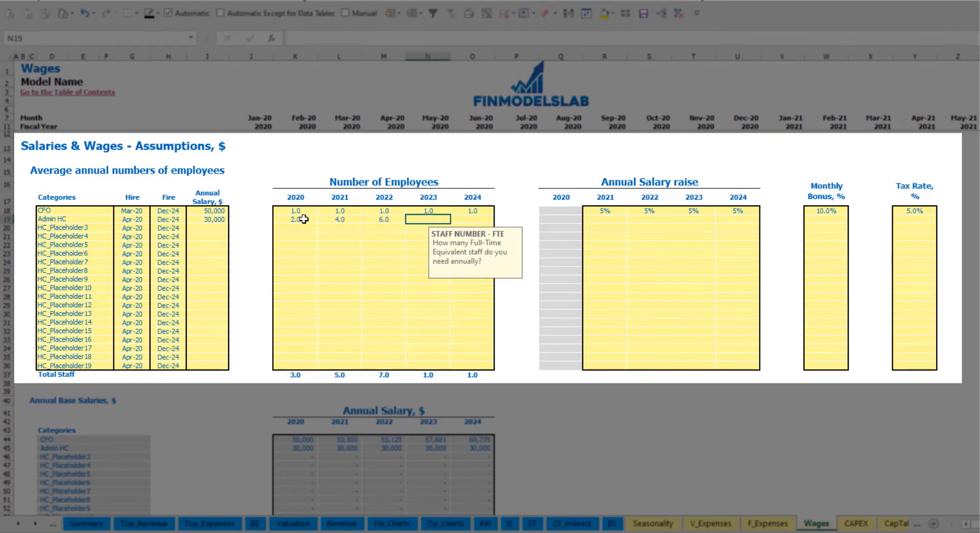
pyautogui.write('8')
pyautogui.press('Tab')
pyautogui.write('10')
pyautogui.press('Tab')
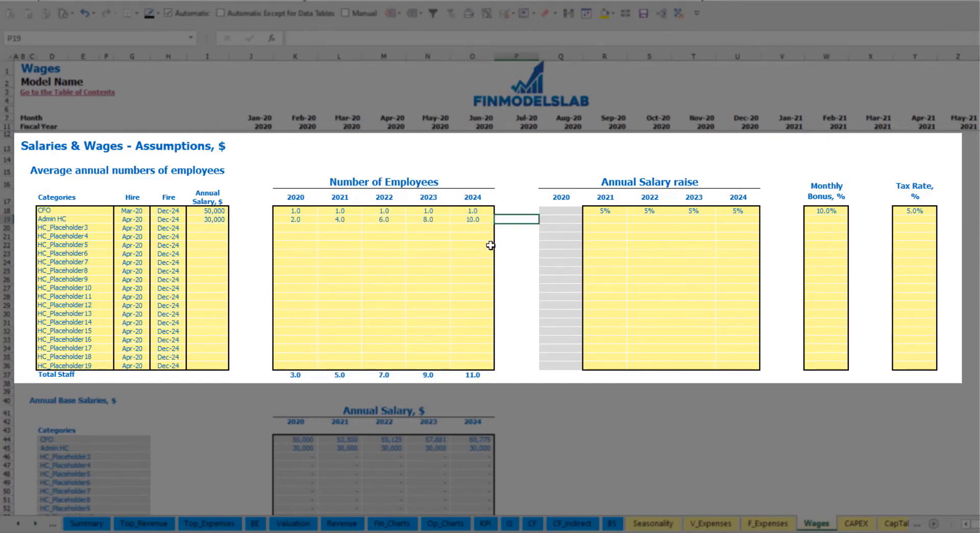
# Set Admin HC's annual salary raise to 3% for 2021 and copy it to 2022 through 2024
pyautogui.click(602, 220)
pyautogui.write('3')
pyautogui.press('Return')
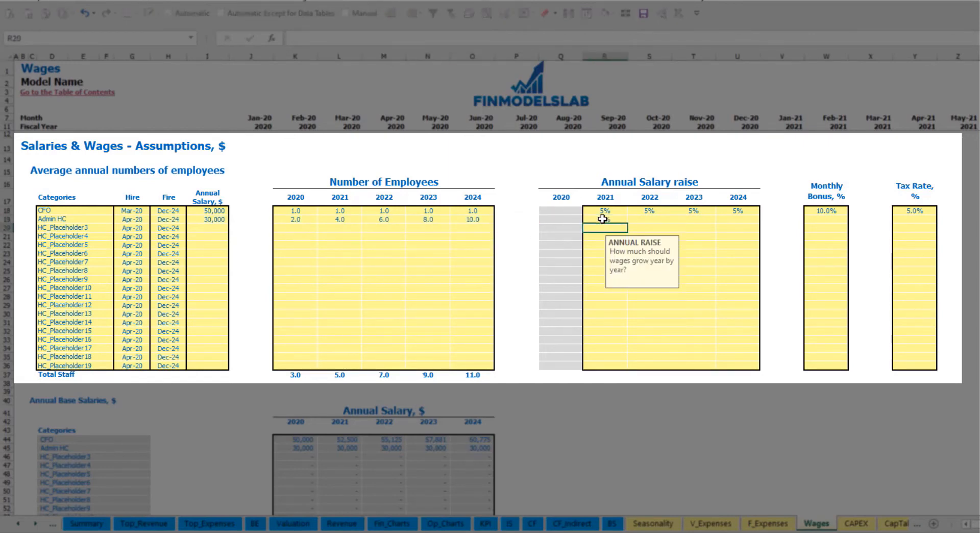
pyautogui.press('Up')
pyautogui.hotkey('ctrl', 'c')
pyautogui.press('Right')
pyautogui.hotkey('shift', 'Right')
pyautogui.hotkey('shift', 'Right')
pyautogui.hotkey('ctrl', 'v')
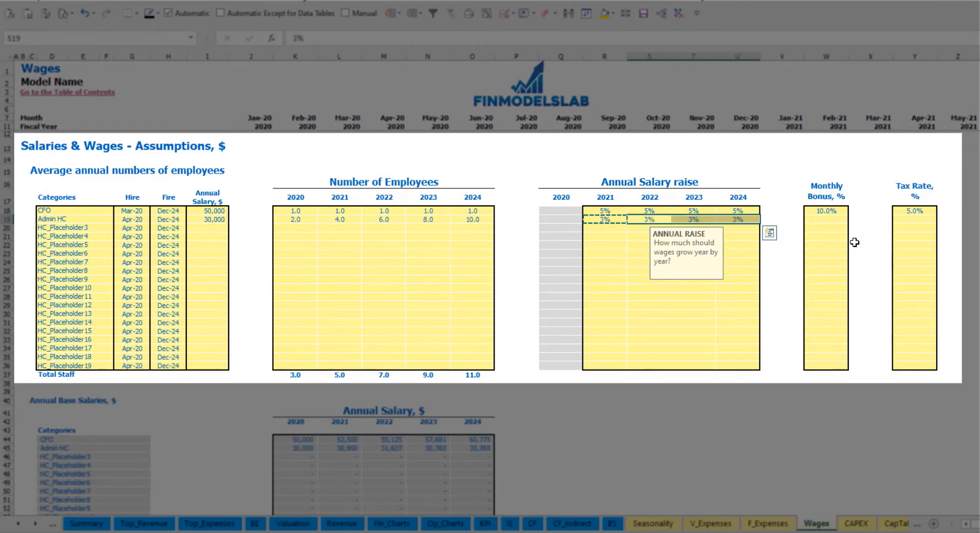
# Set Admin HC's monthly bonus to 5% and its tax rate to 5%
pyautogui.click(839, 221)
pyautogui.write('5')
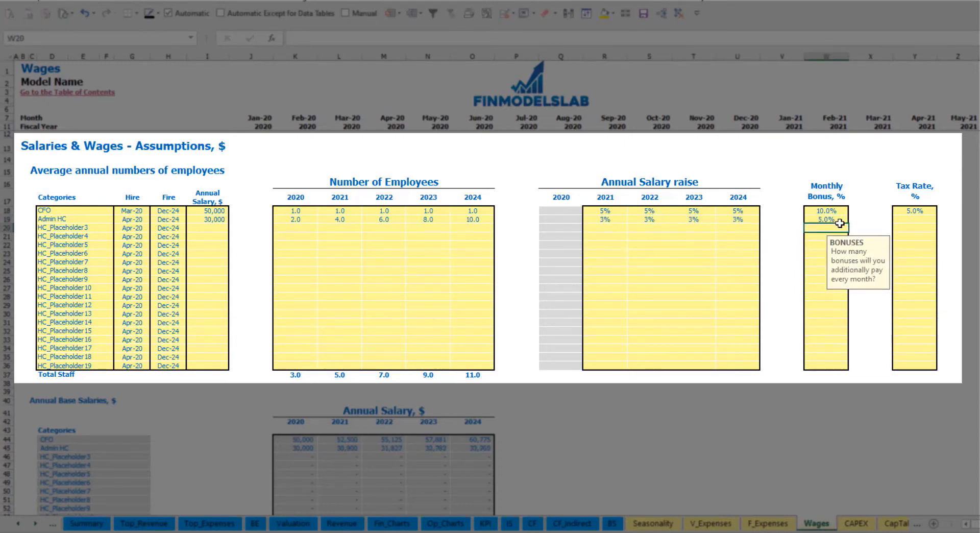
pyautogui.press('Tab')
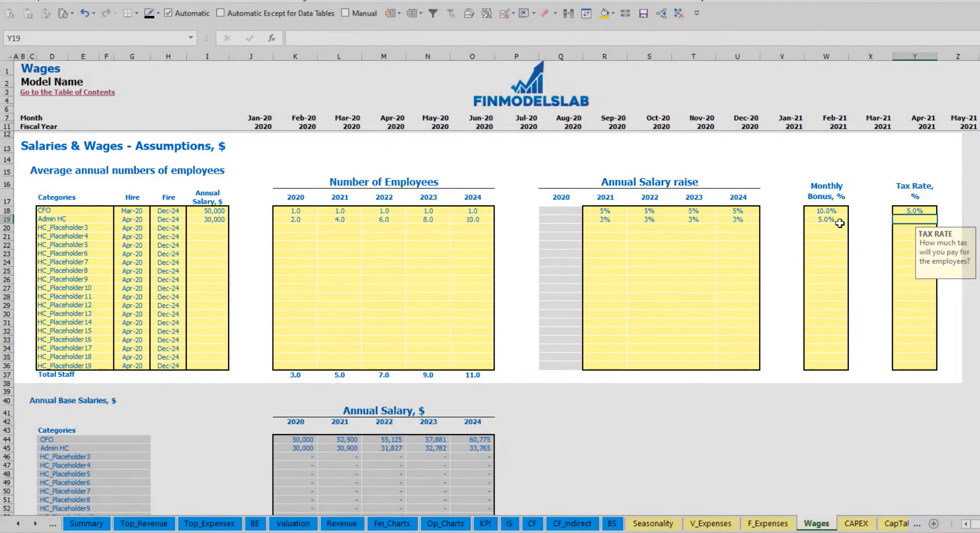
pyautogui.write('5')
pyautogui.press('Return')
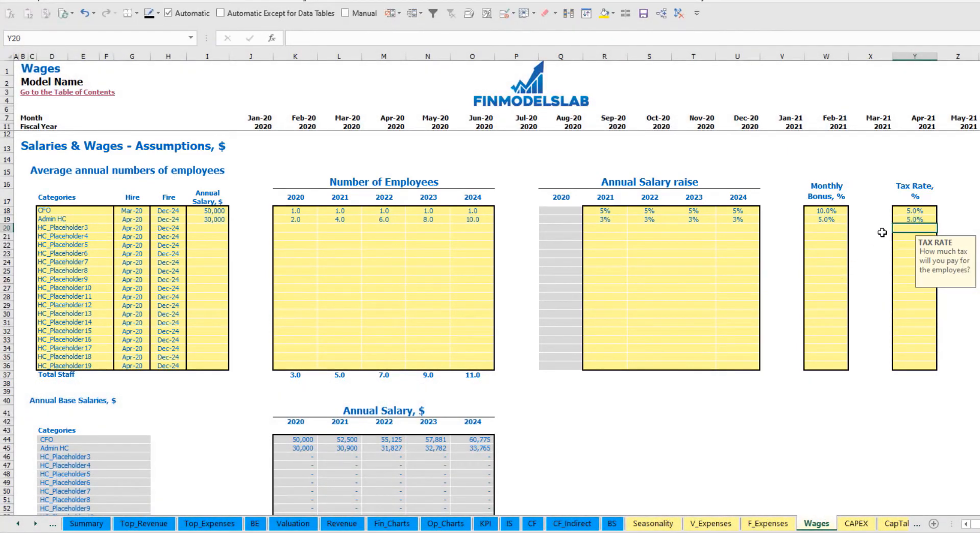
# Examine Admin HC's row in Total Staff Numbers from its April 2020 hire through the later years of the monthly timeline
pyautogui.scroll(-13, 374, 321)
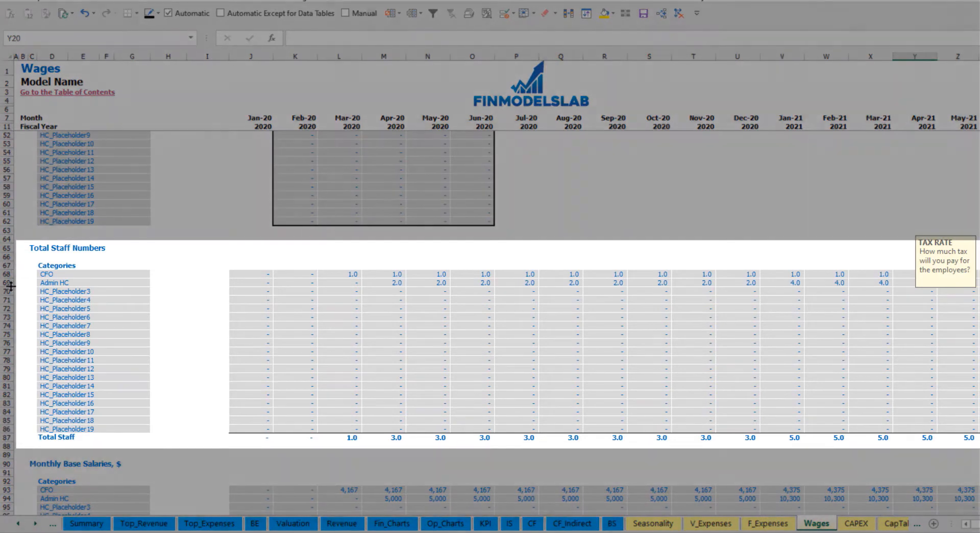
pyautogui.click(7, 282)
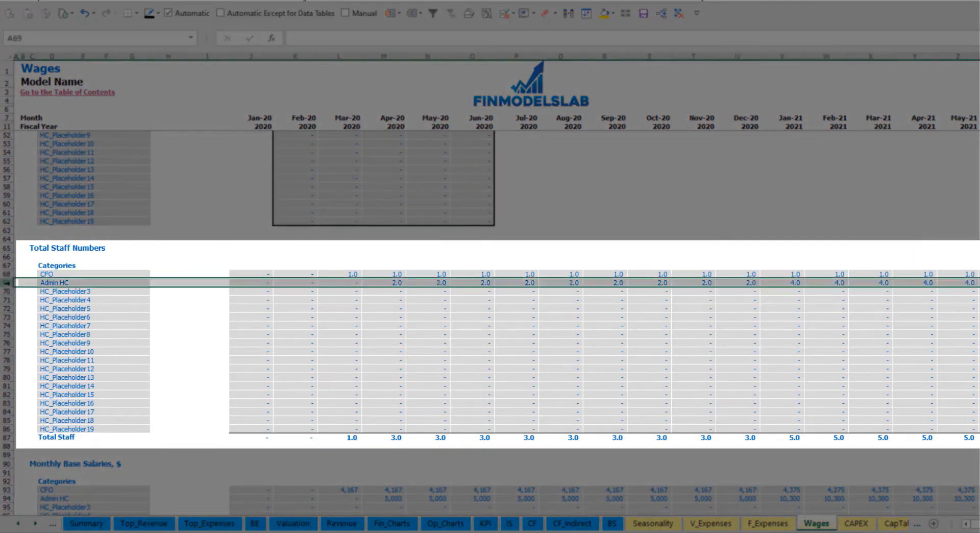
pyautogui.click(393, 282)
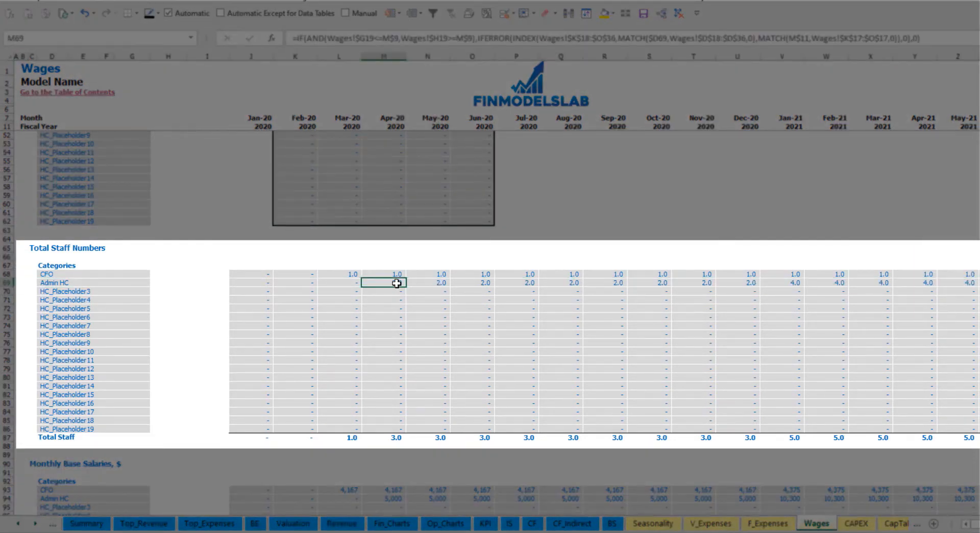
pyautogui.moveTo(393, 281); pyautogui.dragTo(747, 281)
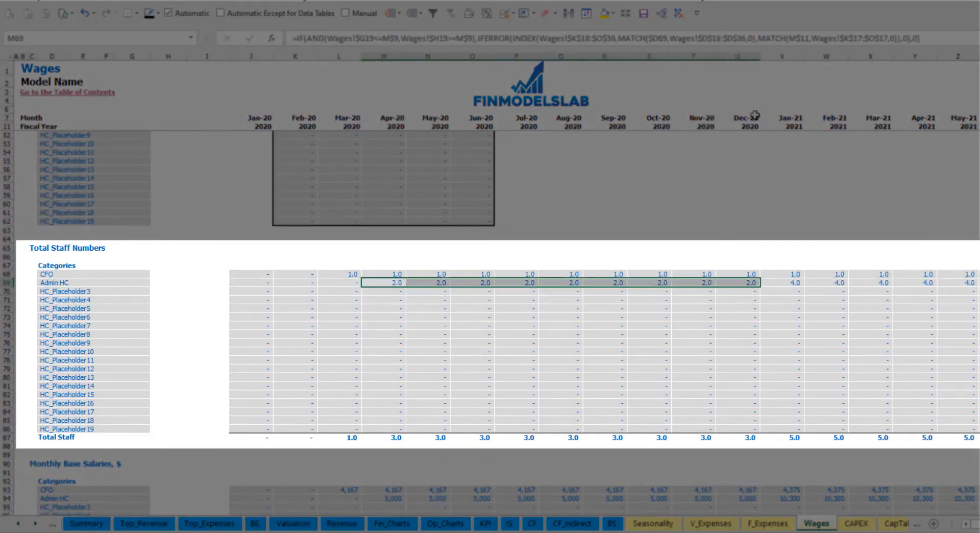
pyautogui.click(798, 282)
pyautogui.moveTo(798, 281); pyautogui.dragTo(978, 283)
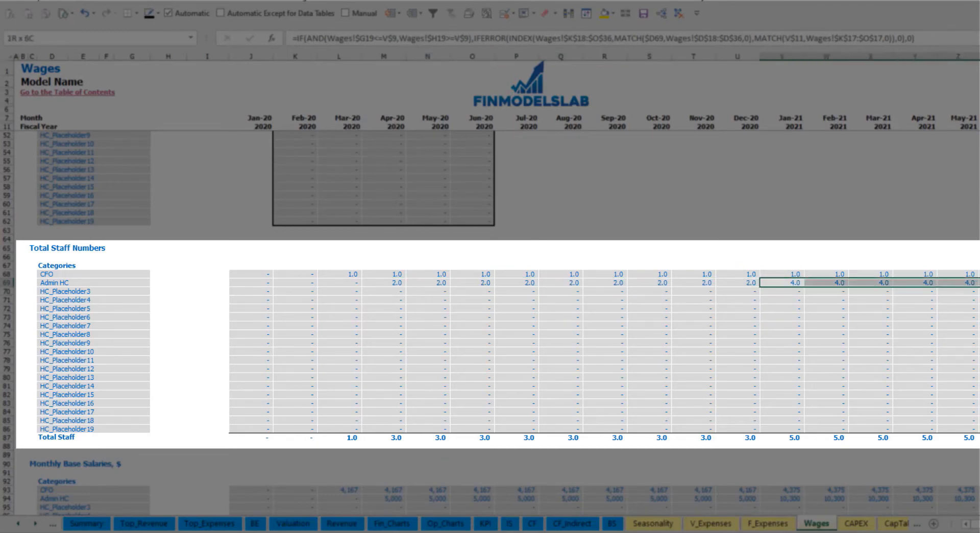
pyautogui.hscroll(10, 490, 286)
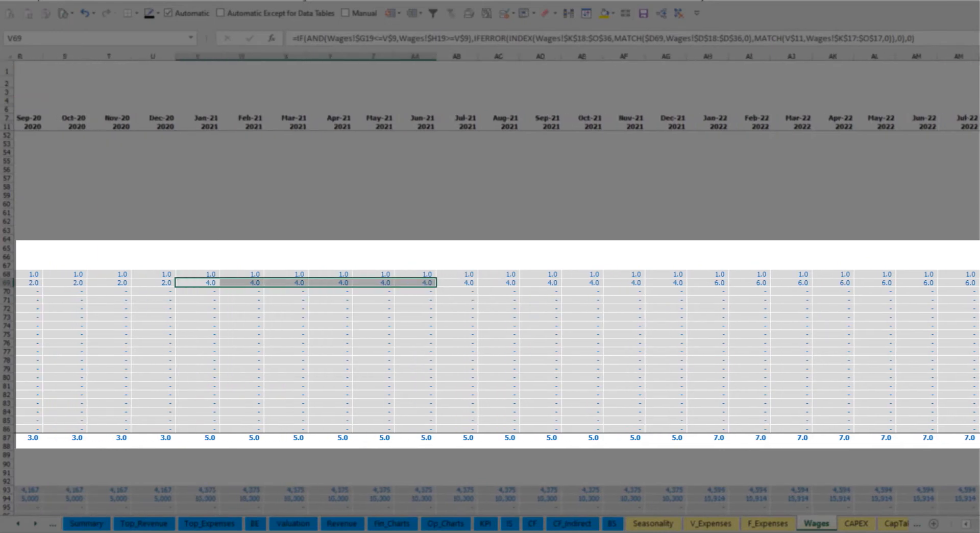
pyautogui.hscroll(2, 490, 286)
pyautogui.click(903, 284)
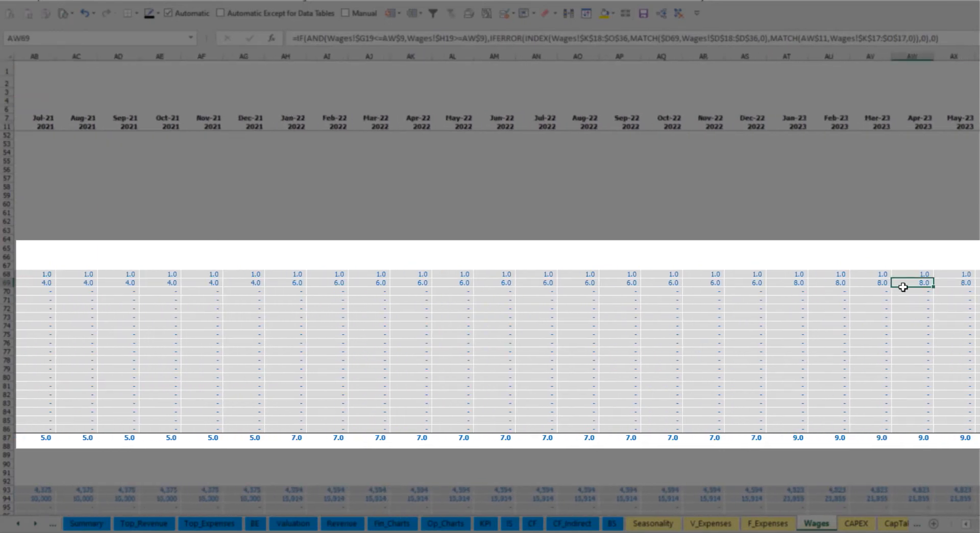
pyautogui.hscroll(8, 490, 286)
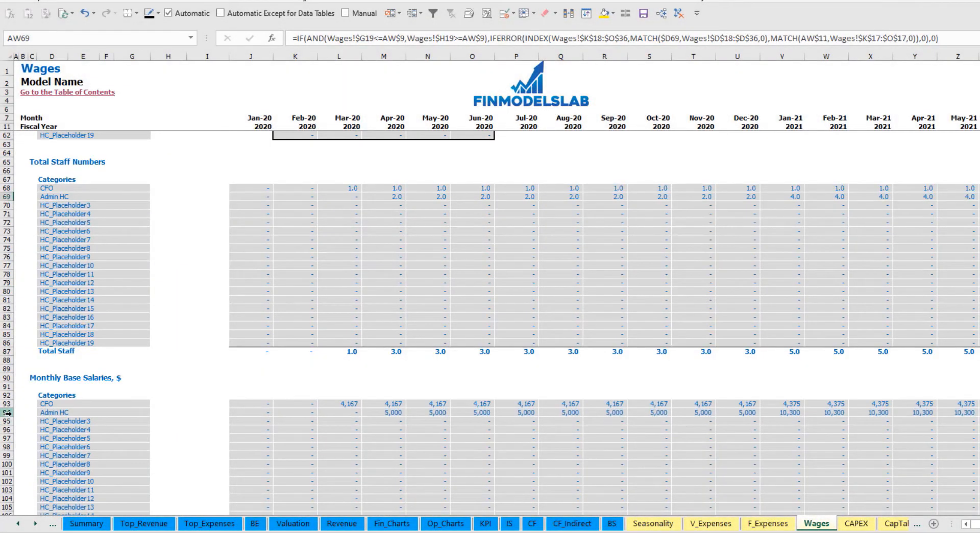
# Compare Admin HC's monthly base salaries with its staff numbers in April 2020 and May 2021, and review the monthly bonuses and taxes
pyautogui.click(7, 413)
pyautogui.click(388, 412)
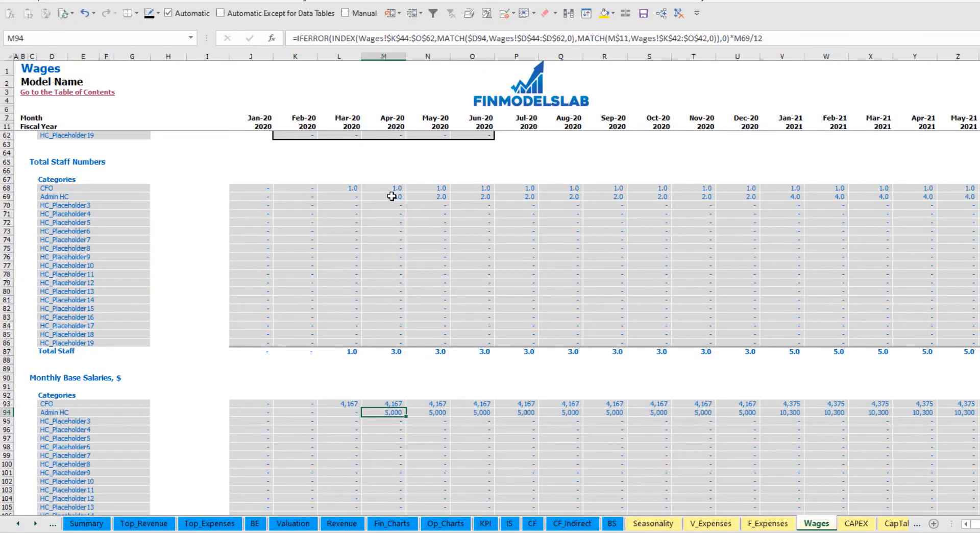
pyautogui.click(392, 196)
pyautogui.click(960, 198)
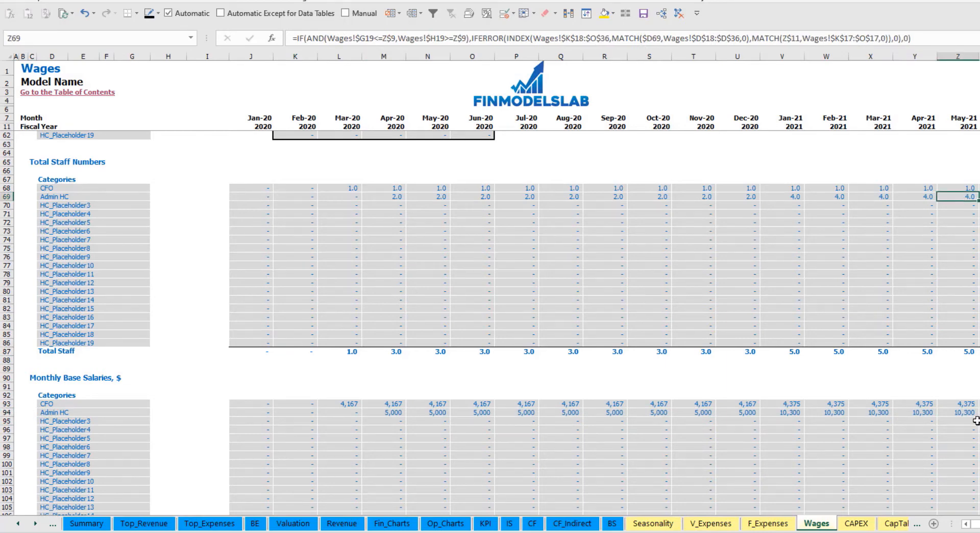
pyautogui.click(967, 413)
pyautogui.scroll(-10, 515, 446)
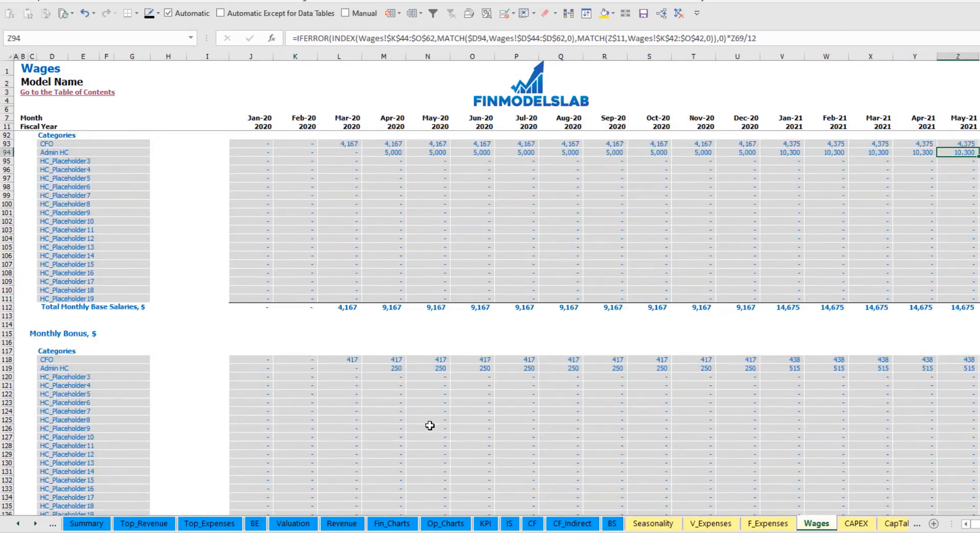
pyautogui.scroll(-10, 439, 376)
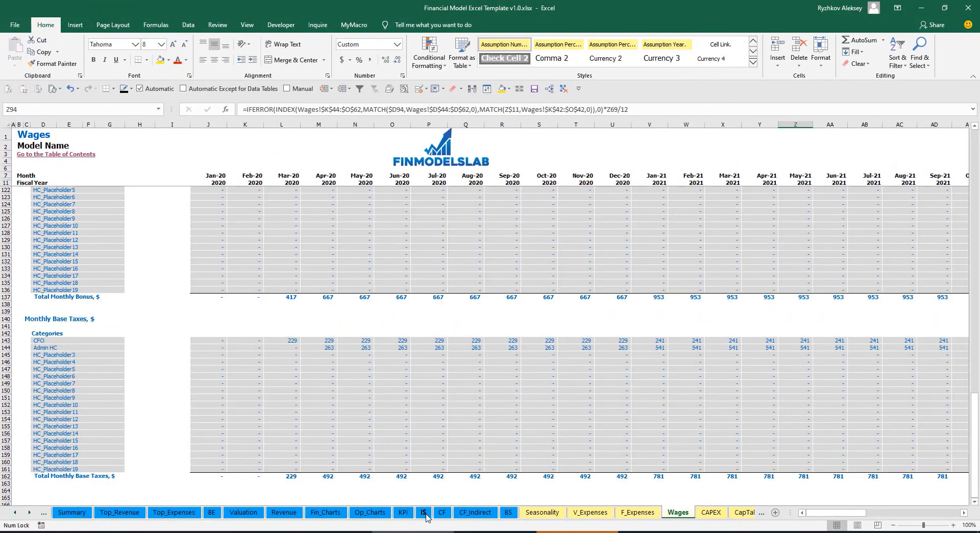
# Open the Income Statement and expand the Salary and Wages breakdown by staff position
pyautogui.click(425, 513)
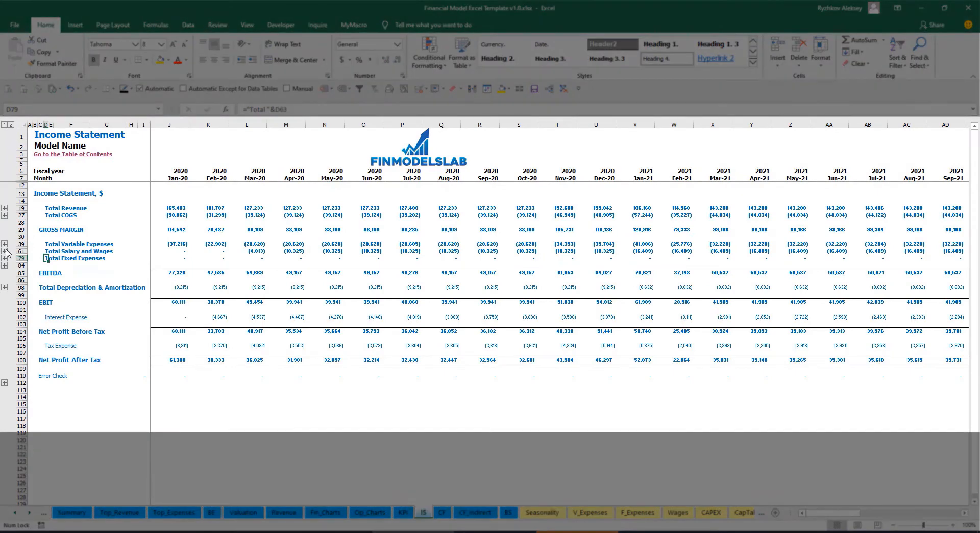
pyautogui.click(4, 251)
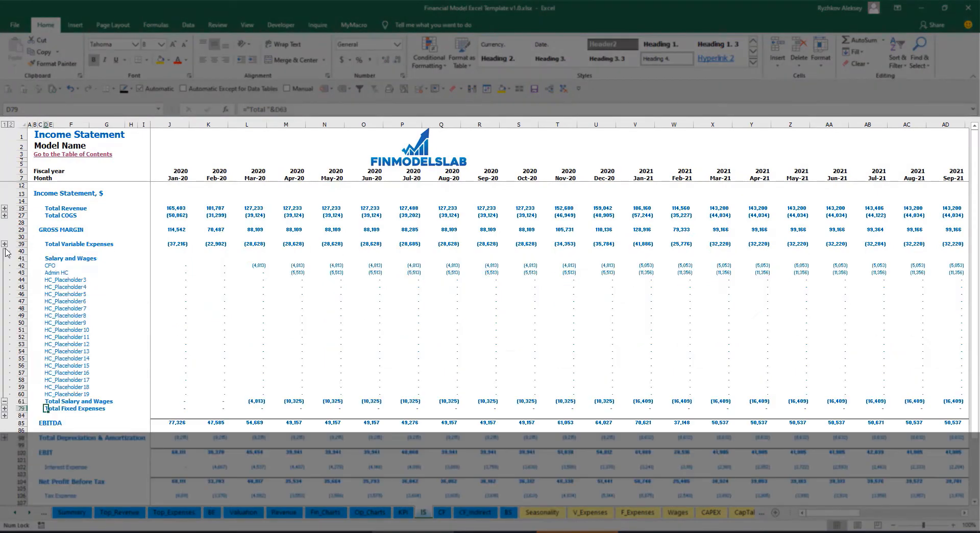
# Examine the staff positions from CFO to HC_Placeholder19 in the Income Statement's Salary and Wages breakdown
pyautogui.click(168, 265)
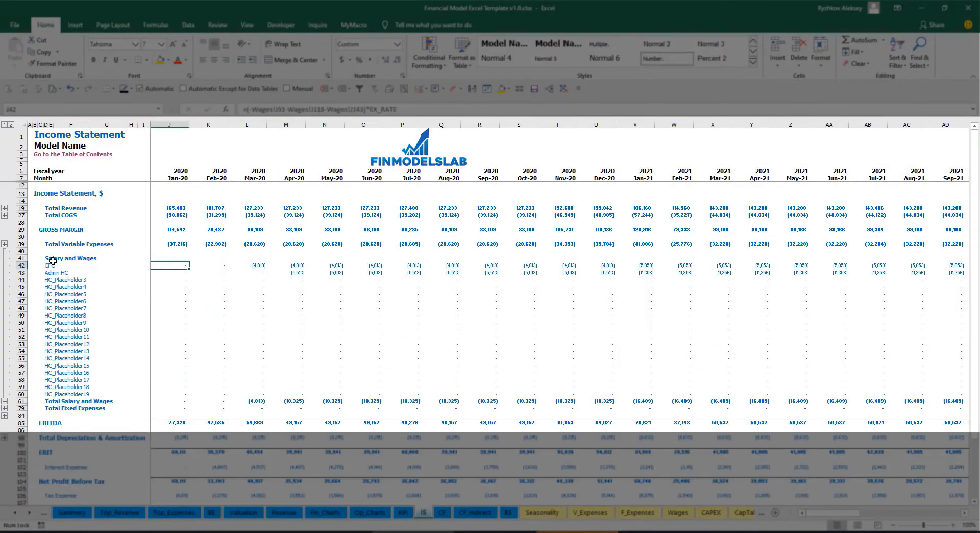
pyautogui.moveTo(51, 265); pyautogui.dragTo(51, 394)
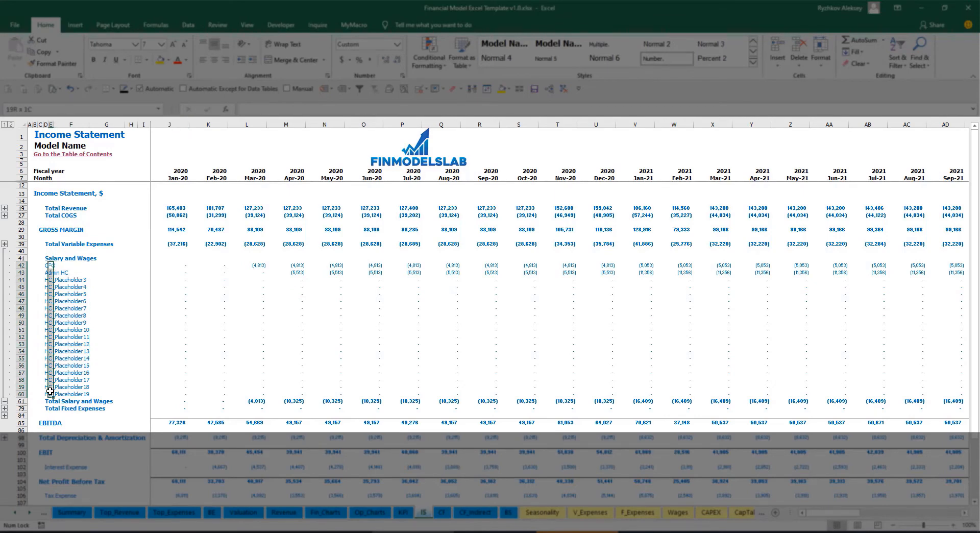
pyautogui.click(88, 273)
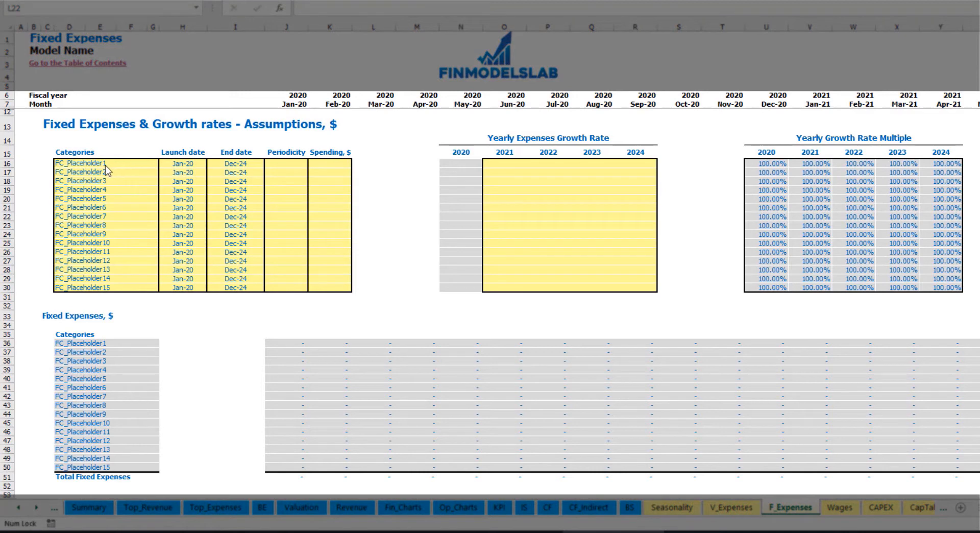
# Rename the first fixed expense category as Utilities and set its launch date to Mar-20
pyautogui.click(107, 163)
pyautogui.write('Utilities')
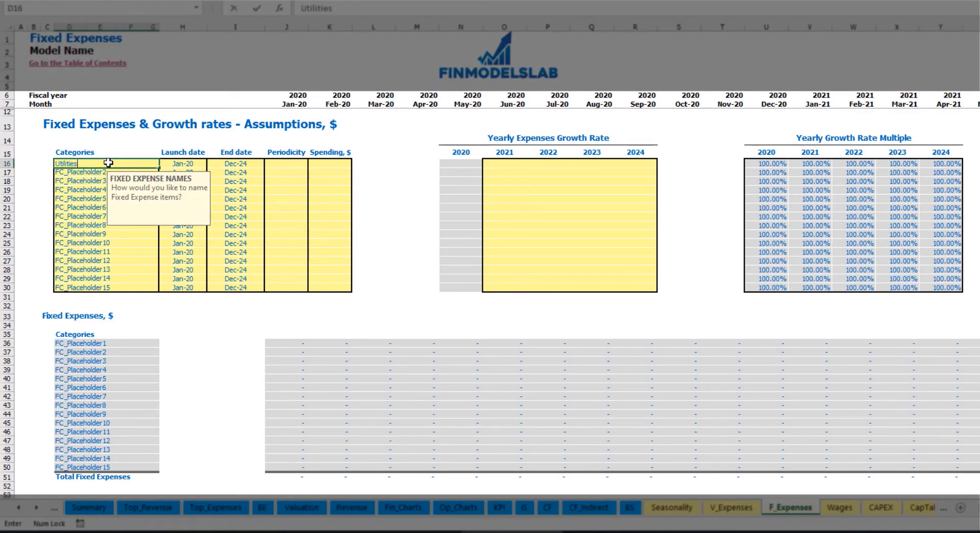
pyautogui.press('Return')
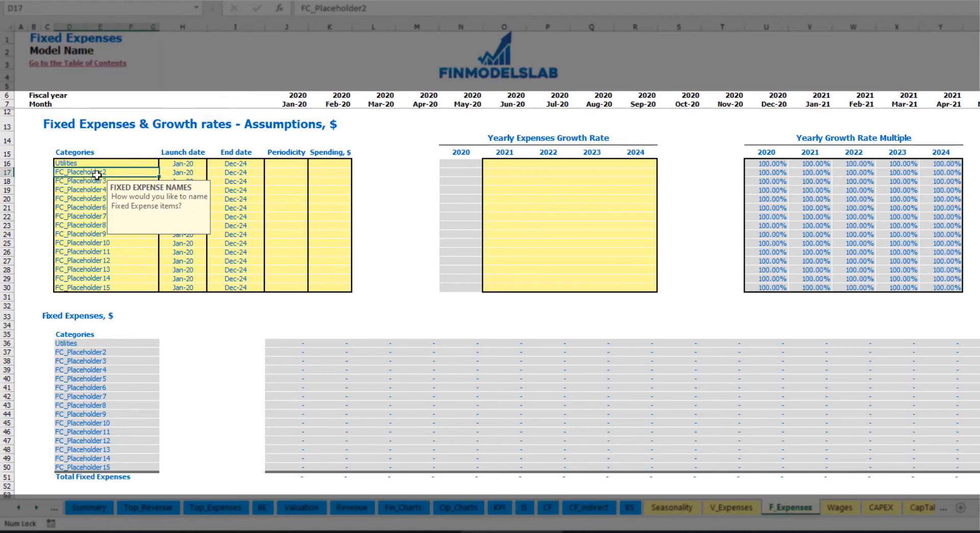
pyautogui.click(185, 164)
pyautogui.click(211, 164)
pyautogui.click(190, 188)
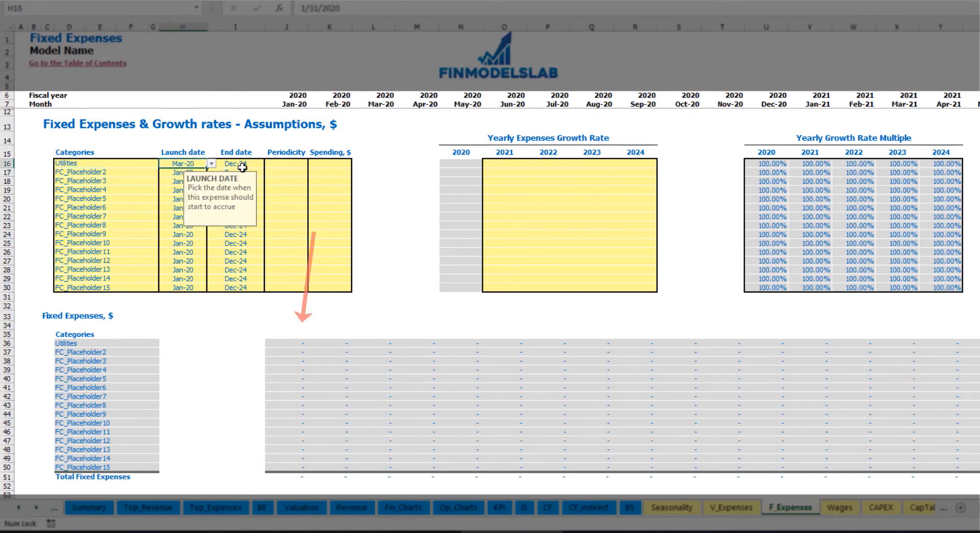
# Check the Utilities end date against the full span of the monthly timeline on the Fixed Expenses sheet
pyautogui.click(253, 163)
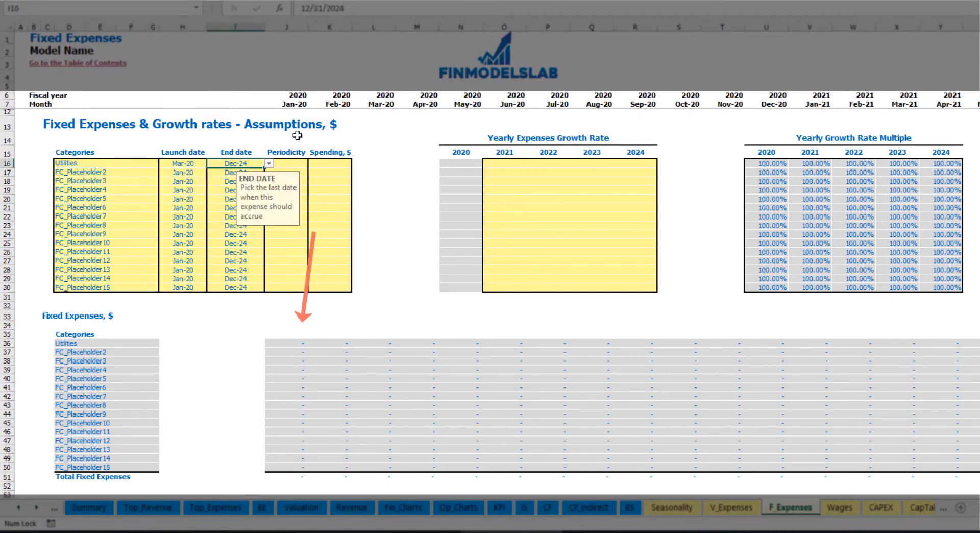
pyautogui.click(293, 105)
pyautogui.hotkey('ctrl', 'Right')
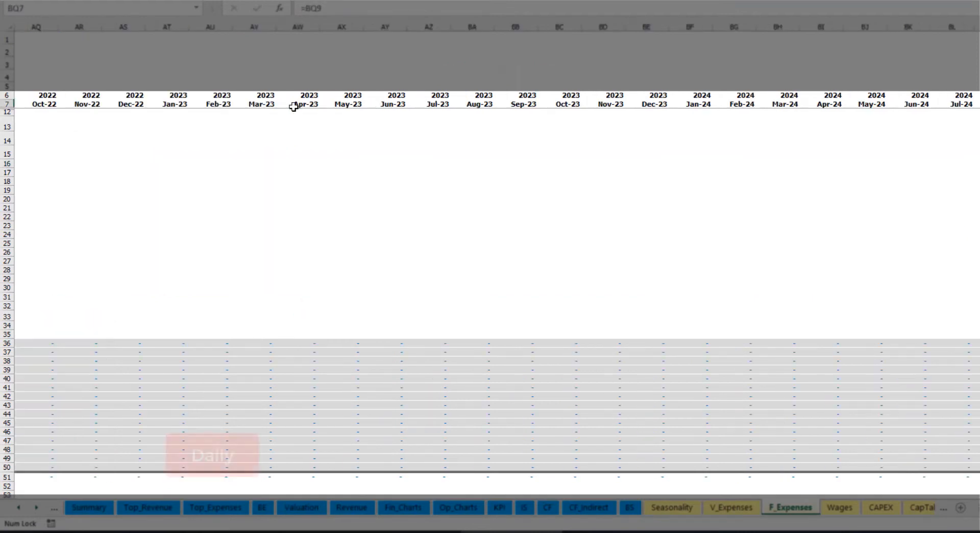
pyautogui.hotkey('ctrl', 'Left')
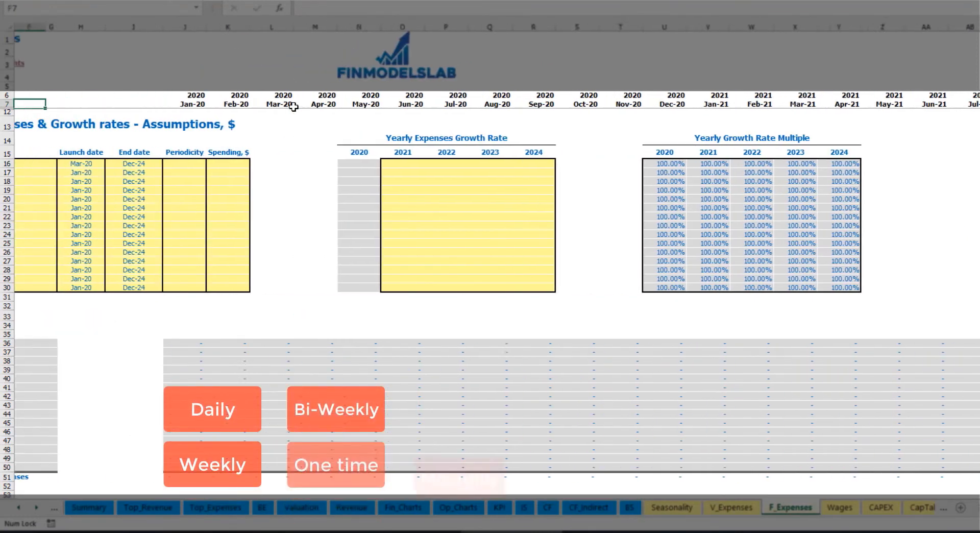
# Set the Utilities expense's periodicity to Daily and its spending to 50
pyautogui.click(305, 165)
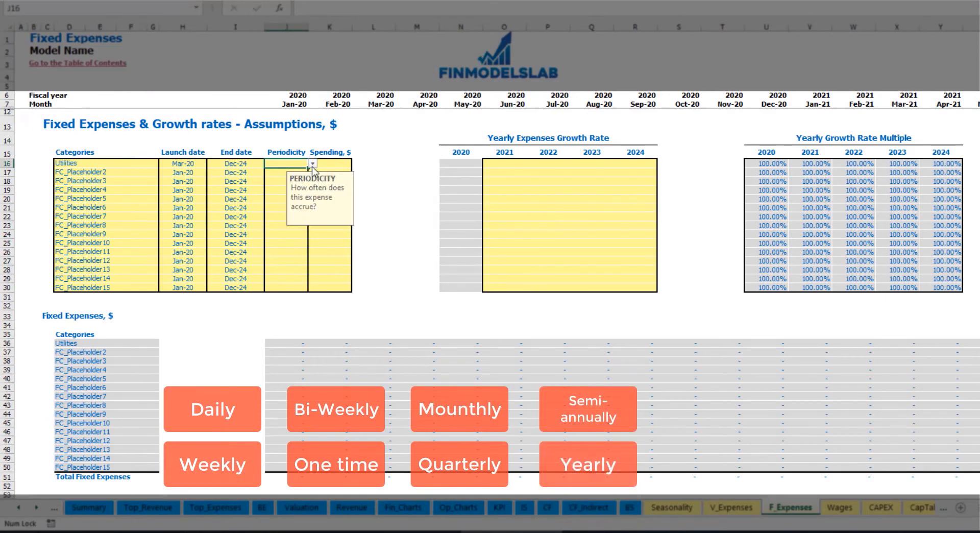
pyautogui.click(312, 164)
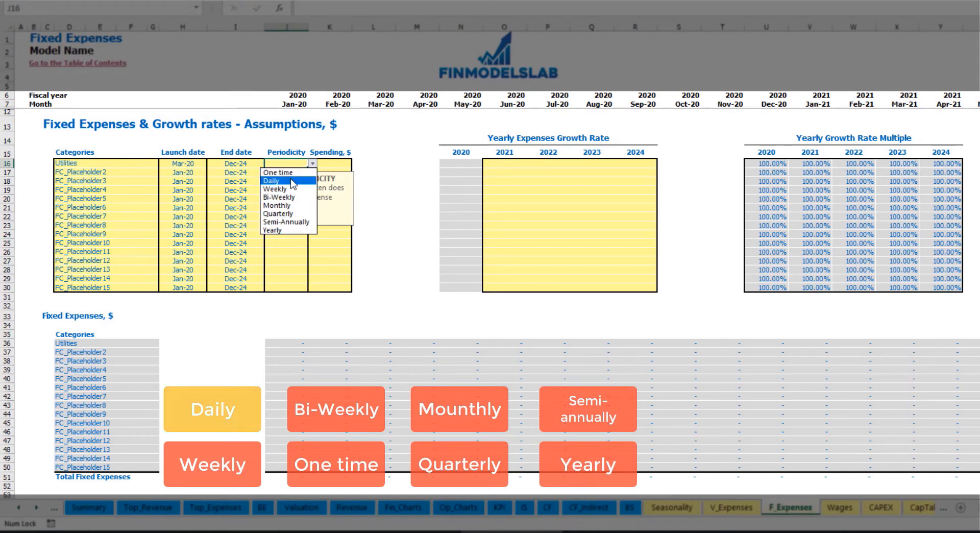
pyautogui.click(294, 181)
pyautogui.press('Tab')
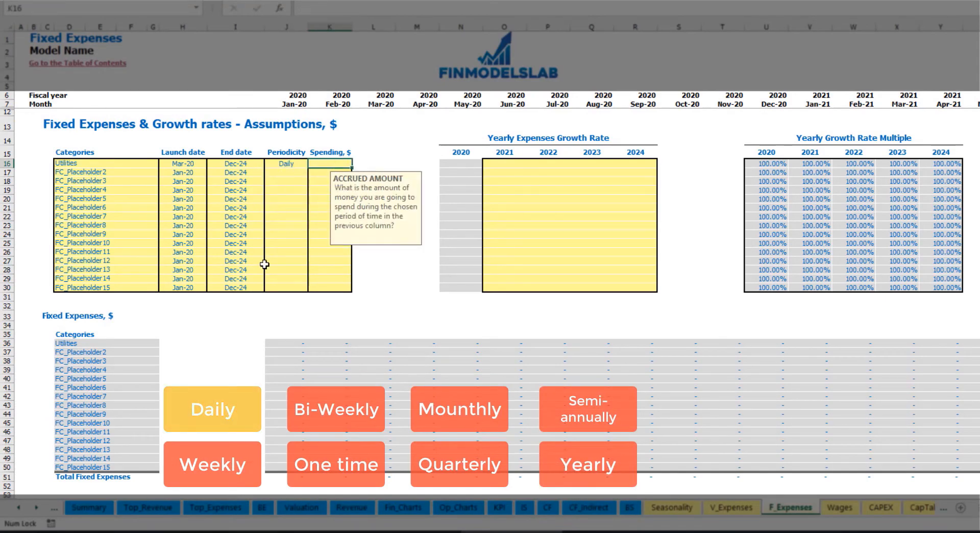
pyautogui.write('50')
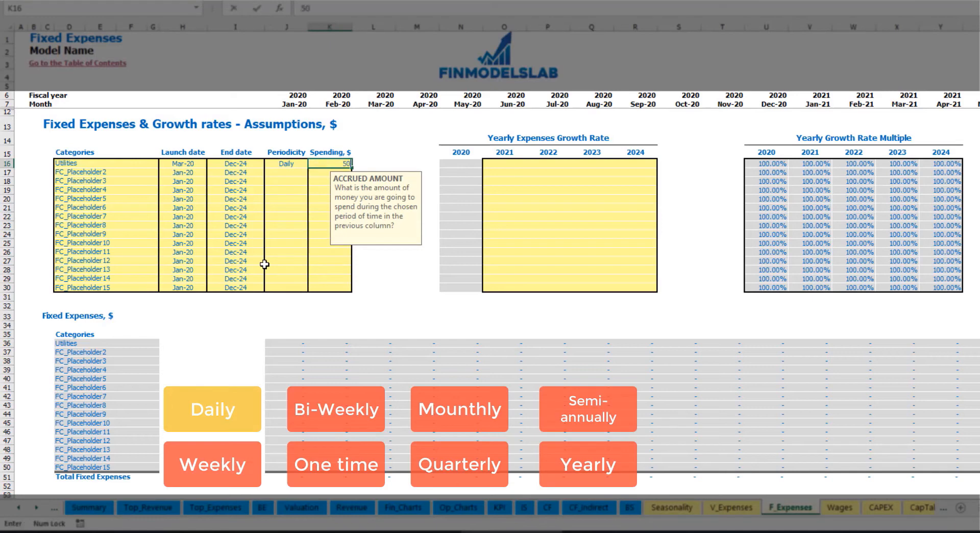
pyautogui.press('Return')
# Compare the calculated Utilities expenses for March, April and May 2020
pyautogui.click(380, 344)
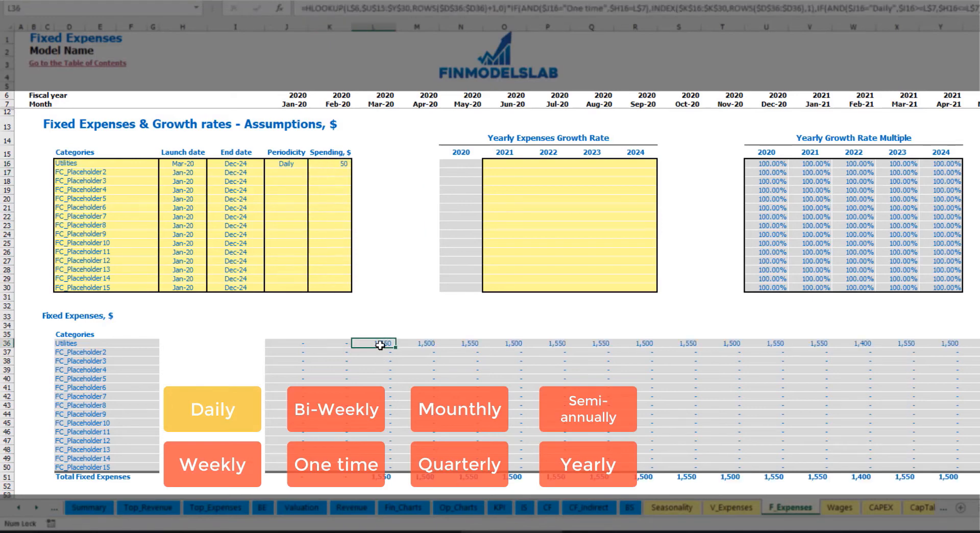
pyautogui.click(423, 343)
pyautogui.click(475, 346)
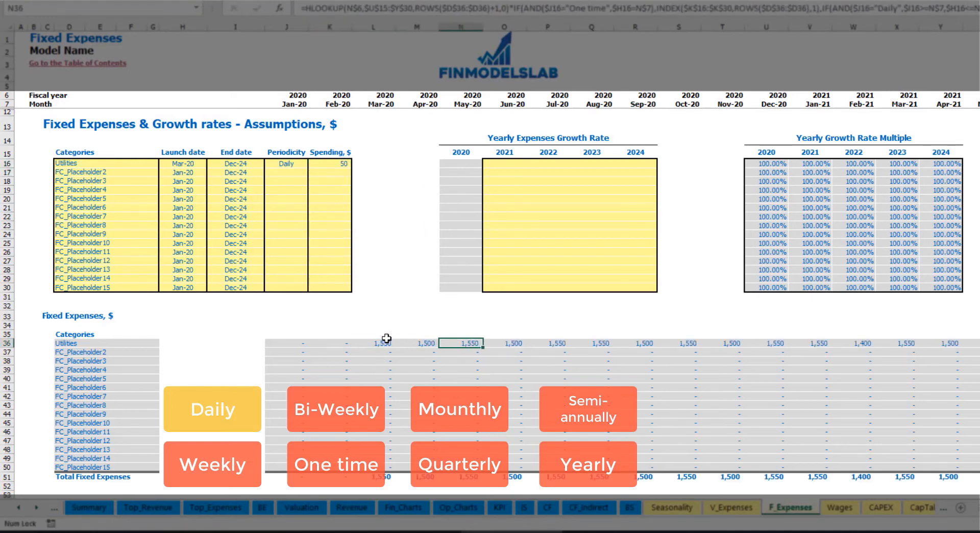
# Examine the monthly Utilities amounts for March through May 2020 in the Fixed Expenses table
pyautogui.click(383, 338)
pyautogui.click(388, 345)
pyautogui.click(410, 346)
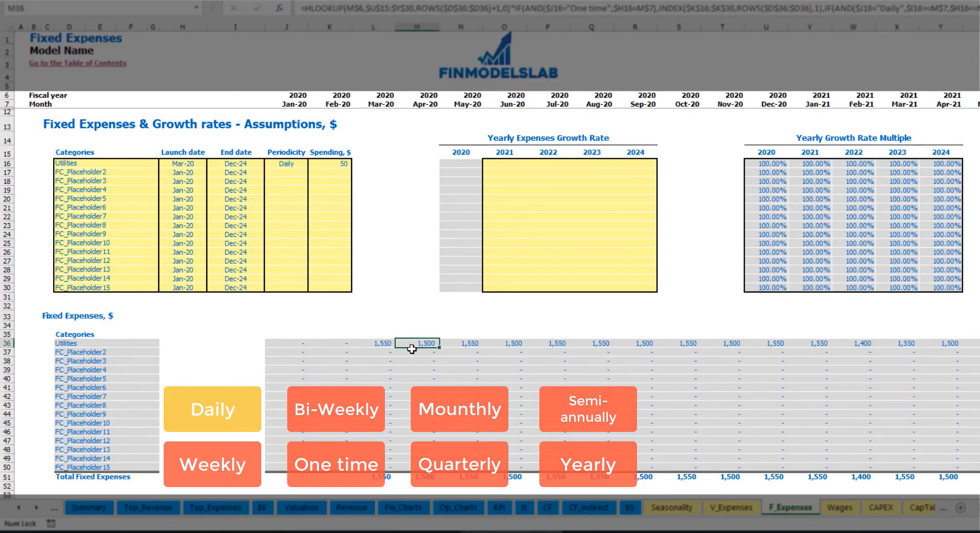
pyautogui.click(376, 102)
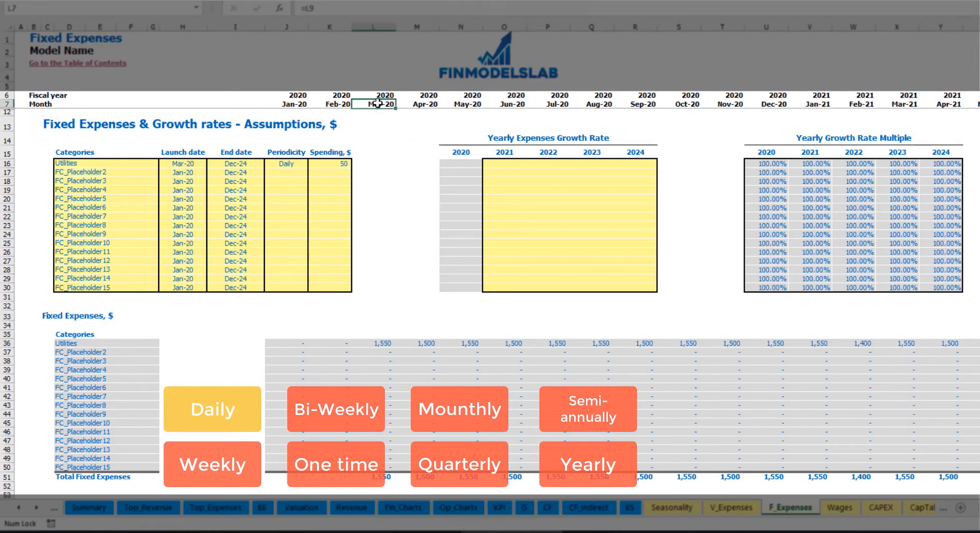
pyautogui.click(385, 344)
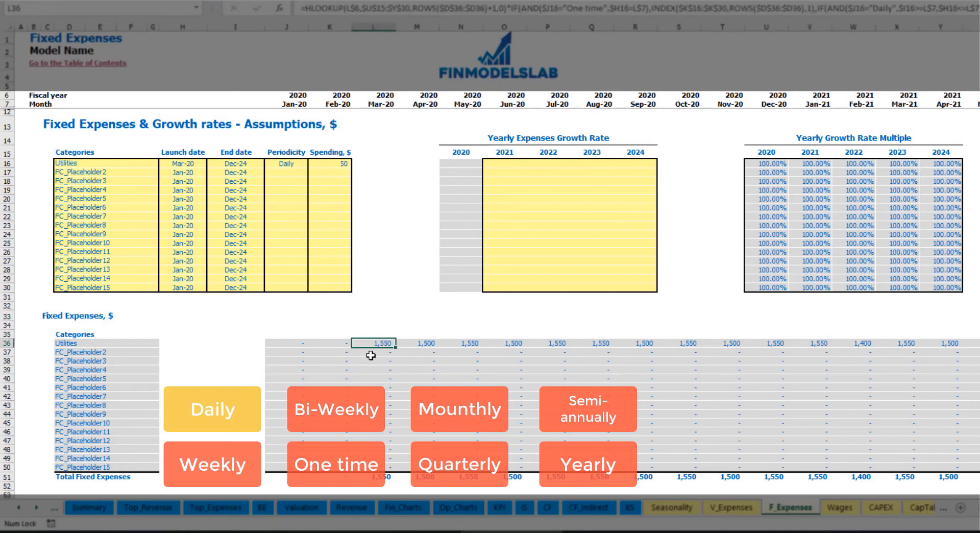
pyautogui.click(430, 345)
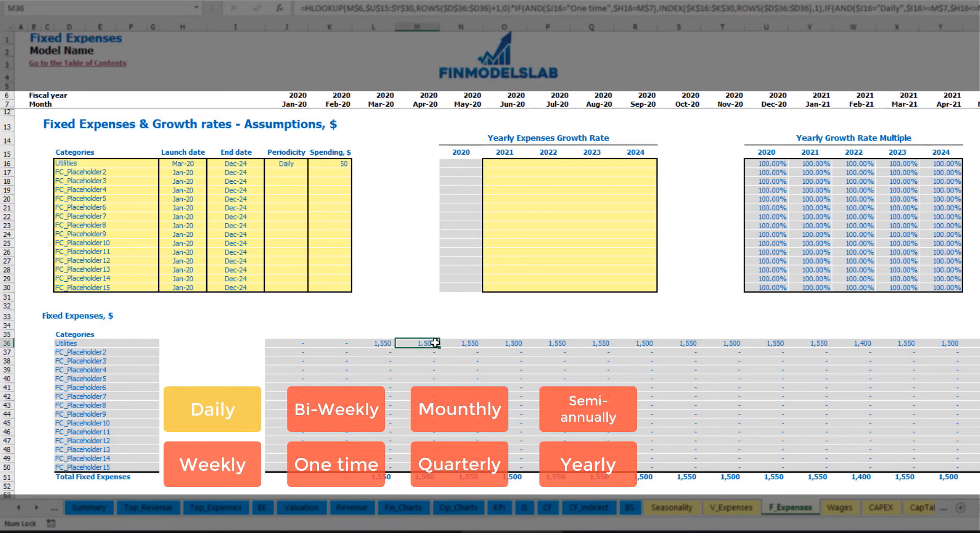
# Set the Utilities yearly expenses growth rate to 5% for 2021 and copy it across 2022 through 2024
pyautogui.click(511, 165)
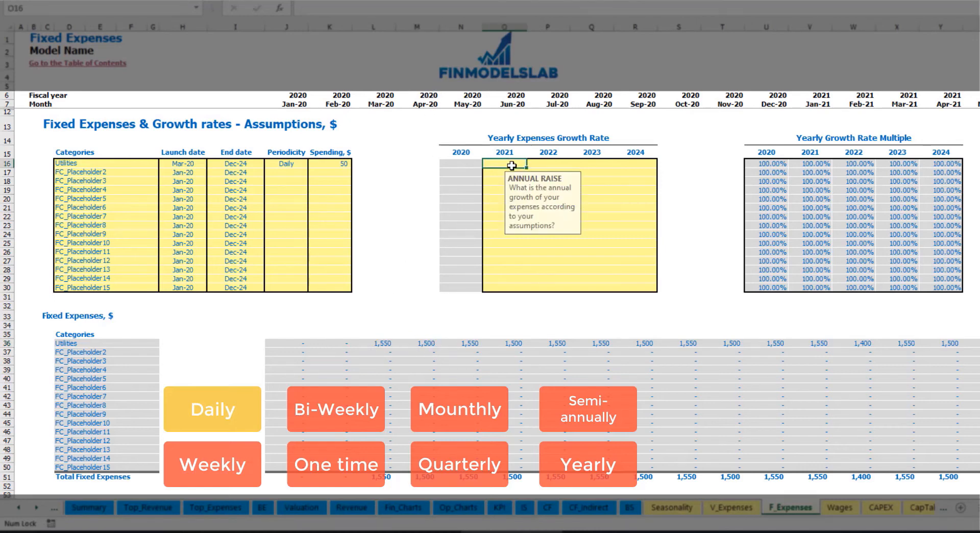
pyautogui.write('5')
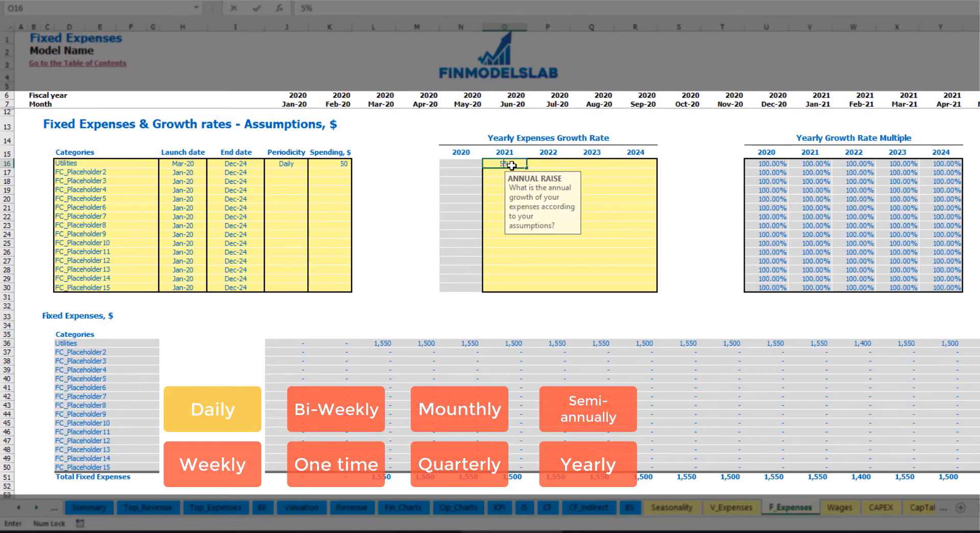
pyautogui.press('Return')
pyautogui.press('Up')
pyautogui.hotkey('ctrl', 'c')
pyautogui.press('Right')
pyautogui.hotkey('shift', 'Right')
pyautogui.hotkey('shift', 'Right')
pyautogui.hotkey('ctrl', 'v')
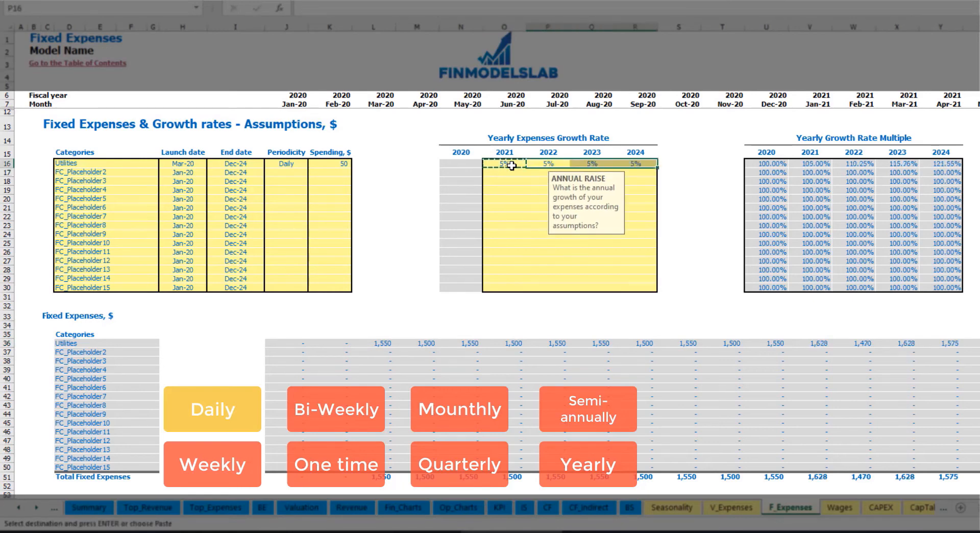
pyautogui.moveTo(505, 163); pyautogui.dragTo(627, 163)
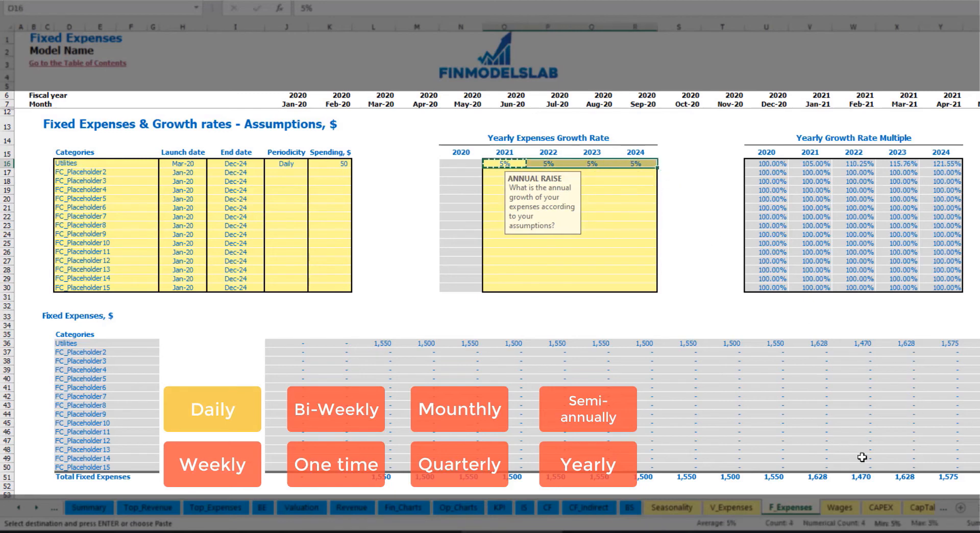
pyautogui.hscroll(6, 510, 337)
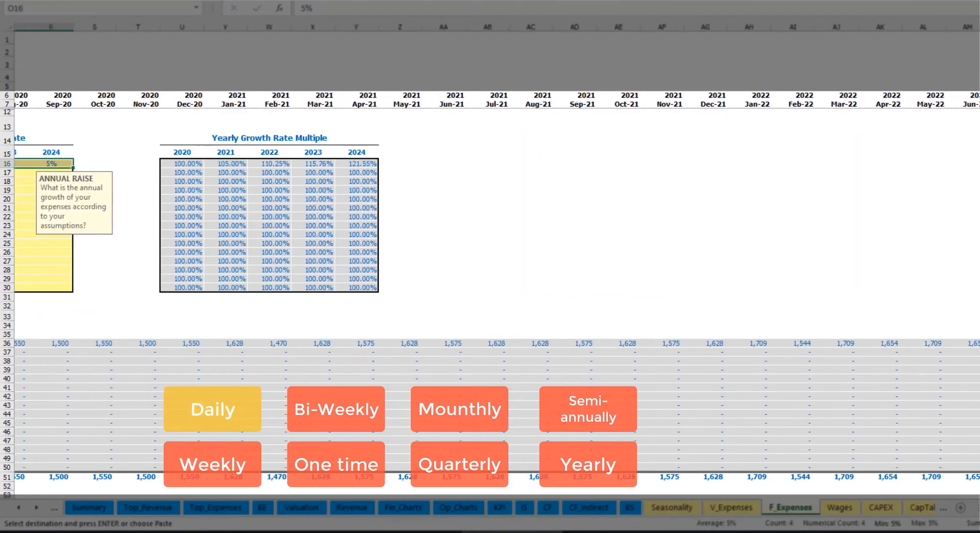
pyautogui.hscroll(7, 235, 251)
pyautogui.hscroll(-14, 235, 251)
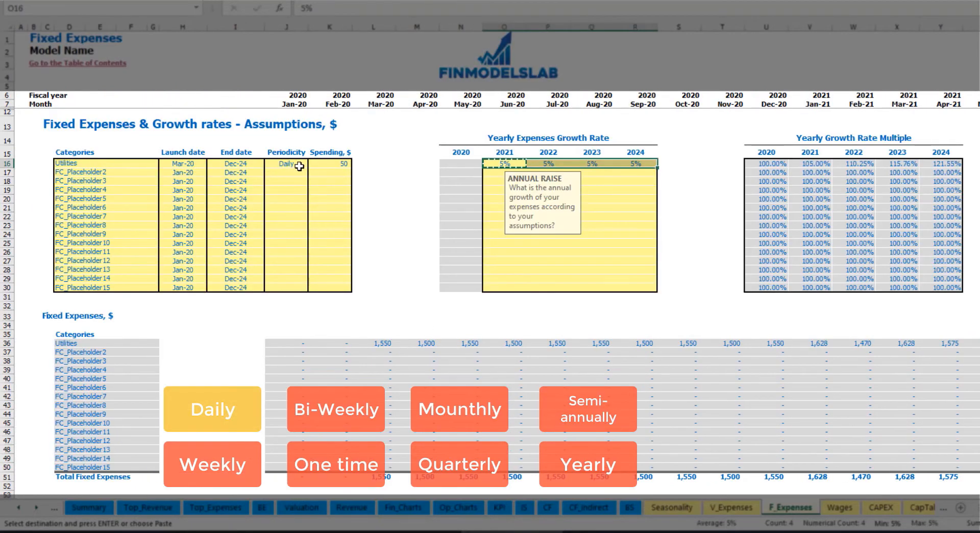
# Name the second expense category Advertising, with launch date Mar-20 and end date Aug-24
pyautogui.click(115, 171)
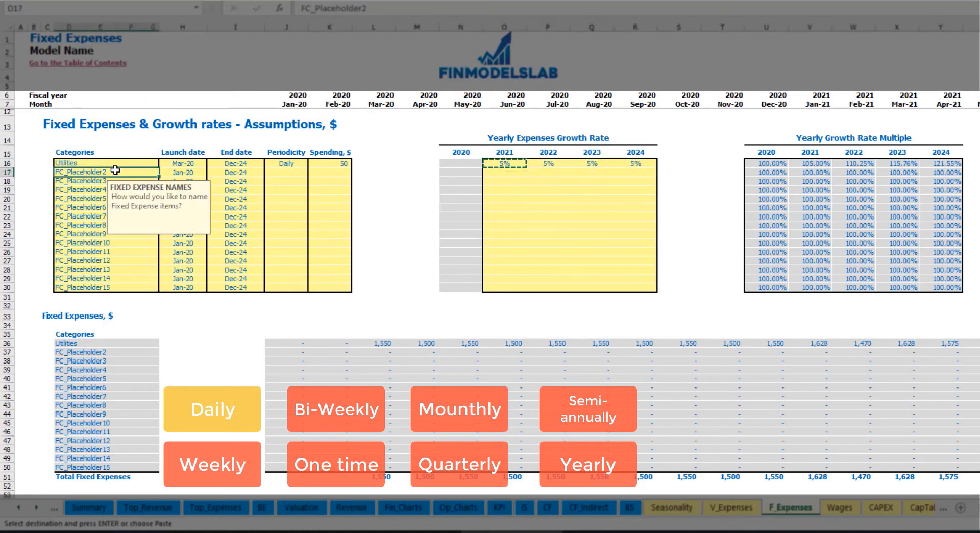
pyautogui.write('Advertising')
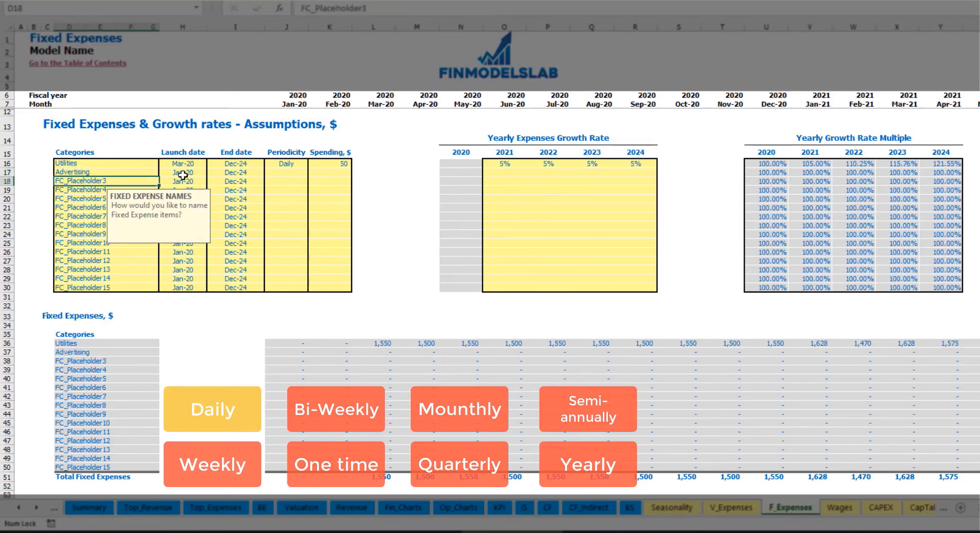
pyautogui.click(182, 173)
pyautogui.click(211, 172)
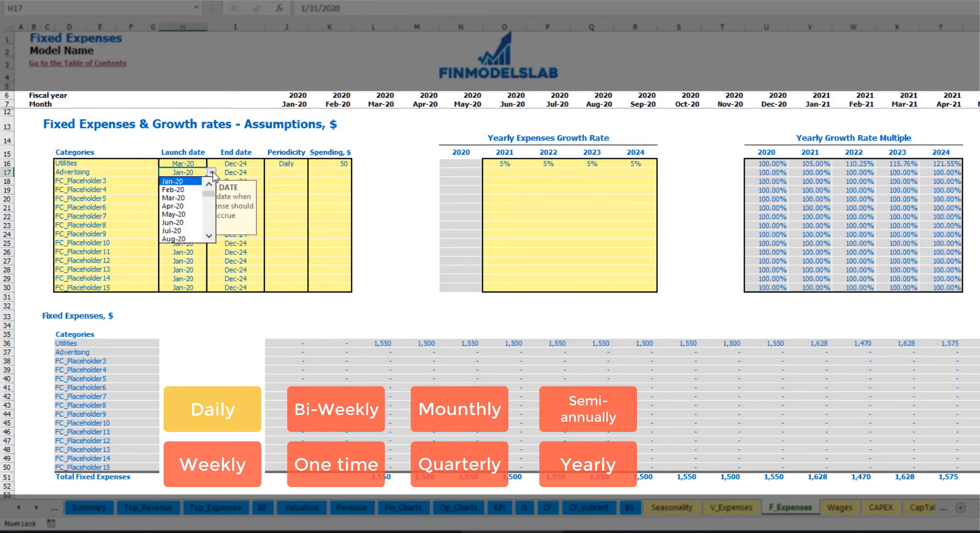
pyautogui.click(181, 197)
pyautogui.click(243, 172)
pyautogui.click(269, 173)
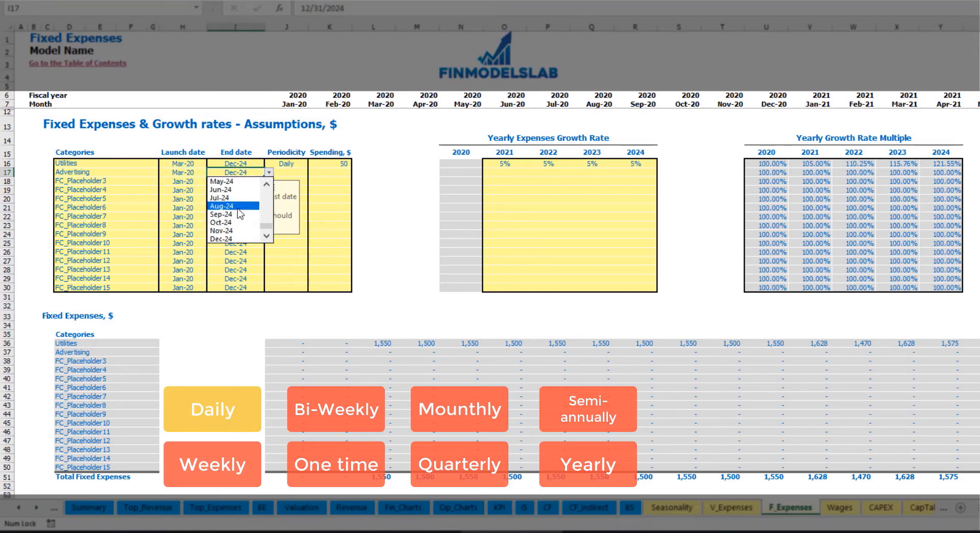
pyautogui.click(238, 207)
# Set the Advertising periodicity to Weekly with a spending amount of 100
pyautogui.click(286, 172)
pyautogui.click(313, 172)
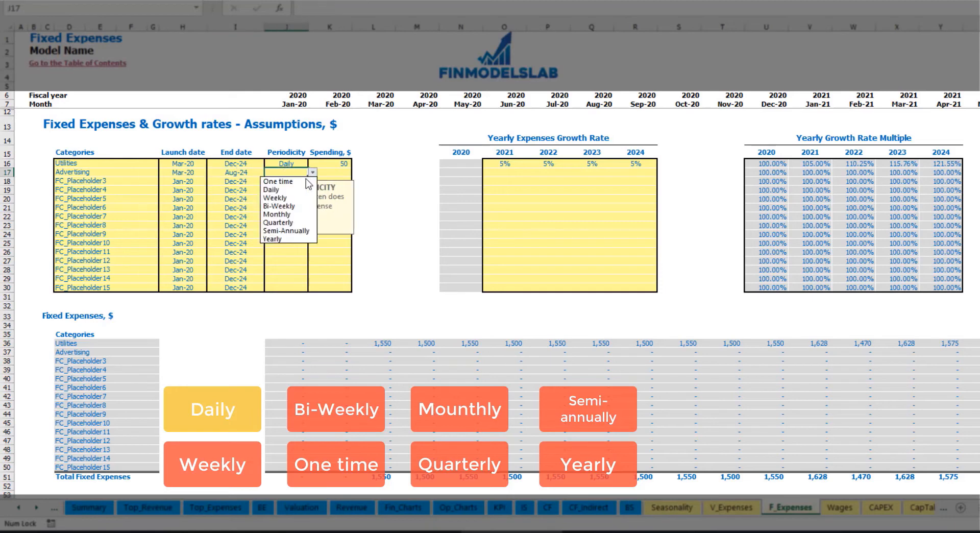
pyautogui.click(295, 198)
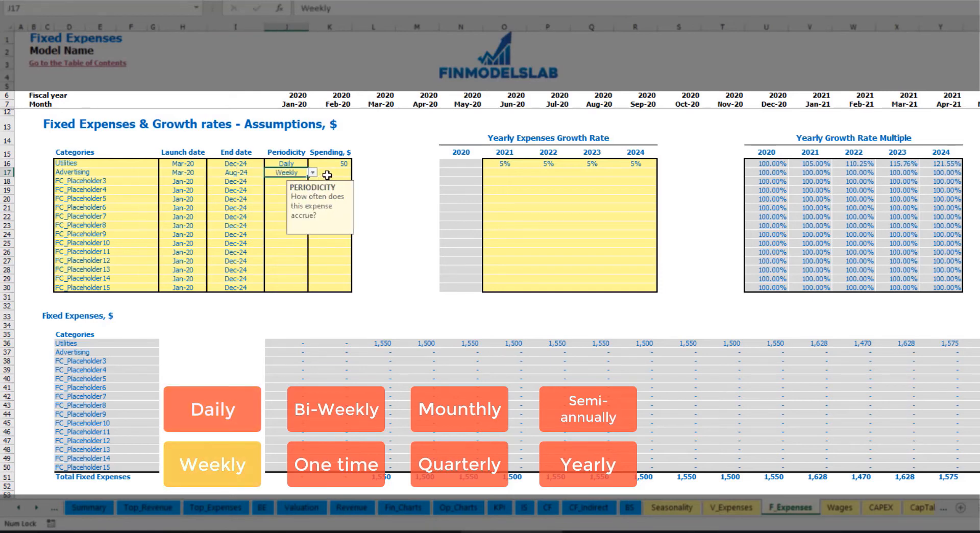
pyautogui.click(327, 175)
pyautogui.write('100')
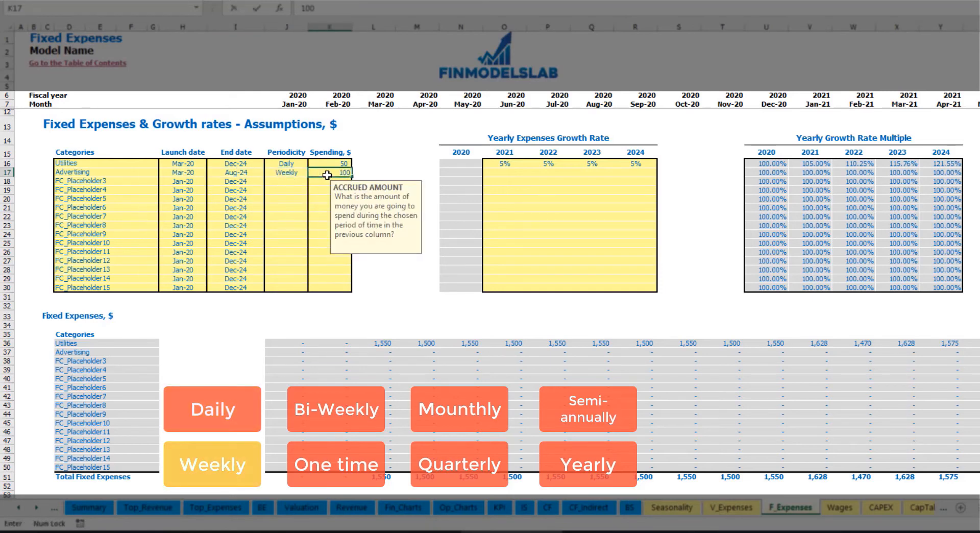
pyautogui.press('Return')
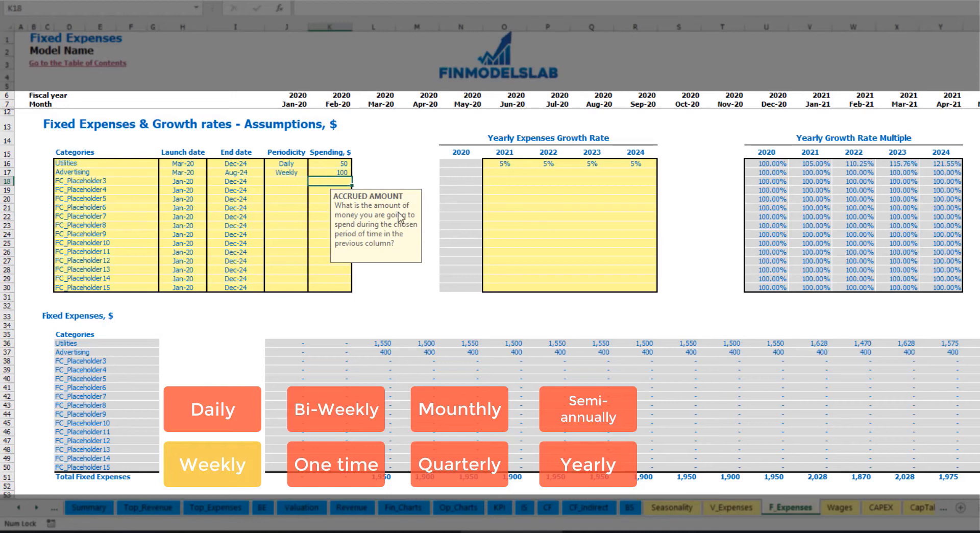
# Examine the monthly Advertising amounts from March 2020 through the end date in 2024
pyautogui.click(386, 352)
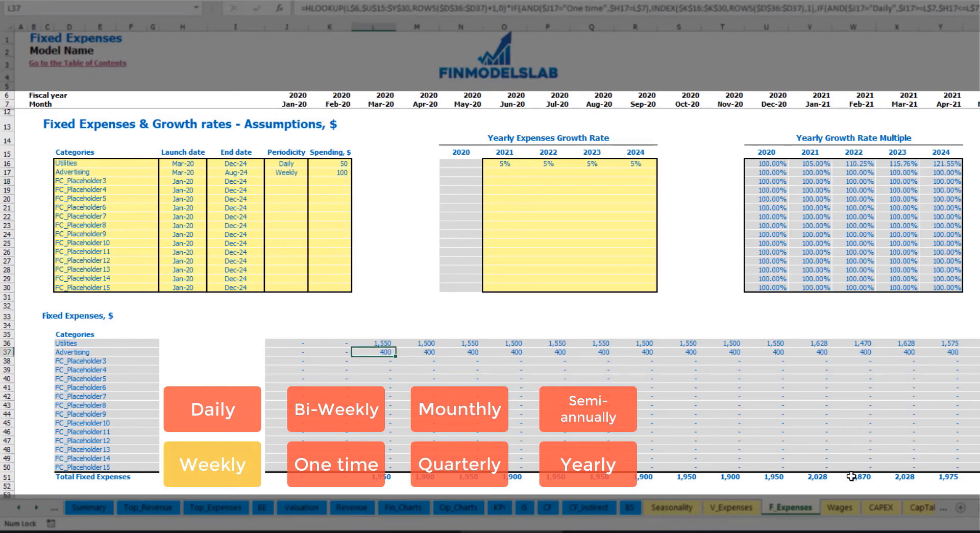
pyautogui.hscroll(12, 490, 286)
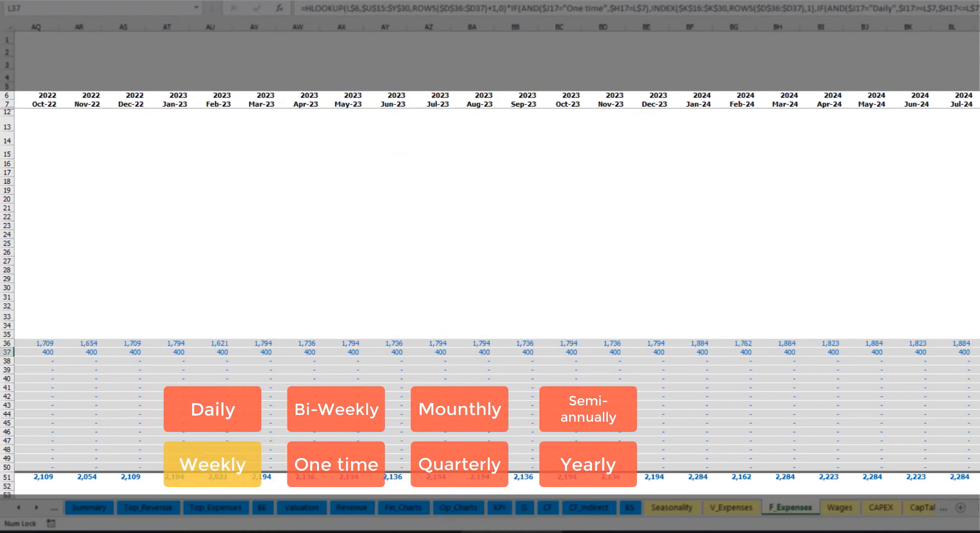
pyautogui.click(976, 27)
pyautogui.click(977, 352)
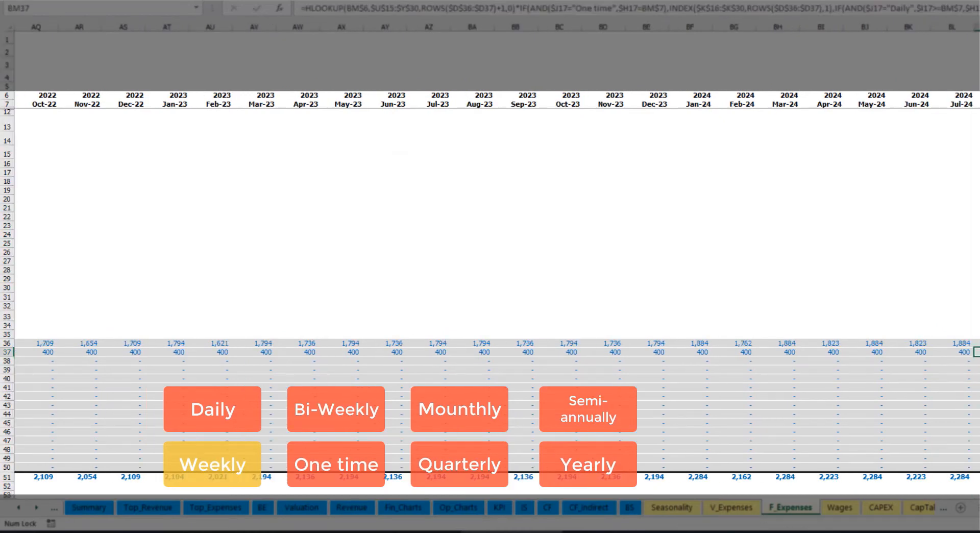
pyautogui.hscroll(-12, 490, 286)
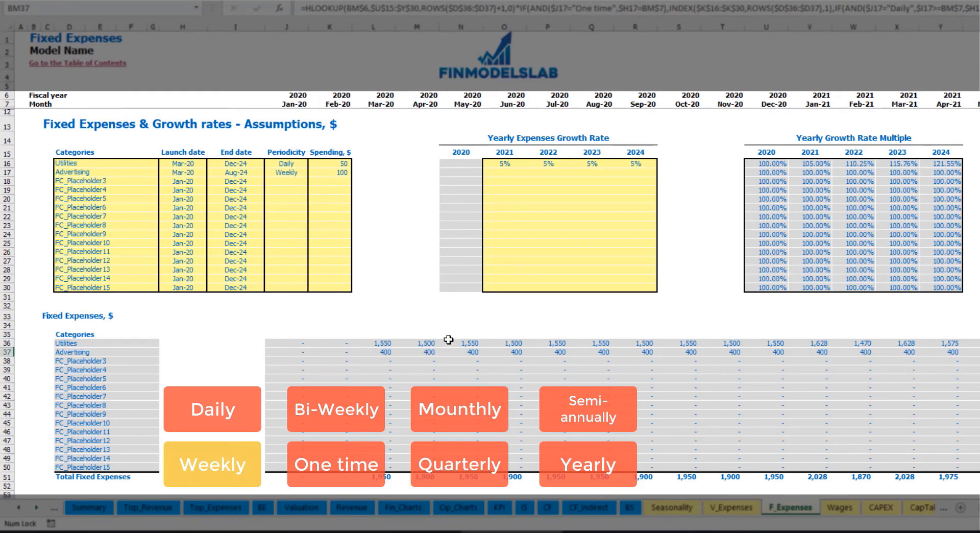
# Change the Advertising periodicity to Bi-Weekly and its spending to 500
pyautogui.click(290, 173)
pyautogui.click(312, 173)
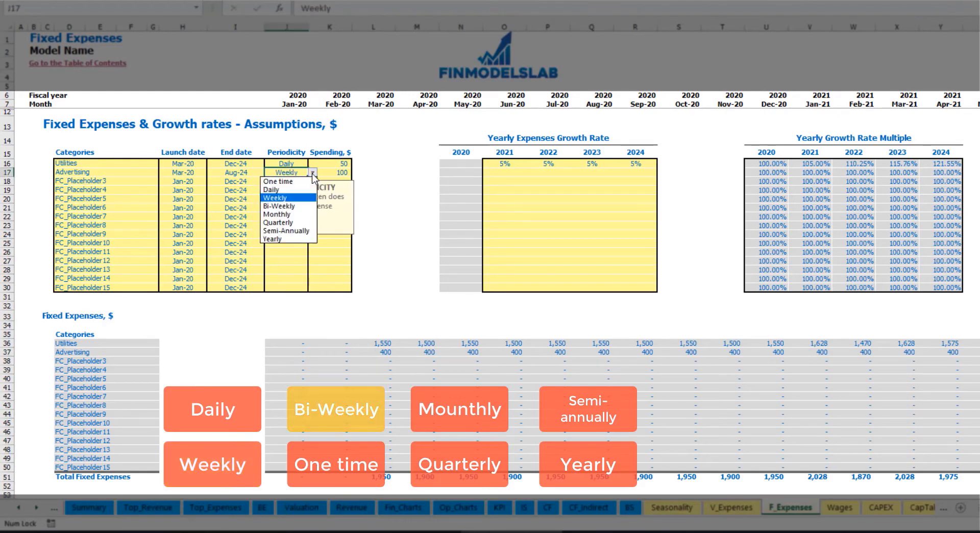
pyautogui.click(297, 206)
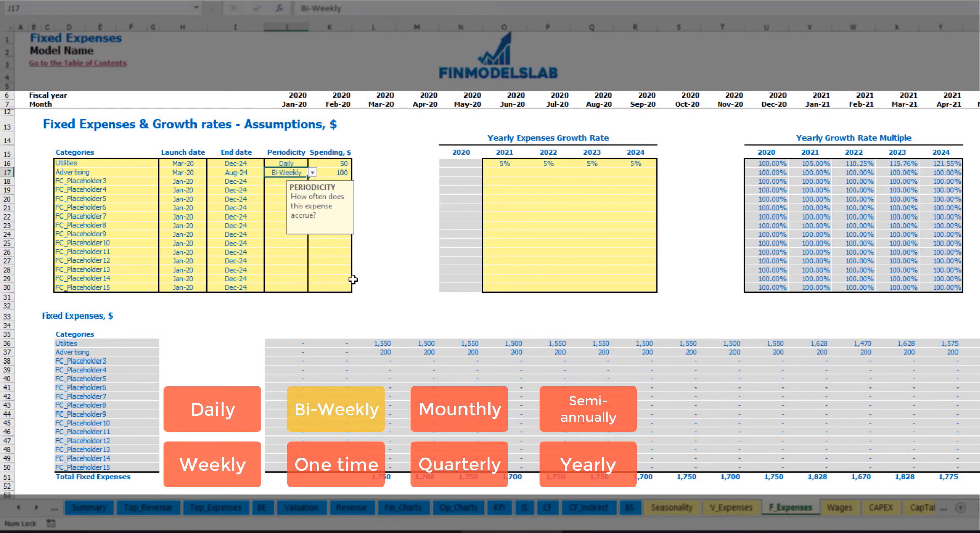
pyautogui.click(328, 173)
pyautogui.write('5')
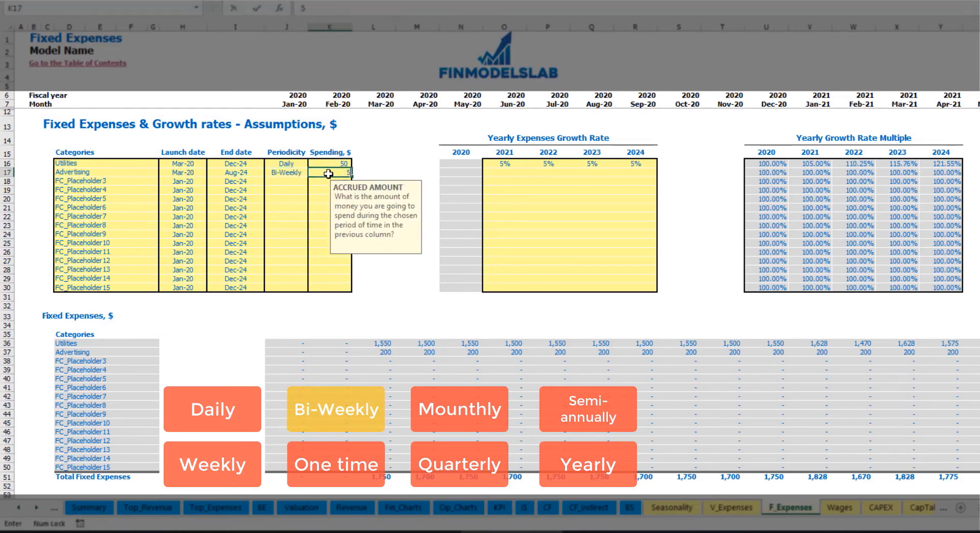
pyautogui.write('00')
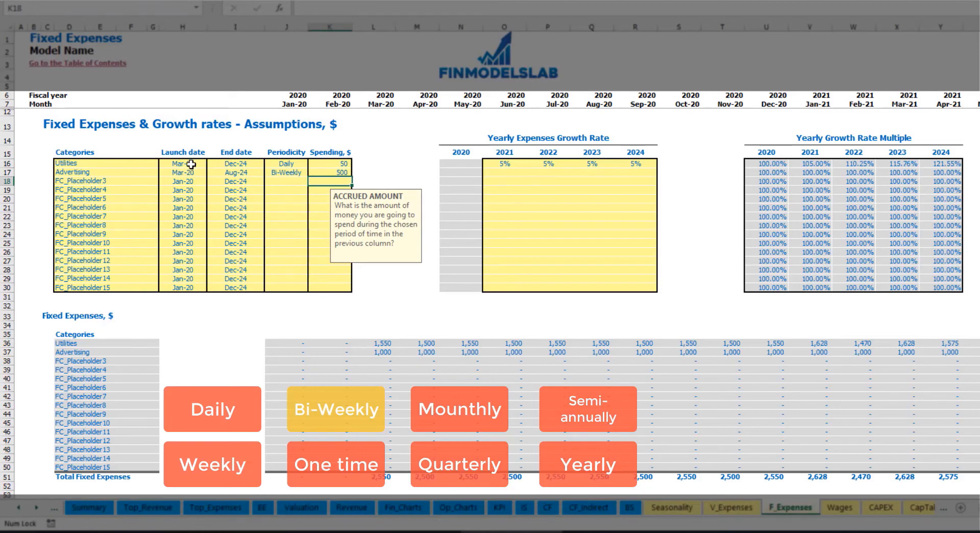
# Set the Advertising launch date to Jul-20
pyautogui.click(197, 165)
pyautogui.click(185, 170)
pyautogui.click(216, 175)
pyautogui.click(202, 174)
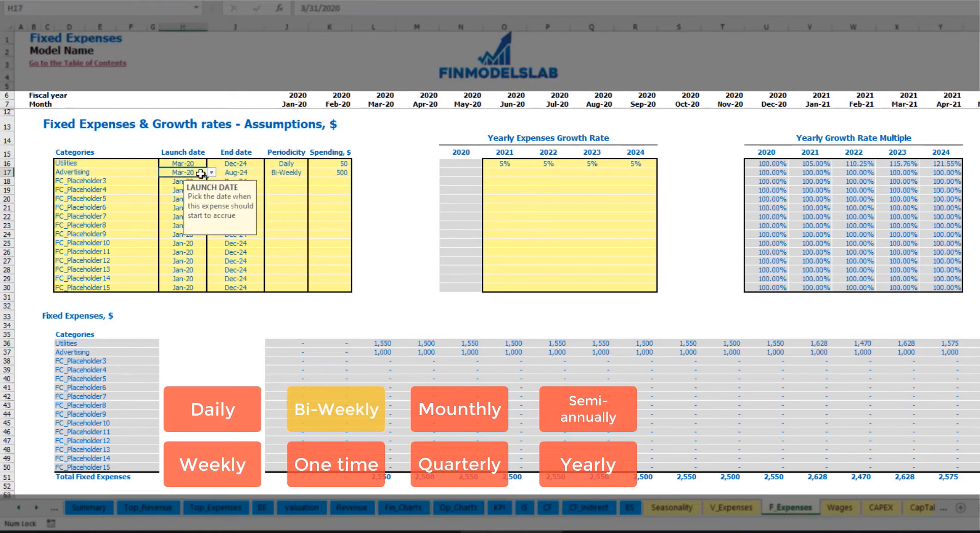
pyautogui.click(210, 173)
pyautogui.click(184, 213)
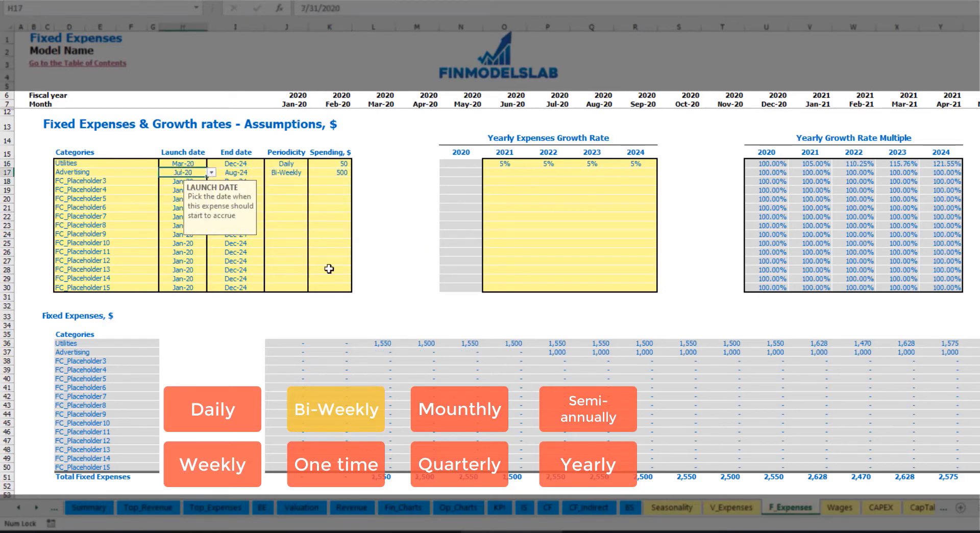
# Examine the monthly Advertising amounts in the Fixed Expenses table from July 2020 through the following year
pyautogui.click(560, 352)
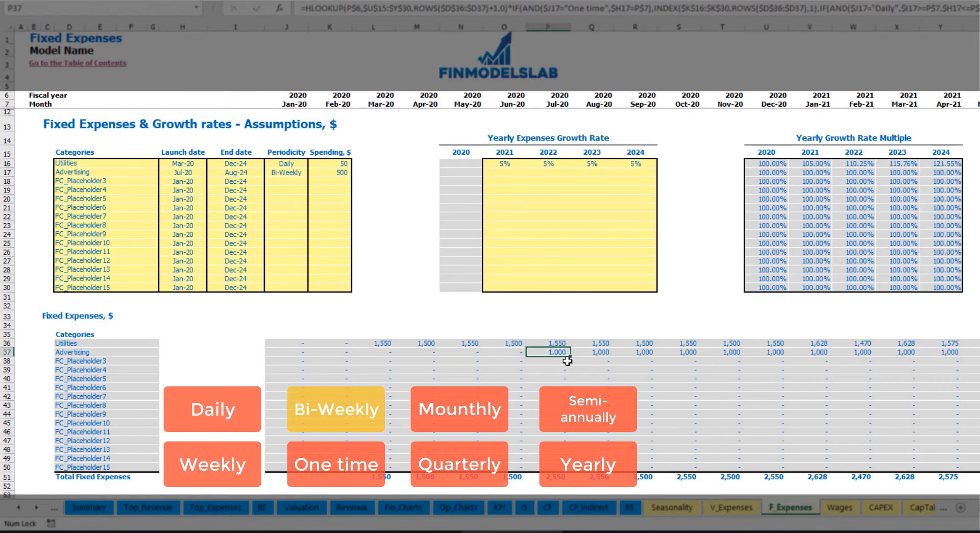
pyautogui.press('Right')
pyautogui.press('Right')
pyautogui.press('Right')
pyautogui.press('Right')
pyautogui.press('Right')
pyautogui.press('Right')
pyautogui.press('Right')
pyautogui.press('Right')
pyautogui.press('Right')
pyautogui.press('Right')
pyautogui.press('Right')
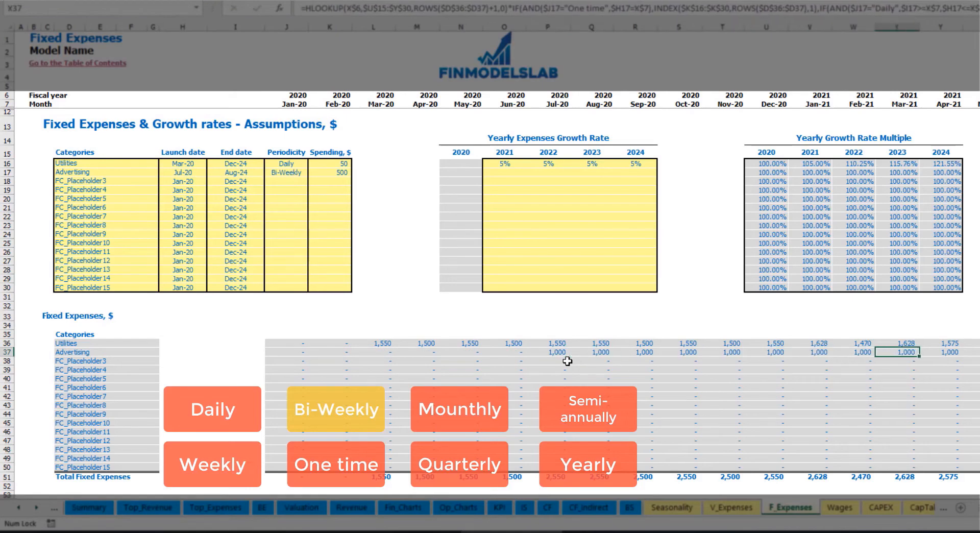
pyautogui.press('Right')
pyautogui.press('Right')
pyautogui.press('Right')
pyautogui.press('Right')
pyautogui.press('Right')
pyautogui.press('Right')
pyautogui.press('Right')
pyautogui.press('Right')
pyautogui.press('Right')
pyautogui.press('Right')
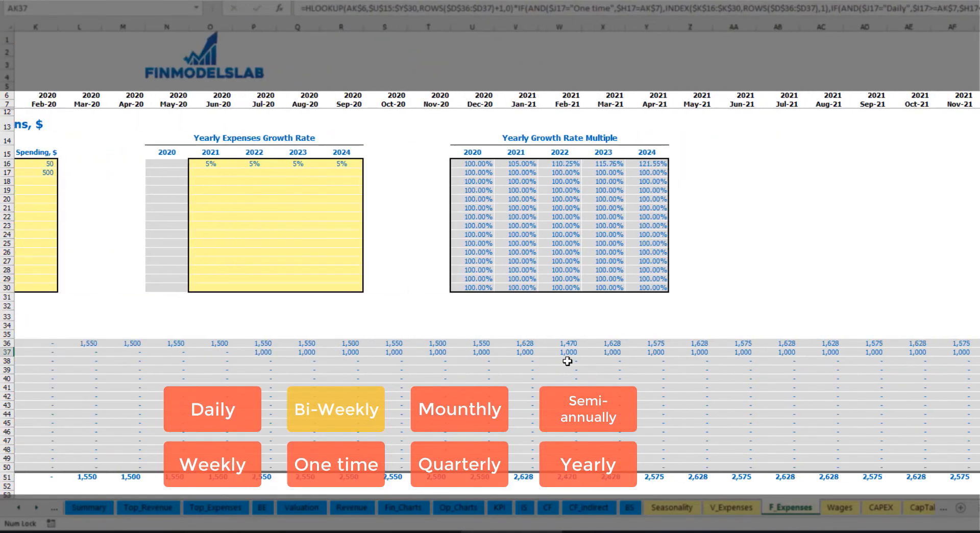
pyautogui.press('Home')
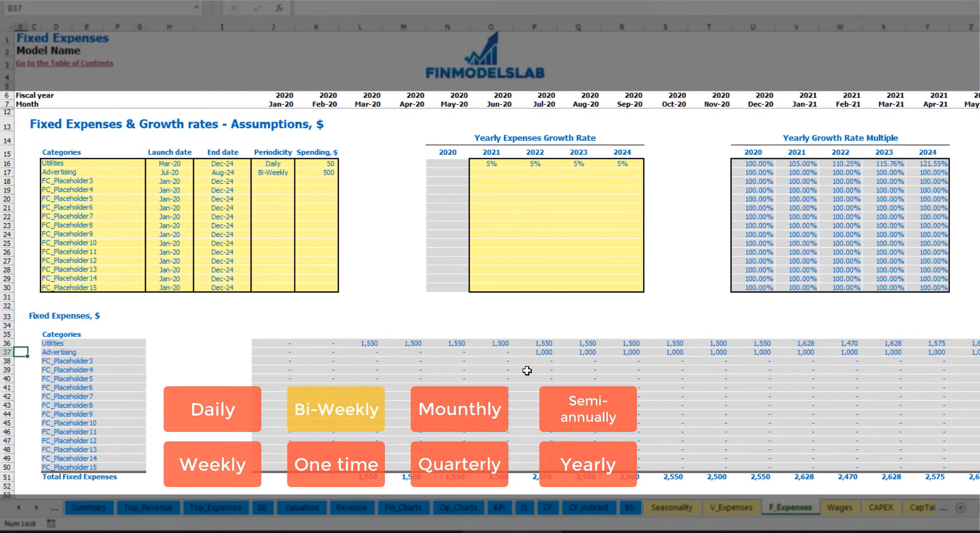
pyautogui.click(537, 356)
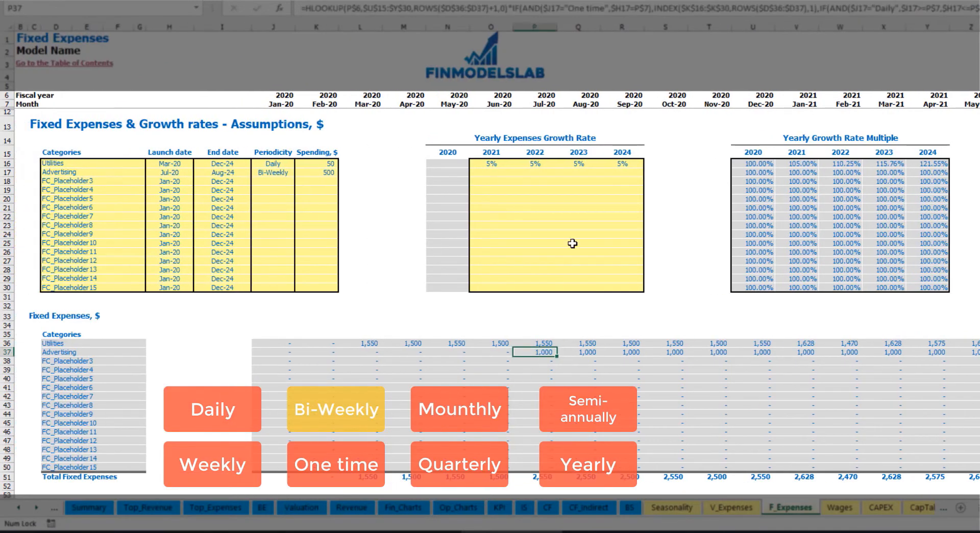
# Set the Advertising yearly expenses growth rate to 3% for 2021 and copy it across 2022 through 2024
pyautogui.click(490, 176)
pyautogui.write('3')
pyautogui.press('Return')
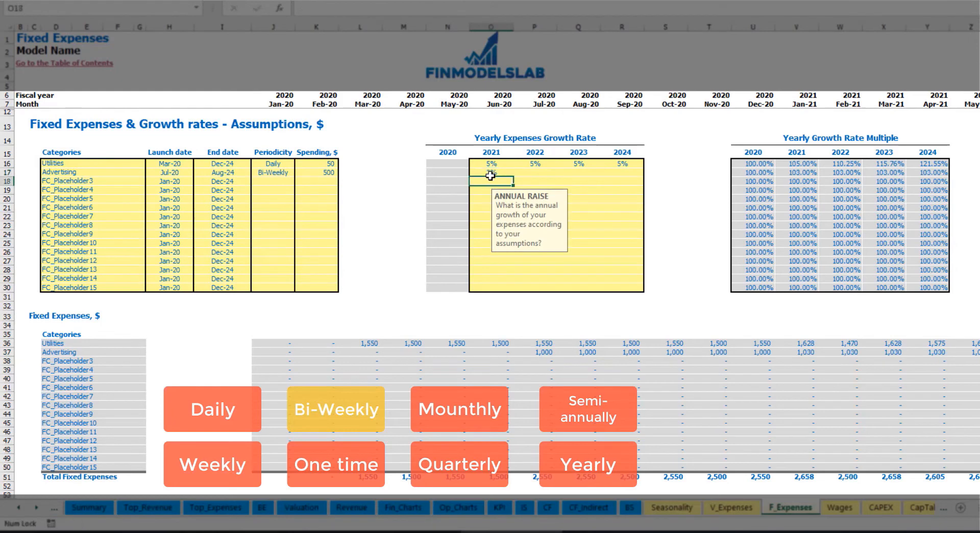
pyautogui.press('Up')
pyautogui.hotkey('ctrl', 'c')
pyautogui.press('Right')
pyautogui.hotkey('shift', 'Right')
pyautogui.hotkey('shift', 'Right')
pyautogui.hotkey('ctrl', 'v')
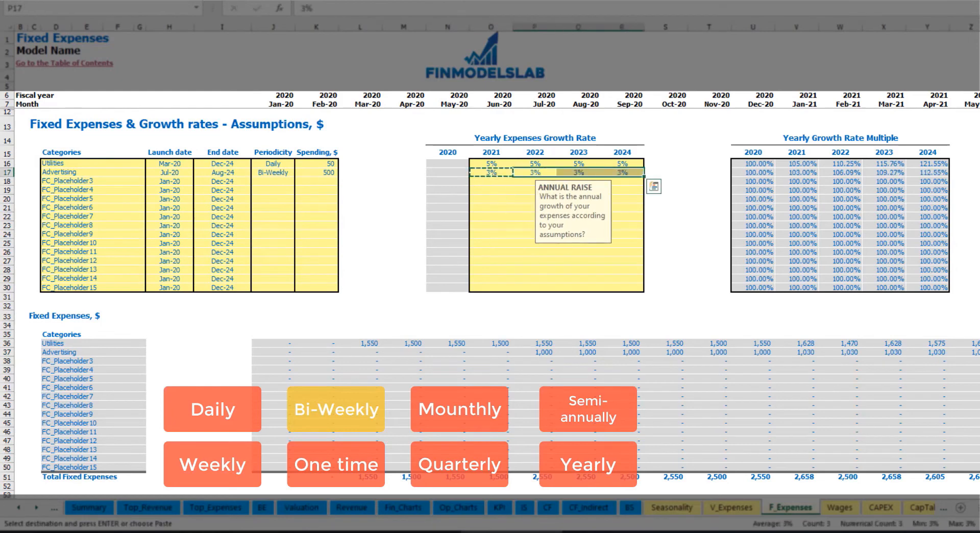
# Examine the monthly Advertising amounts in the Fixed Expenses table from January 2021 through 2024, along with the Advertising end date
pyautogui.click(961, 352)
pyautogui.click(936, 351)
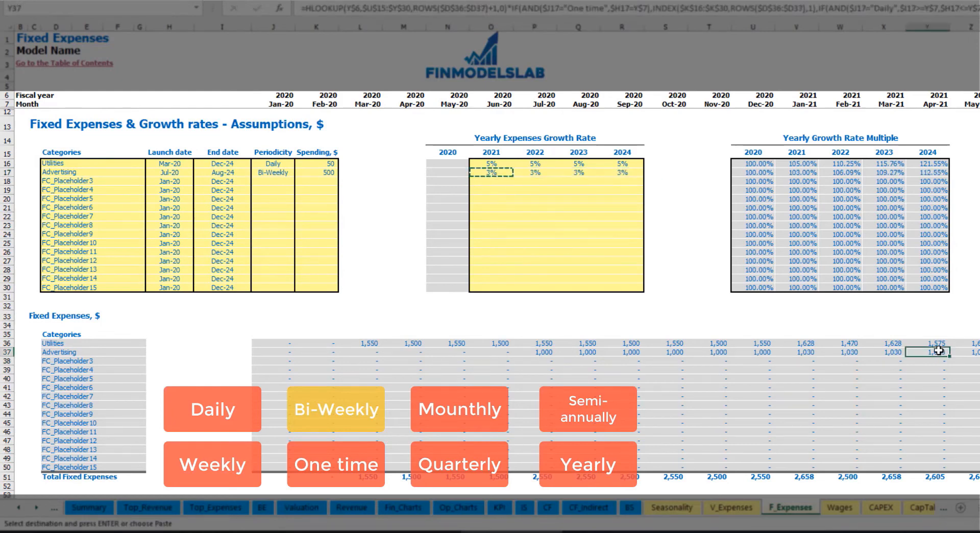
pyautogui.press('Left')
pyautogui.press('Left')
pyautogui.press('Left')
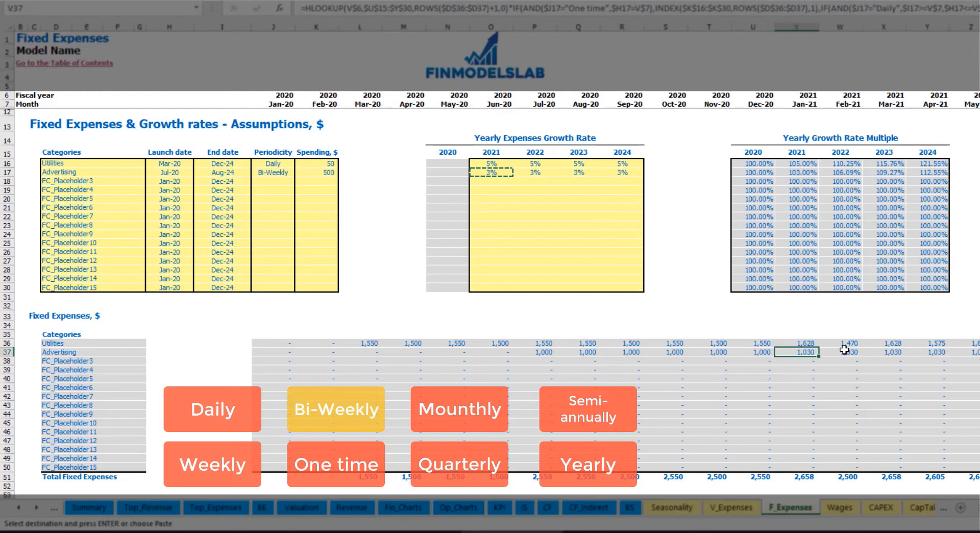
pyautogui.hscroll(14, 490, 285)
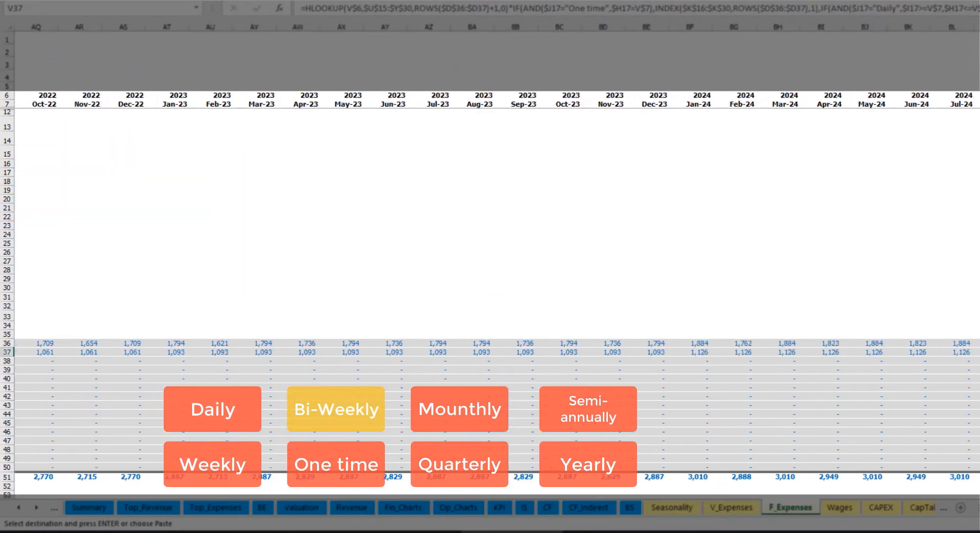
pyautogui.click(977, 27)
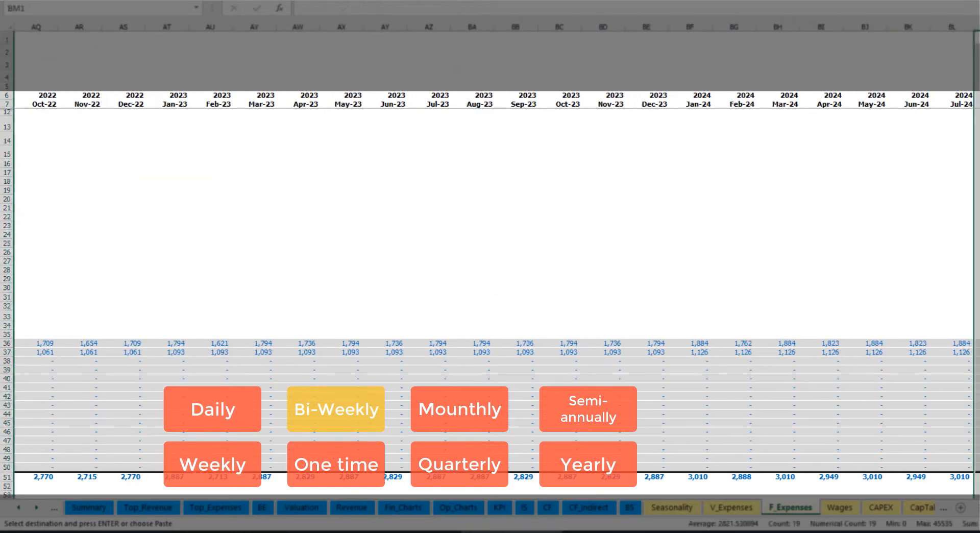
pyautogui.hscroll(-14, 244, 243)
pyautogui.click(241, 173)
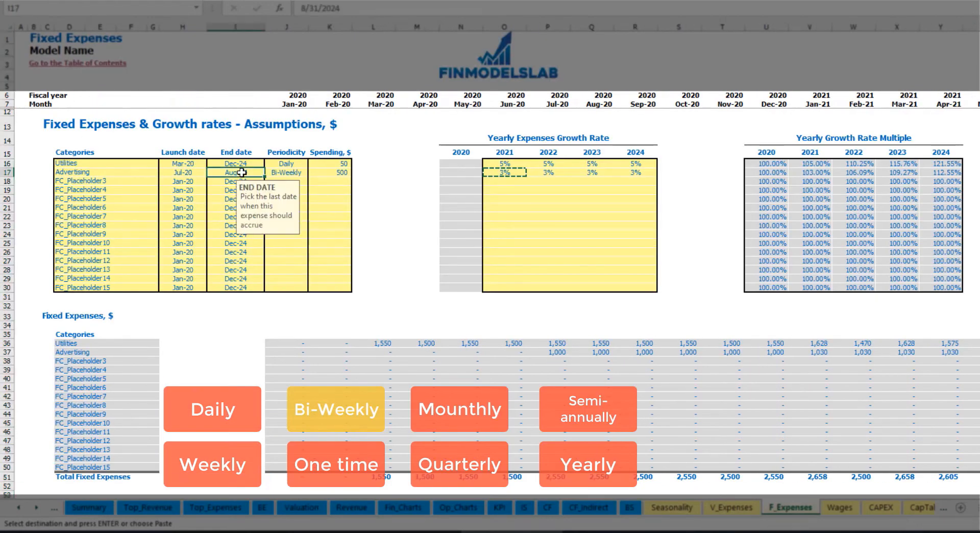
# Rename the third expense category as Office Setup and set its periodicity to One time
pyautogui.click(86, 181)
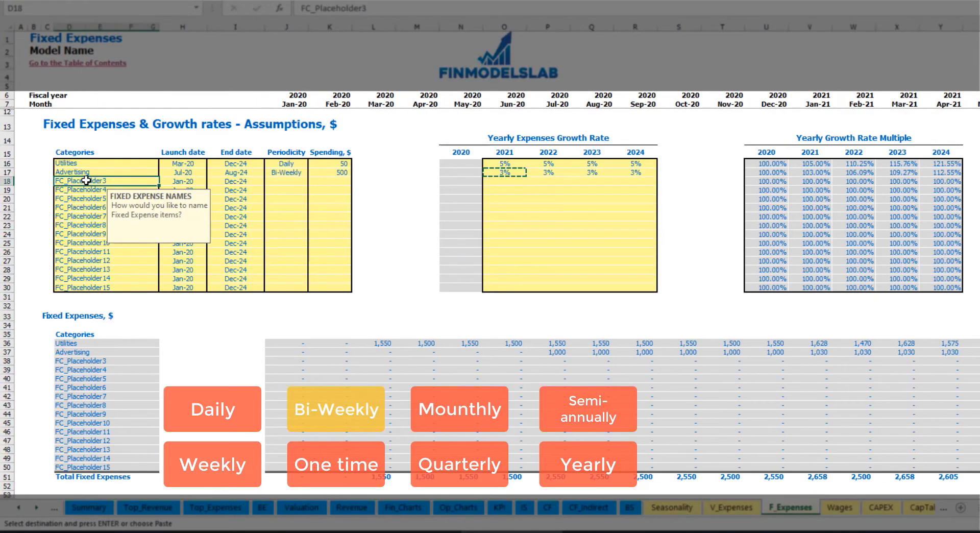
pyautogui.write('Se')
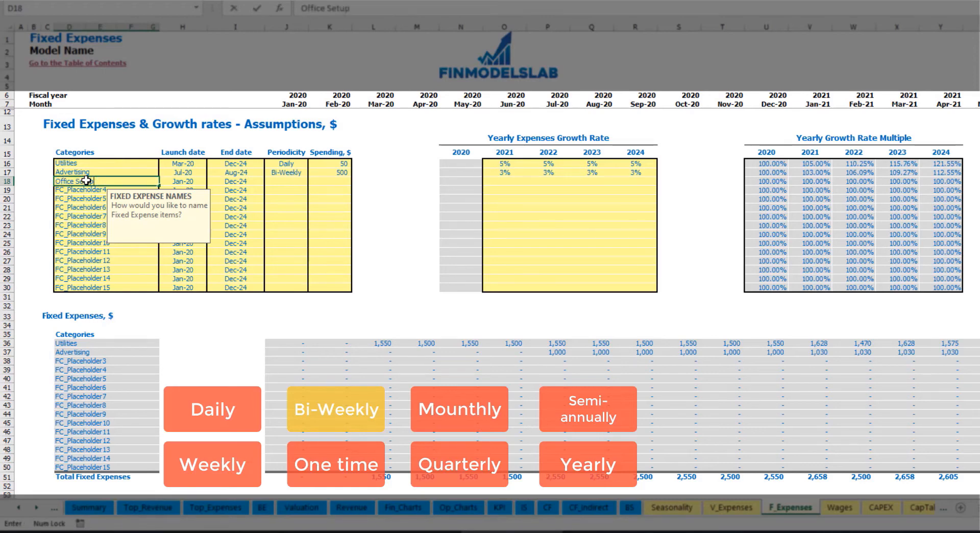
pyautogui.write('tup')
pyautogui.press('Return')
pyautogui.click(284, 181)
pyautogui.click(313, 181)
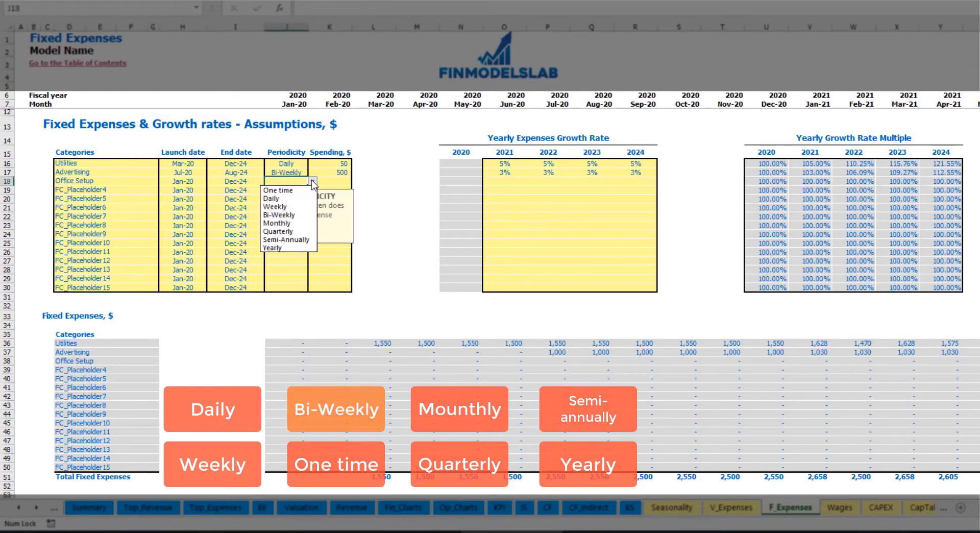
pyautogui.click(278, 190)
# Set the Office Setup launch date to Feb-20 and its spending to 5000
pyautogui.click(196, 181)
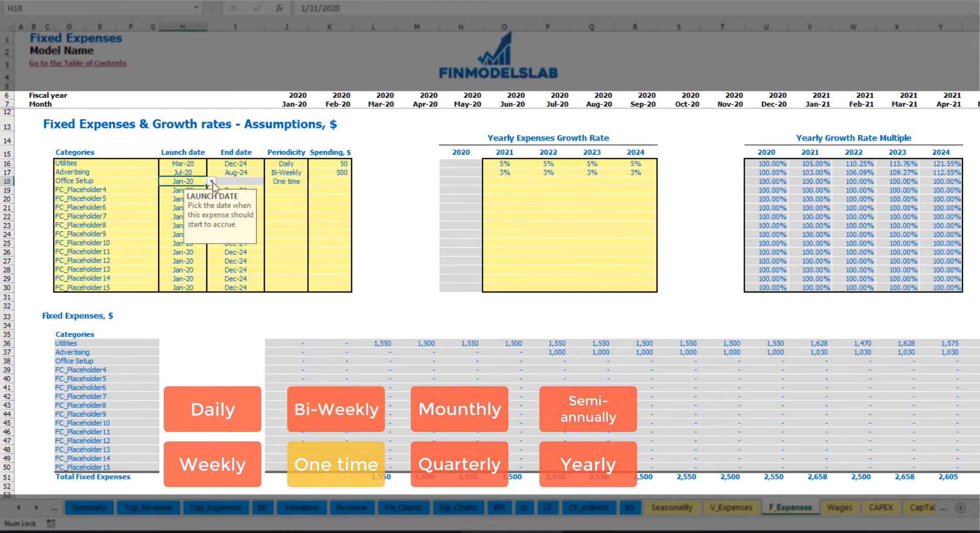
pyautogui.click(211, 181)
pyautogui.click(197, 199)
pyautogui.click(321, 181)
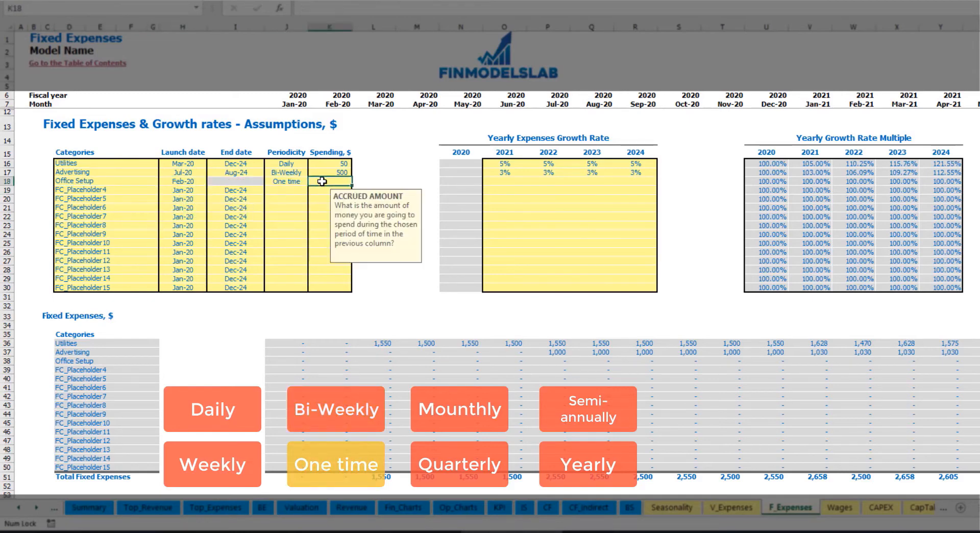
pyautogui.write('5000')
pyautogui.press('Return')
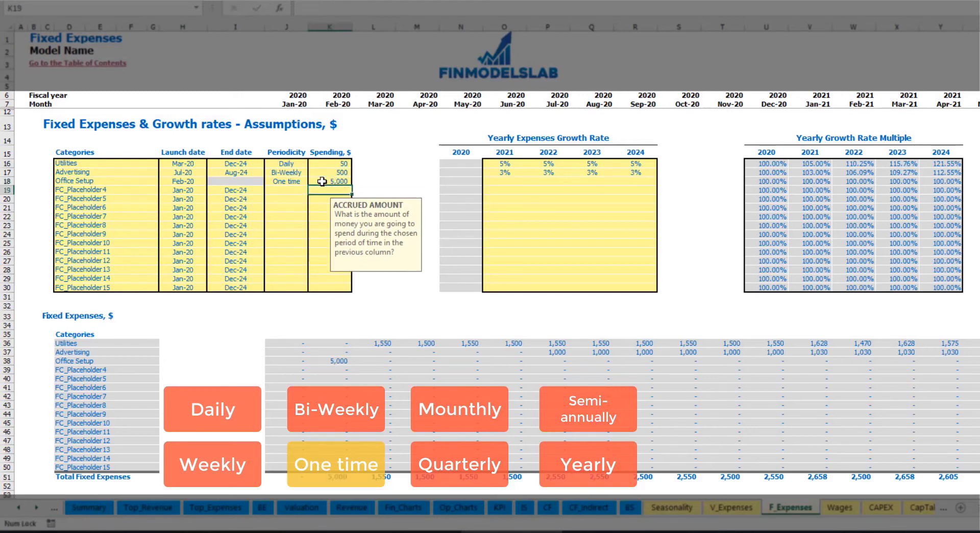
pyautogui.moveTo(505, 182); pyautogui.dragTo(634, 182)
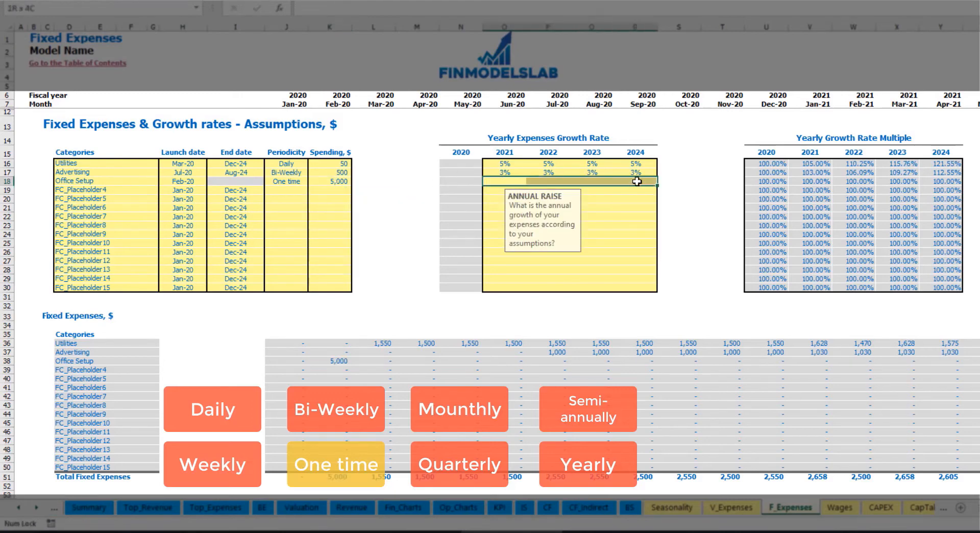
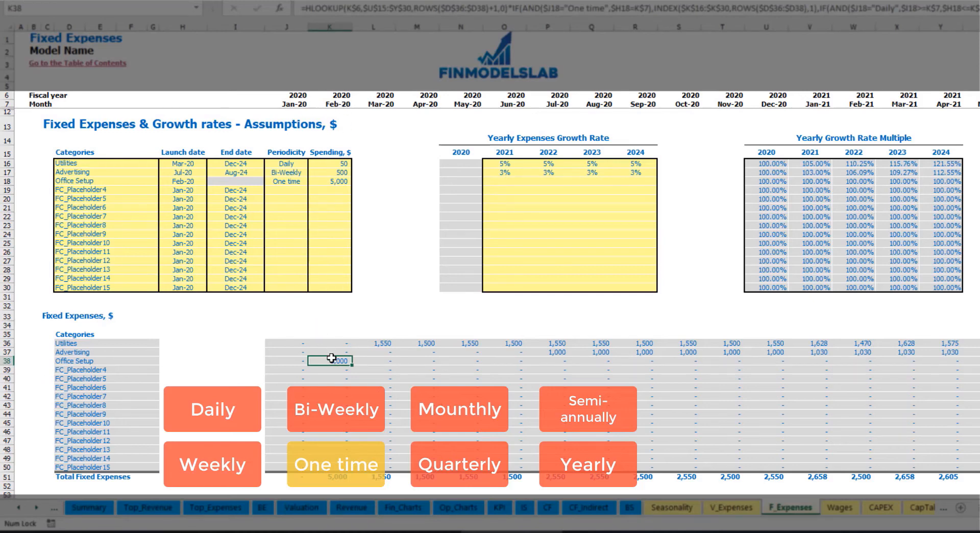
# Rename the fourth expense category as Insurance and check its launch and end dates
pyautogui.click(134, 193)
pyautogui.press('BackSpace')
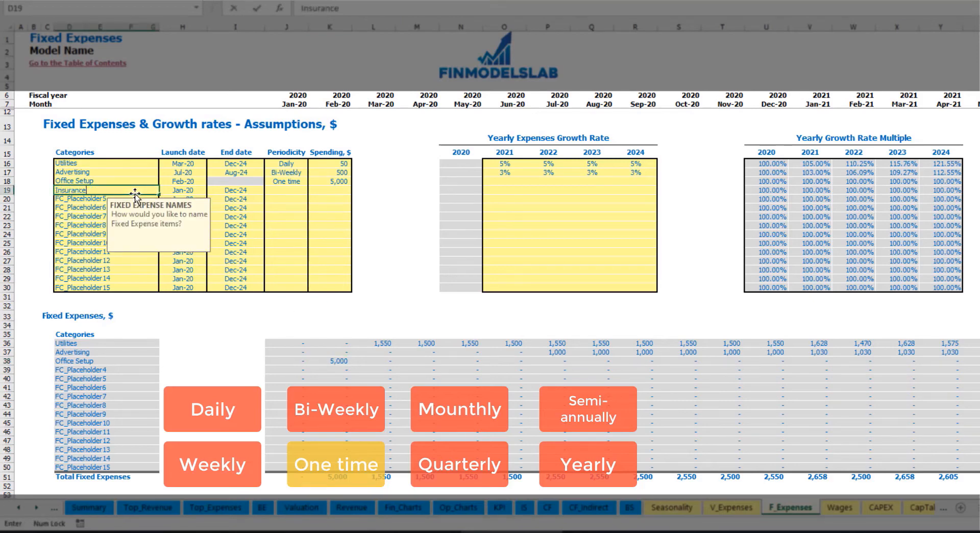
pyautogui.press('Return')
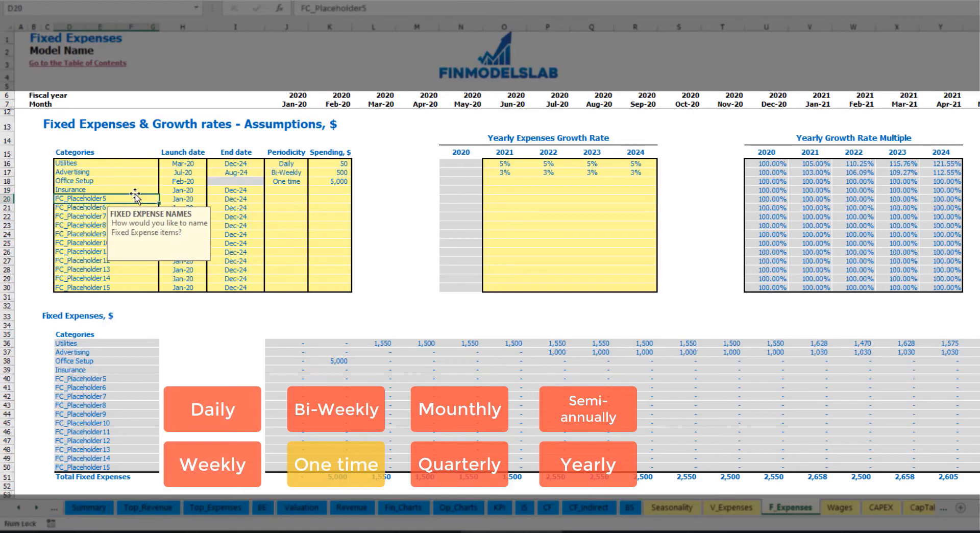
pyautogui.click(184, 192)
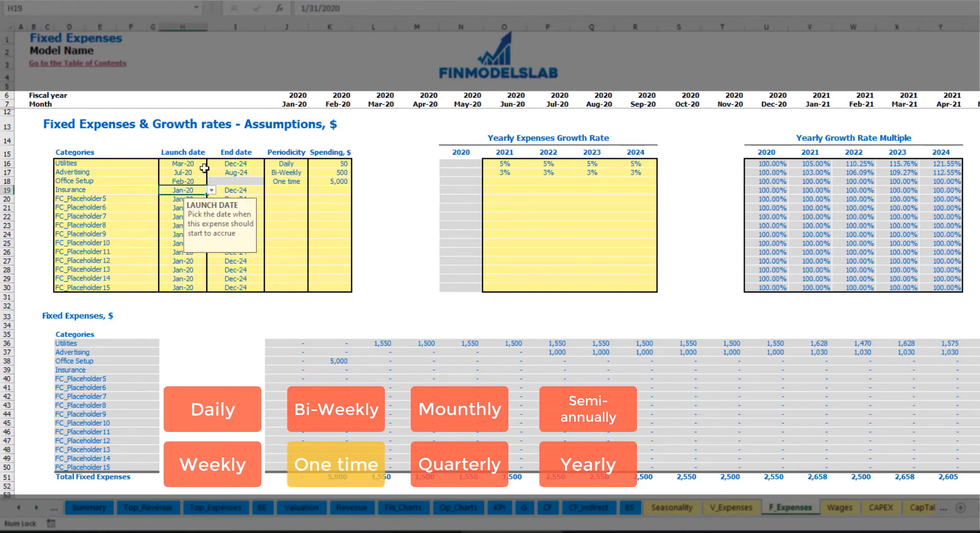
pyautogui.click(248, 191)
# Set the Insurance periodicity to Monthly and its spending to 1000
pyautogui.click(286, 190)
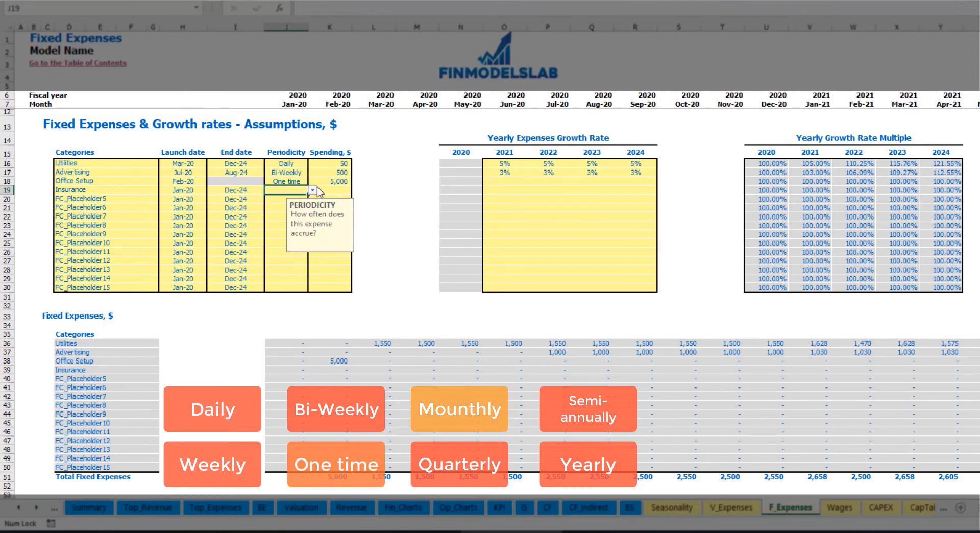
pyautogui.click(312, 190)
pyautogui.click(286, 232)
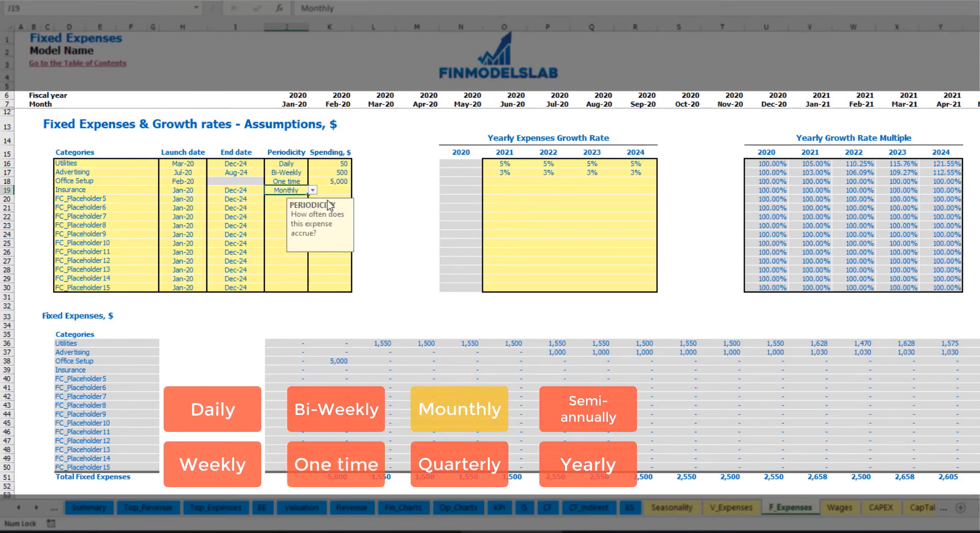
pyautogui.click(336, 190)
pyautogui.write('1,')
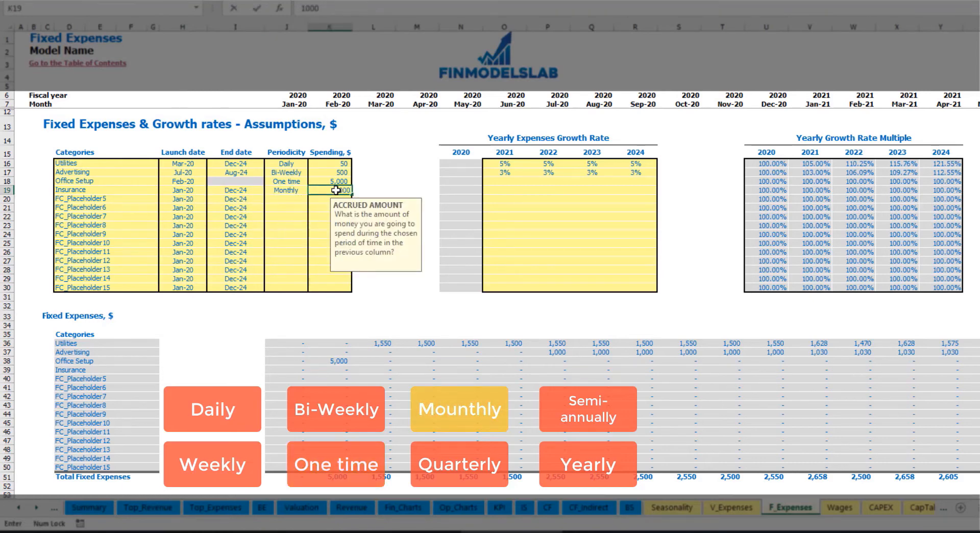
pyautogui.write('000')
pyautogui.press('Return')
# Enter the Insurance yearly expenses growth rates: 5% for 2021, 3% for 2022, 2% for 2023 and 1% for 2024
pyautogui.click(505, 192)
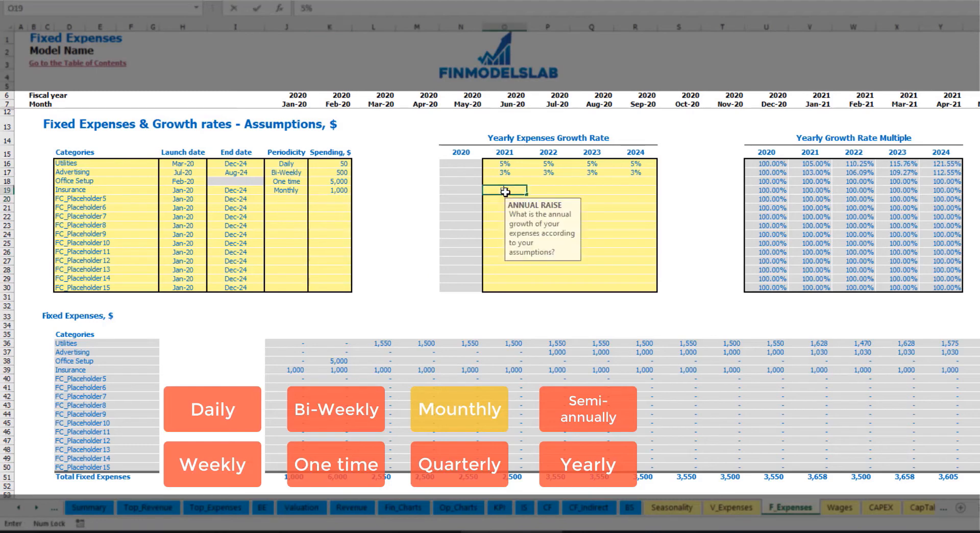
pyautogui.write('5%')
pyautogui.hotkey('ctrl', 'Return')
pyautogui.press('Right')
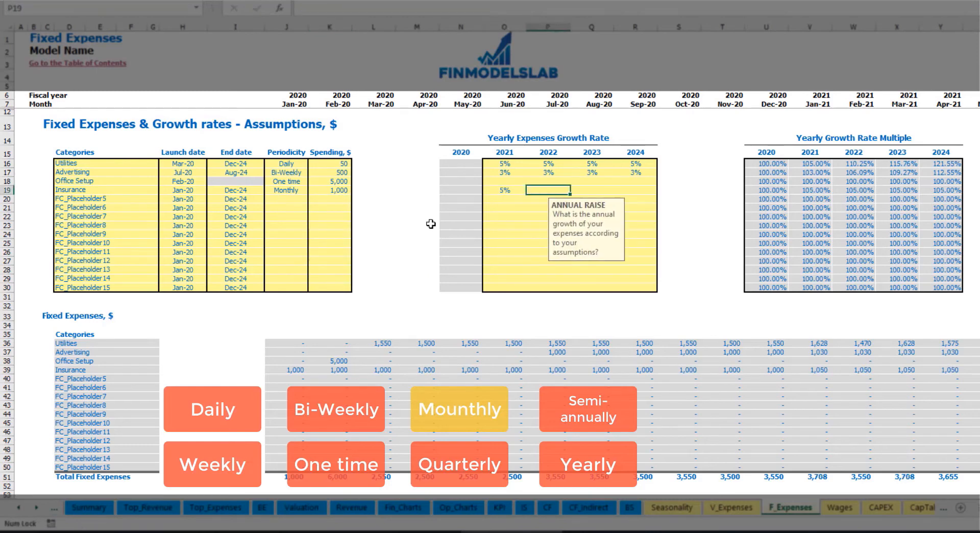
pyautogui.write('3%')
pyautogui.hotkey('ctrl', 'Return')
pyautogui.press('Right')
pyautogui.write('2%')
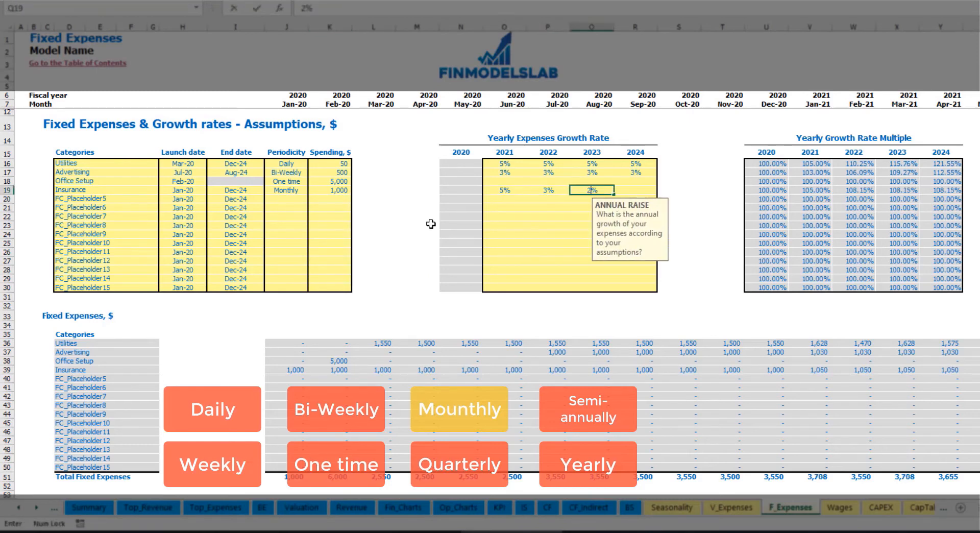
pyautogui.press('Right')
pyautogui.write('1%')
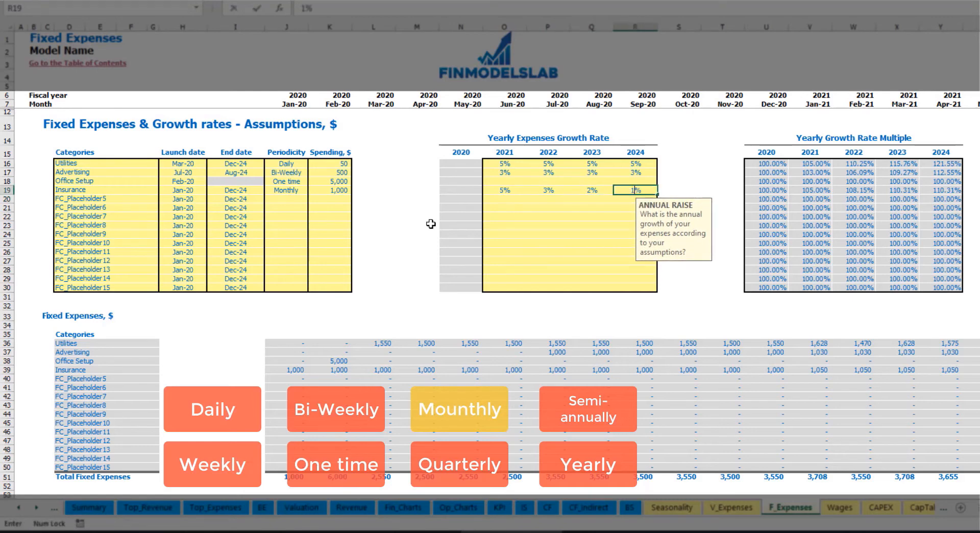
pyautogui.press('Return')
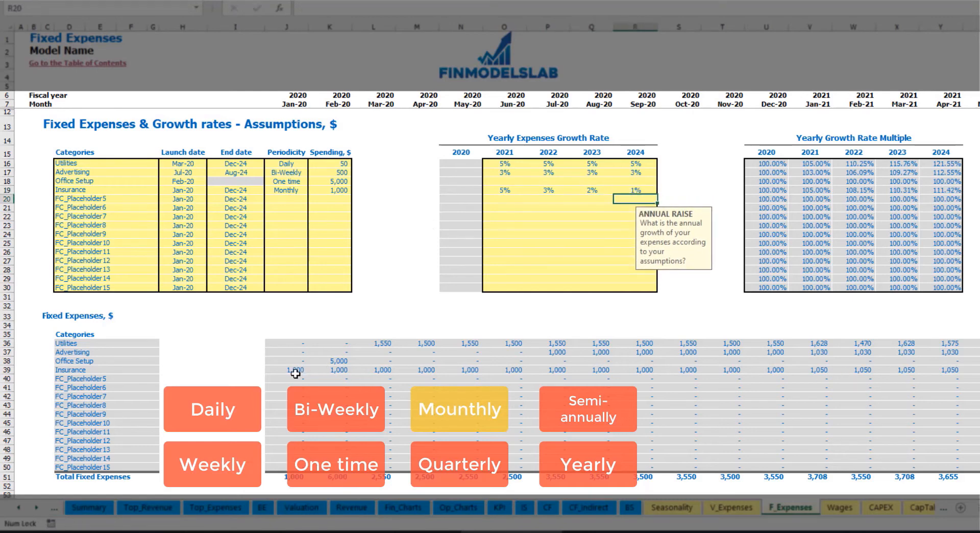
# Examine the monthly Insurance amounts in the Fixed Expenses table from January 2020 through 2021
pyautogui.moveTo(295, 371); pyautogui.dragTo(797, 370)
pyautogui.click(796, 370)
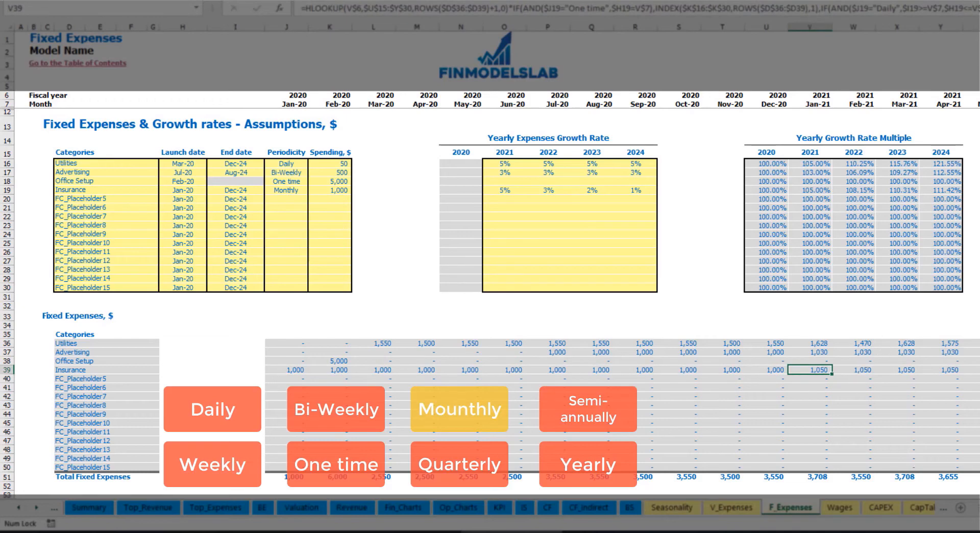
pyautogui.hscroll(6, 490, 255)
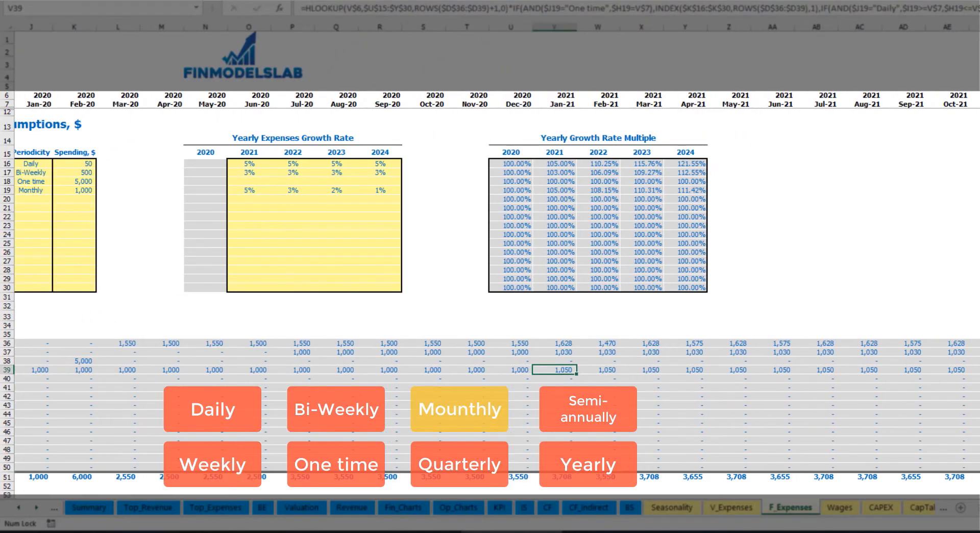
pyautogui.click(977, 27)
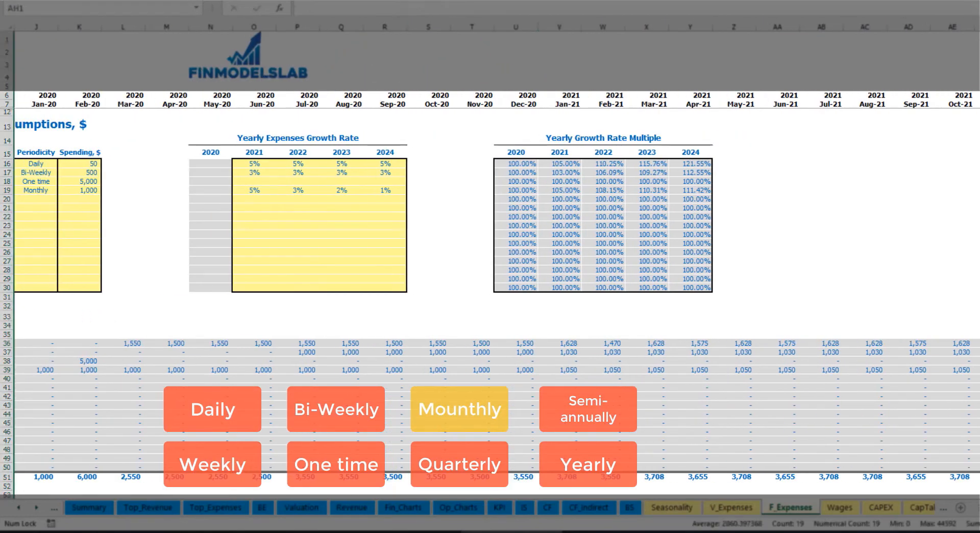
pyautogui.click(977, 370)
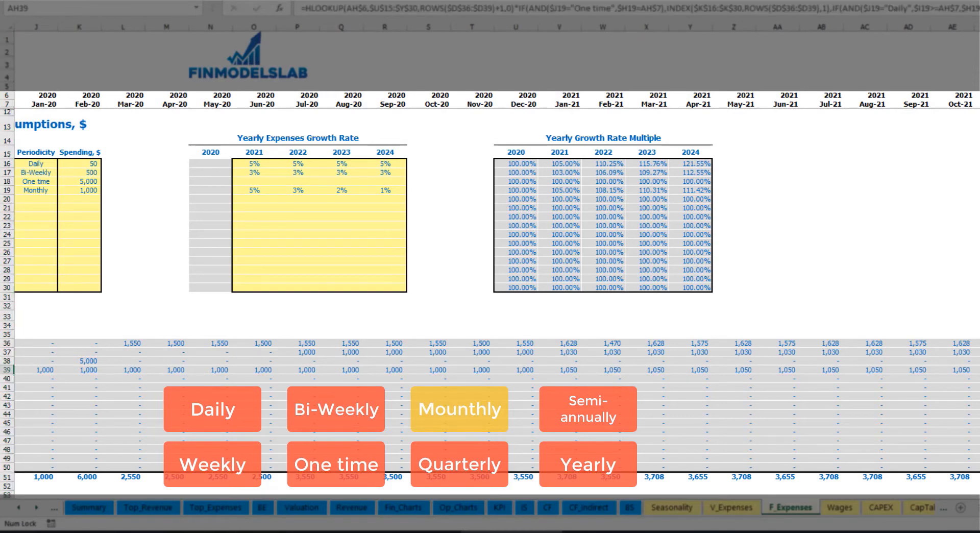
# Change the Insurance periodicity to Quarterly and check its amounts for January, April and July 2020
pyautogui.hscroll(-9, 750, 393)
pyautogui.click(295, 191)
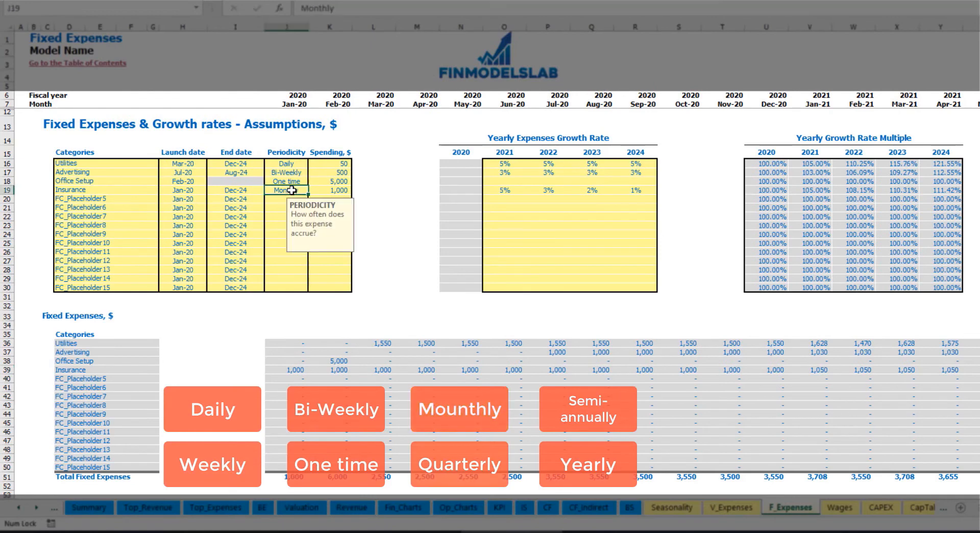
pyautogui.click(311, 191)
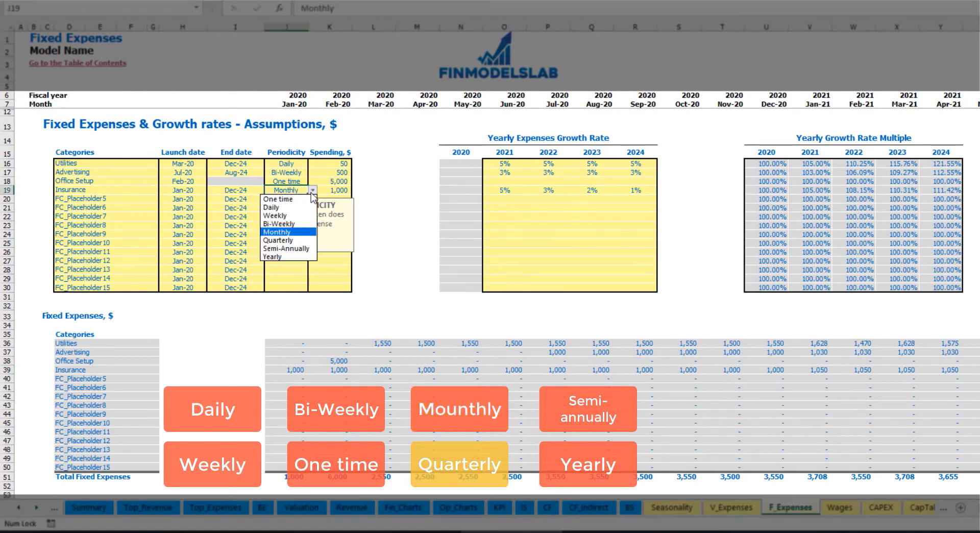
pyautogui.click(311, 241)
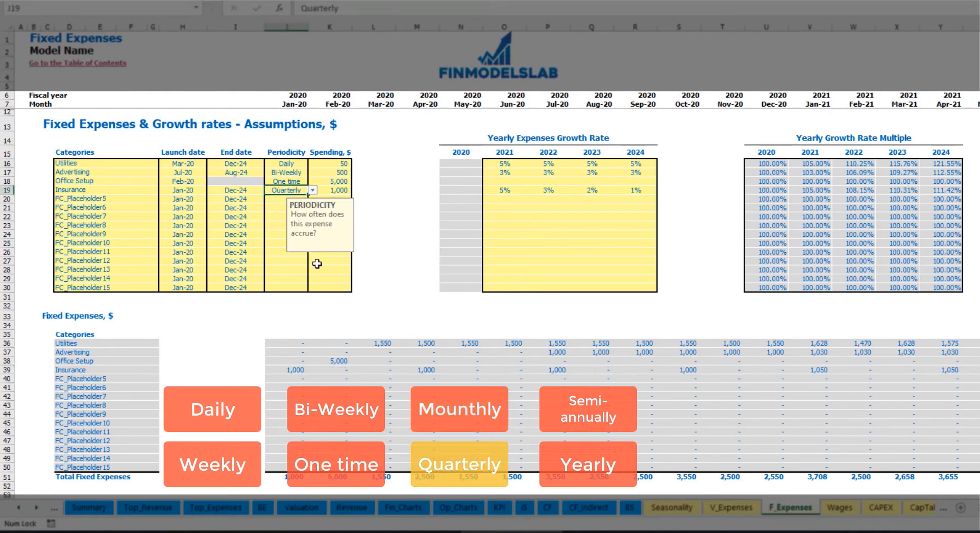
pyautogui.click(294, 370)
pyautogui.click(421, 367)
pyautogui.click(548, 369)
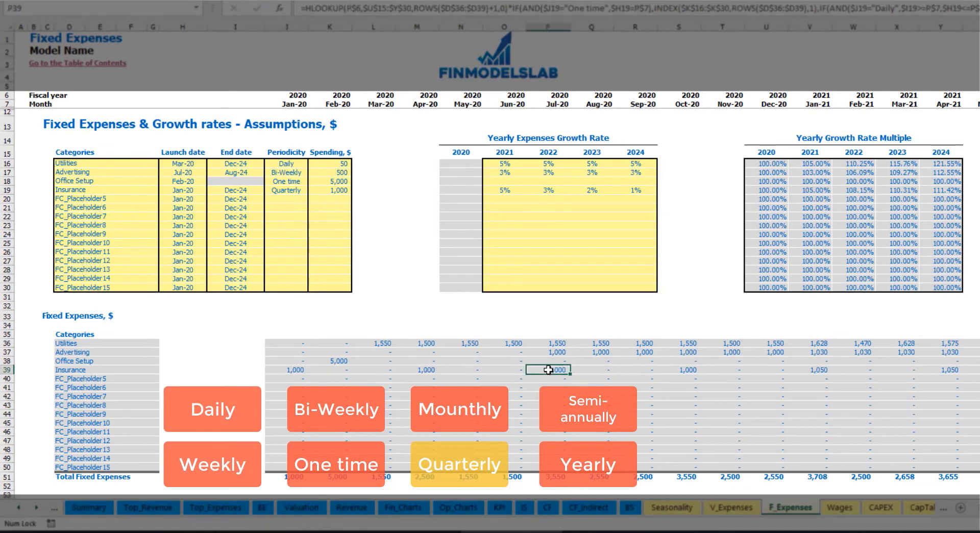
# Set the Insurance launch date to Feb-20 and check its amounts for February, May and August 2020
pyautogui.click(198, 189)
pyautogui.click(211, 189)
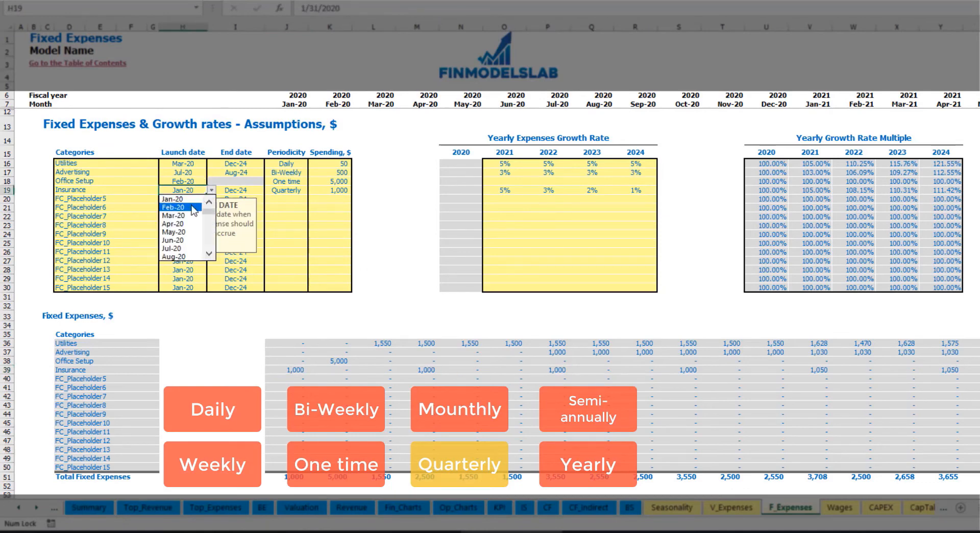
pyautogui.click(193, 207)
pyautogui.click(338, 370)
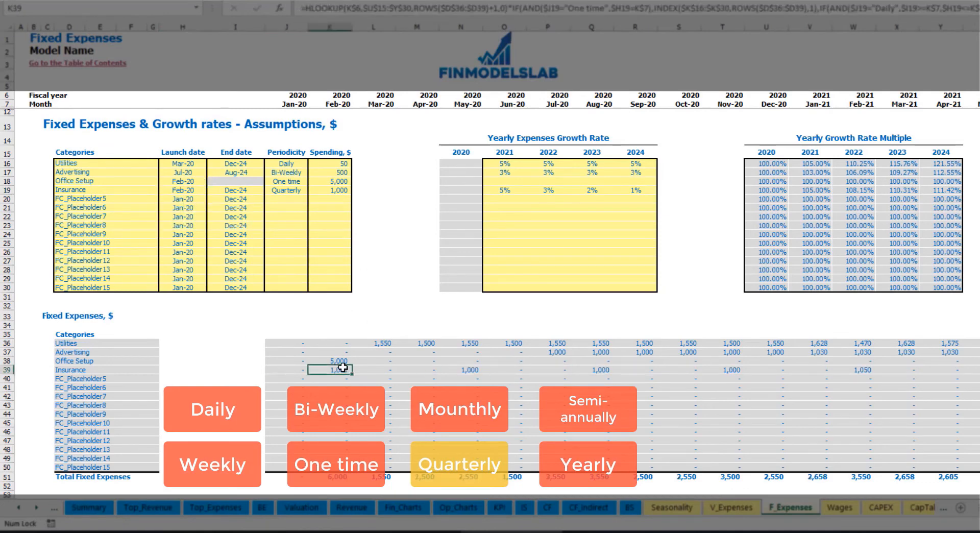
pyautogui.click(470, 368)
pyautogui.click(599, 369)
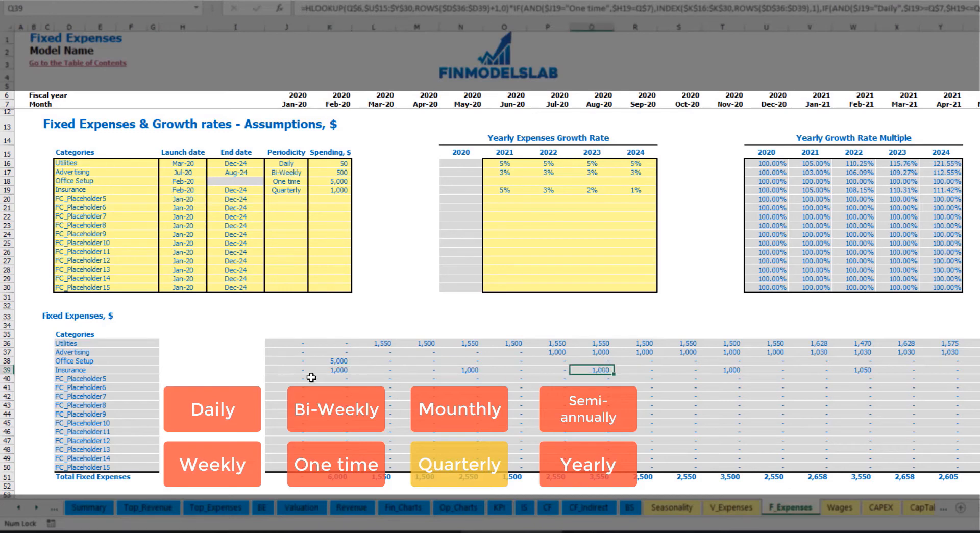
# Change the Insurance periodicity to Semi-Annually and check its amounts from February 2020 to February 2021
pyautogui.click(330, 371)
pyautogui.click(472, 371)
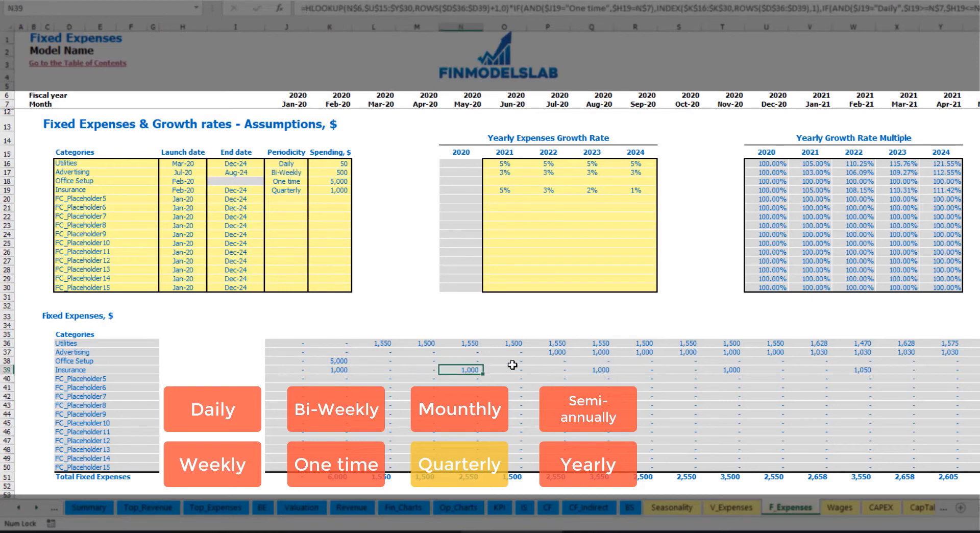
pyautogui.click(306, 190)
pyautogui.click(313, 190)
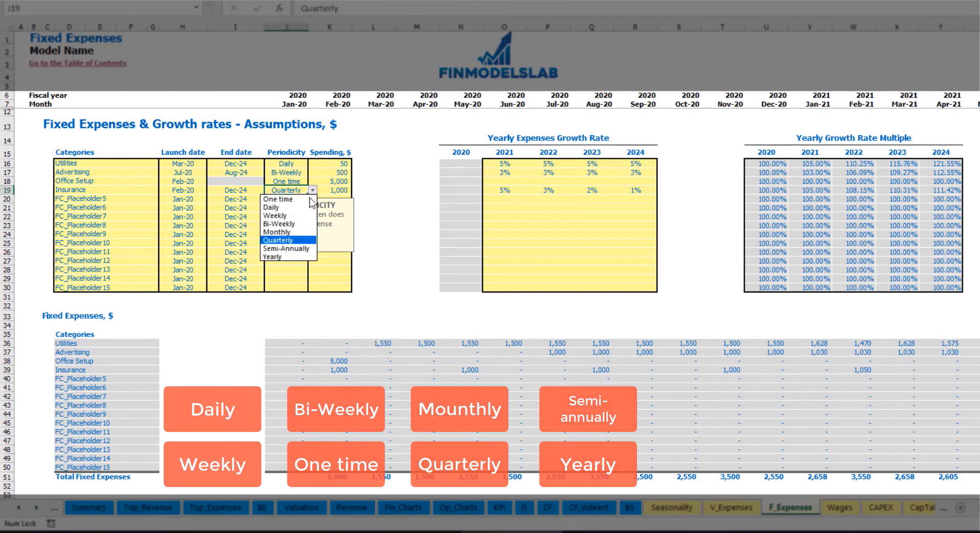
pyautogui.click(286, 248)
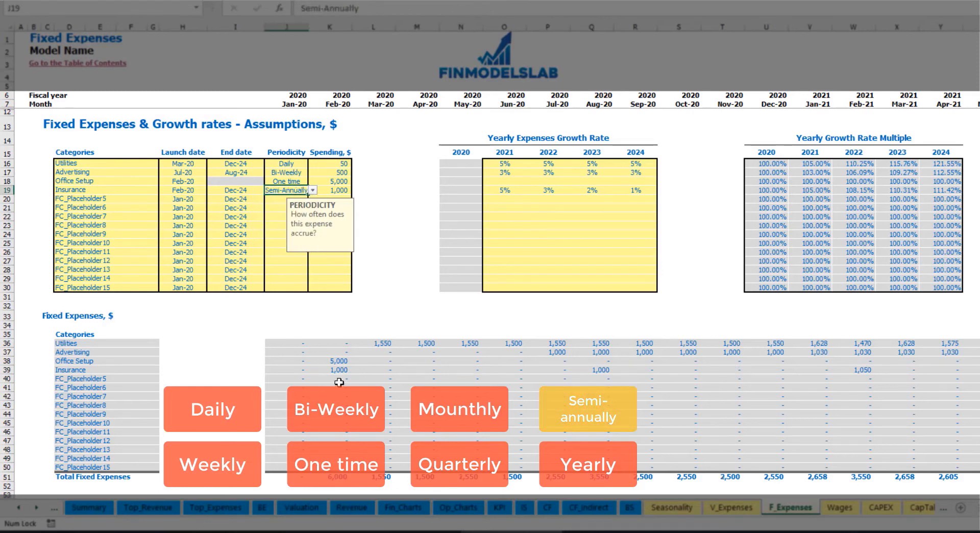
pyautogui.moveTo(334, 372); pyautogui.dragTo(818, 370)
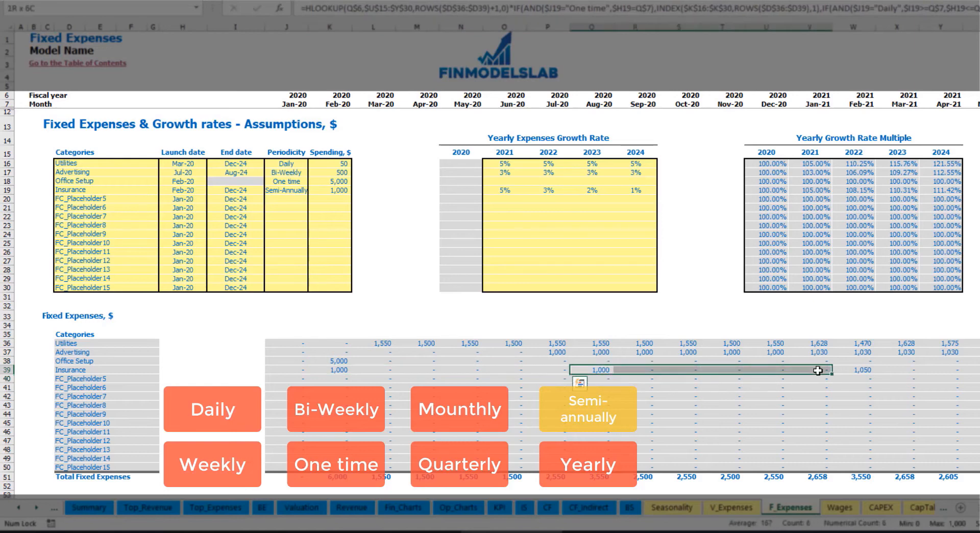
pyautogui.click(854, 378)
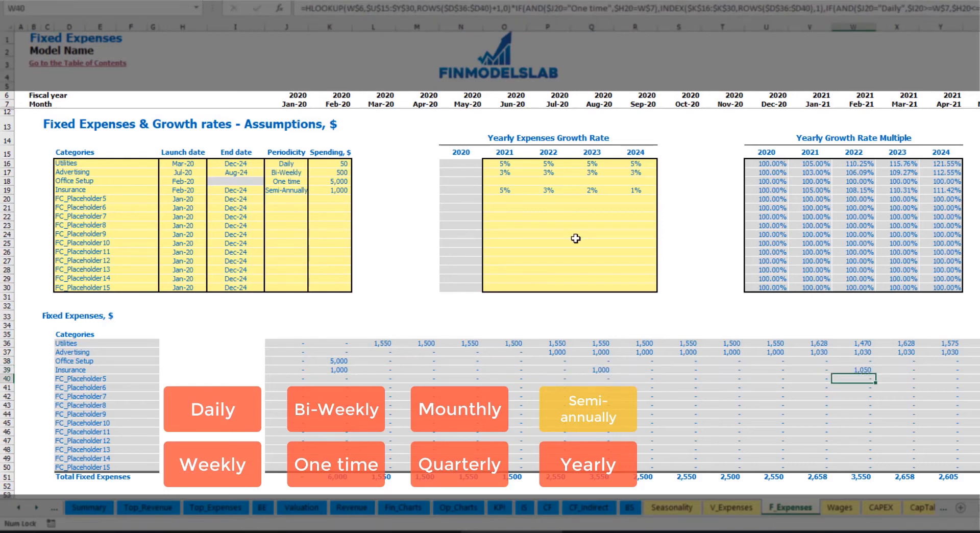
# Set the Insurance periodicity to Yearly and check its amounts from February 2020 onward along with its launch and end dates
pyautogui.click(297, 191)
pyautogui.click(312, 190)
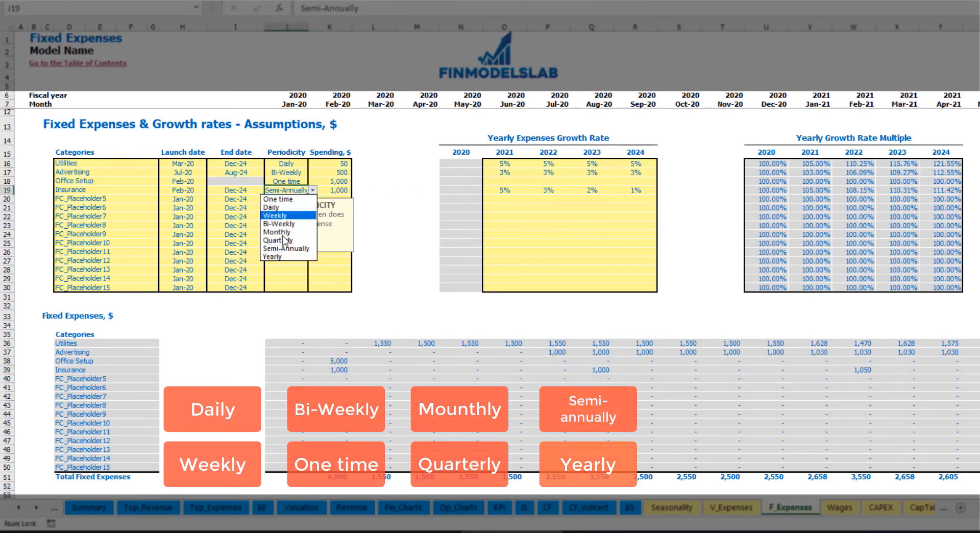
pyautogui.click(280, 256)
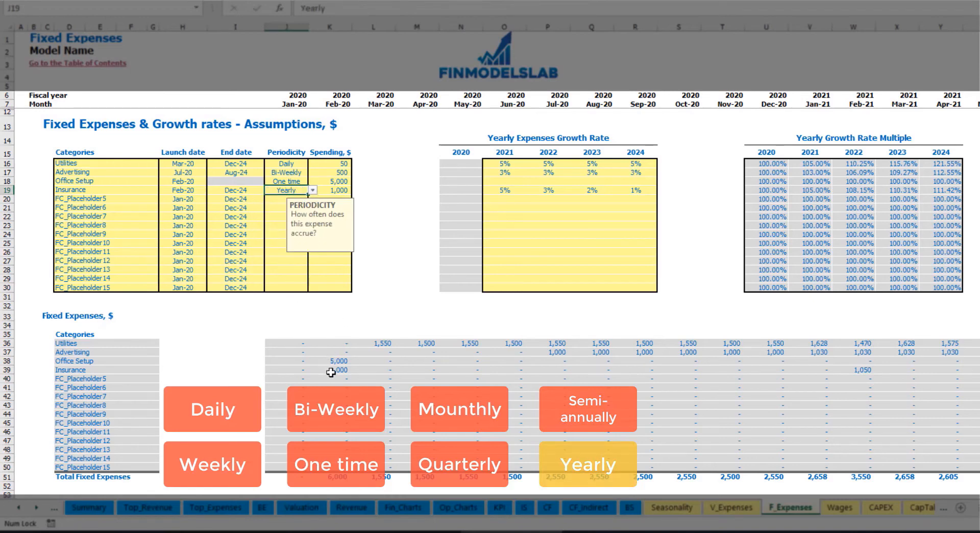
pyautogui.moveTo(332, 372); pyautogui.dragTo(970, 372)
pyautogui.click(189, 190)
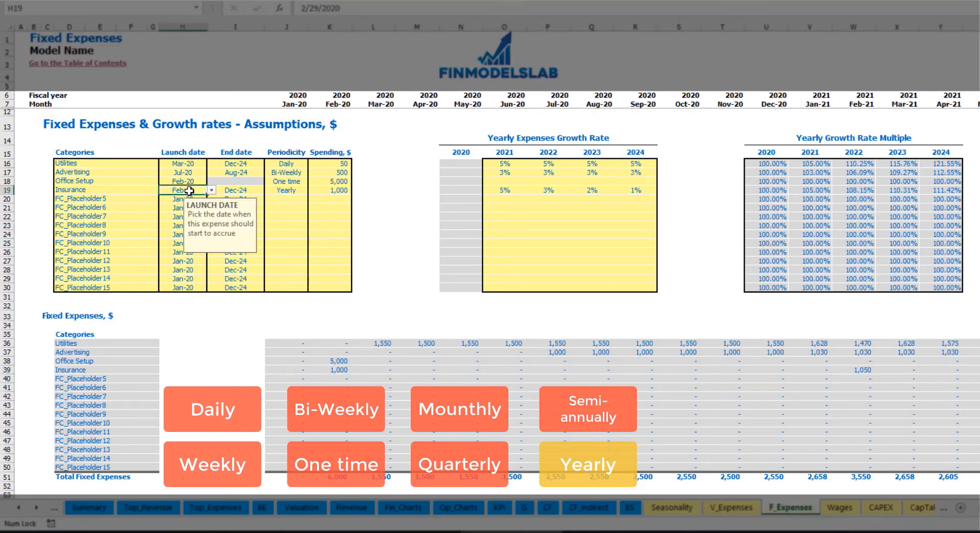
pyautogui.click(238, 191)
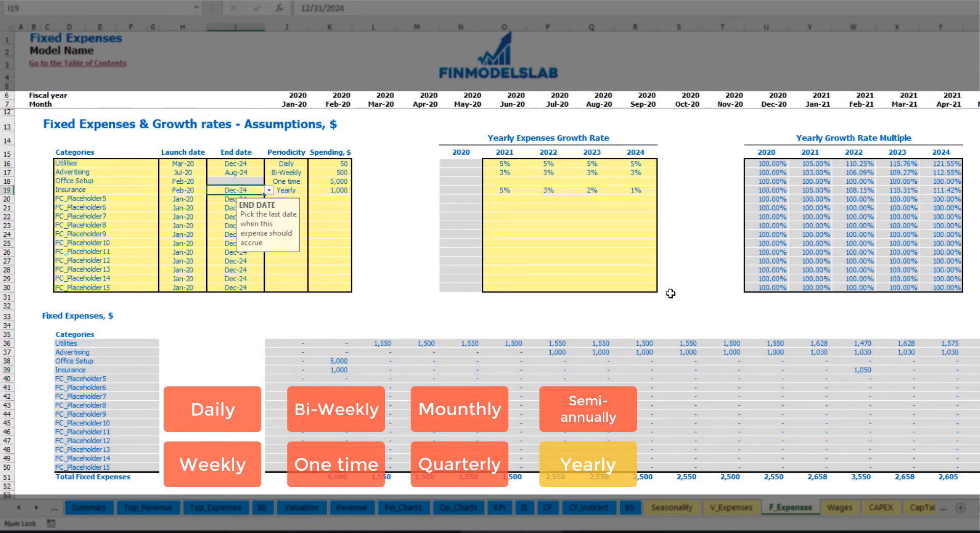
pyautogui.click(686, 287)
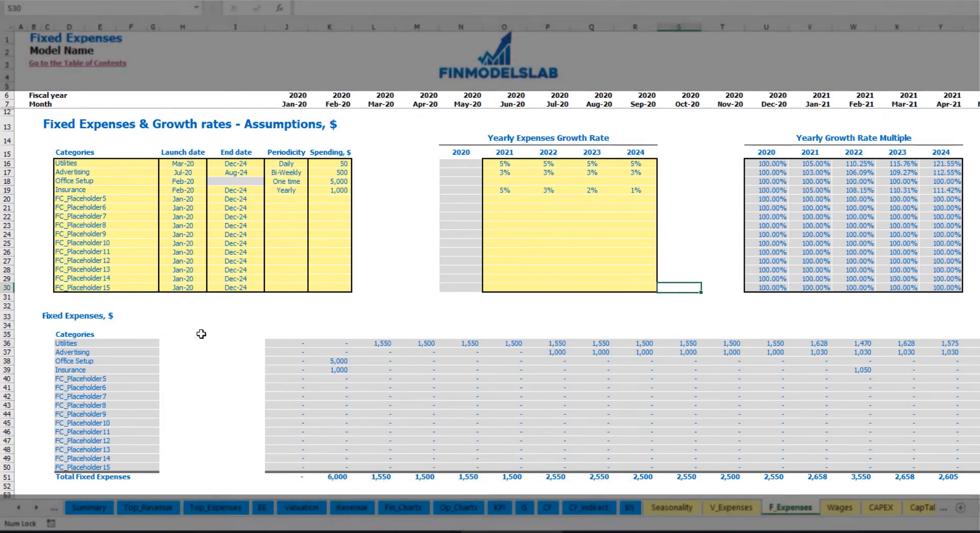
# Review the Fixed Expenses table and expand Total Fixed Expenses on the Income Statement sheet to examine its individual categories
pyautogui.moveTo(285, 346); pyautogui.dragTo(898, 464)
pyautogui.click(521, 508)
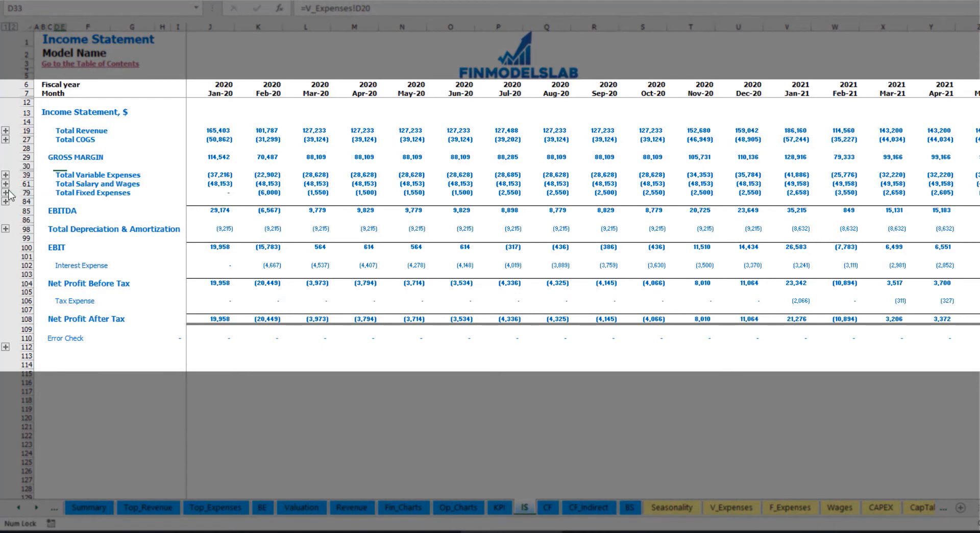
pyautogui.click(57, 193)
pyautogui.click(6, 193)
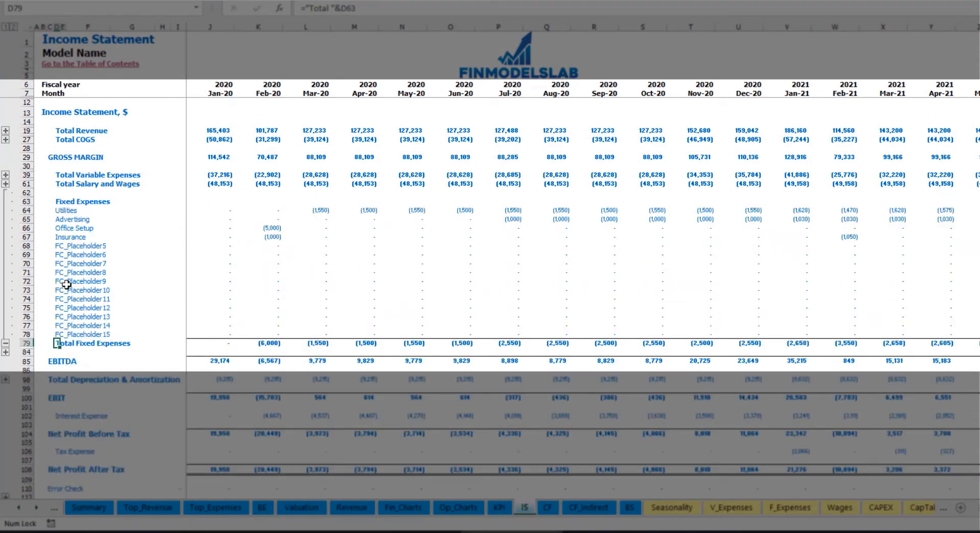
pyautogui.moveTo(27, 211); pyautogui.dragTo(64, 334)
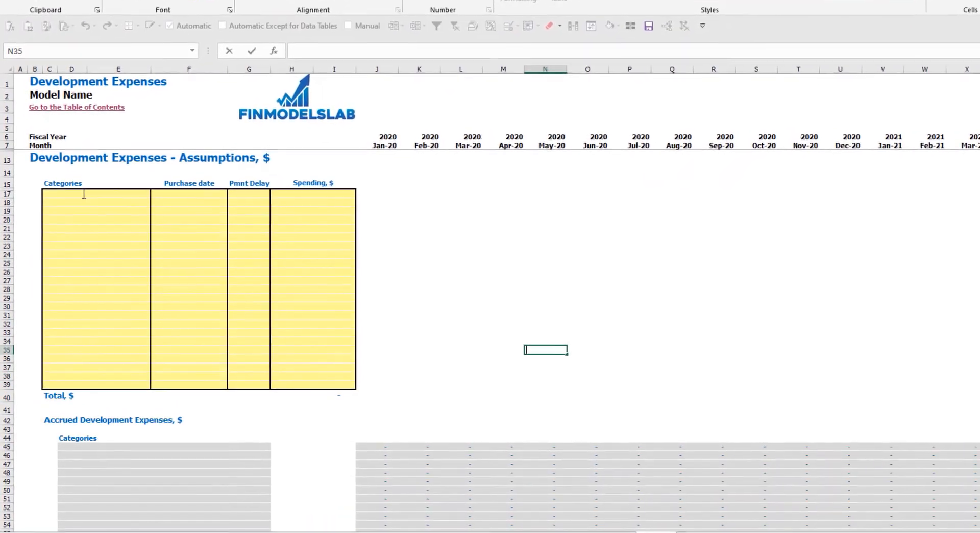
# Enter Kitchen and Other dev exp as the first two categories in the Development Expenses assumptions
pyautogui.click(74, 213)
pyautogui.write('Kitc')
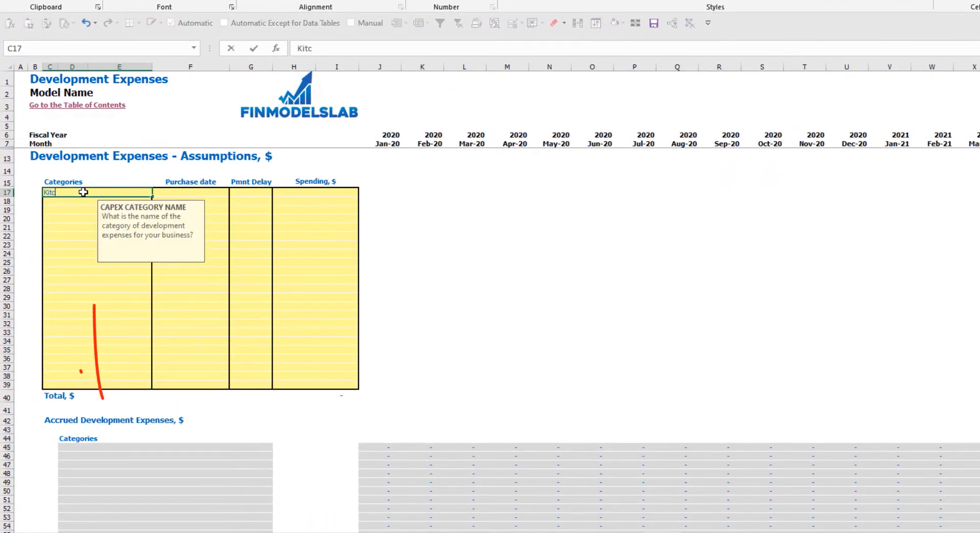
pyautogui.write('hen')
pyautogui.press('Return')
pyautogui.write('Other dev exp')
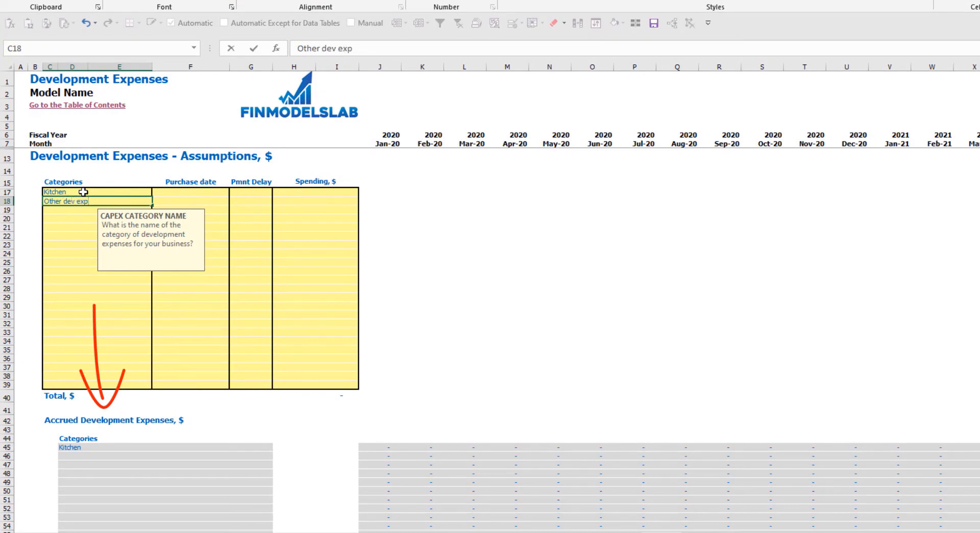
pyautogui.press('Return')
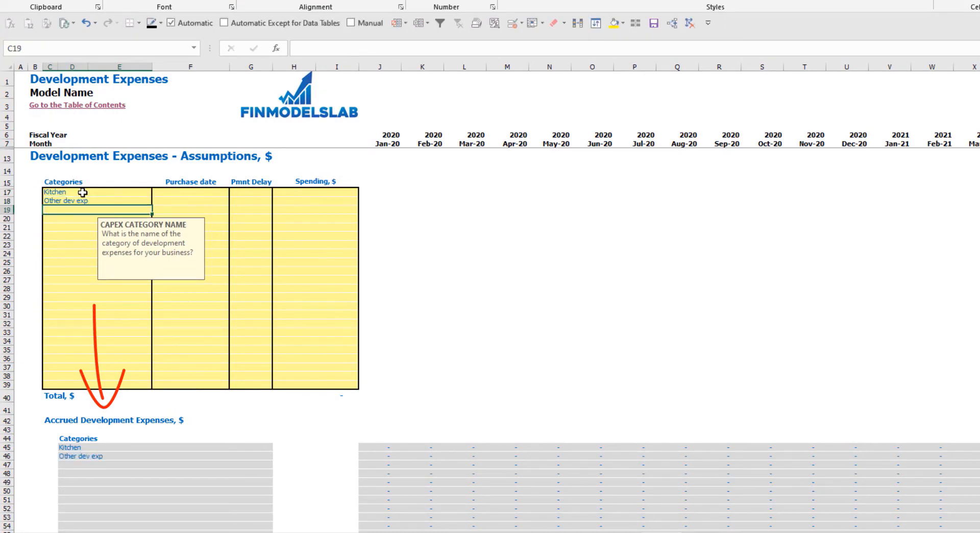
# Set the purchase dates to Feb-20 for Kitchen and Mar-20 for Other dev exp
pyautogui.click(206, 190)
pyautogui.click(233, 192)
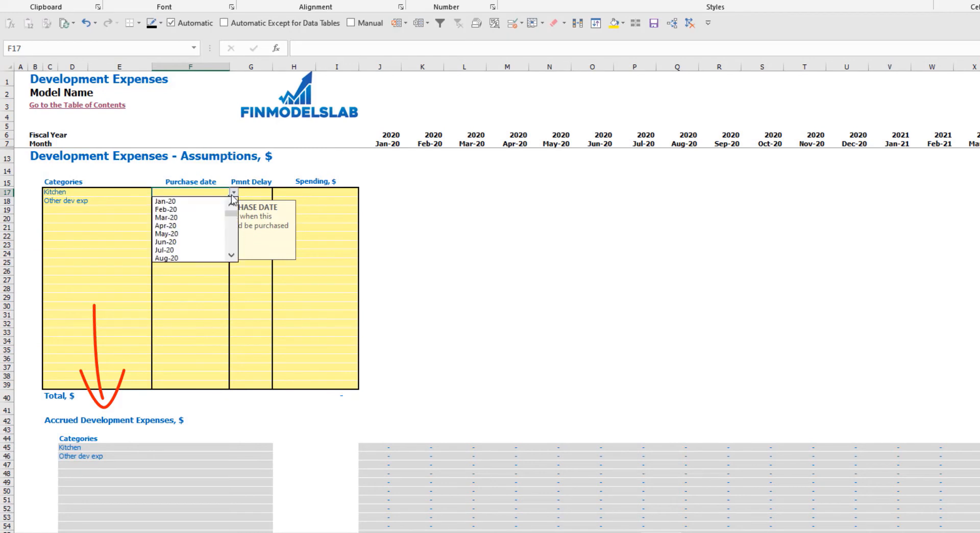
pyautogui.click(200, 209)
pyautogui.click(188, 200)
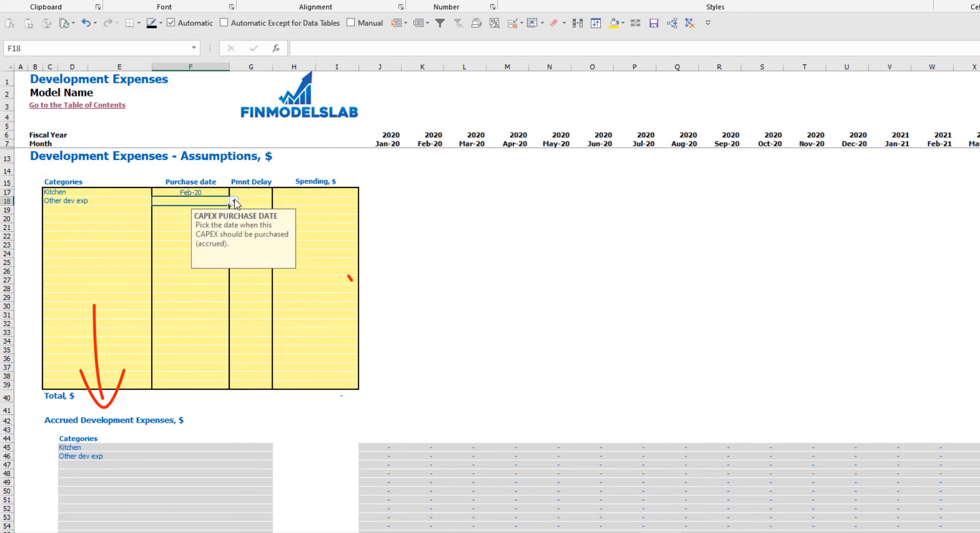
pyautogui.click(233, 201)
pyautogui.click(200, 226)
# Enter spending of 50,000 for Kitchen and 10,000 for Other dev exp
pyautogui.click(320, 196)
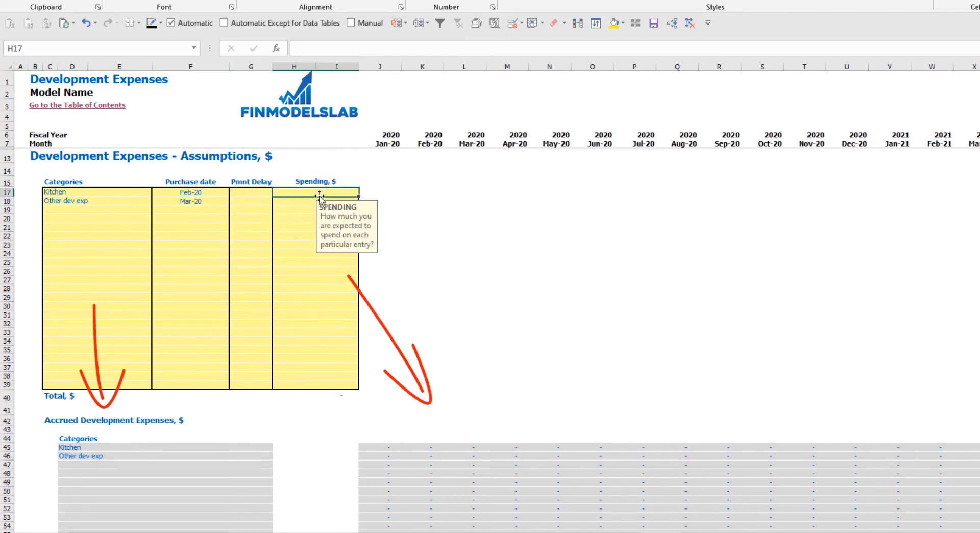
pyautogui.write('50,000')
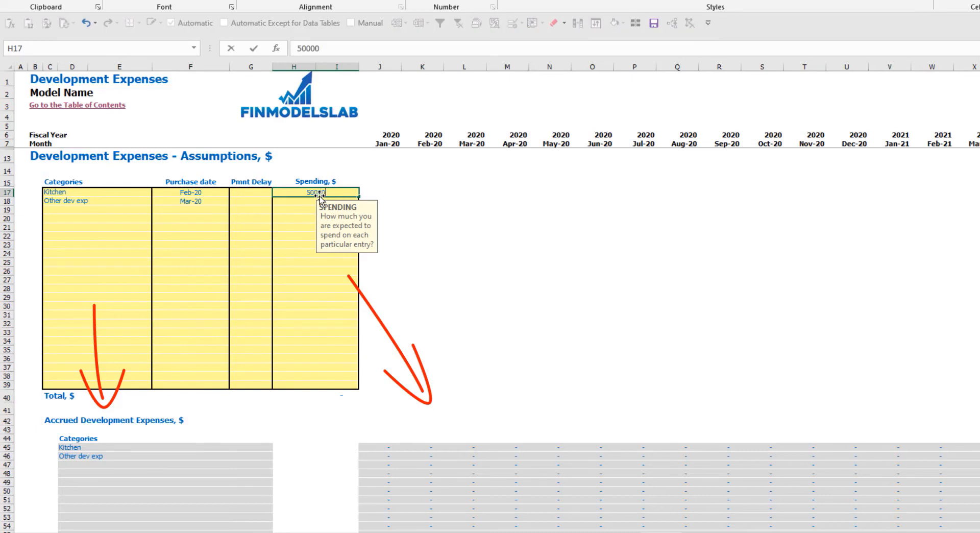
pyautogui.press('Return')
pyautogui.write('10,')
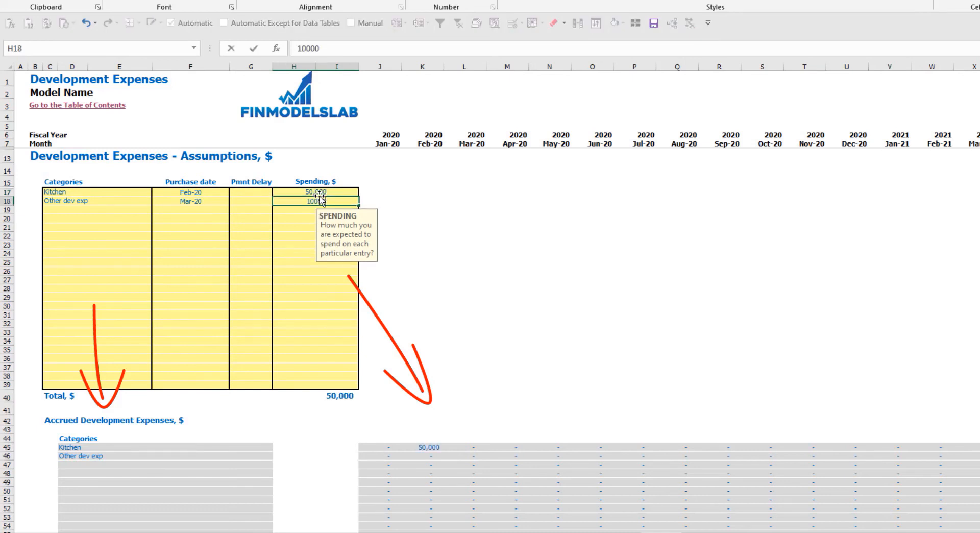
pyautogui.write('000')
pyautogui.press('Return')
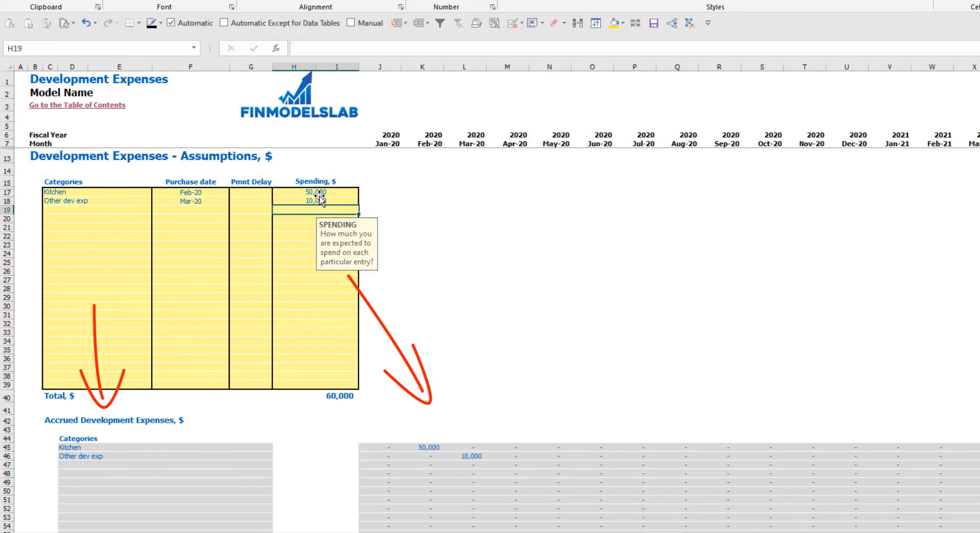
# Set the Kitchen payment delay to 2M and check its April 2020 amount under Paid Development Expenses
pyautogui.click(253, 196)
pyautogui.click(277, 192)
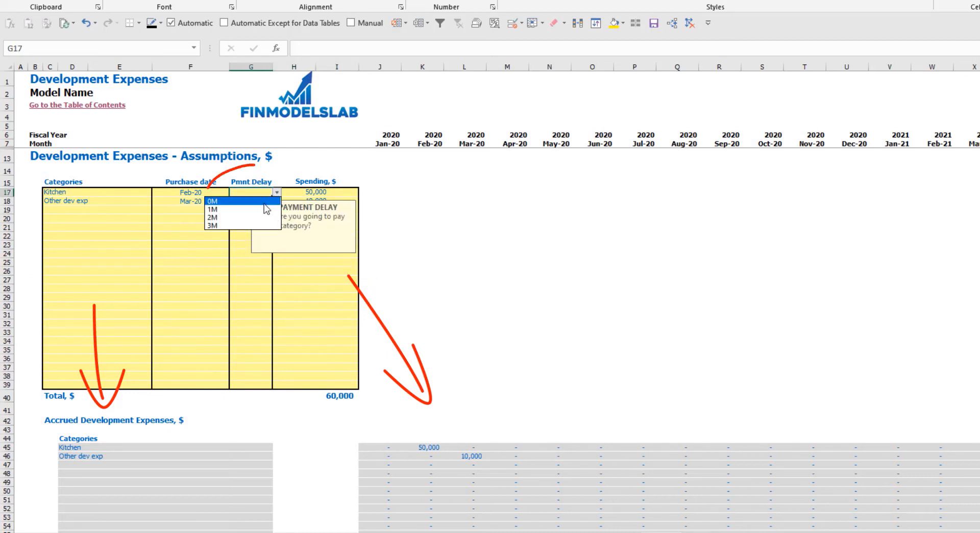
pyautogui.click(260, 217)
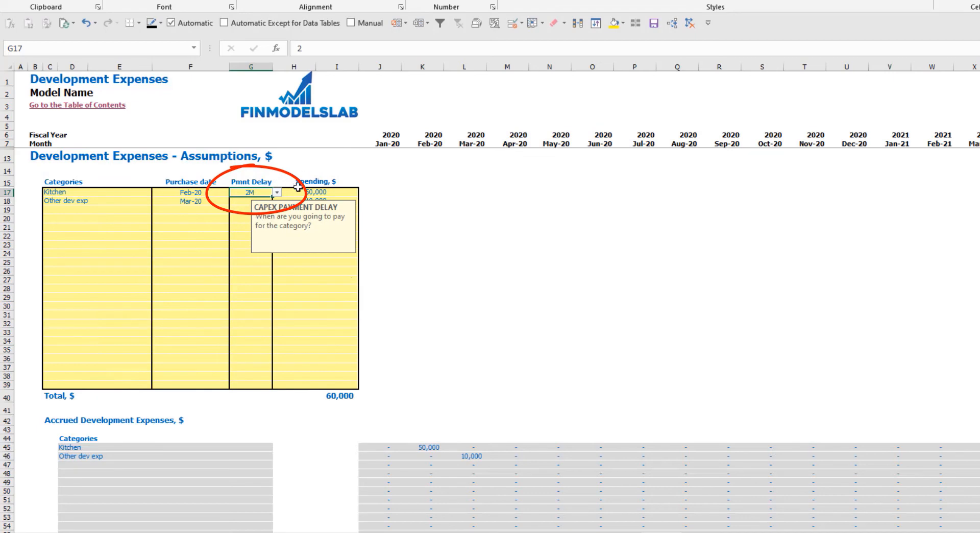
pyautogui.scroll(-10, 473, 422)
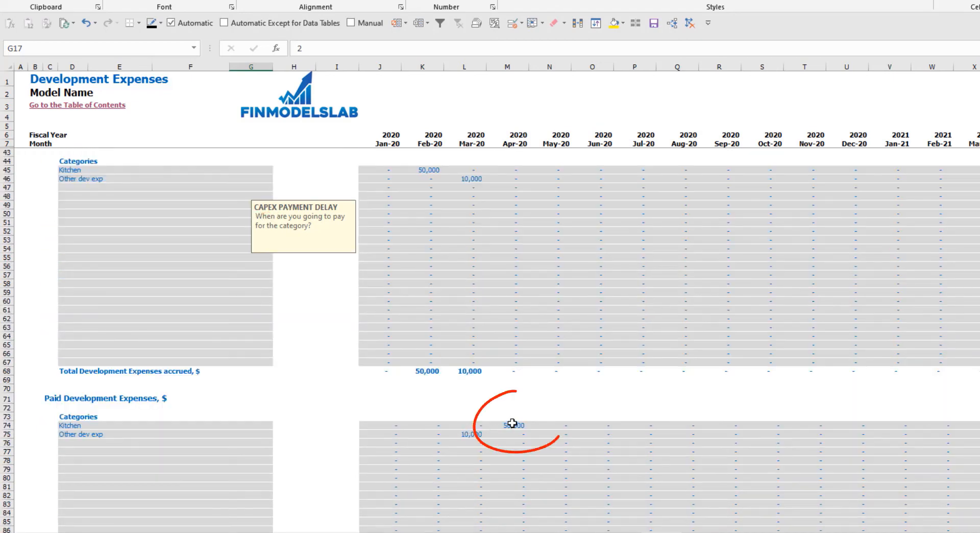
pyautogui.click(508, 426)
pyautogui.scroll(10, 235, 248)
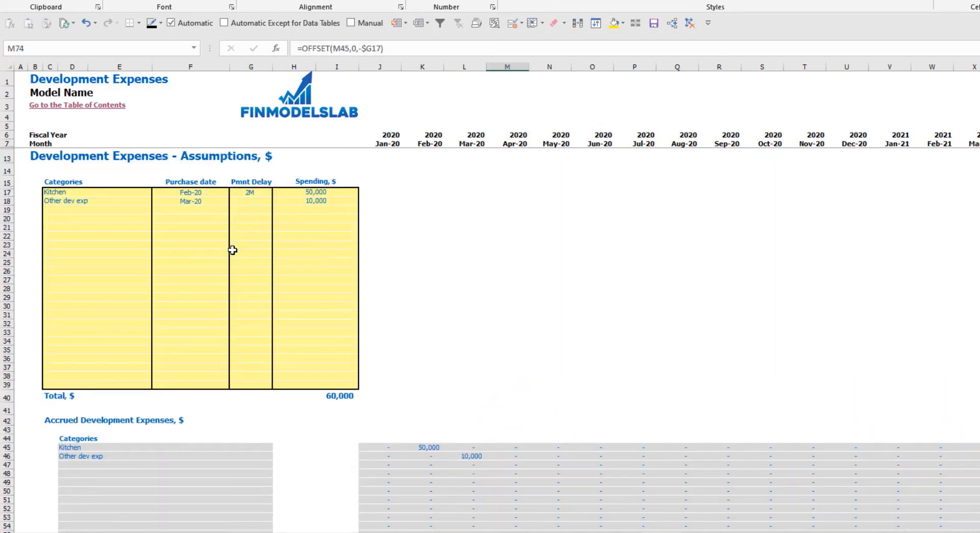
# Set the Other dev exp payment delay to 3M and check its June 2020 amount under Paid Development Expenses
pyautogui.click(260, 201)
pyautogui.click(276, 201)
pyautogui.click(250, 235)
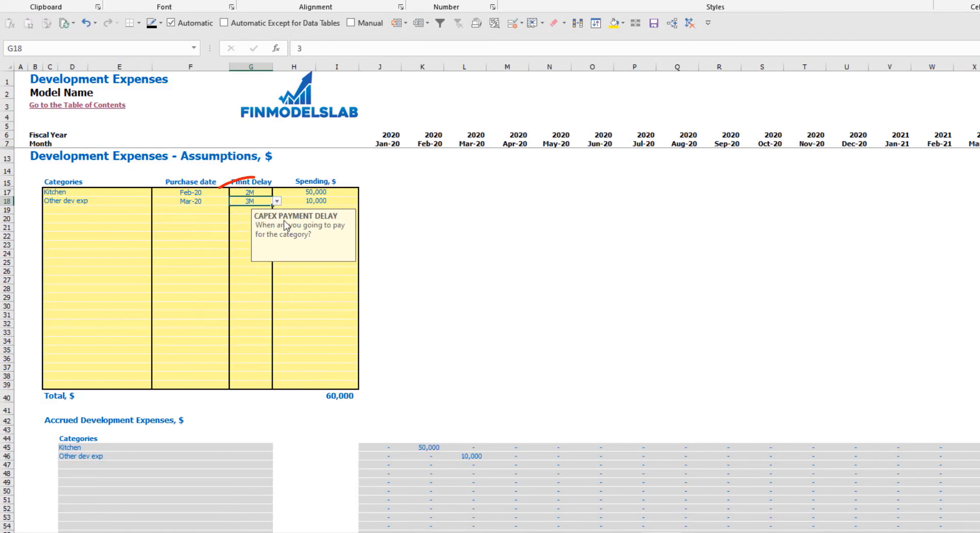
pyautogui.scroll(-10, 492, 316)
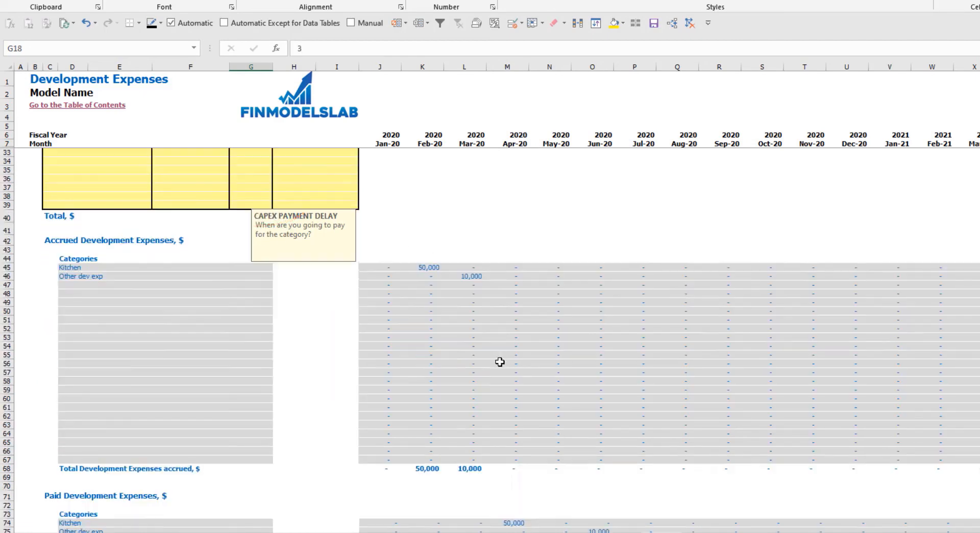
pyautogui.click(594, 442)
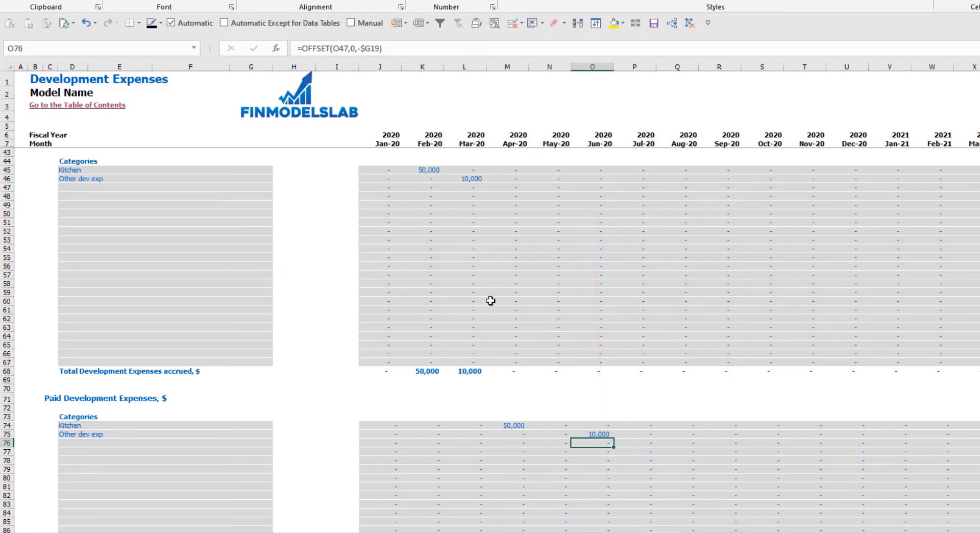
pyautogui.scroll(10, 369, 296)
pyautogui.click(281, 397)
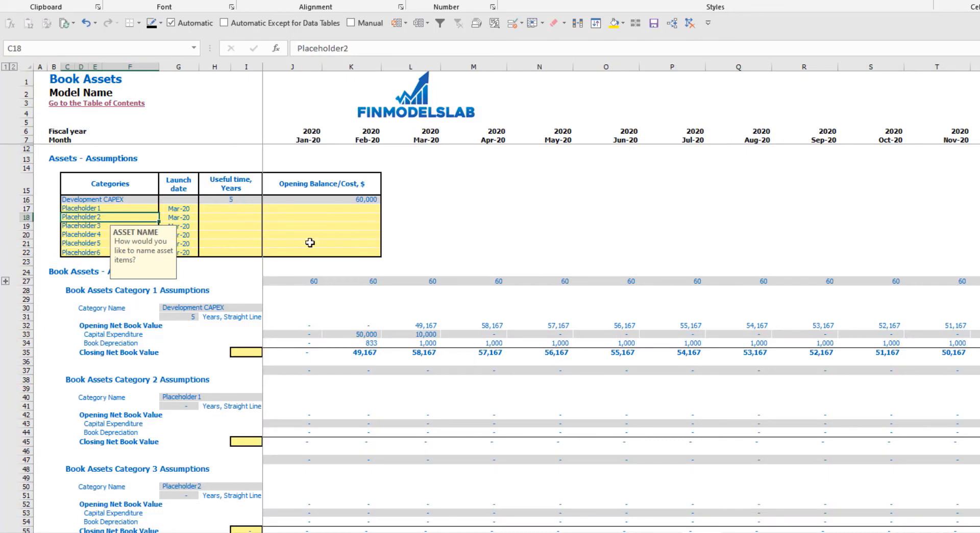
# Examine the Development CAPEX assumptions, book depreciation and closing net book value on the Book Assets sheet
pyautogui.moveTo(135, 199); pyautogui.dragTo(336, 199)
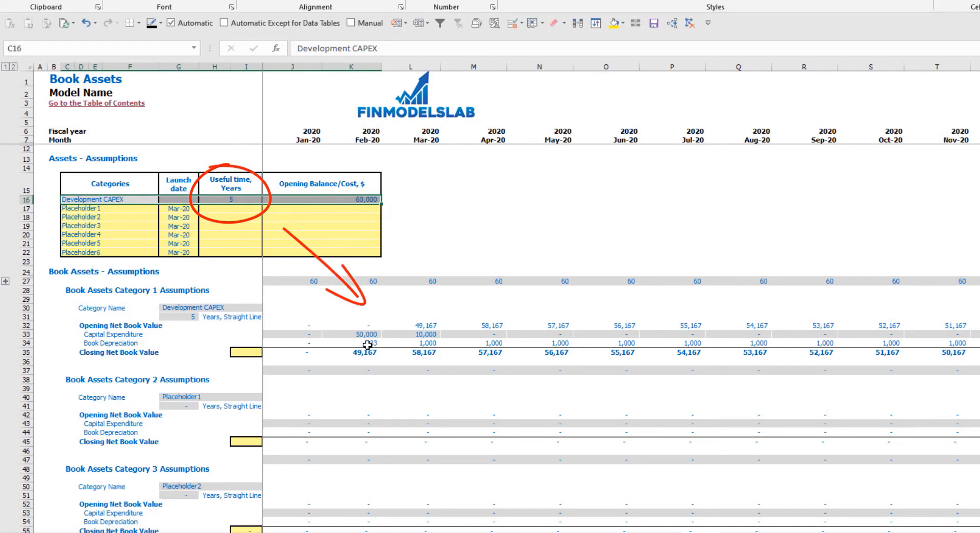
pyautogui.moveTo(368, 345); pyautogui.dragTo(632, 346)
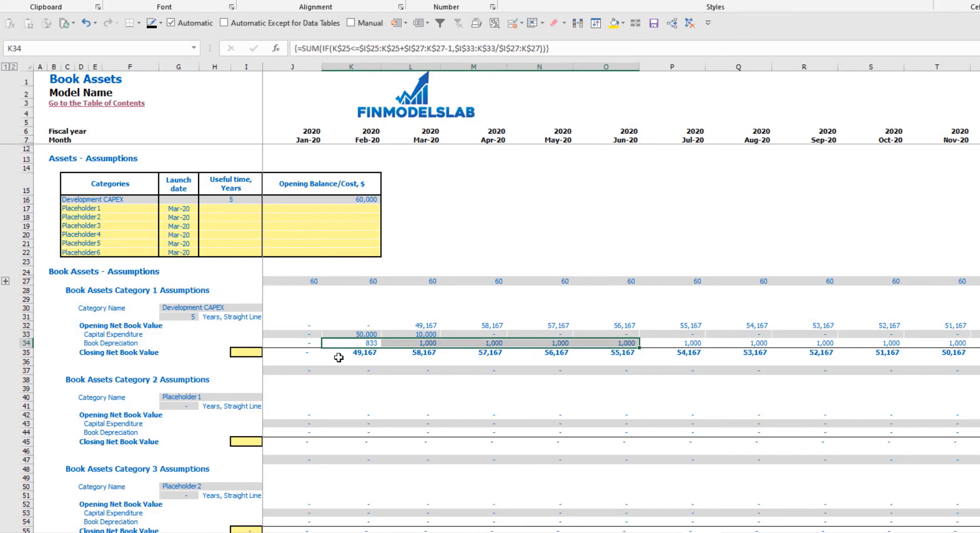
pyautogui.moveTo(338, 355); pyautogui.dragTo(621, 356)
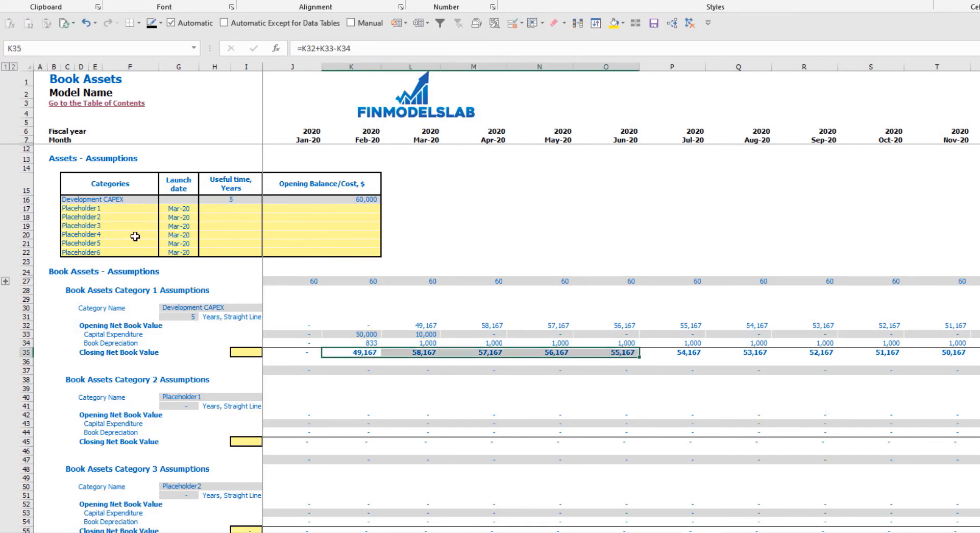
# Rename the Placeholder1 asset category as Other CAPEX and set its launch date to Jun-20
pyautogui.moveTo(115, 213); pyautogui.dragTo(114, 248)
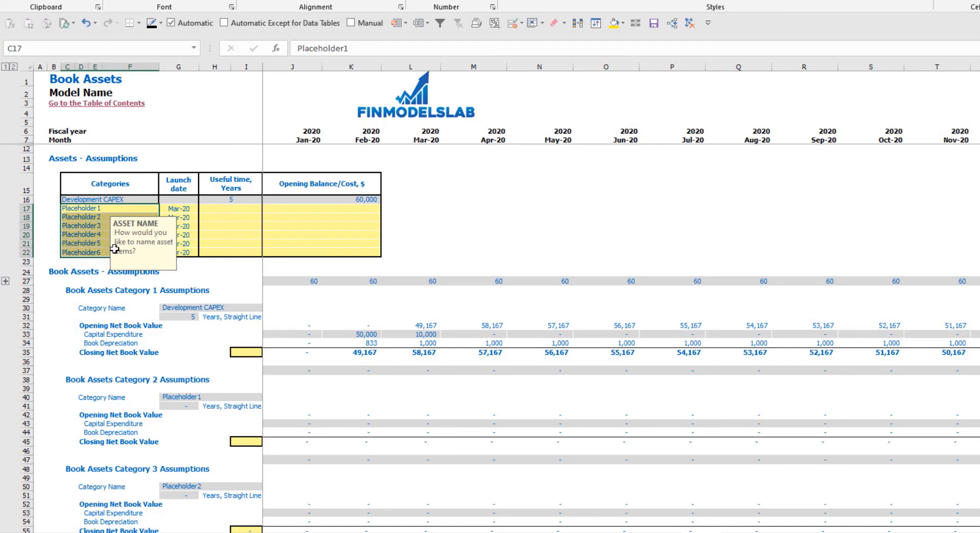
pyautogui.click(88, 208)
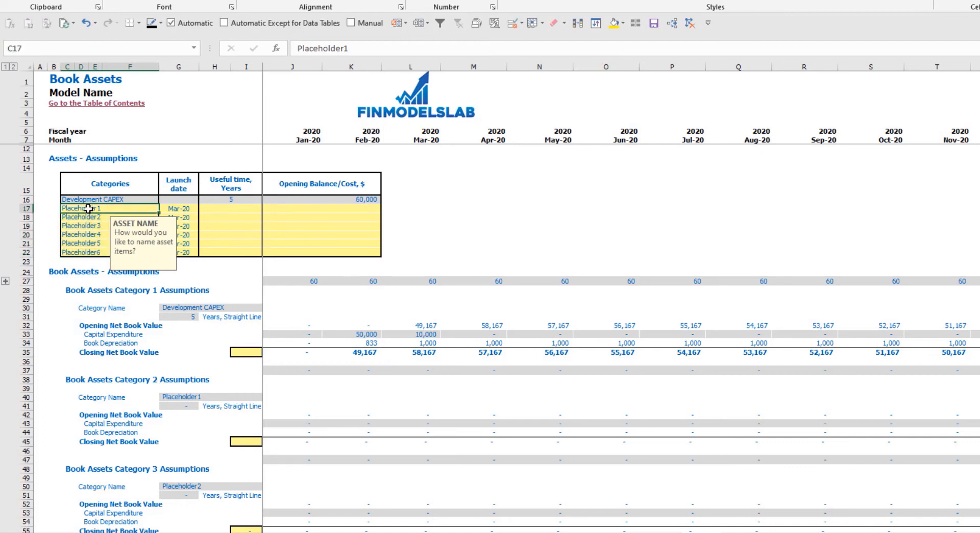
pyautogui.write('Other CAPEX')
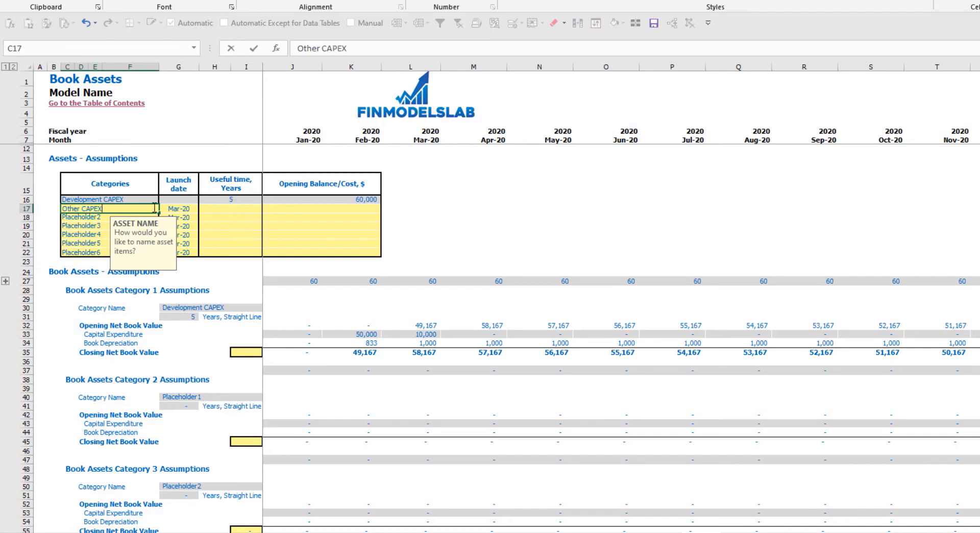
pyautogui.click(190, 209)
pyautogui.click(203, 209)
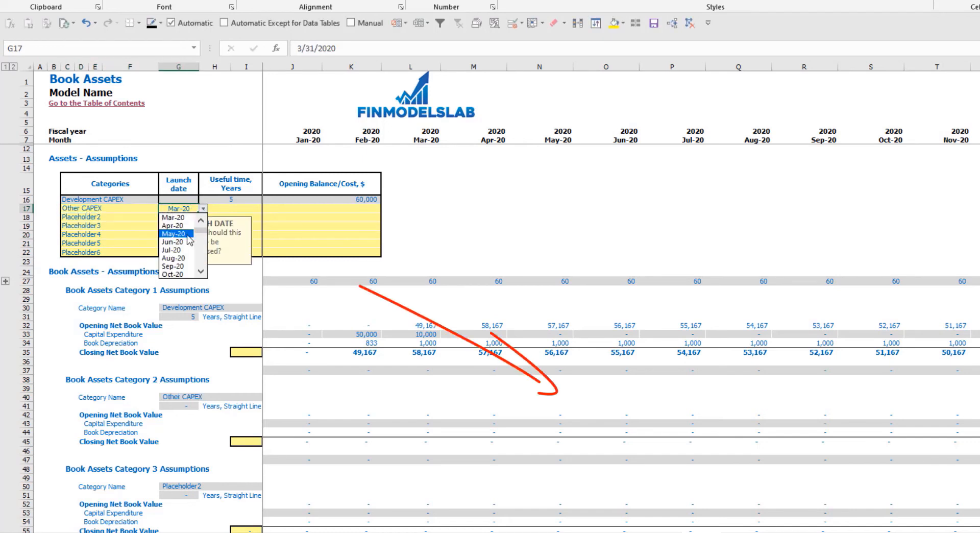
pyautogui.click(177, 242)
# Give Other CAPEX a useful time of 3 years and an opening balance/cost of 5,000
pyautogui.click(245, 209)
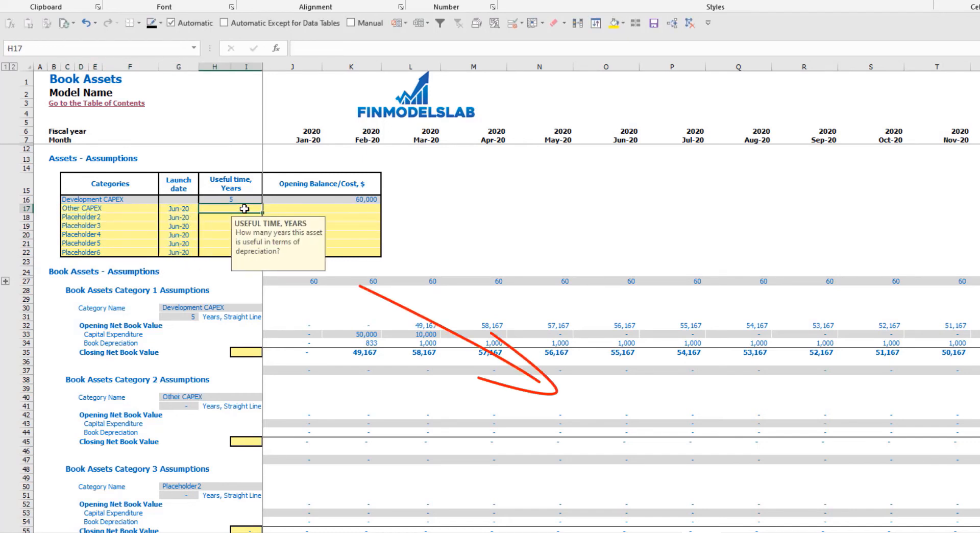
pyautogui.write('3')
pyautogui.press('Return')
pyautogui.click(313, 207)
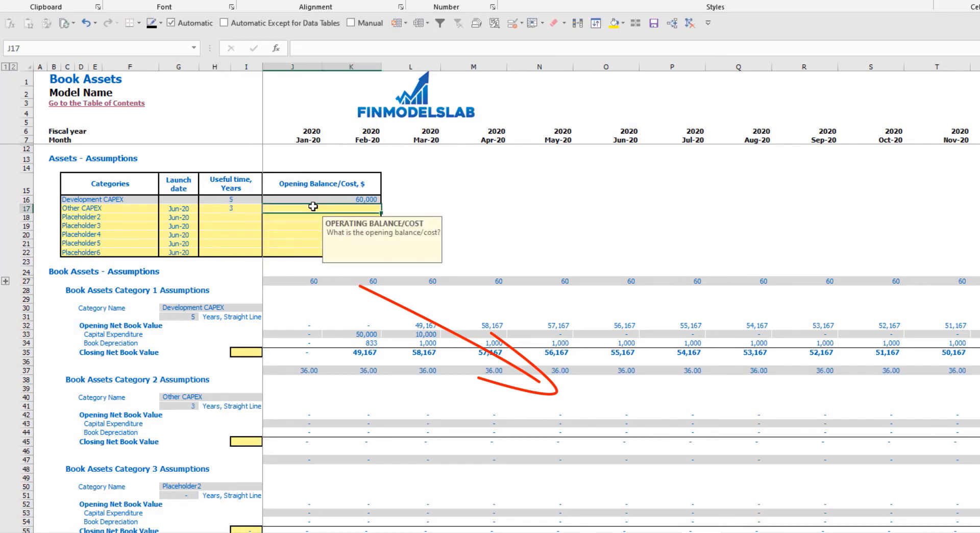
pyautogui.write('5,00')
pyautogui.write('00')
pyautogui.press('Return')
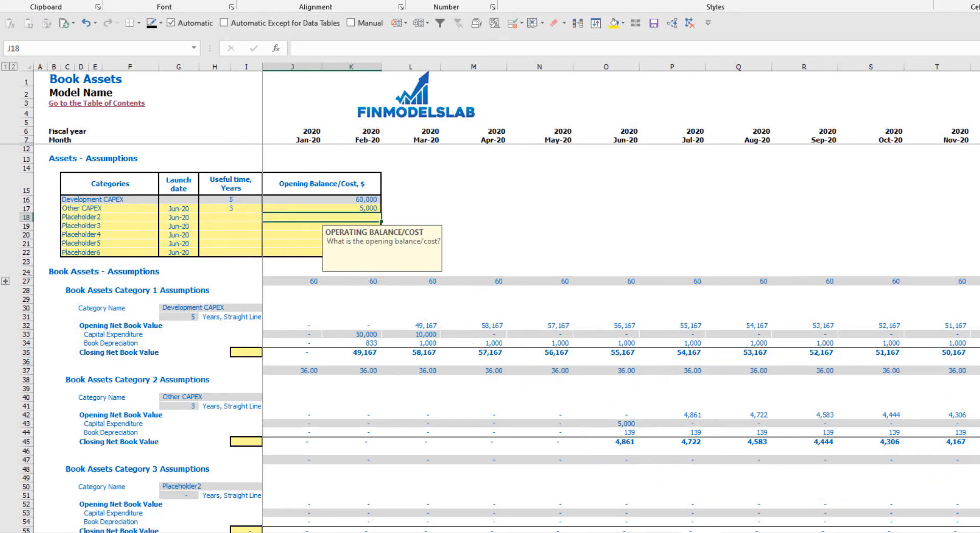
# Check Total Depreciation & Amortization on the Income Statement and Fixed Assets Capital Expenditure on the Cash Flow Statement
pyautogui.click(306, 531)
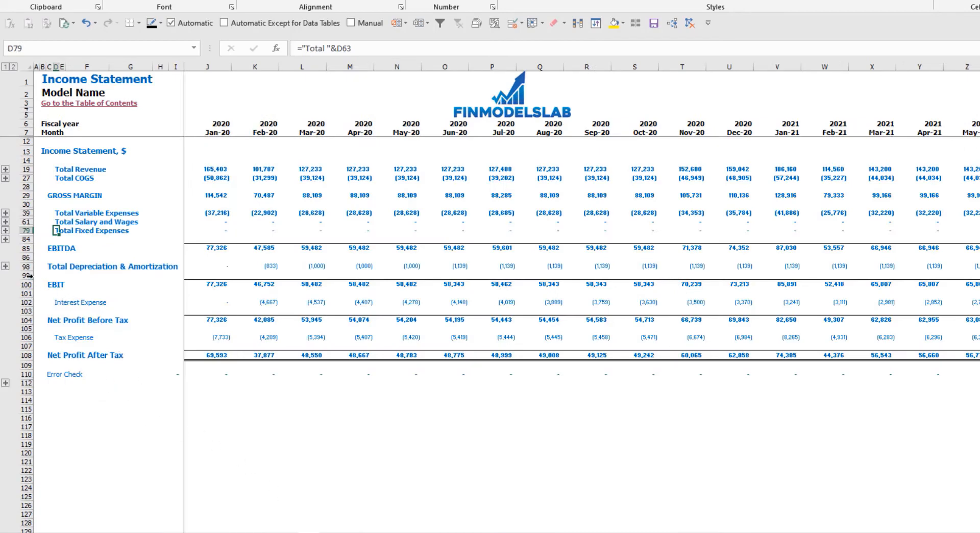
pyautogui.click(23, 266)
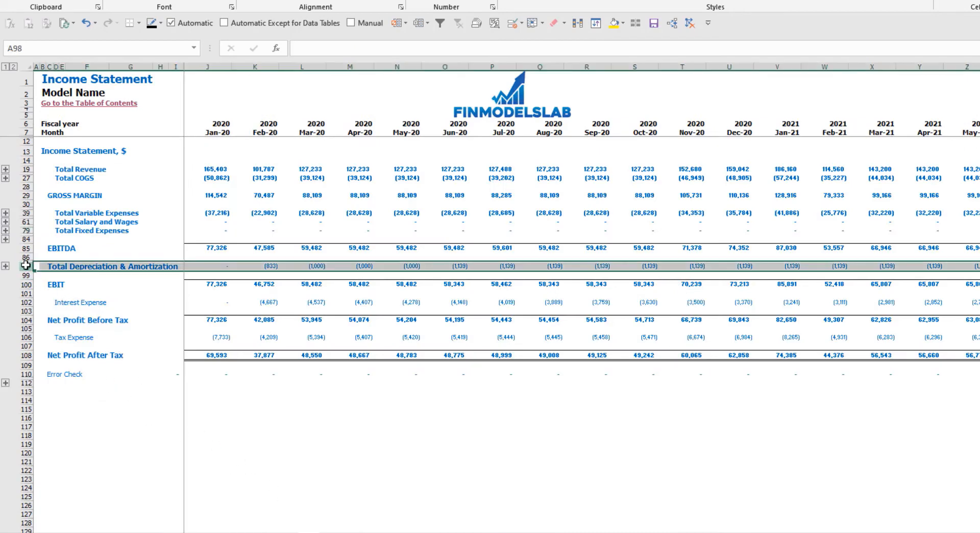
pyautogui.hotkey('ctrl', 'pagedown')
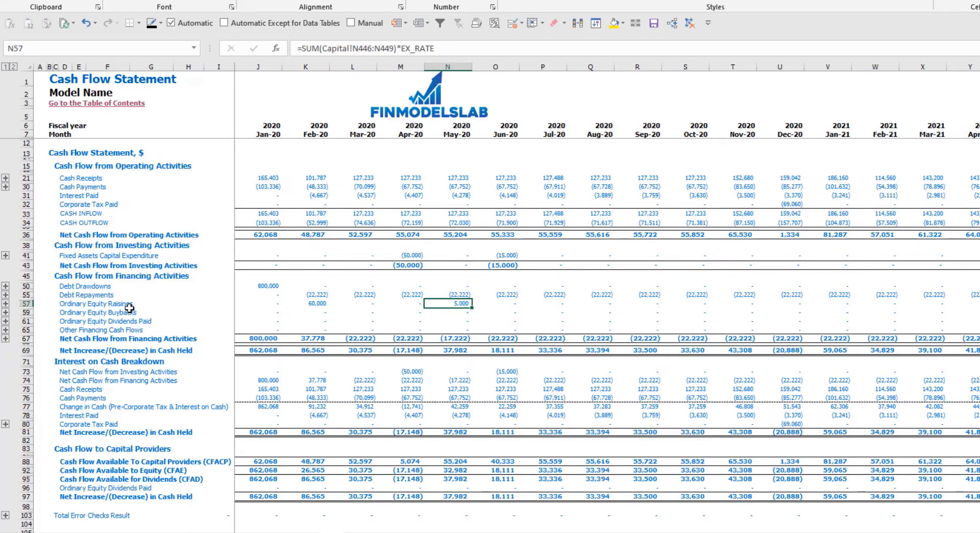
pyautogui.click(27, 256)
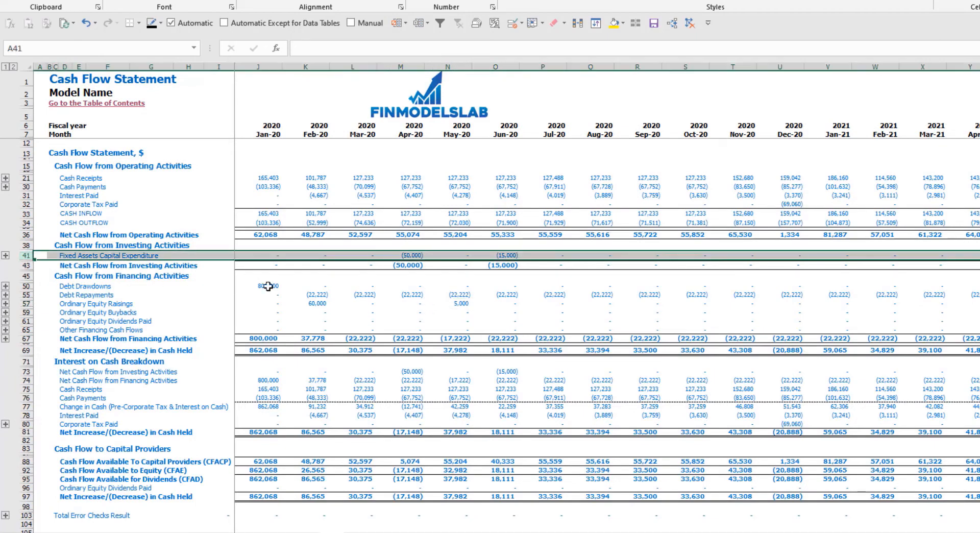
# Review the Fixed Assets, Assets Closing Net Book Value, CAPEX Prepayment and CAPEX Payable rows on the Balance Sheet
pyautogui.hotkey('ctrl', 'pagedown')
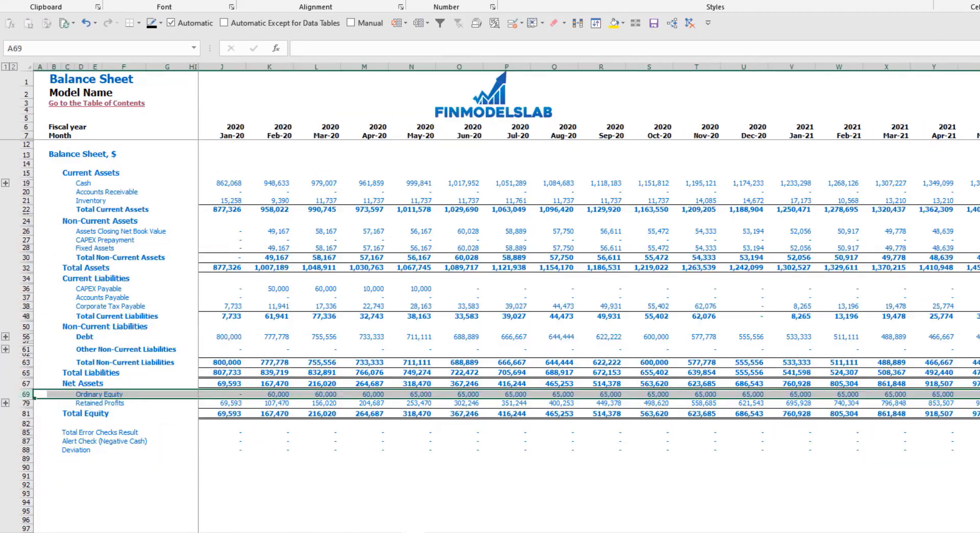
pyautogui.click(25, 247)
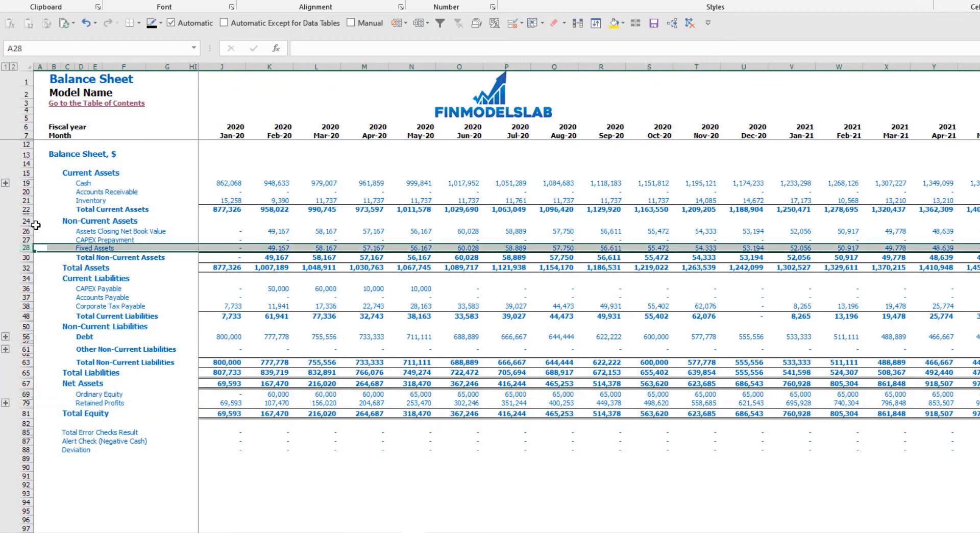
pyautogui.click(26, 231)
pyautogui.click(26, 239)
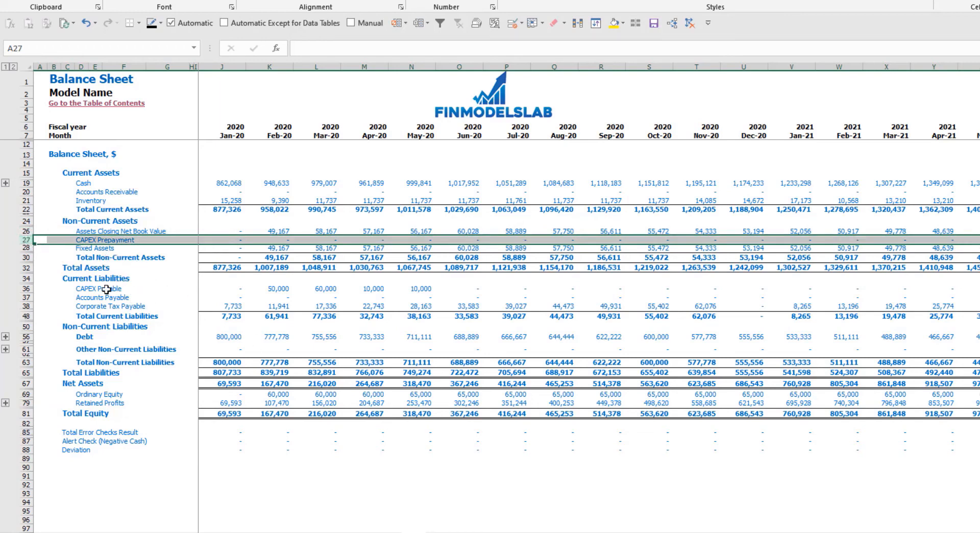
pyautogui.click(26, 289)
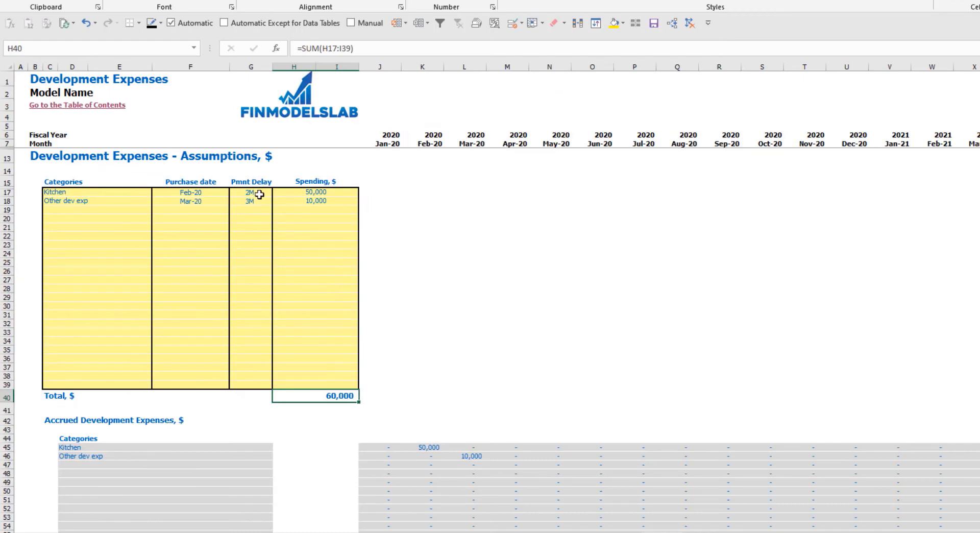
# Set the payment delay of both Kitchen and Other dev exp to 0M on the Development Expenses sheet
pyautogui.click(251, 192)
pyautogui.click(243, 201)
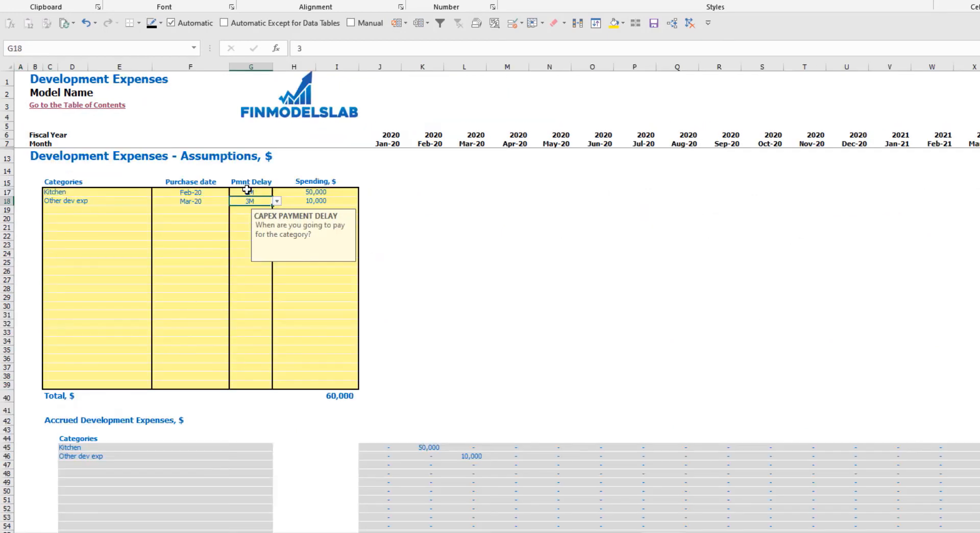
pyautogui.click(258, 193)
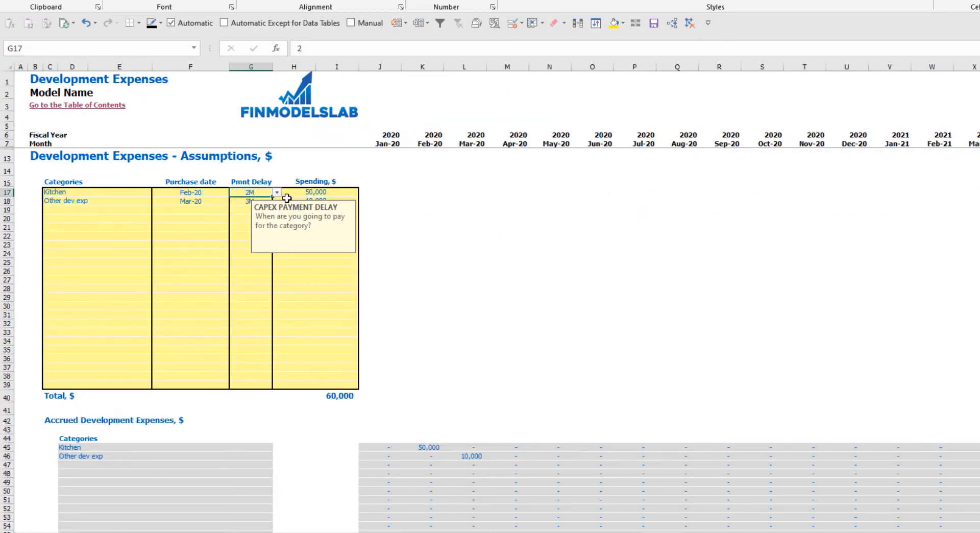
pyautogui.click(276, 193)
pyautogui.click(211, 201)
pyautogui.click(254, 202)
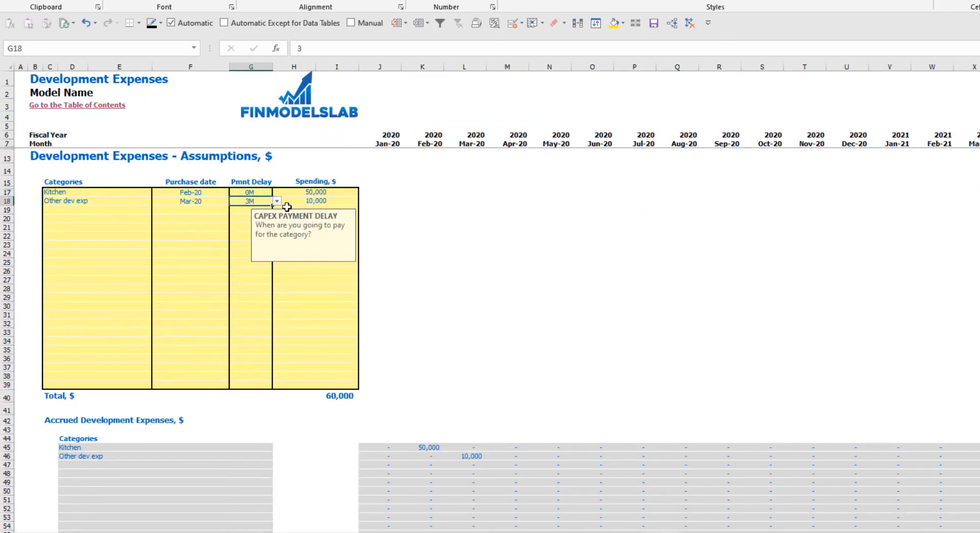
pyautogui.click(276, 201)
pyautogui.click(212, 209)
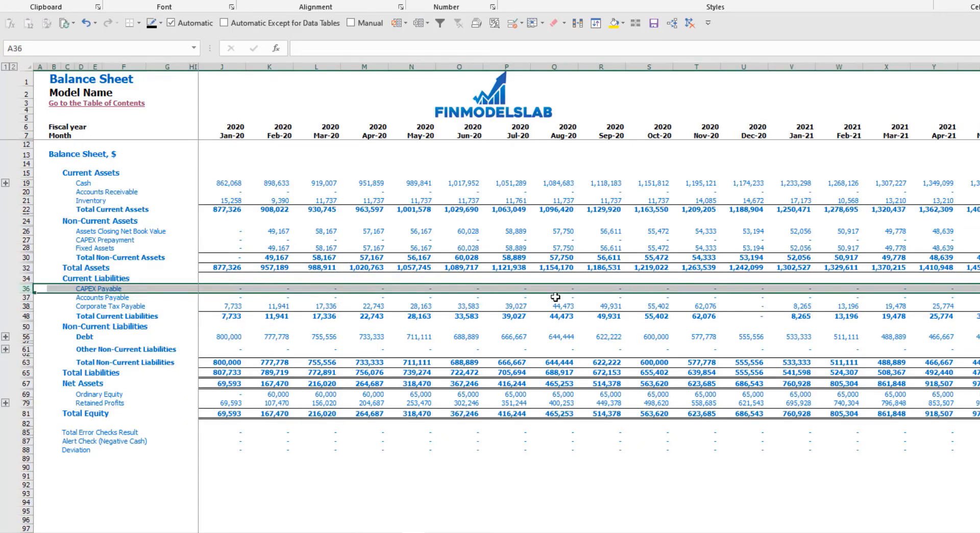
# Compare the Assets Closing Net Book Value, CAPEX Prepayment and Fixed Assets from February 2020 onward on the Balance Sheet
pyautogui.moveTo(274, 231); pyautogui.dragTo(456, 244)
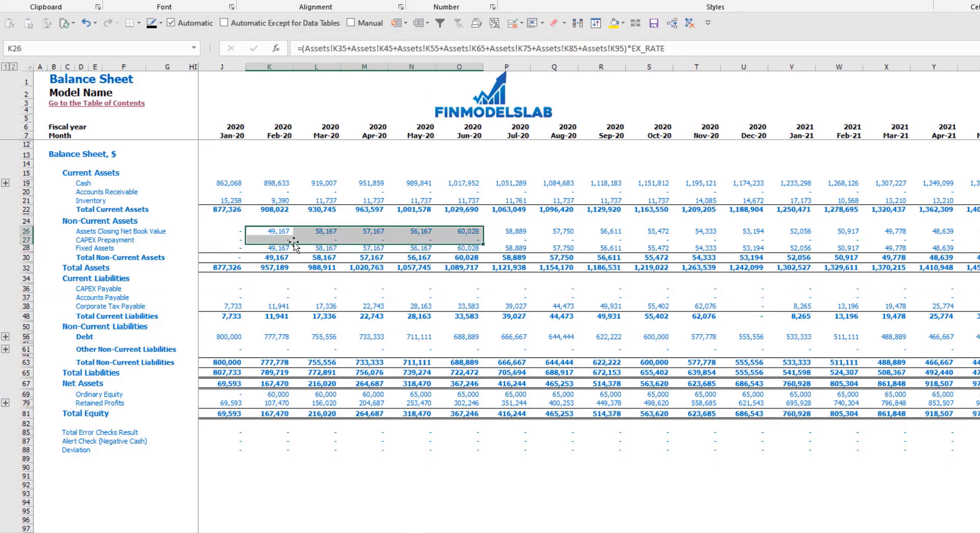
pyautogui.click(275, 248)
pyautogui.moveTo(293, 251); pyautogui.dragTo(511, 247)
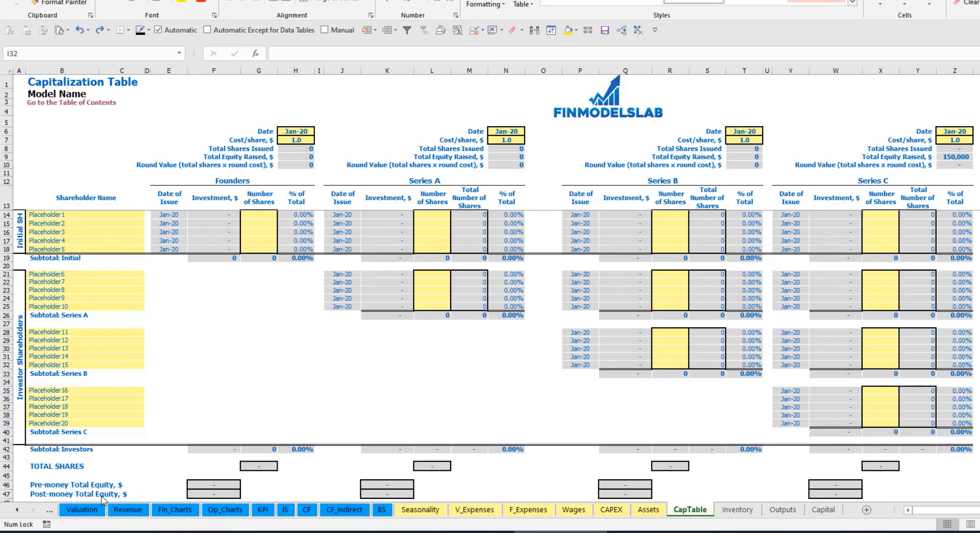
# Name the first two initial shareholders in the Capitalization Table Founder 1 and Founder 2
pyautogui.click(49, 214)
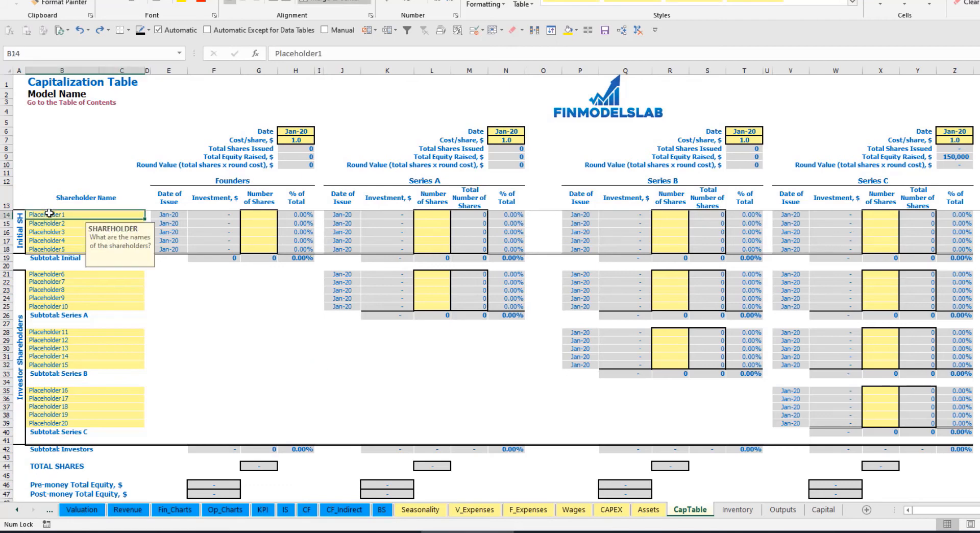
pyautogui.write('Fo')
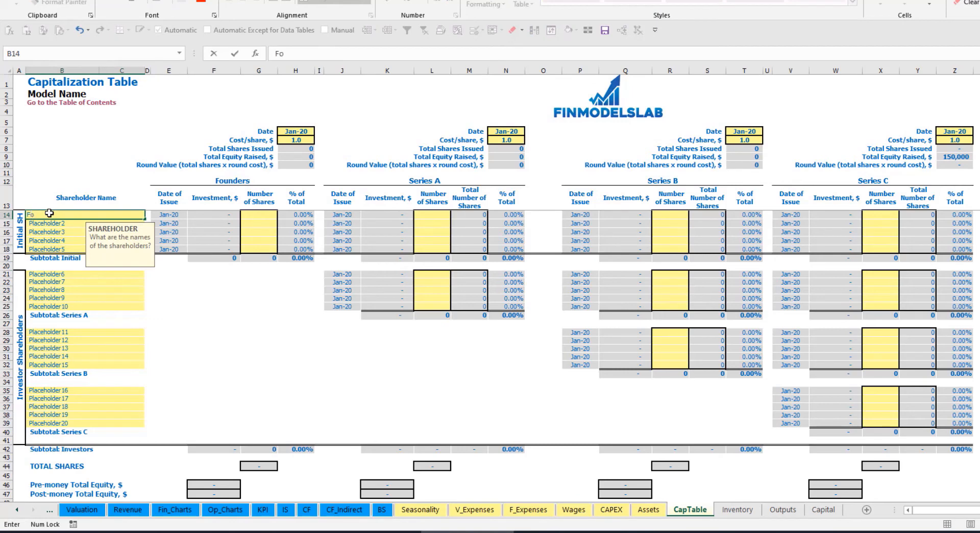
pyautogui.write('under 1')
pyautogui.press('Return')
pyautogui.press('Up')
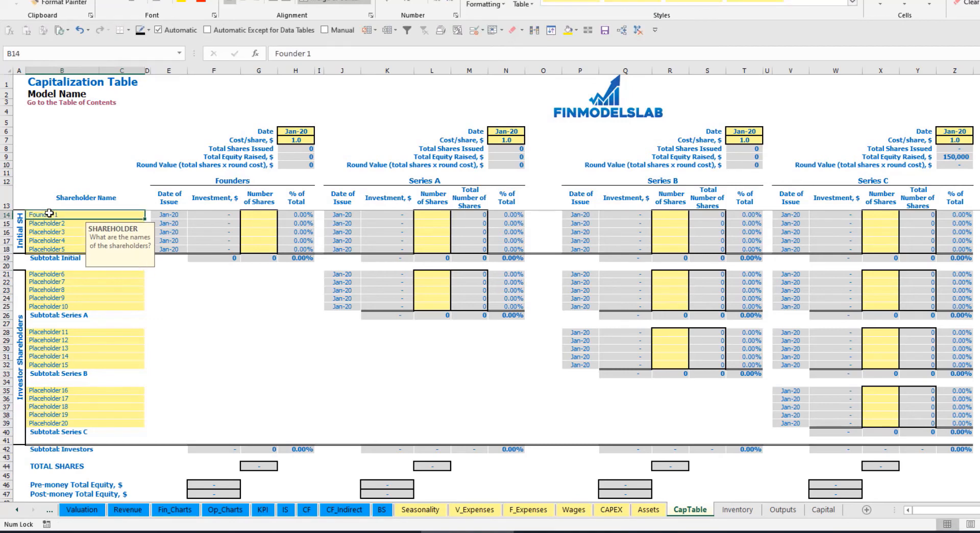
pyautogui.hotkey('ctrl', 'c')
pyautogui.press('Down')
pyautogui.hotkey('ctrl', 'v')
pyautogui.click(324, 57)
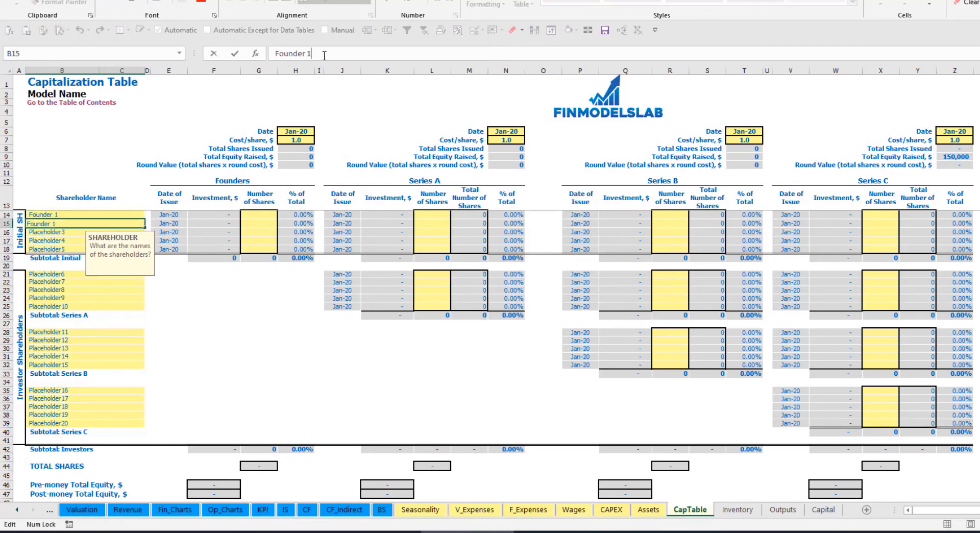
pyautogui.press('Return')
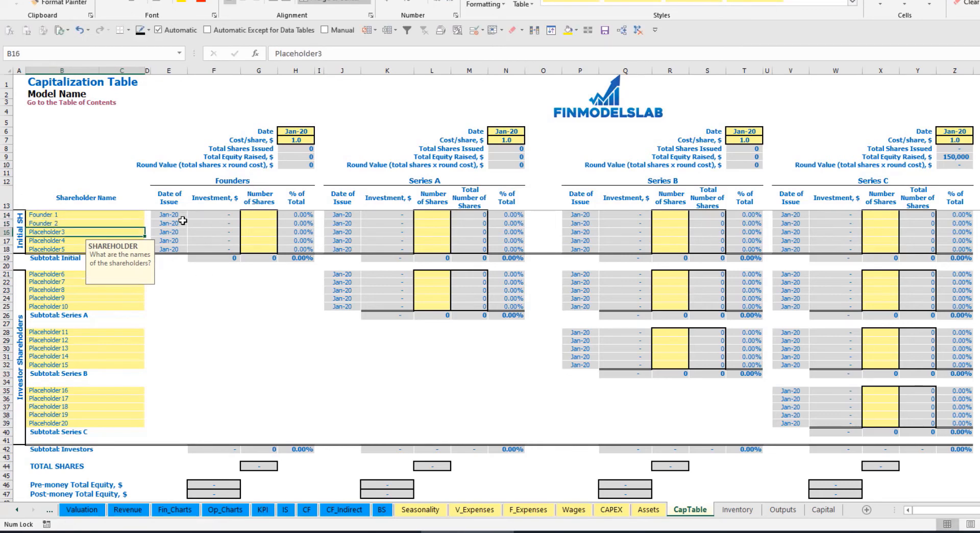
# Enter 10,000 founders-round shares for Founder 1 and 20,000 for Founder 2
pyautogui.click(105, 215)
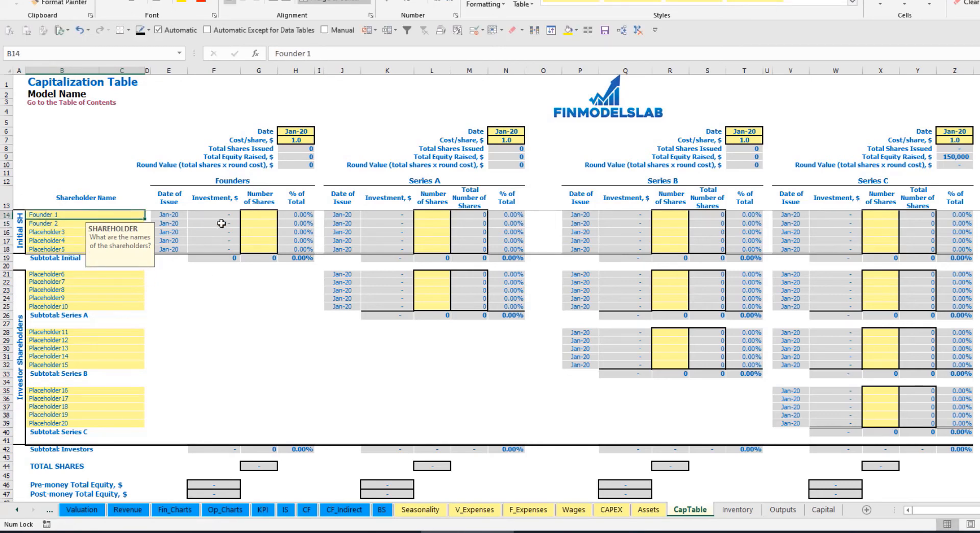
pyautogui.click(263, 215)
pyautogui.write('1000')
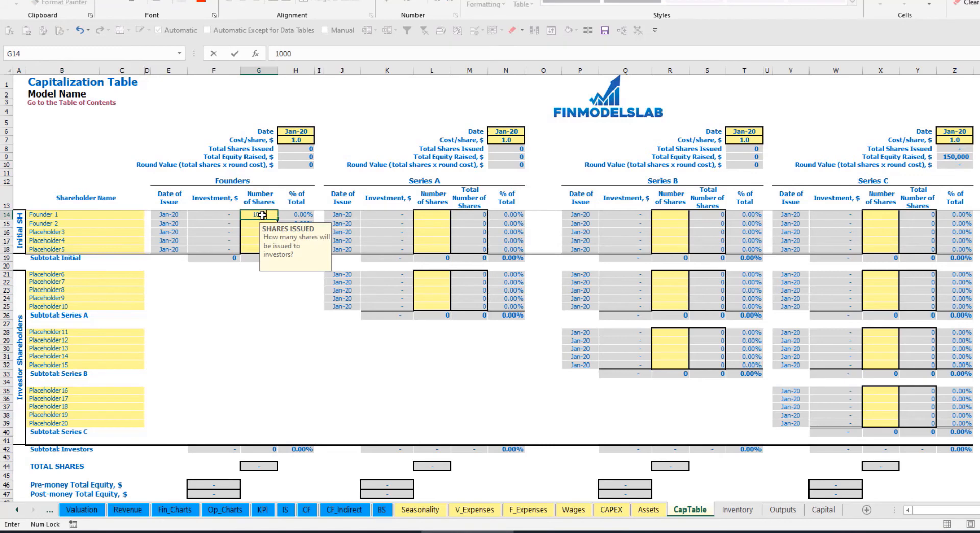
pyautogui.write(',000')
pyautogui.press('Return')
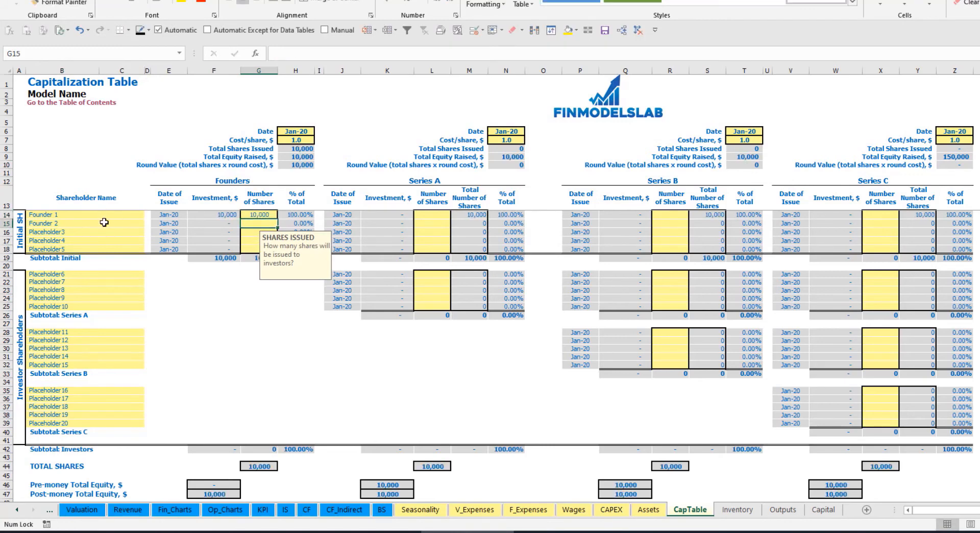
pyautogui.write('20,')
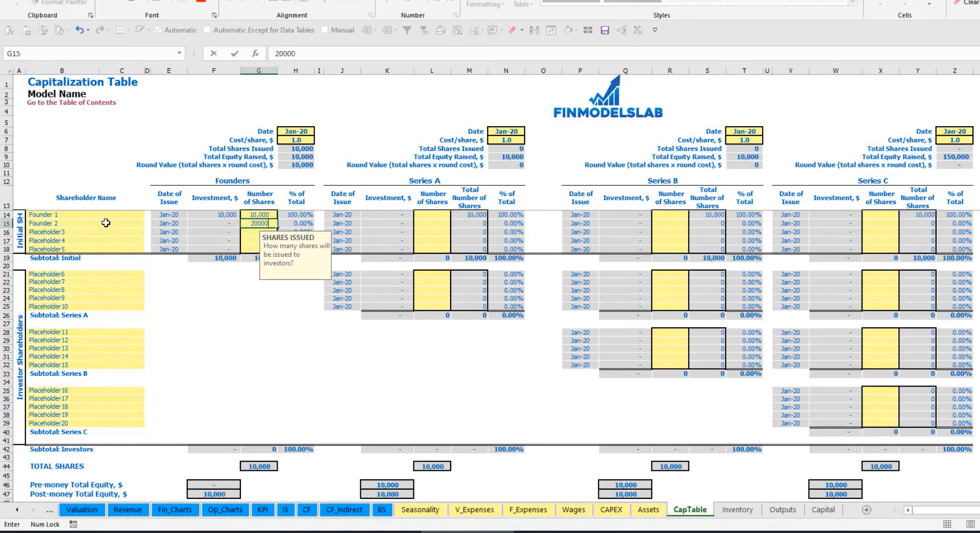
pyautogui.write('000')
# Set the founders round's cost per share to 2 and its date to Feb-20, checking Founder 1's investment formula
pyautogui.click(292, 132)
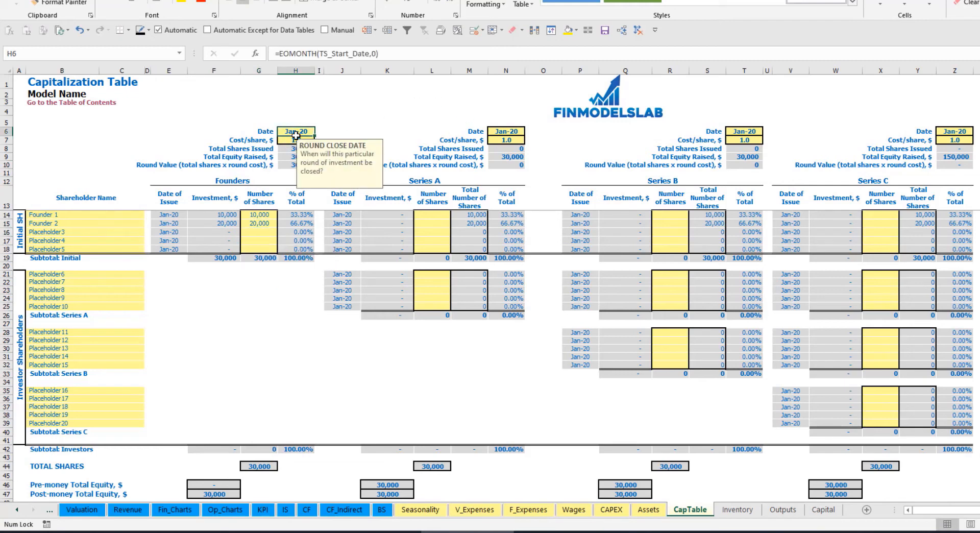
pyautogui.click(286, 141)
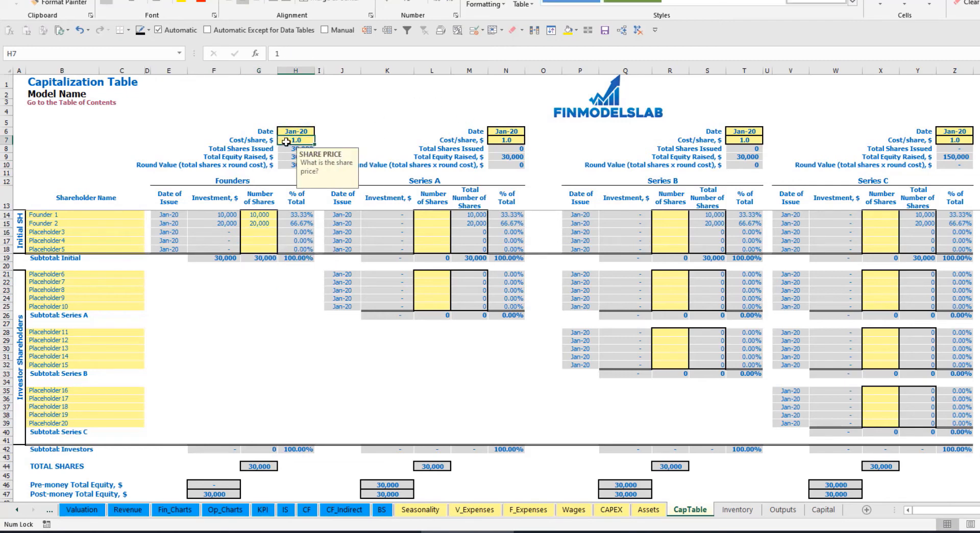
pyautogui.write('2')
pyautogui.press('Return')
pyautogui.click(304, 129)
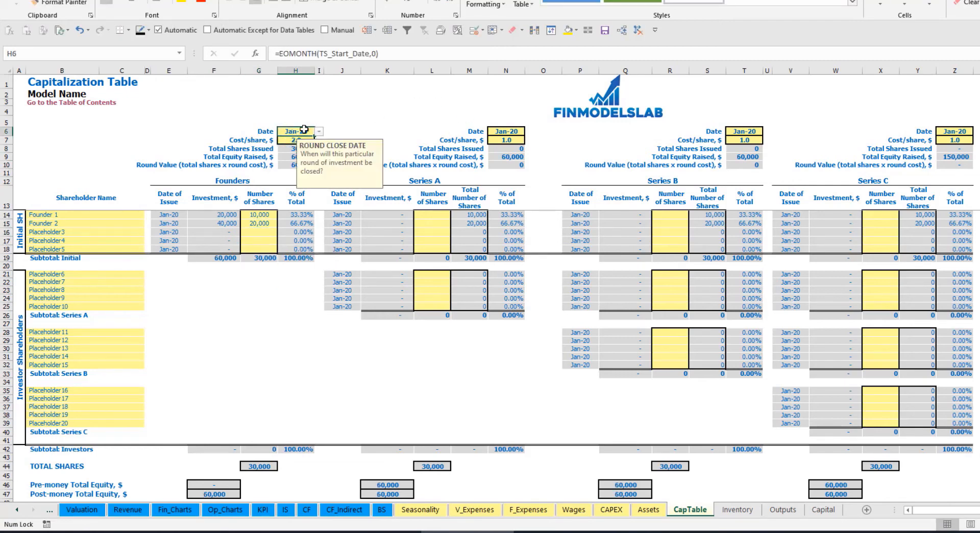
pyautogui.click(318, 131)
pyautogui.click(291, 148)
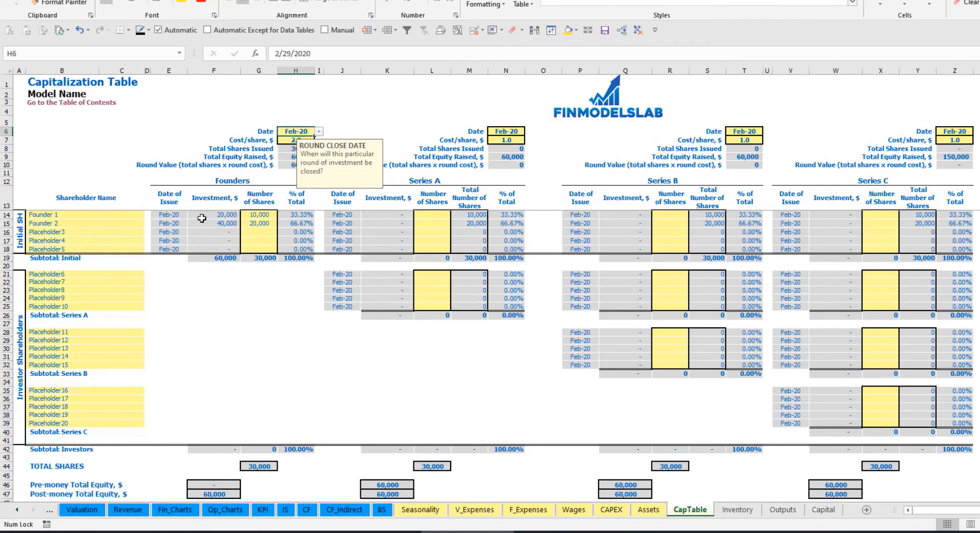
pyautogui.click(220, 214)
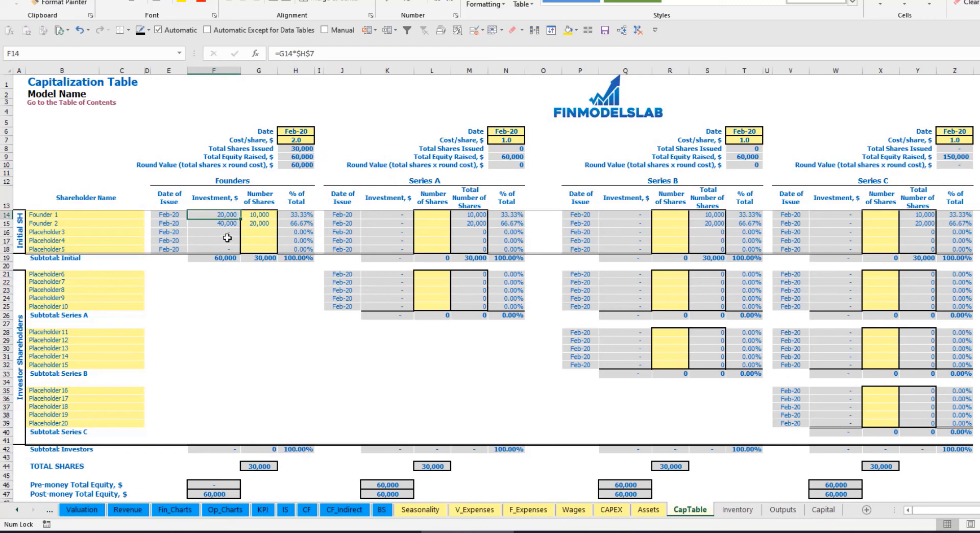
# Check the Founders round's investment for Founder 2, initial subtotal, post-money equity and Founder 1's ownership share
pyautogui.click(218, 225)
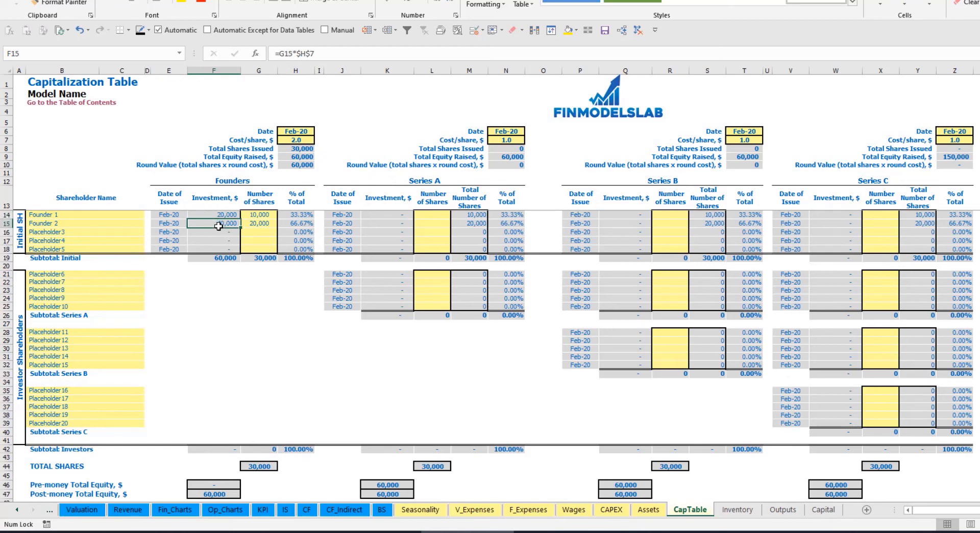
pyautogui.click(219, 258)
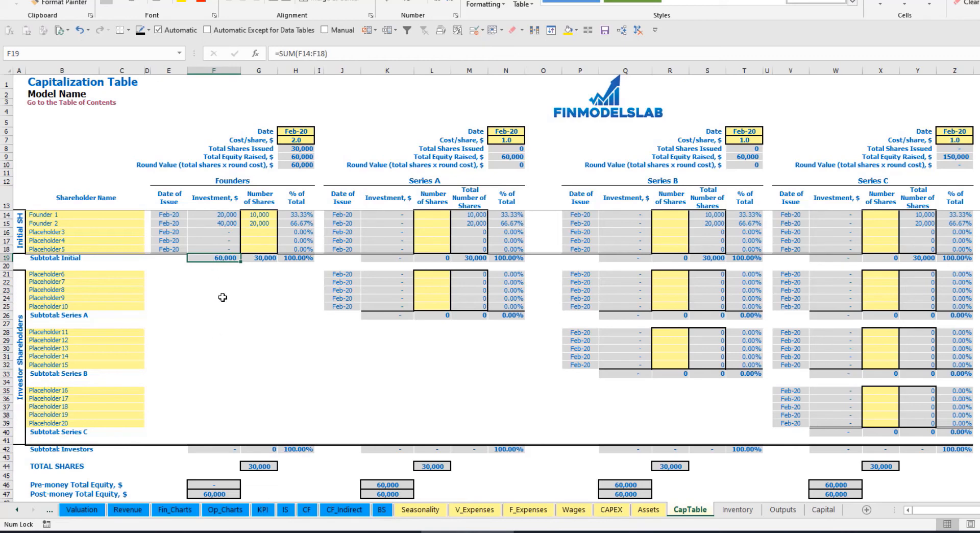
pyautogui.click(7, 494)
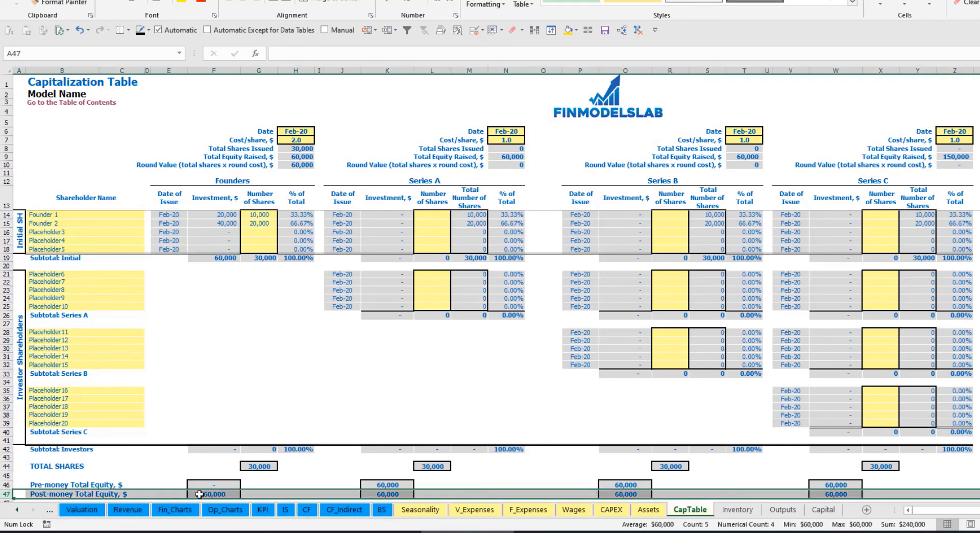
pyautogui.click(303, 216)
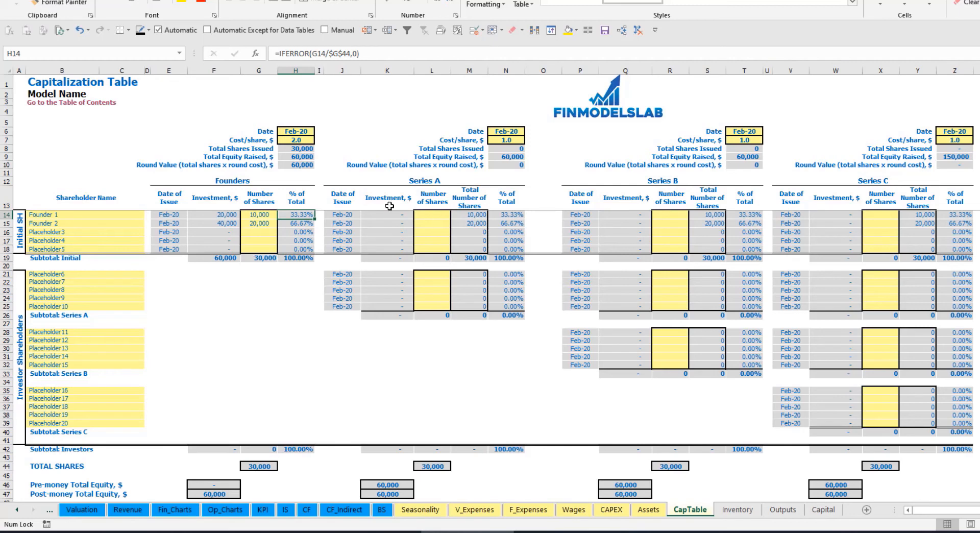
# Name the first Series A shareholder Investor 1 in the Capitalization Table
pyautogui.click(117, 274)
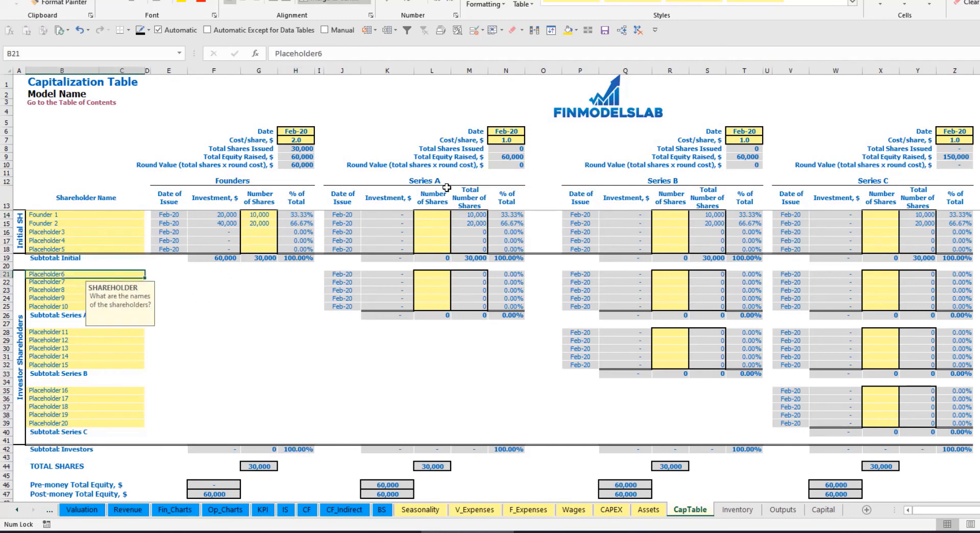
pyautogui.click(446, 188)
pyautogui.click(69, 276)
pyautogui.write('Inves')
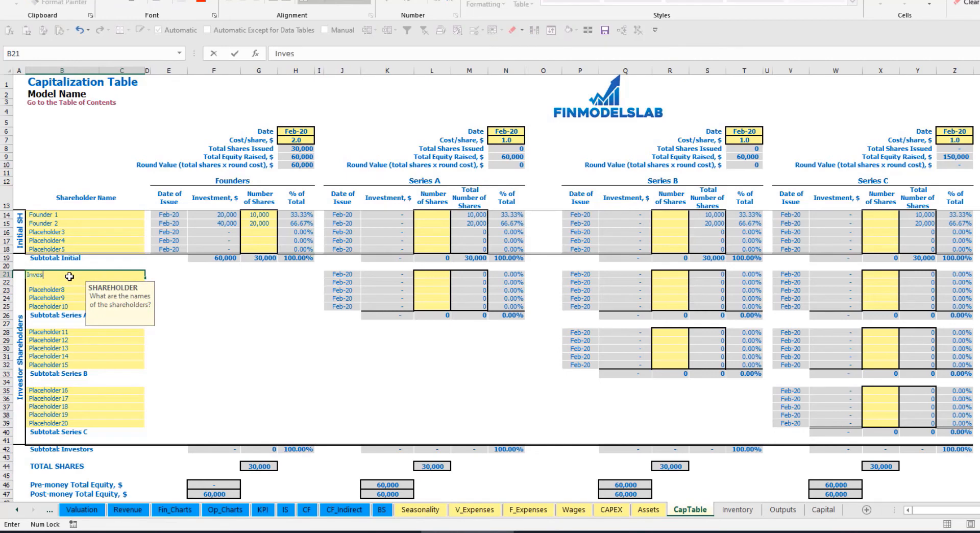
pyautogui.write('tor 1')
pyautogui.press('Return')
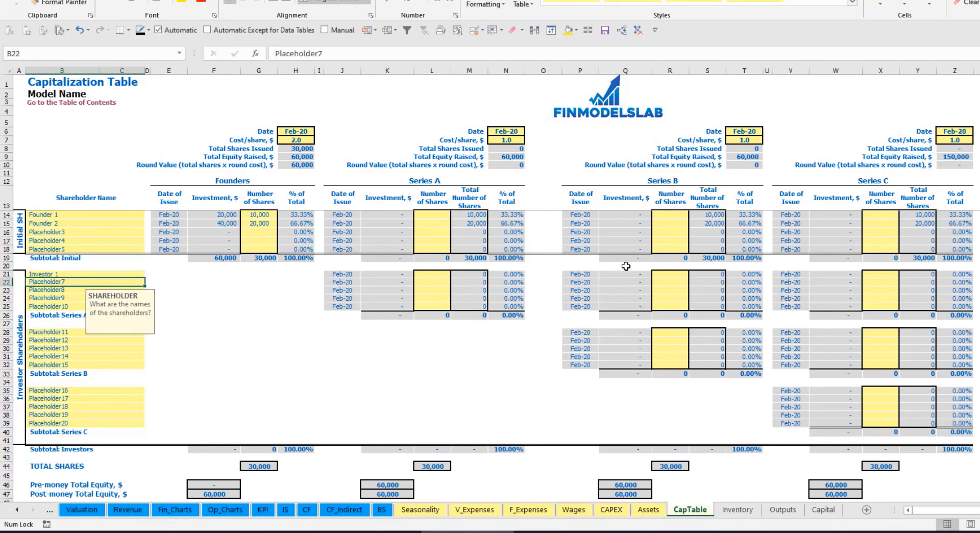
# Set the Series A round's closing date to May-20 and its cost per share to 5
pyautogui.click(512, 130)
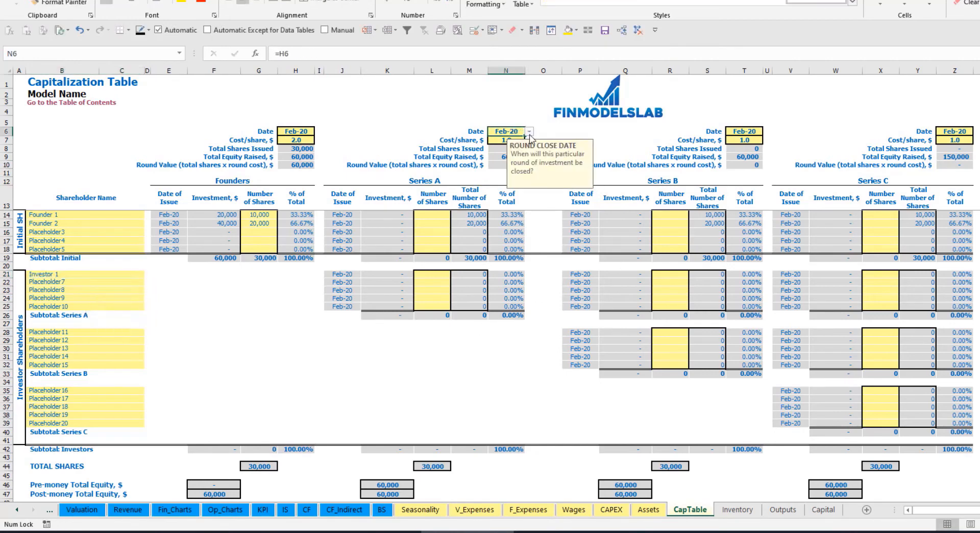
pyautogui.click(529, 131)
pyautogui.click(515, 162)
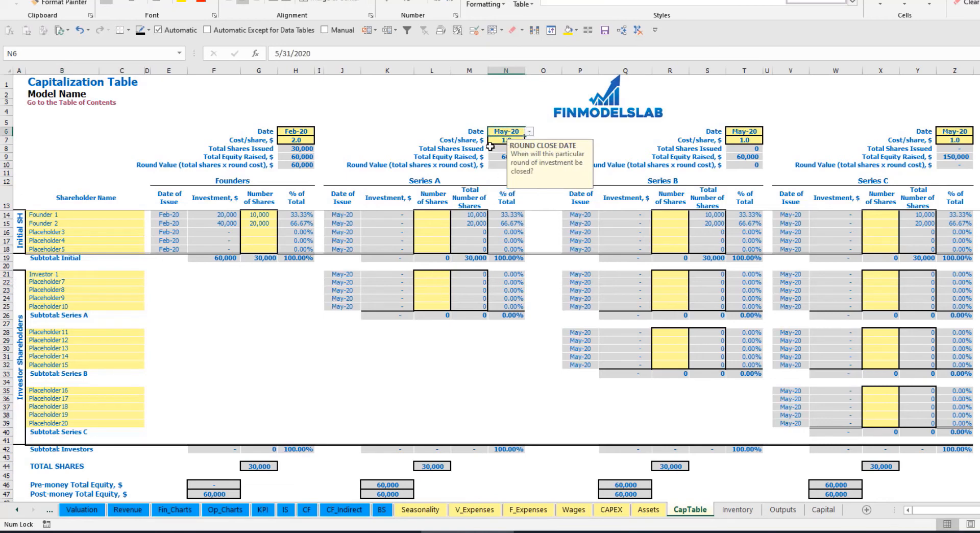
pyautogui.click(502, 139)
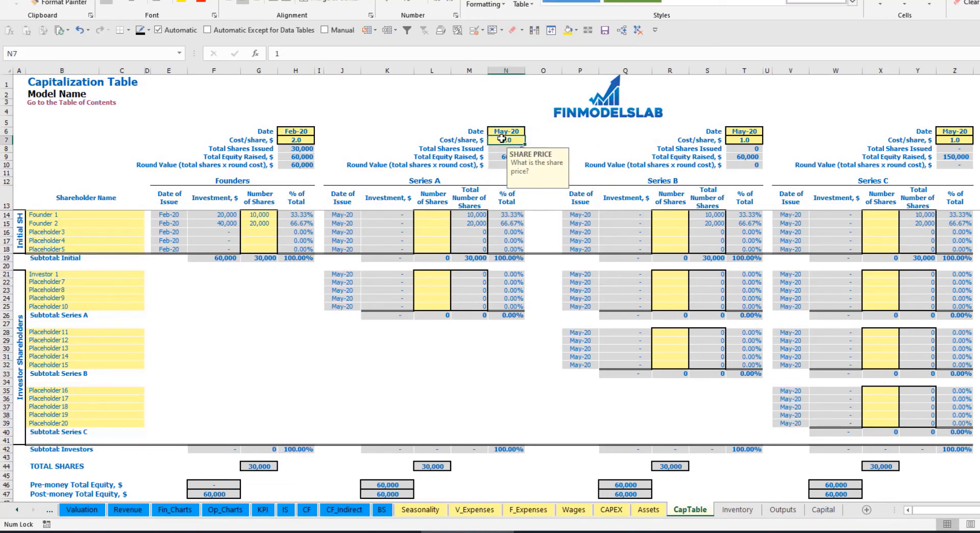
pyautogui.write('5')
pyautogui.press('Return')
# Enter 1,000 Series A shares for Investor 1
pyautogui.click(432, 274)
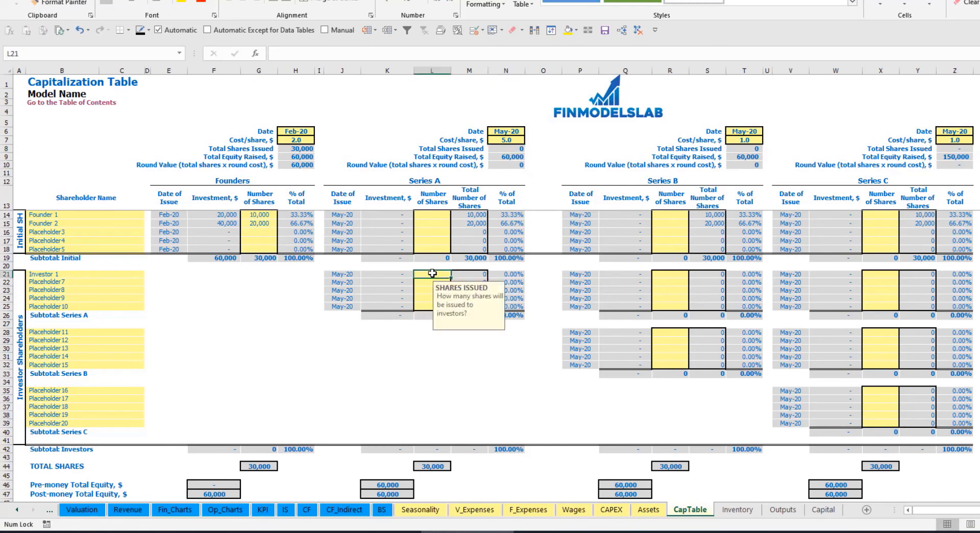
pyautogui.write('1,0')
pyautogui.write('00')
pyautogui.press('Return')
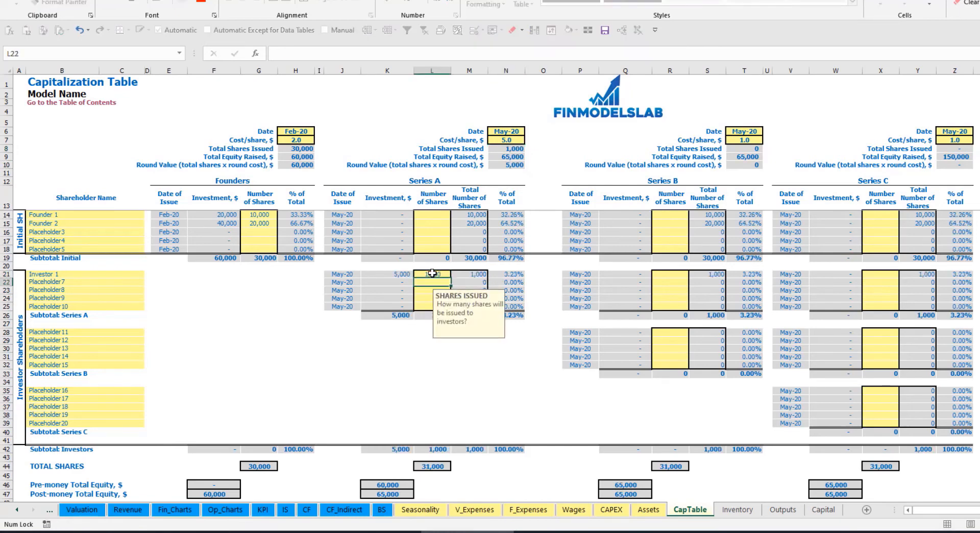
# Check the Series A formulas for Investor 1's investment, pre-money and post-money total equity, and Investor 1's ownership share
pyautogui.click(394, 275)
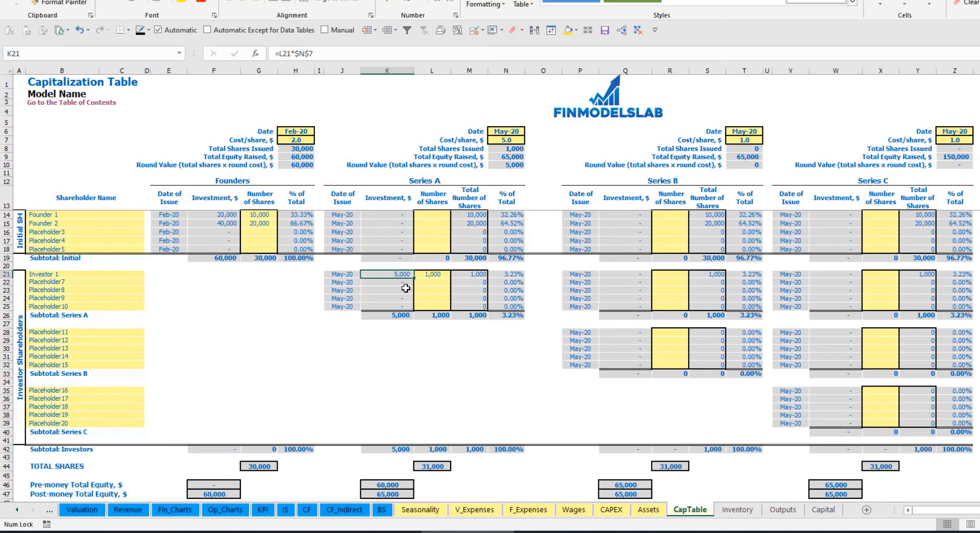
pyautogui.click(379, 480)
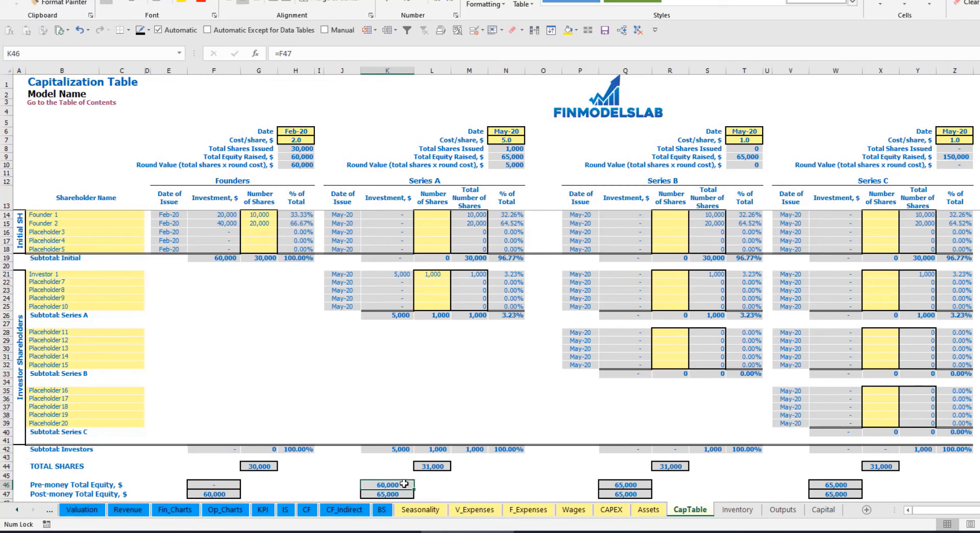
pyautogui.press('Down')
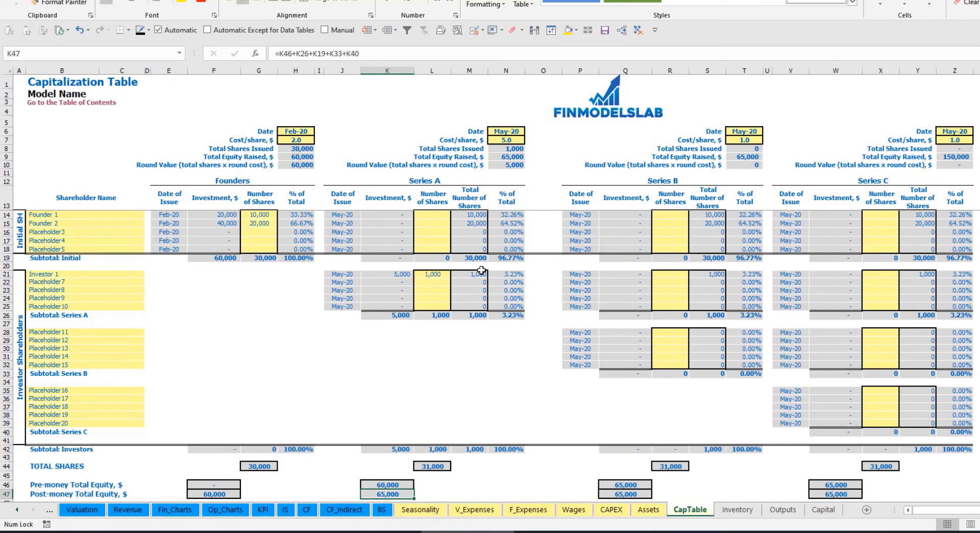
pyautogui.click(498, 274)
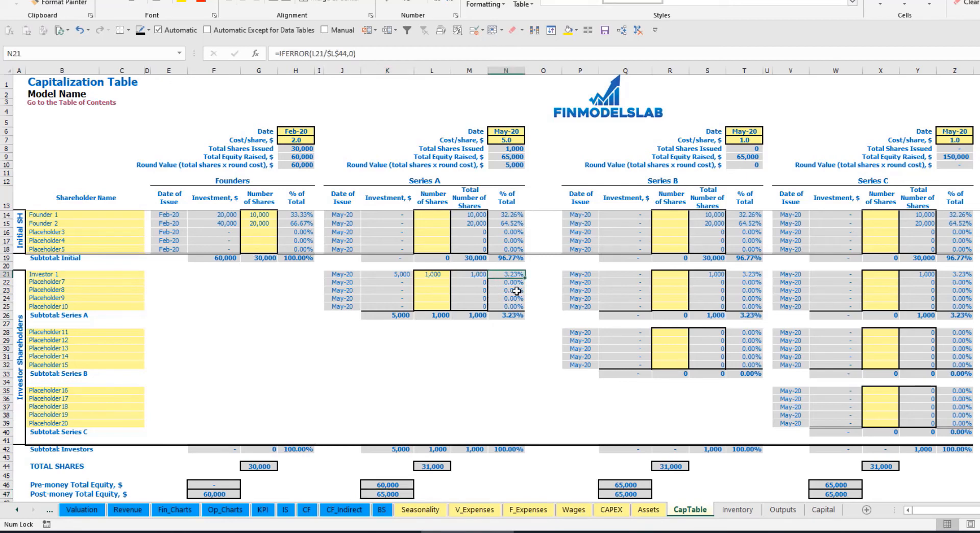
# Examine how Founder 1's and Founder 2's ownership percentages are calculated after the Series A round
pyautogui.moveTo(108, 214); pyautogui.dragTo(113, 224)
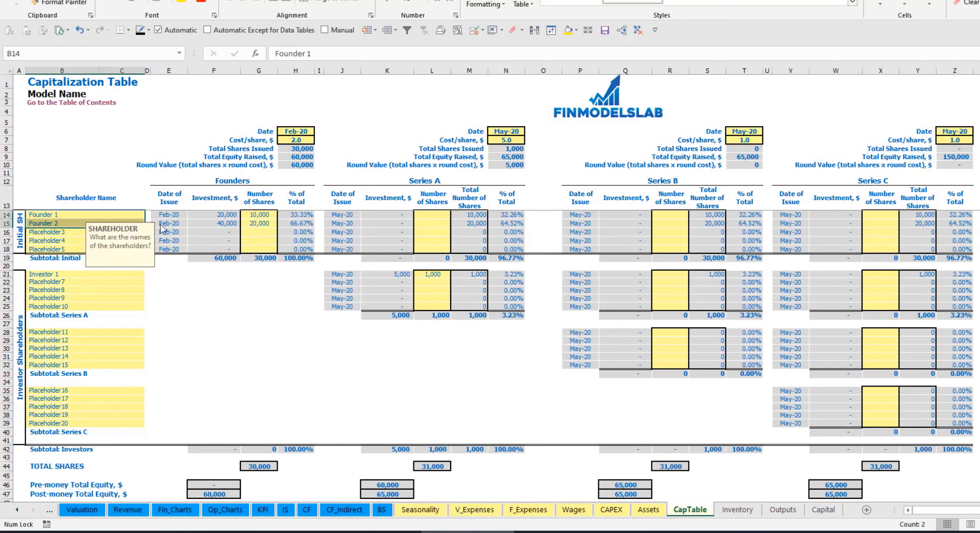
pyautogui.moveTo(512, 215); pyautogui.dragTo(522, 239)
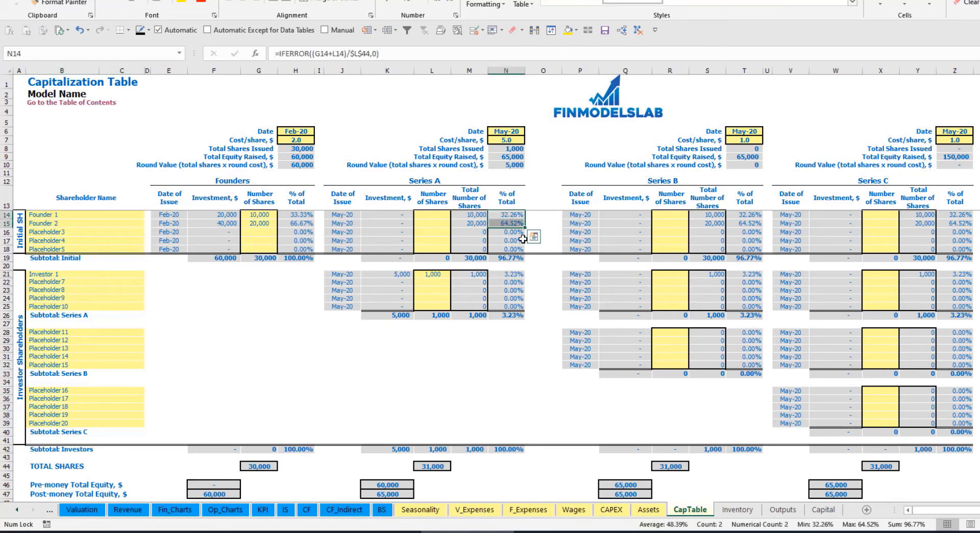
pyautogui.press('Up')
pyautogui.press('Down')
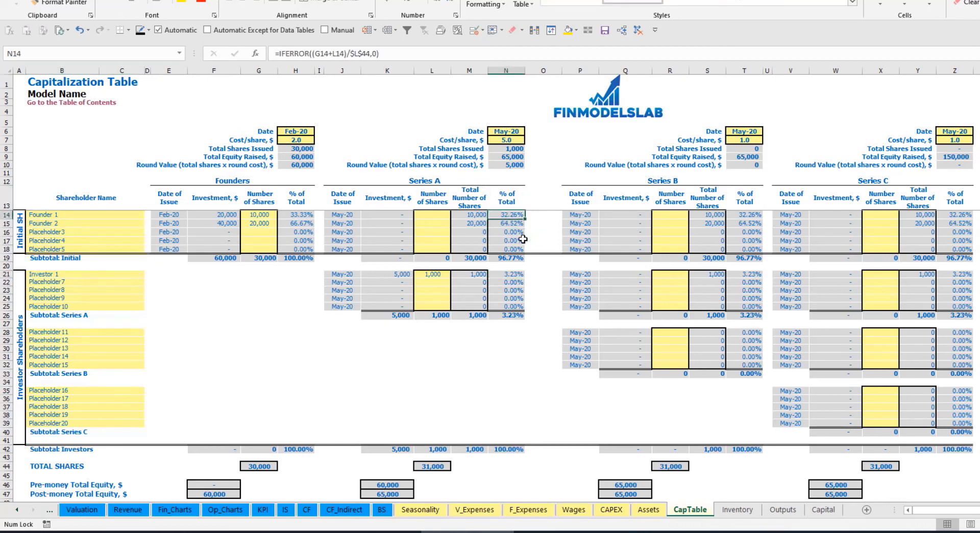
pyautogui.press('Down')
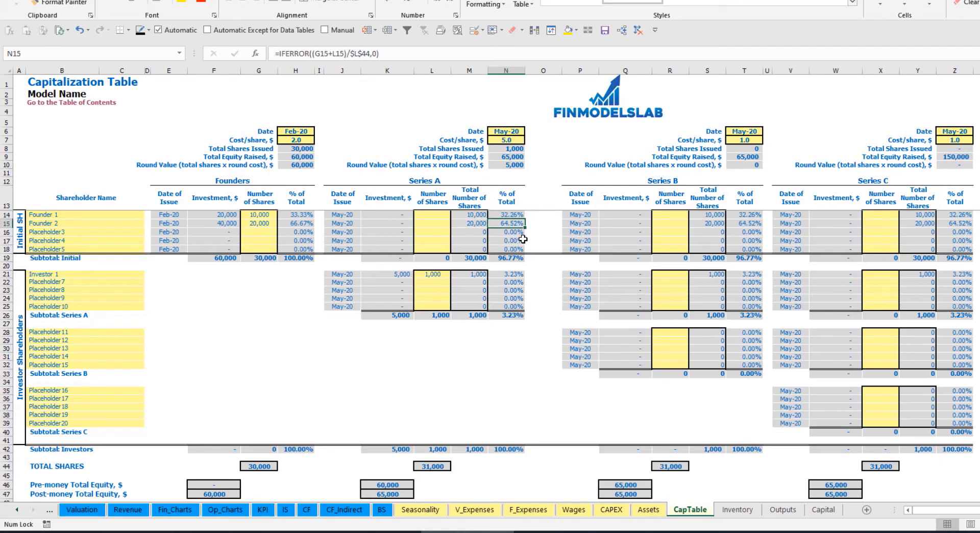
# Review the Series B and Series C shareholder name entries and the Series A investors' share count cells
pyautogui.click(95, 338)
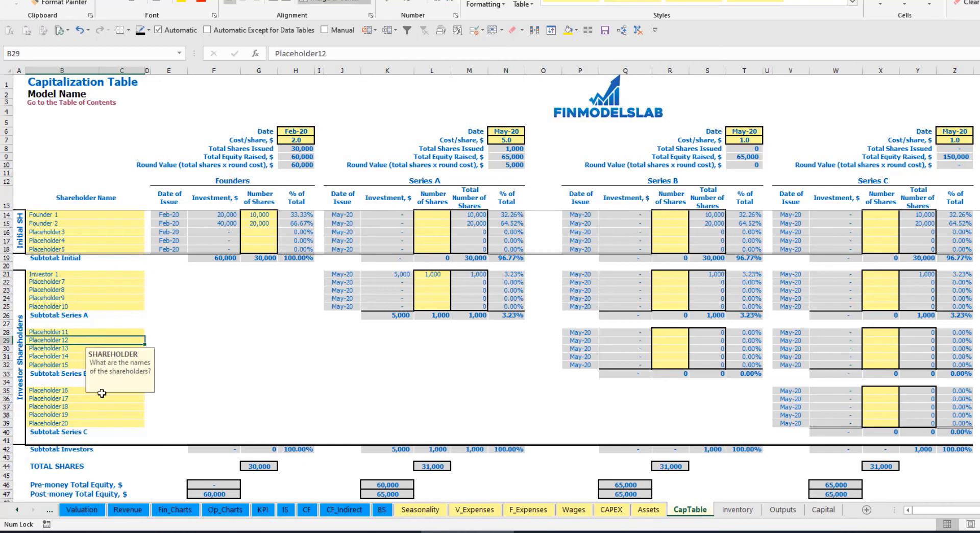
pyautogui.click(81, 394)
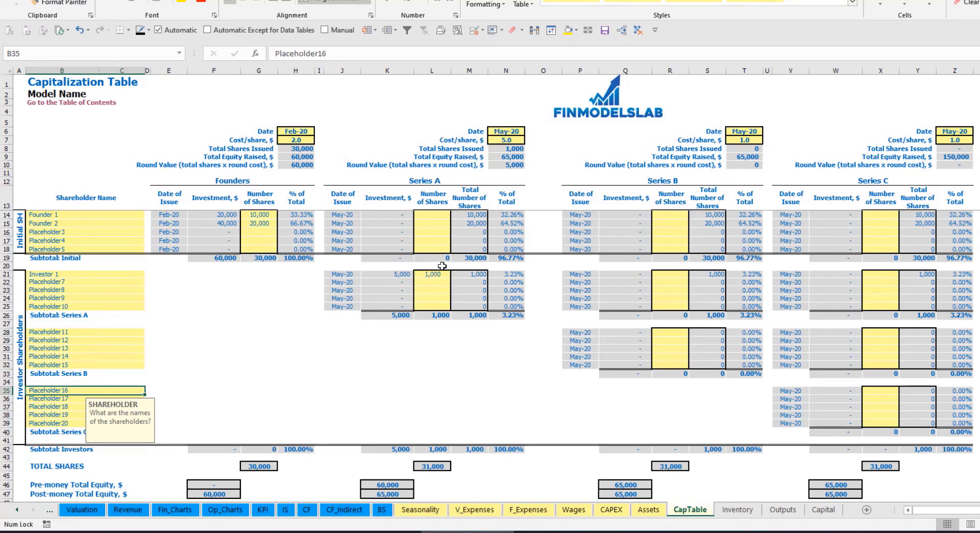
pyautogui.moveTo(437, 274); pyautogui.dragTo(433, 306)
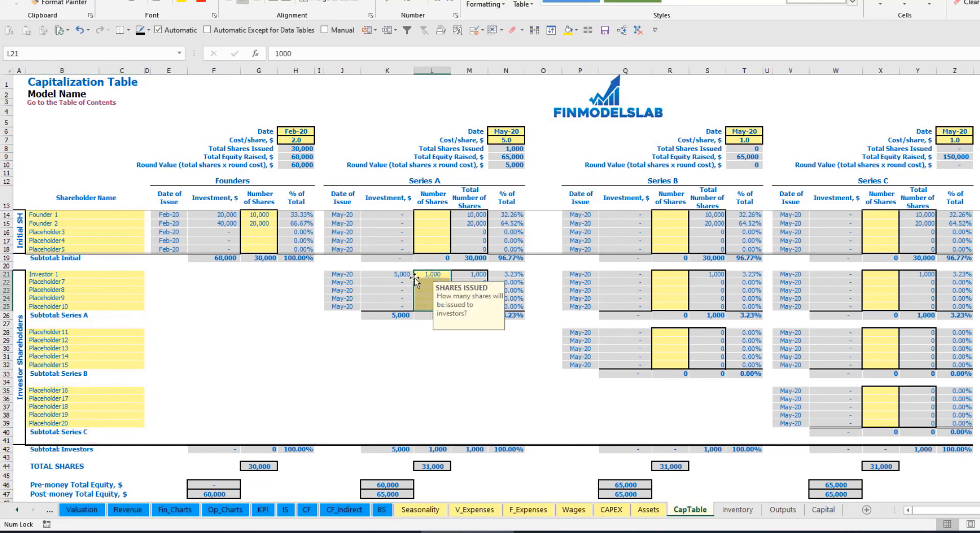
pyautogui.click(442, 347)
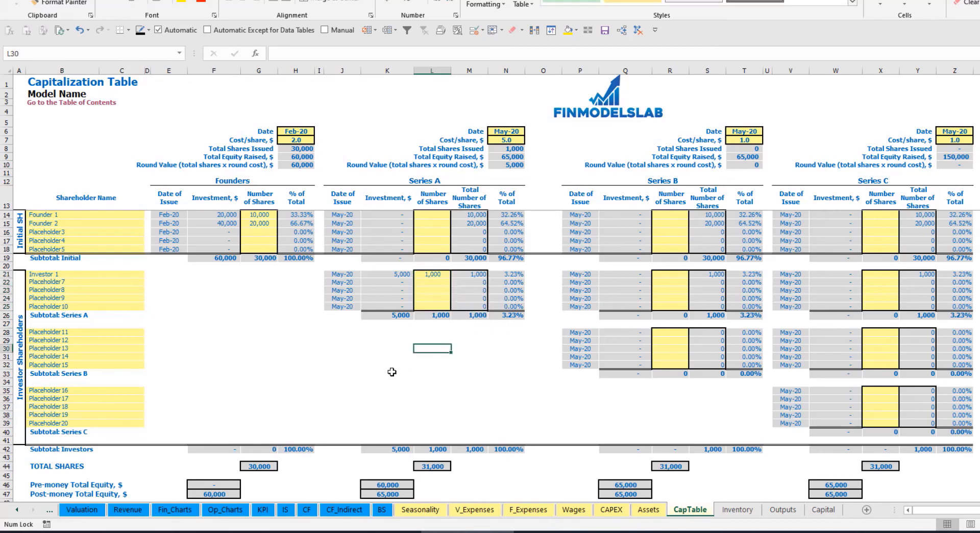
# Check Ordinary Equity Raisings for Feb-20 and May-20 on the Cash Flow Statement and the Ordinary Equity row on the Balance Sheet
pyautogui.click(307, 509)
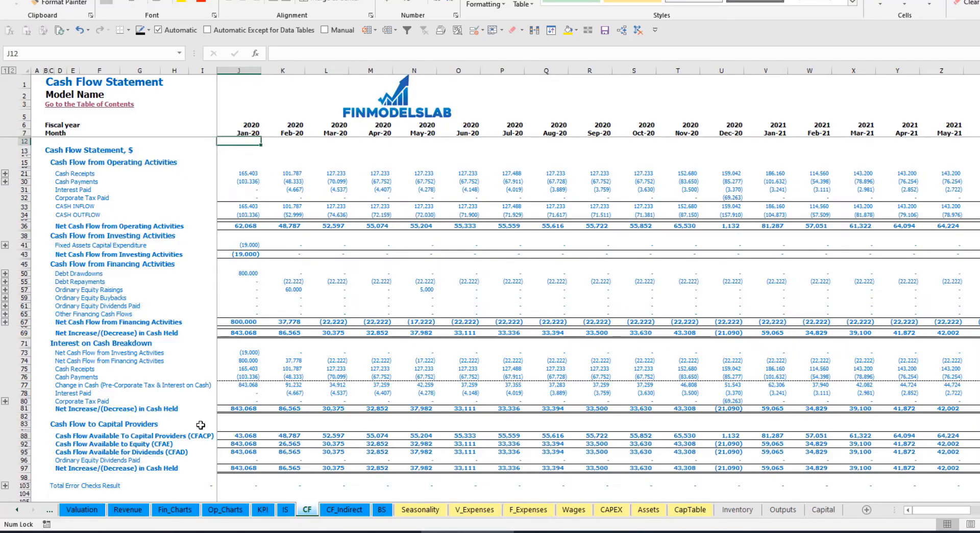
pyautogui.click(23, 289)
pyautogui.click(295, 290)
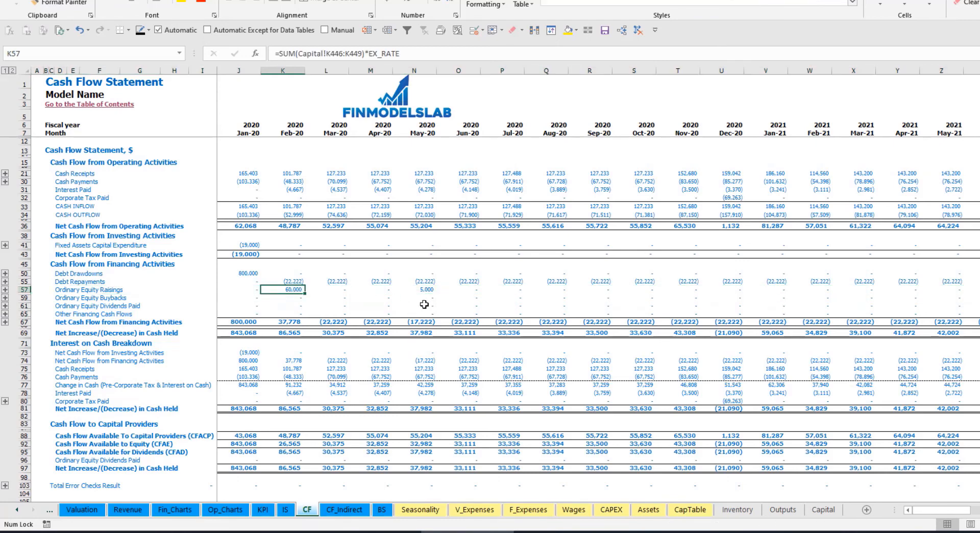
pyautogui.click(425, 290)
pyautogui.click(382, 509)
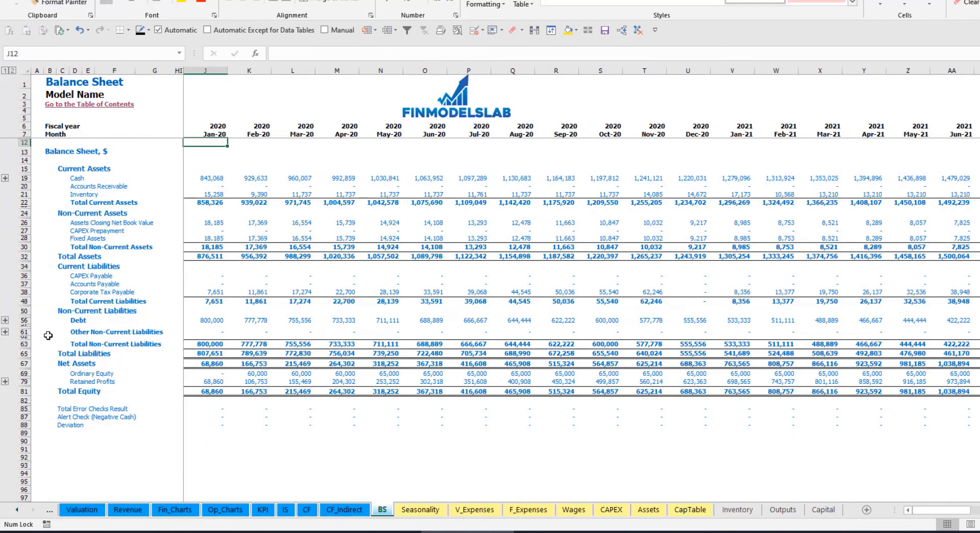
pyautogui.click(24, 373)
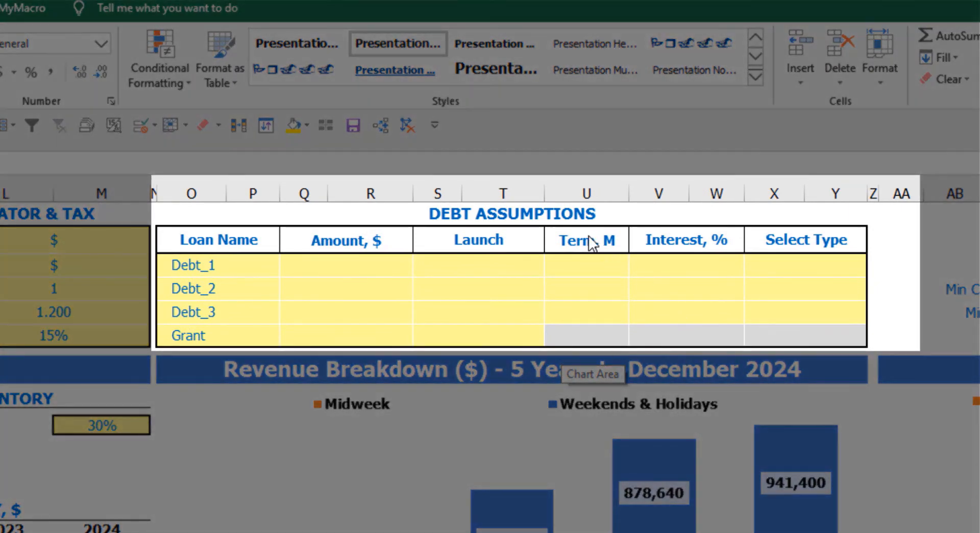
# Try Annuity as Debt_1's repayment type in the Debt Assumptions, and set it to Usual
pyautogui.click(571, 214)
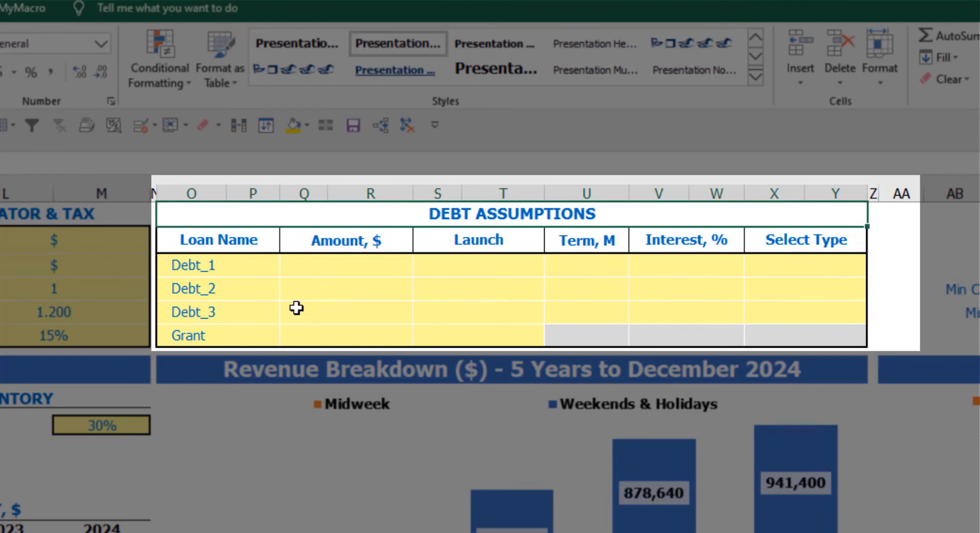
pyautogui.click(862, 261)
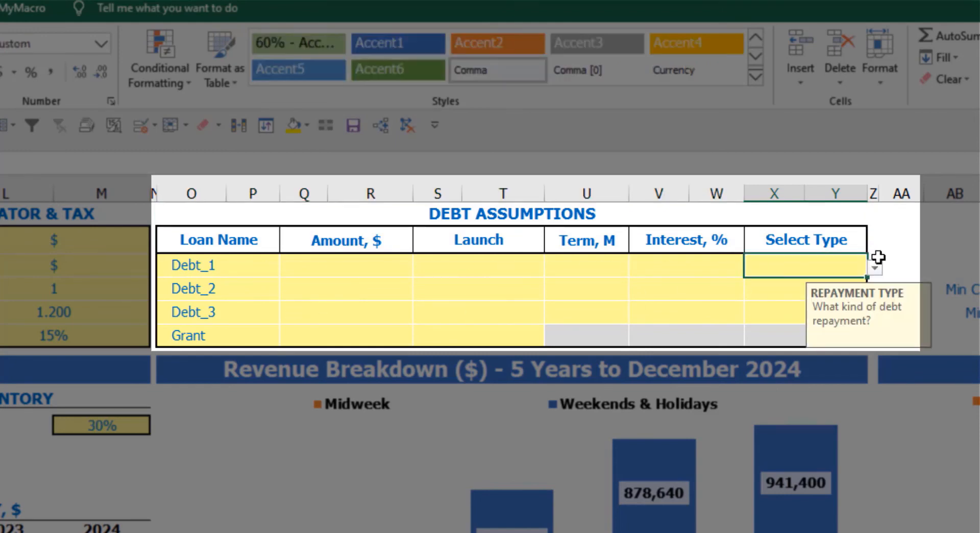
pyautogui.click(874, 268)
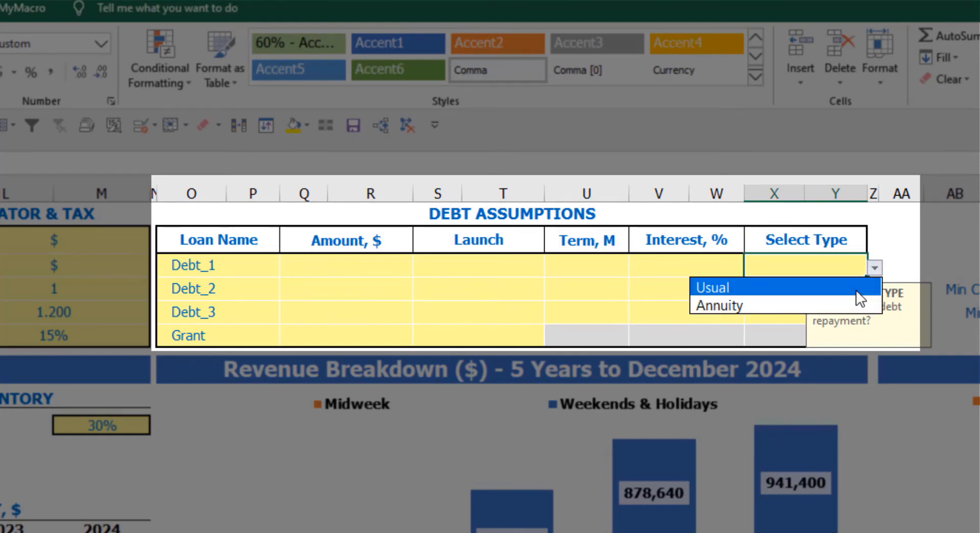
pyautogui.click(851, 302)
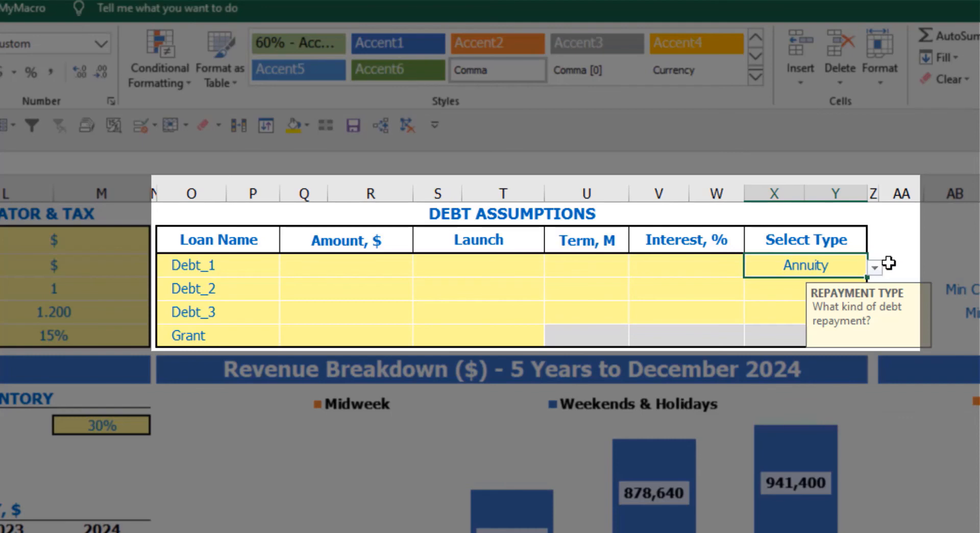
pyautogui.click(874, 267)
pyautogui.click(840, 288)
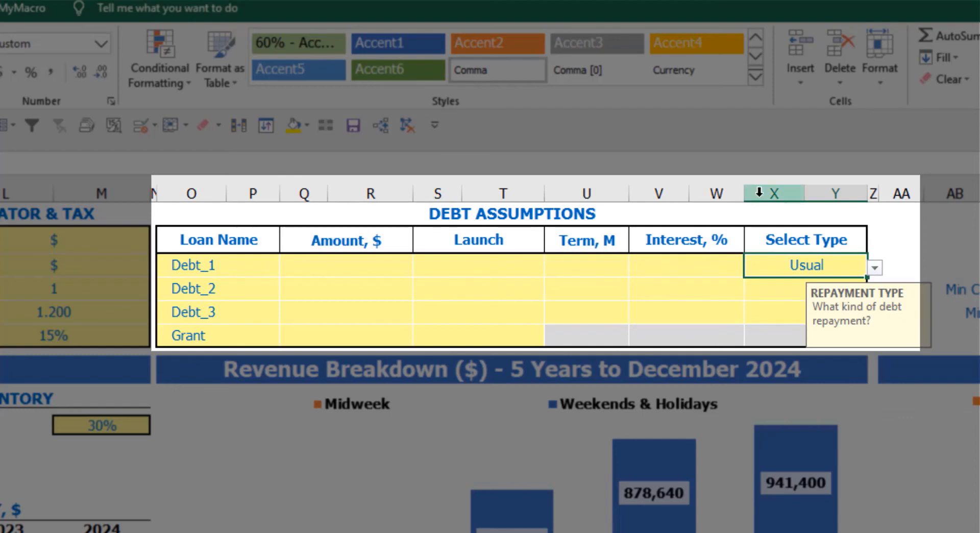
# Set Debt_1's drawdown amount to 1,000,000 and its launch month to Feb-20 in the Debt Assumptions
pyautogui.click(387, 265)
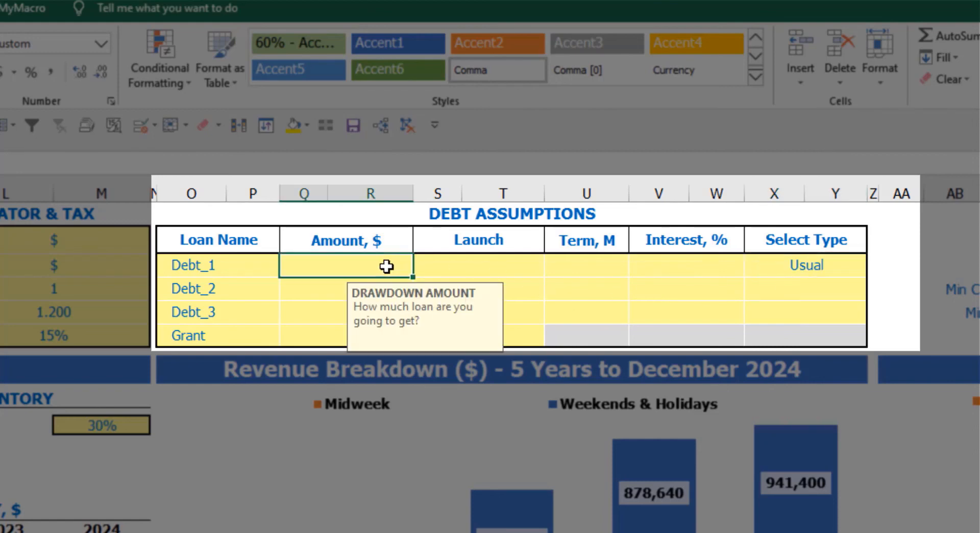
pyautogui.write('1,000,0')
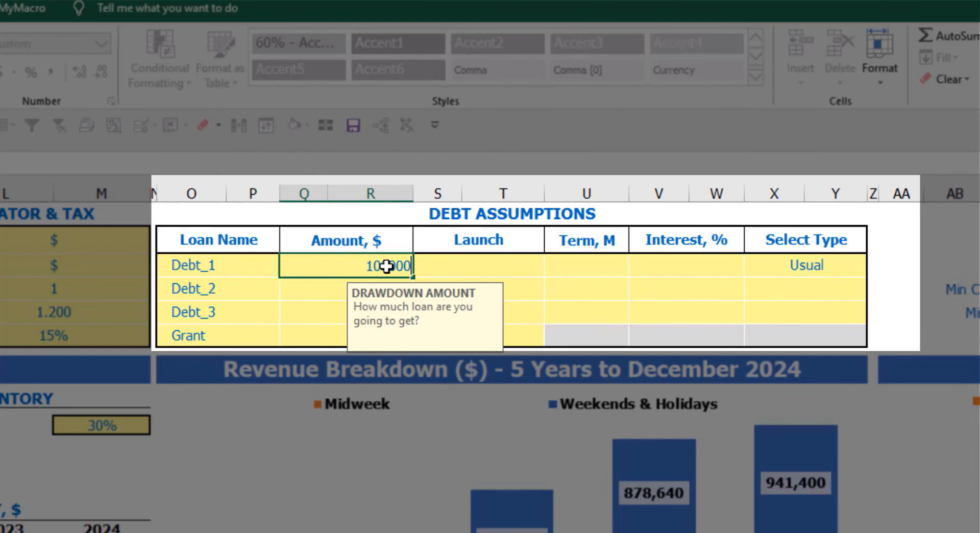
pyautogui.write('00')
pyautogui.press('Return')
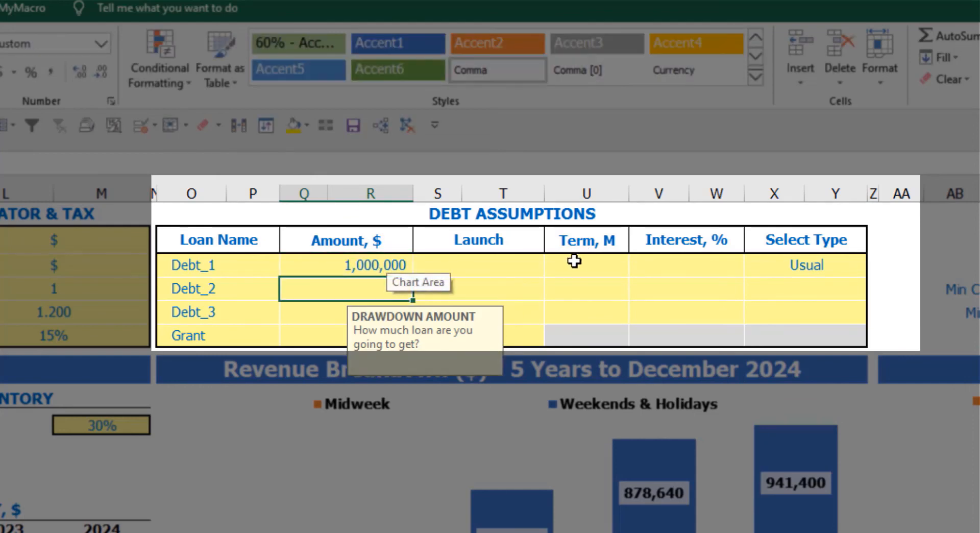
pyautogui.click(542, 264)
pyautogui.click(551, 268)
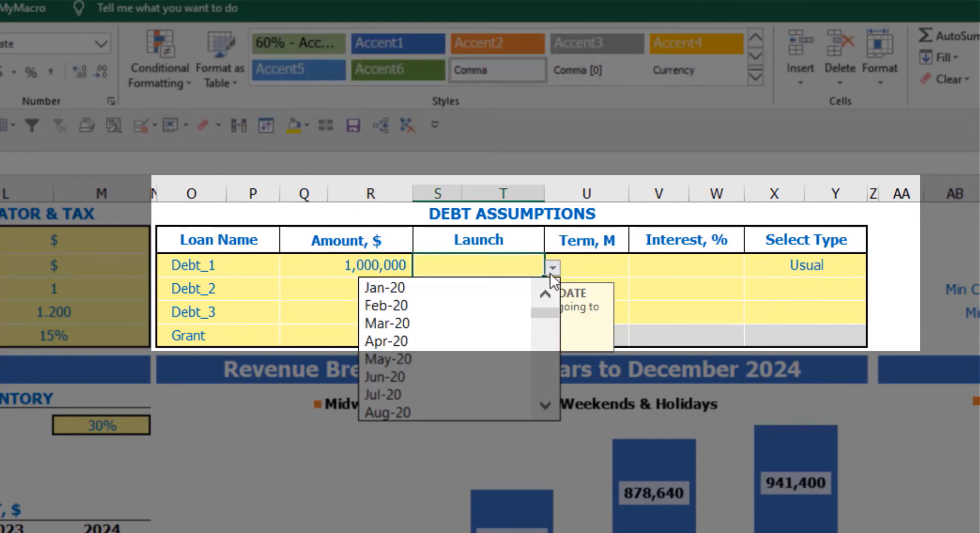
pyautogui.click(508, 301)
# Give Debt_1 a repayment term of 60 months and an annual interest rate of 5%
pyautogui.click(588, 258)
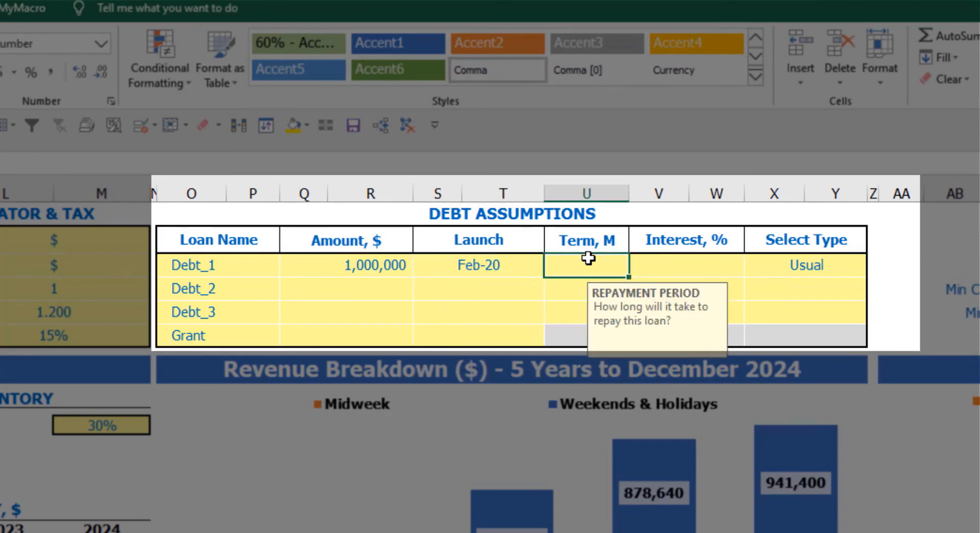
pyautogui.write('60')
pyautogui.press('Return')
pyautogui.click(645, 263)
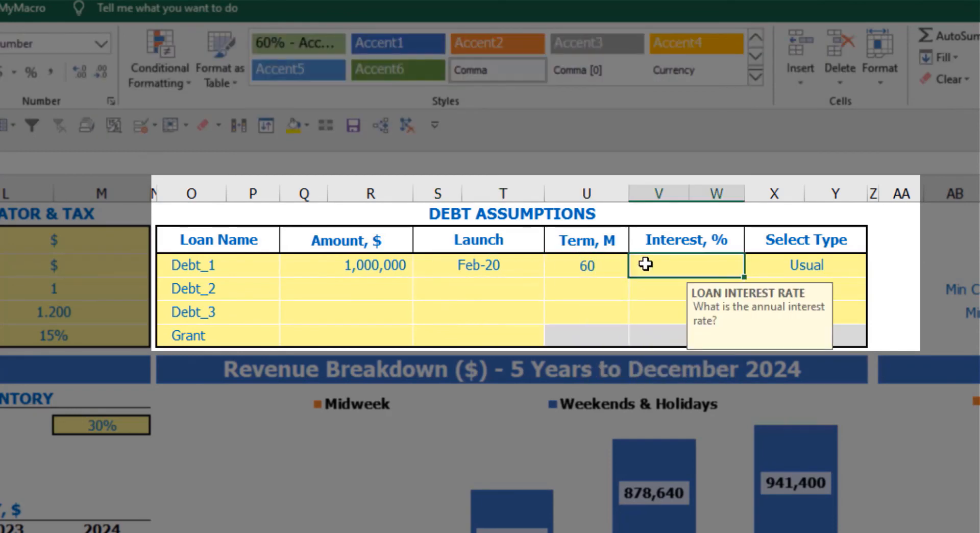
pyautogui.write('5')
pyautogui.press('Return')
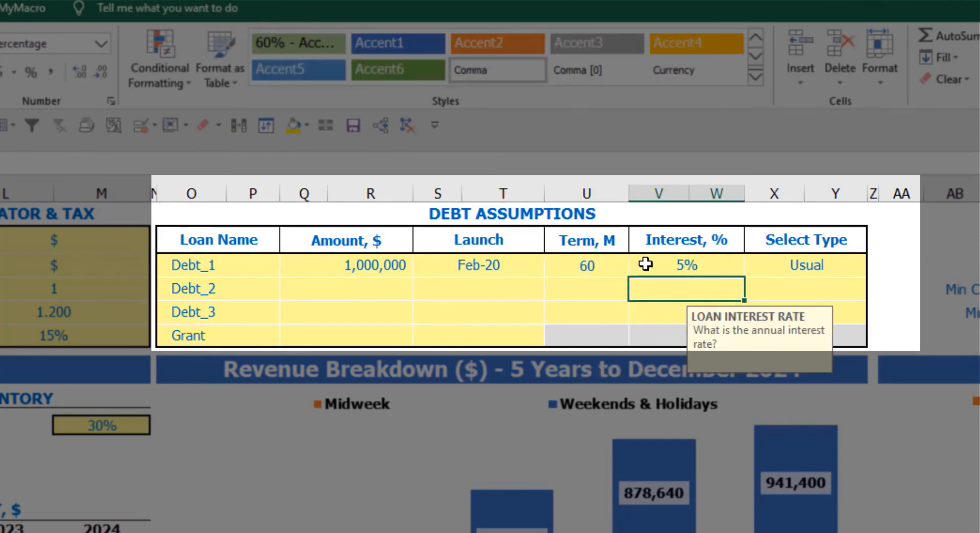
# Enter a grant of 500,000 with a Mar-20 launch in the Debt Assumptions
pyautogui.click(360, 339)
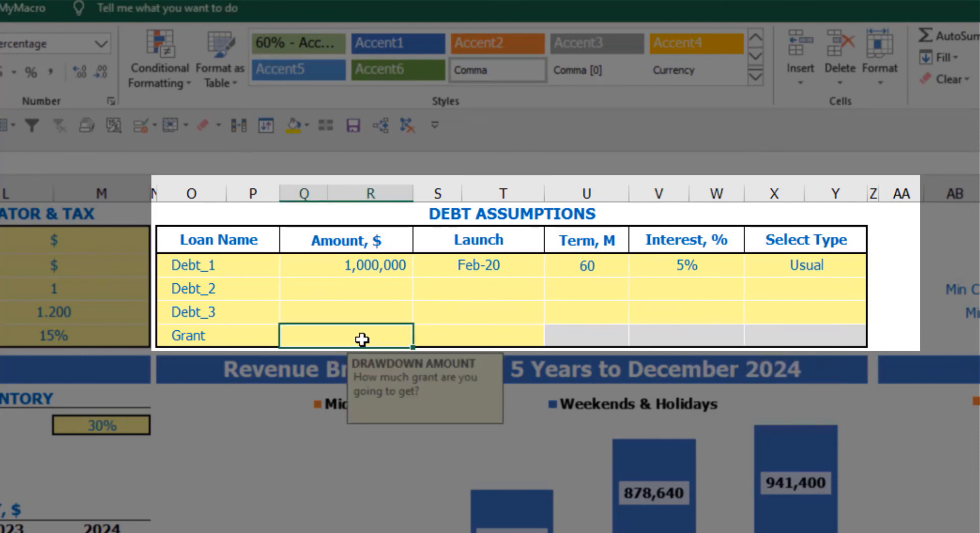
pyautogui.write('500000')
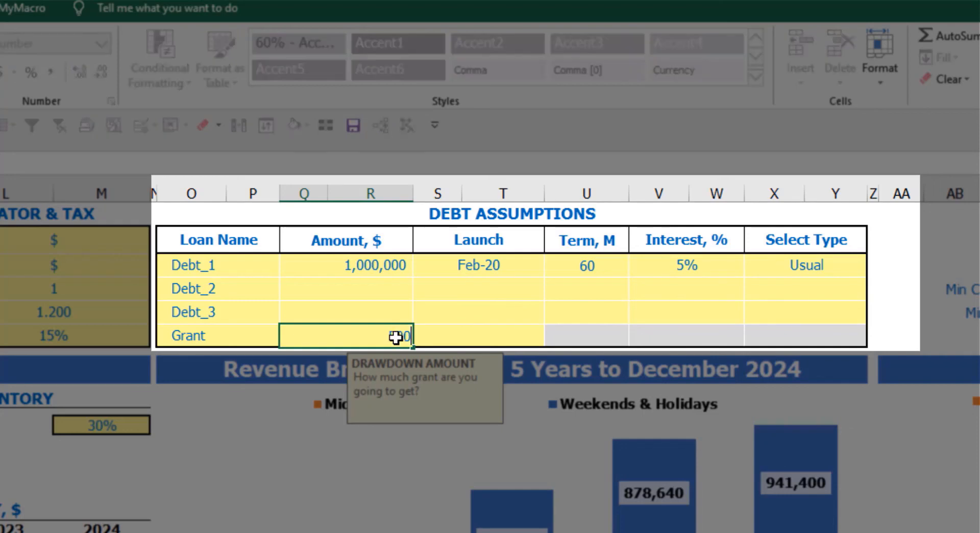
pyautogui.press('Return')
pyautogui.click(508, 339)
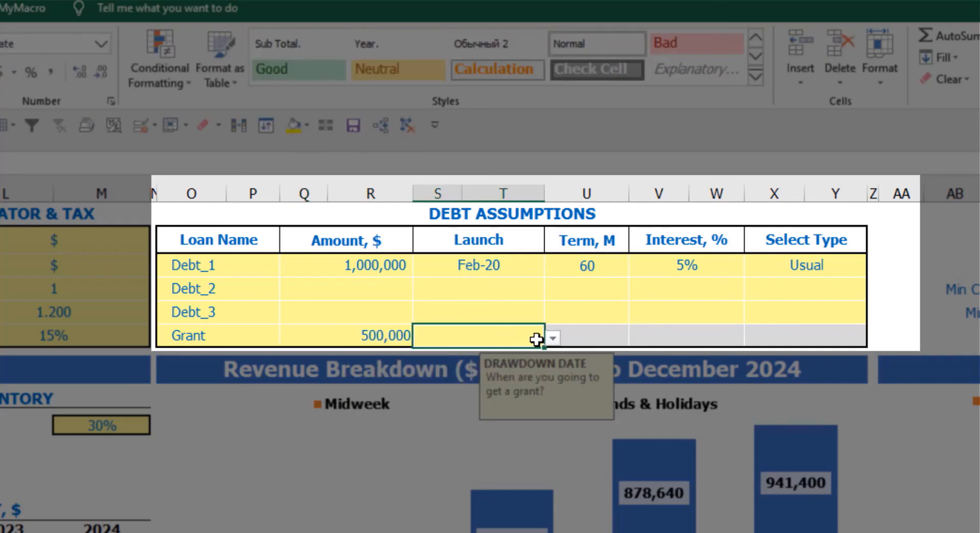
pyautogui.click(552, 338)
pyautogui.click(490, 399)
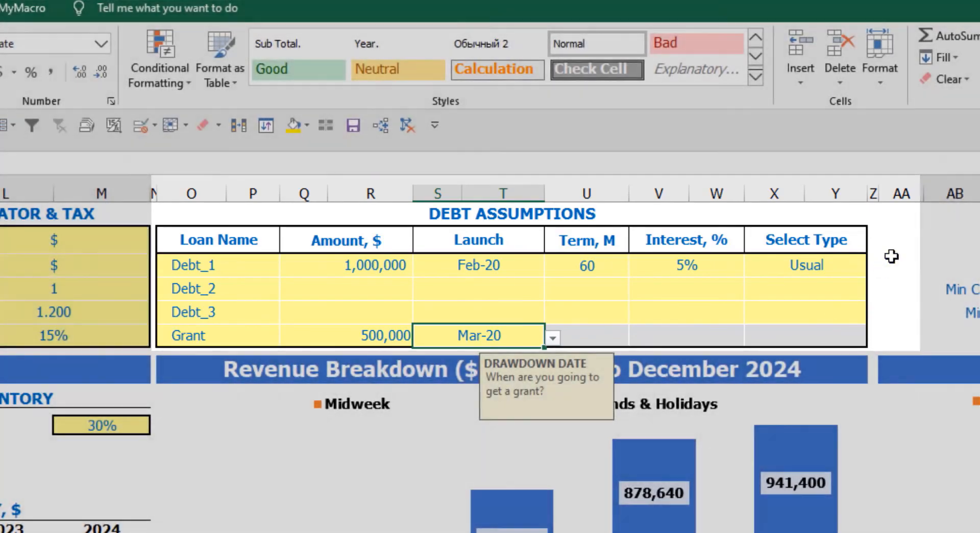
pyautogui.click(893, 253)
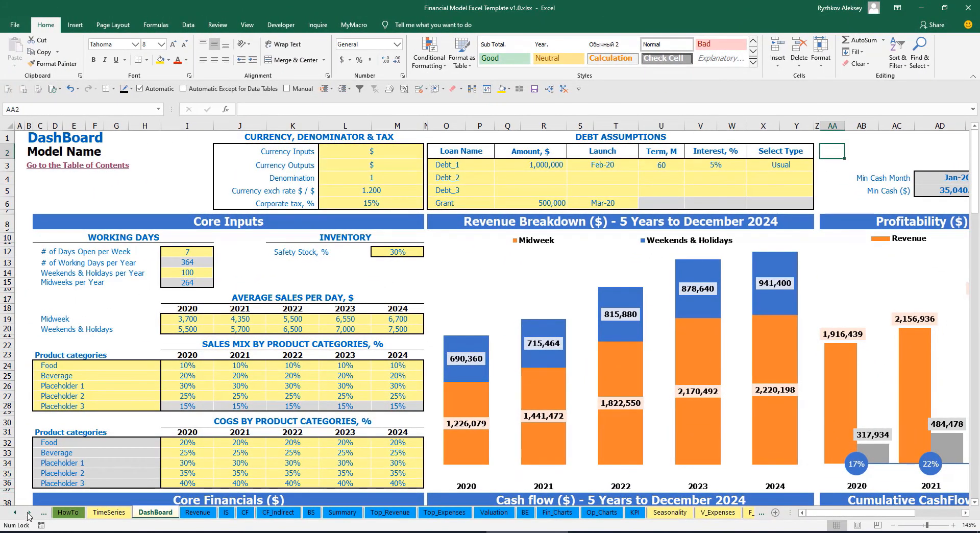
# Examine the Capital sheet's drawdown, repayment and interest expense schedules for Debt_1 to Debt_3 and Total Debts
pyautogui.click(28, 512)
pyautogui.click(28, 512)
pyautogui.click(28, 512)
pyautogui.click(28, 512)
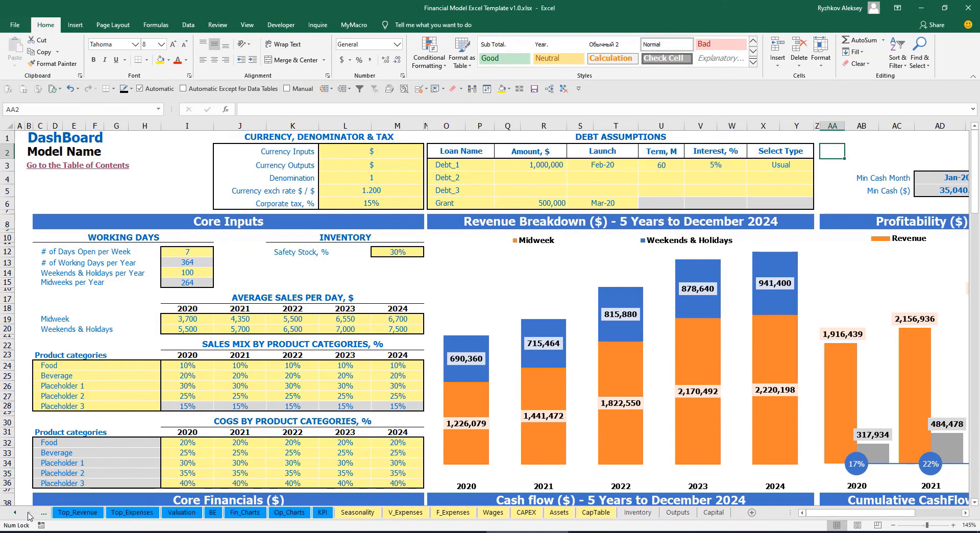
pyautogui.click(719, 516)
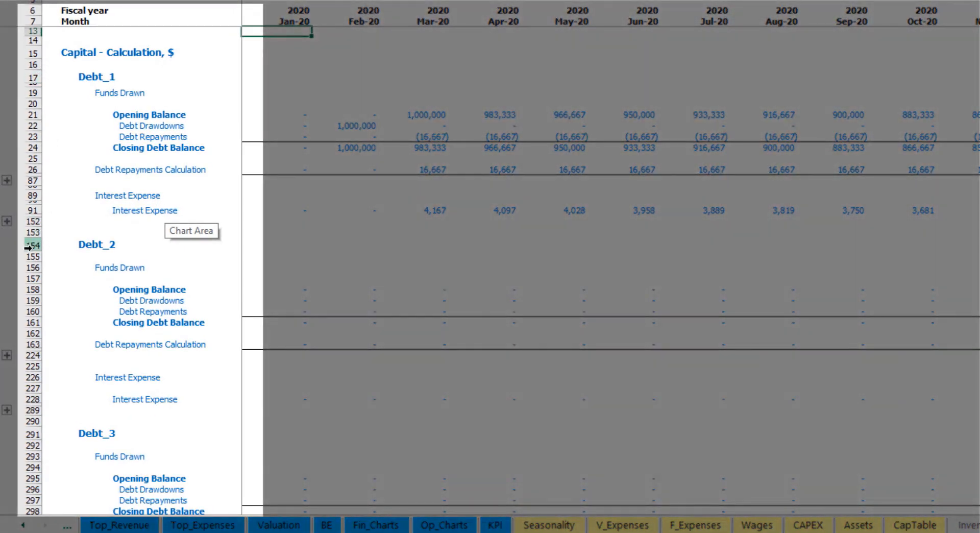
pyautogui.scroll(-9, 28, 247)
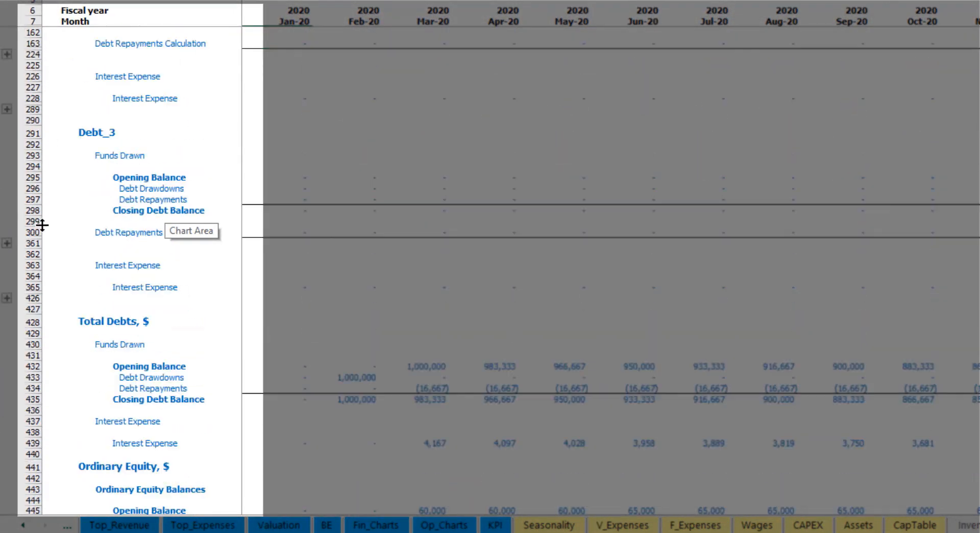
pyautogui.scroll(5, 61, 254)
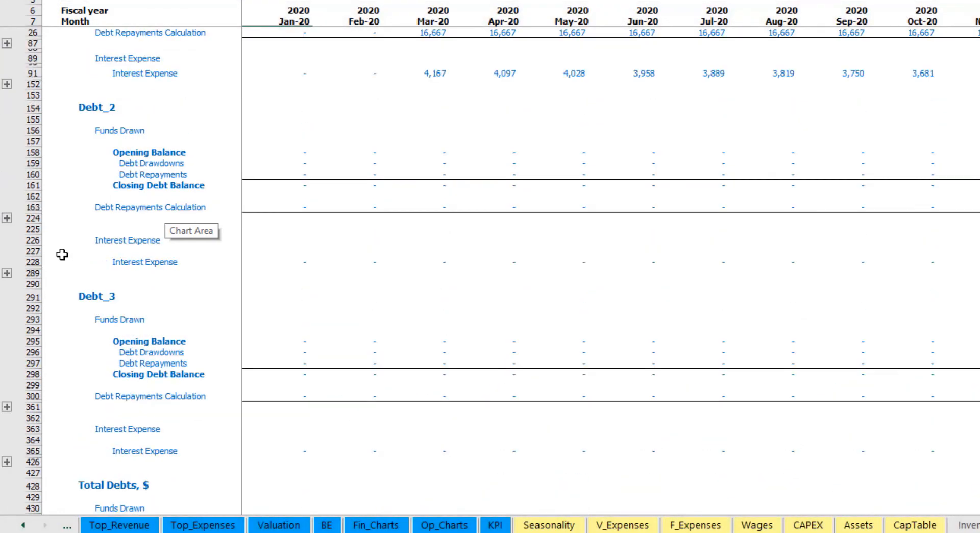
pyautogui.scroll(4, 61, 254)
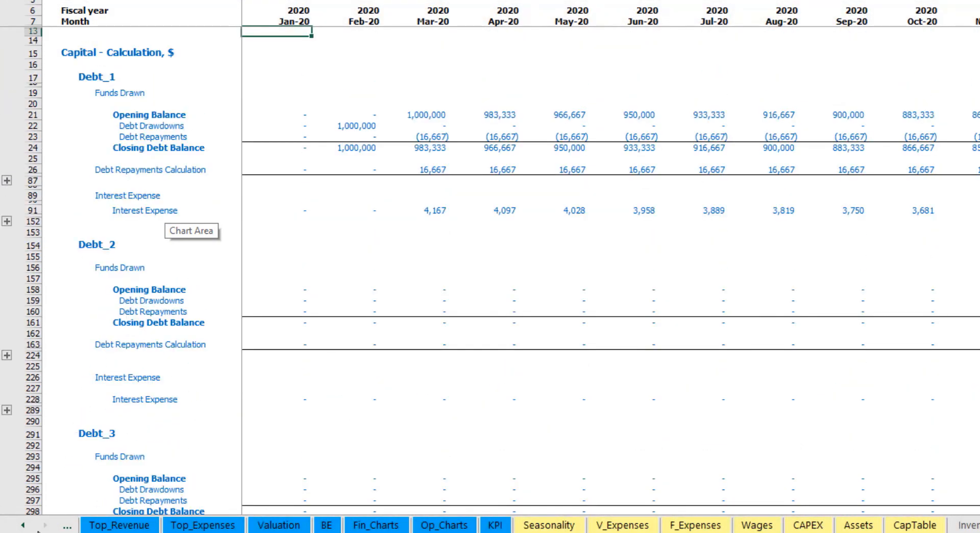
# Check the monthly Interest Expense row on the Income Statement
pyautogui.click(23, 525)
pyautogui.click(23, 525)
pyautogui.click(23, 525)
pyautogui.click(23, 526)
pyautogui.click(23, 526)
pyautogui.click(23, 525)
pyautogui.click(24, 526)
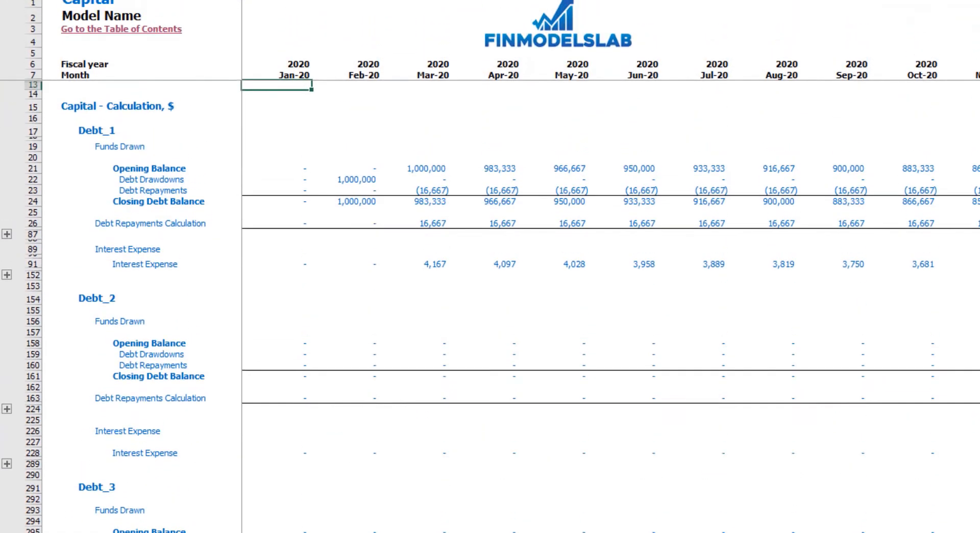
pyautogui.click(221, 525)
pyautogui.click(33, 332)
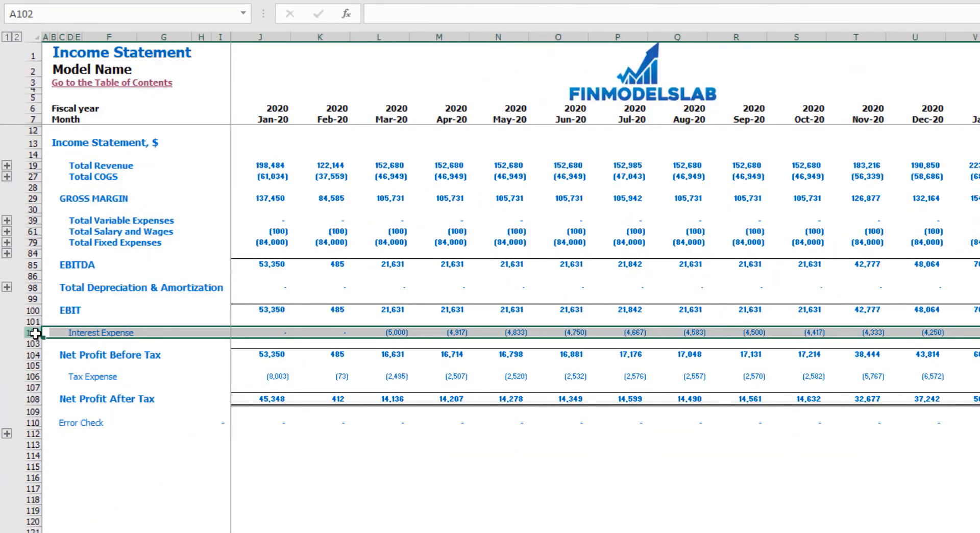
# Check Interest Paid, Debt Drawdowns and Debt Repayments on the Cash Flow Statement, and the Debt row on the Balance Sheet
pyautogui.click(266, 531)
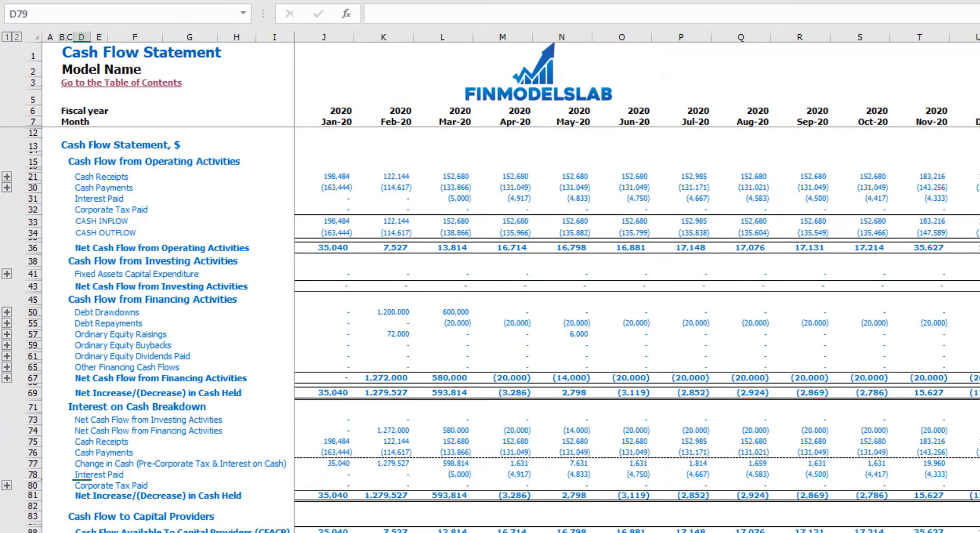
pyautogui.click(37, 202)
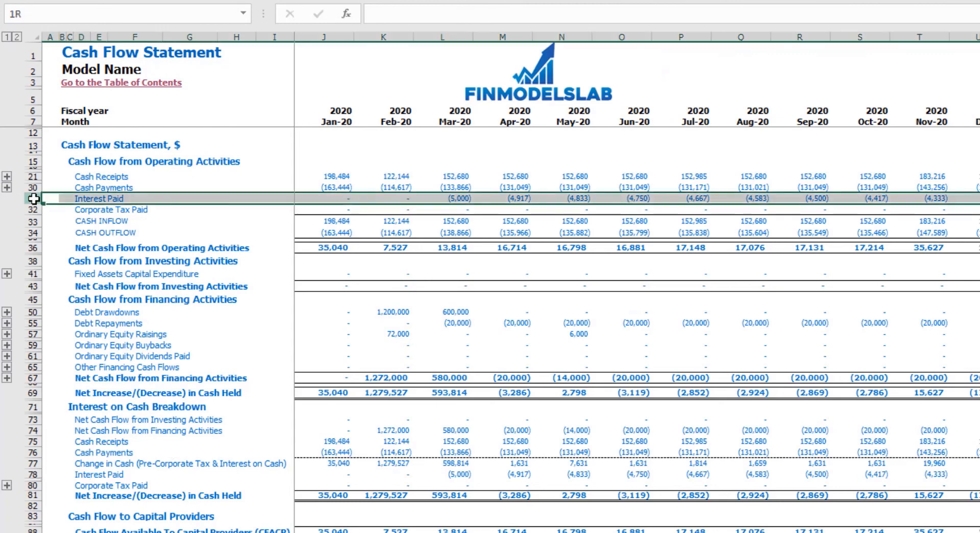
pyautogui.click(34, 312)
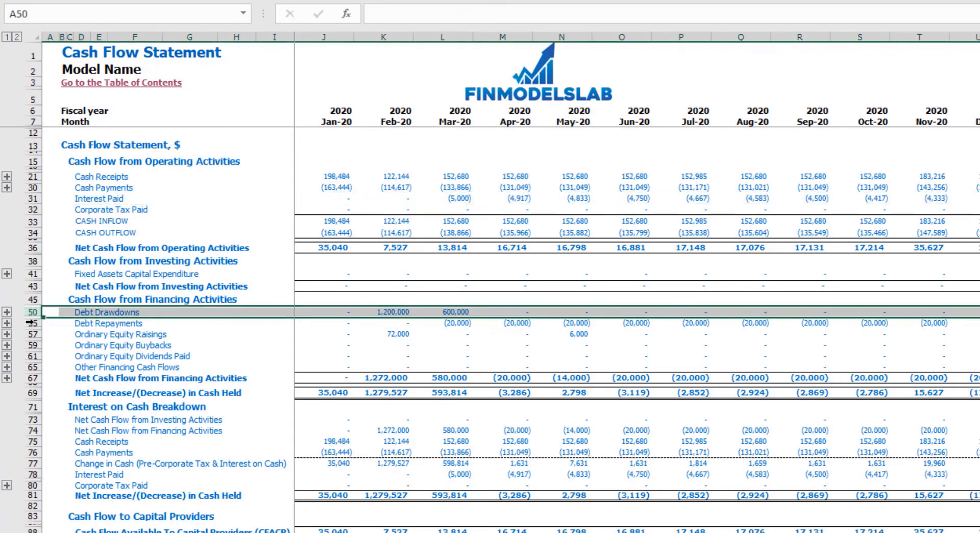
pyautogui.click(33, 323)
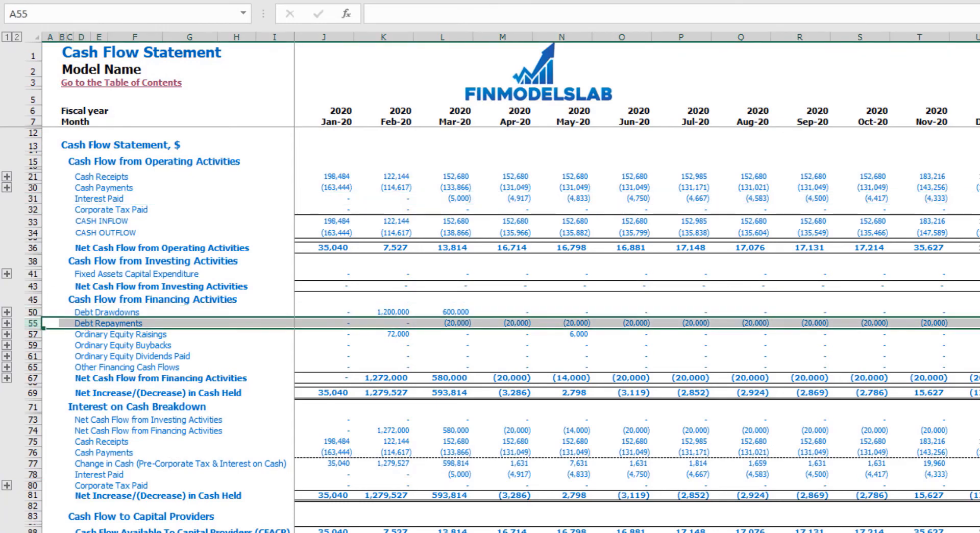
pyautogui.hotkey('ctrl', 'pagedown')
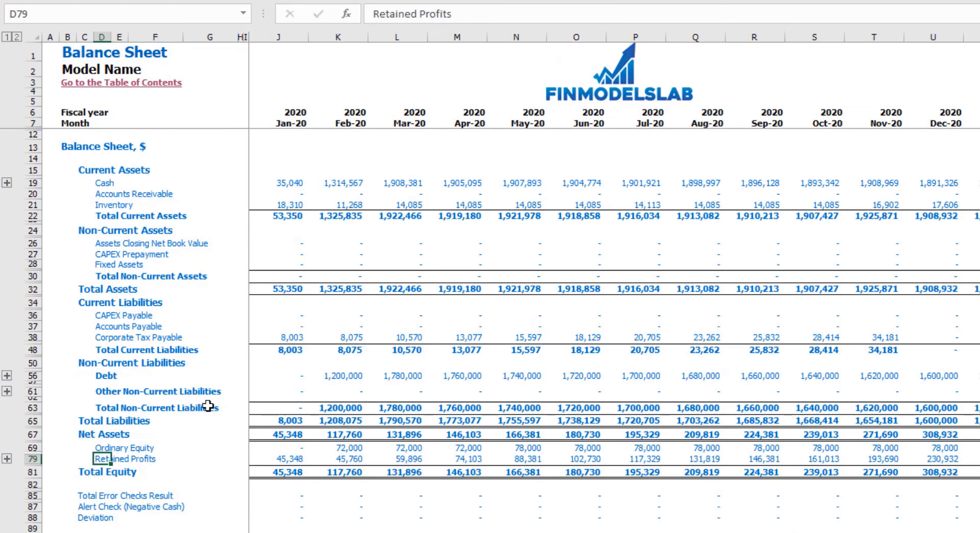
pyautogui.click(32, 376)
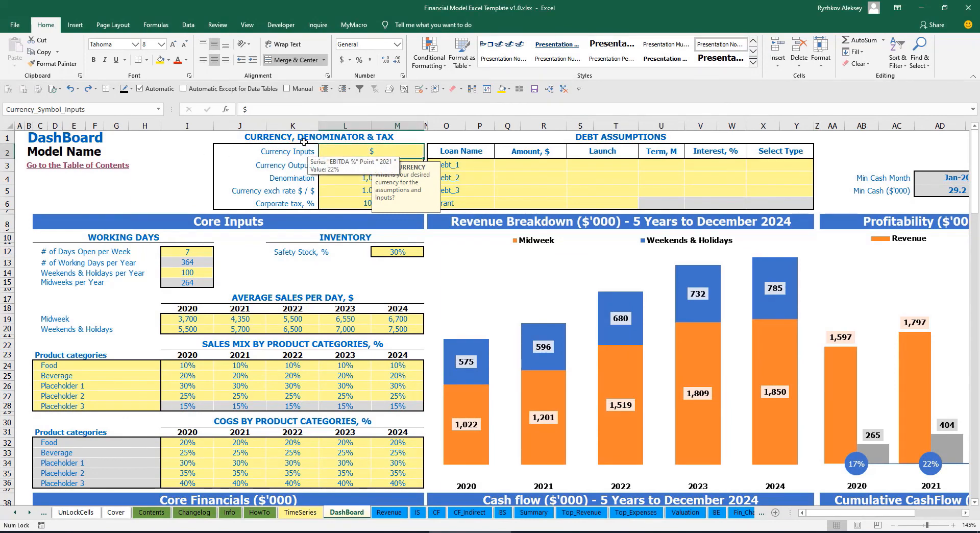
# Review the Currency Inputs and Currency Outputs cells on the DashBoard and their input hints
pyautogui.click(175, 157)
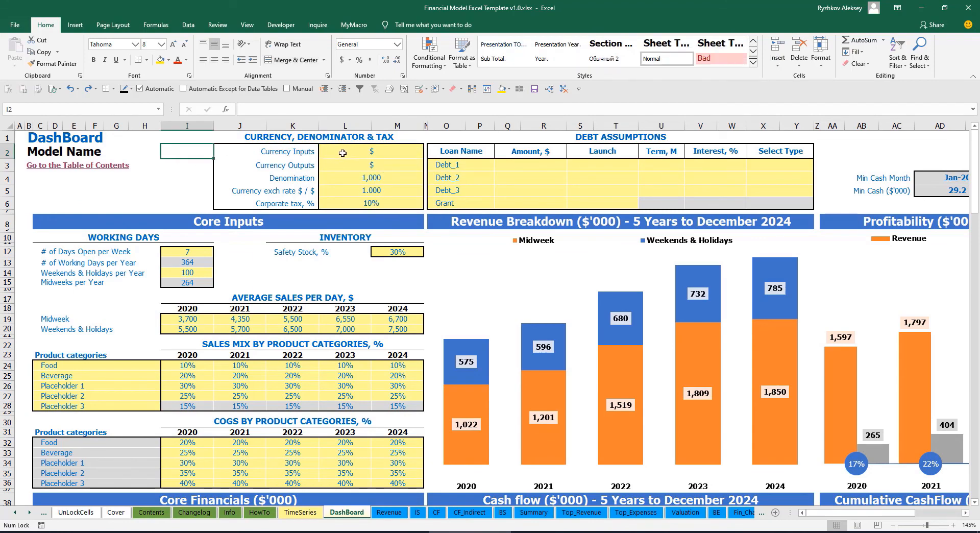
pyautogui.click(359, 153)
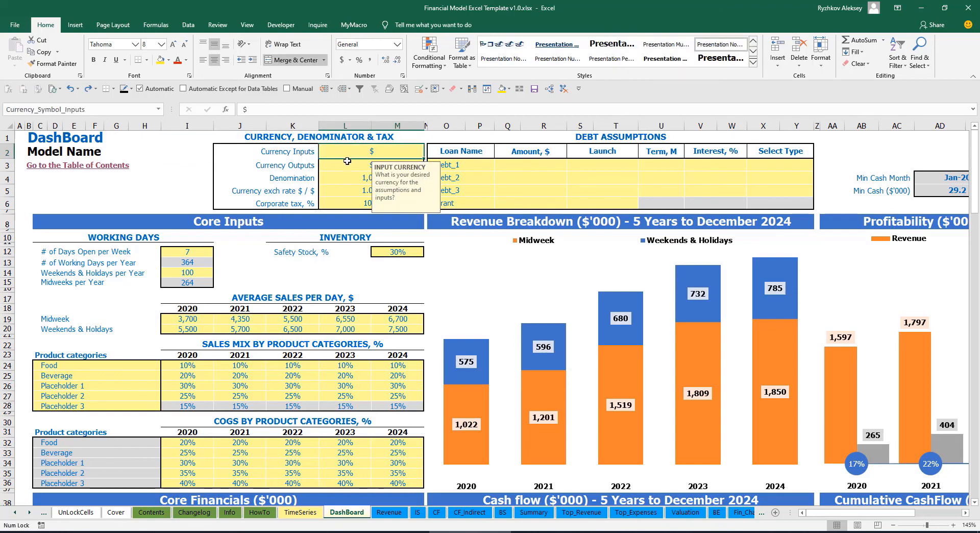
pyautogui.click(335, 167)
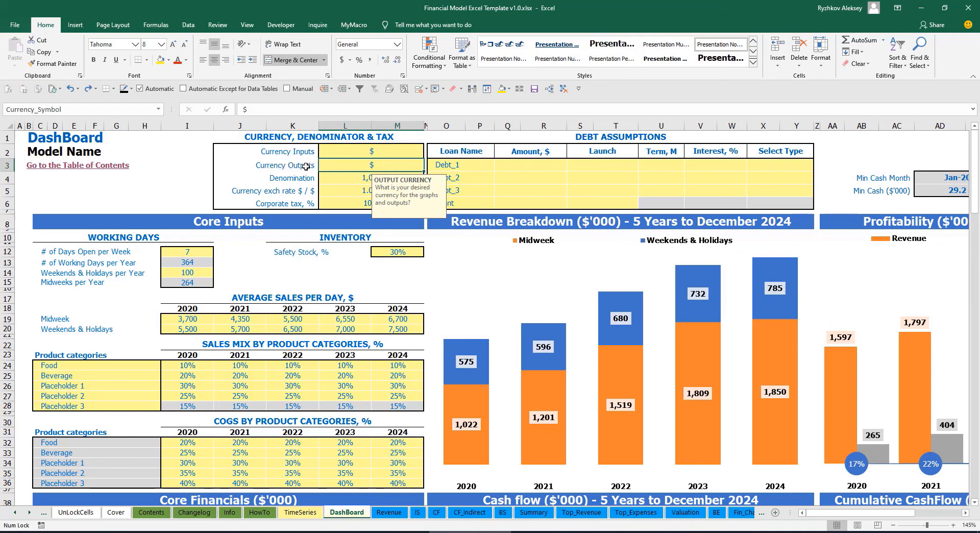
pyautogui.click(349, 153)
pyautogui.click(347, 166)
# Set the DashBoard's input currency to USD and its output currency to EUR
pyautogui.click(360, 153)
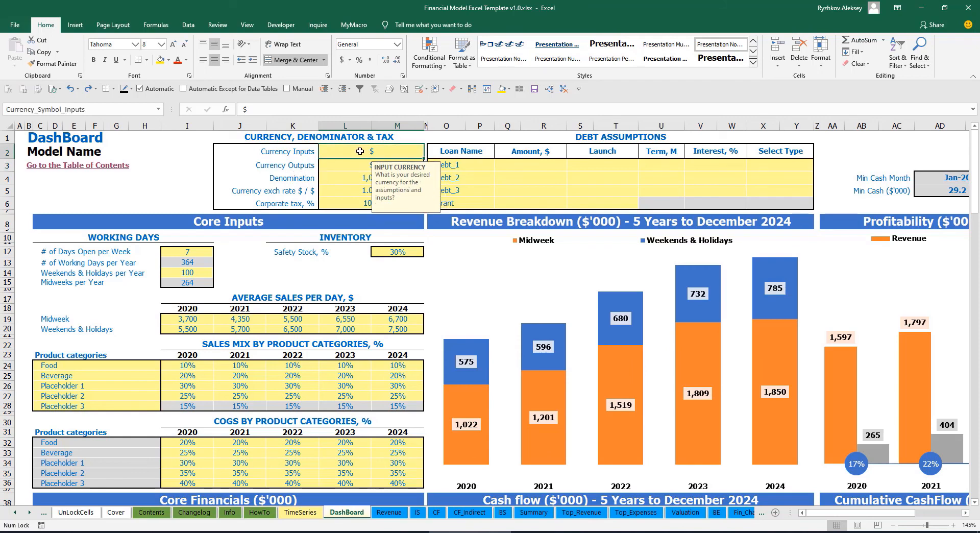
pyautogui.write('USD')
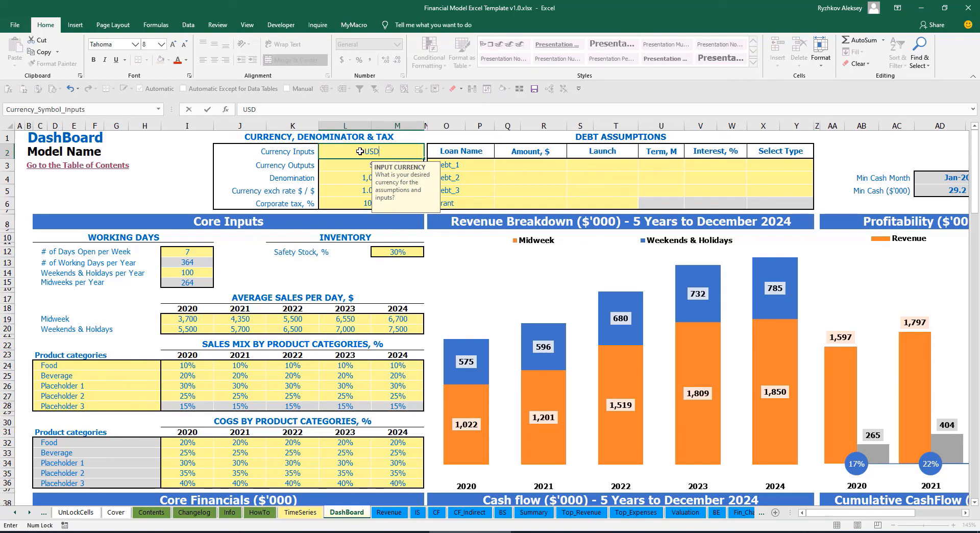
pyautogui.press('Return')
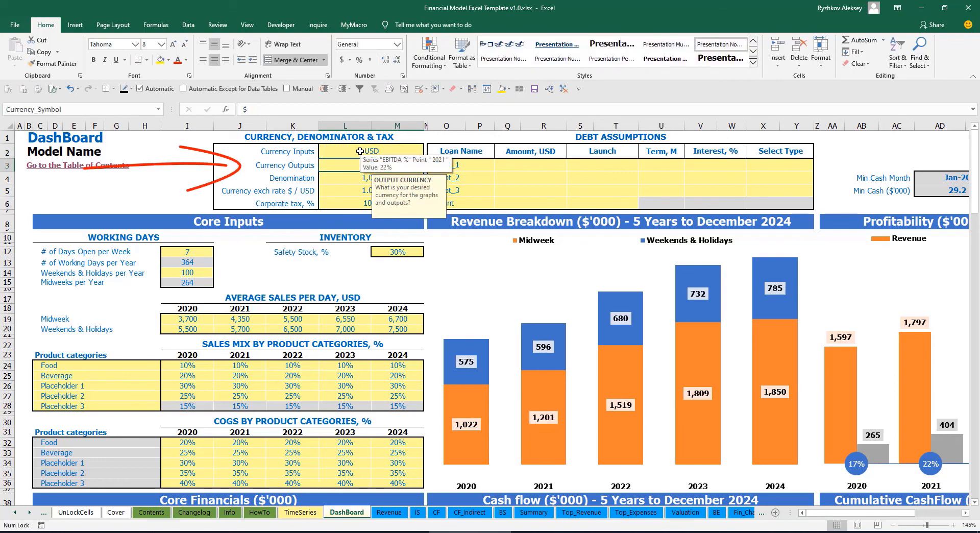
pyautogui.write('EUR')
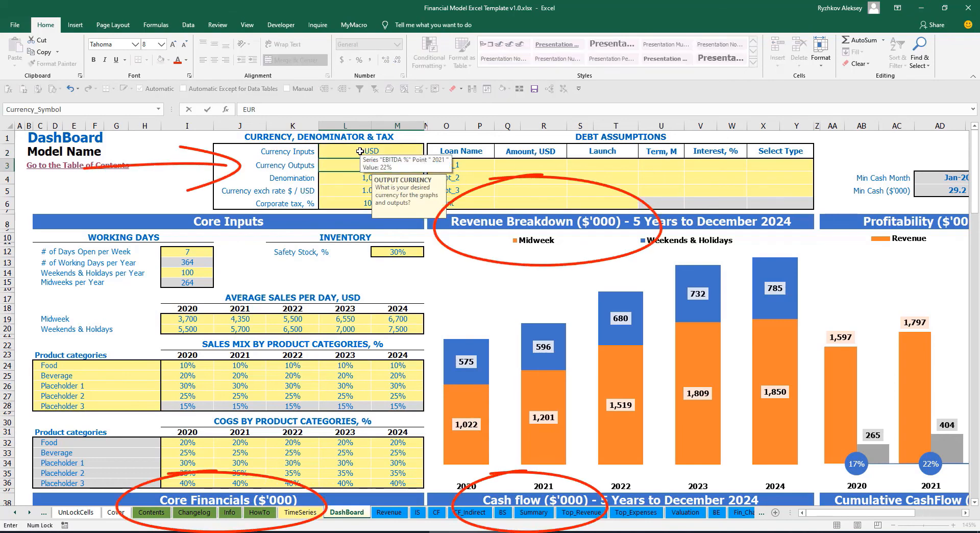
pyautogui.press('Return')
pyautogui.click(209, 169)
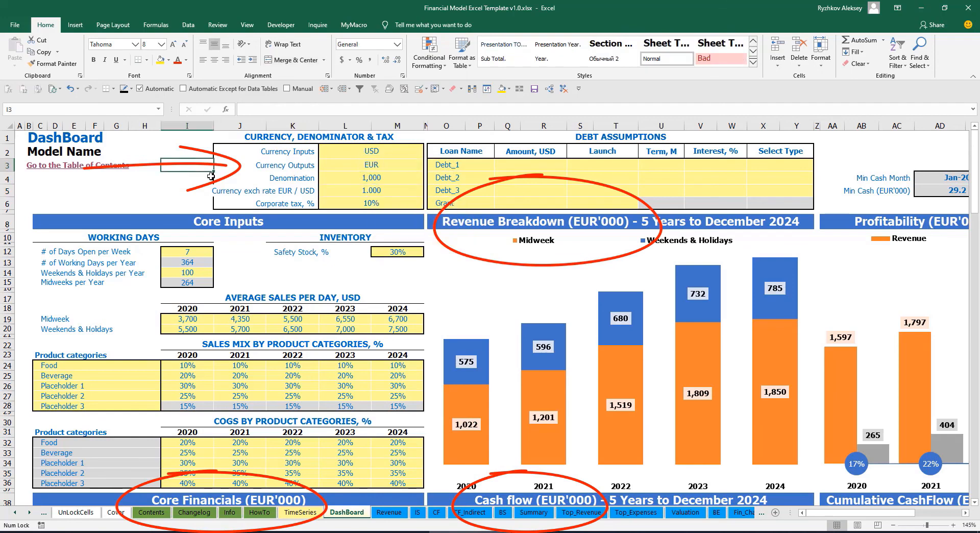
# Set the DashBoard's EUR / USD currency exchange rate to 1.2
pyautogui.click(350, 197)
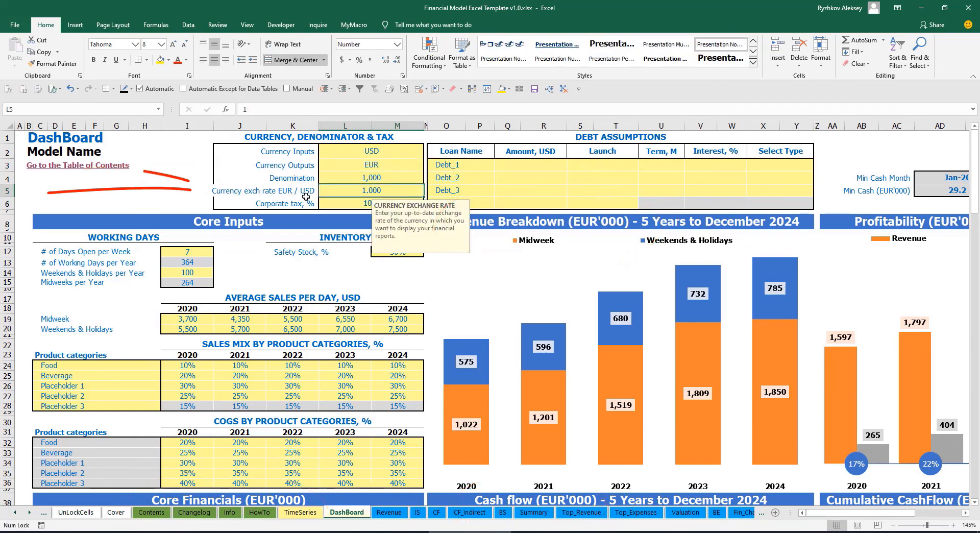
pyautogui.write('1.')
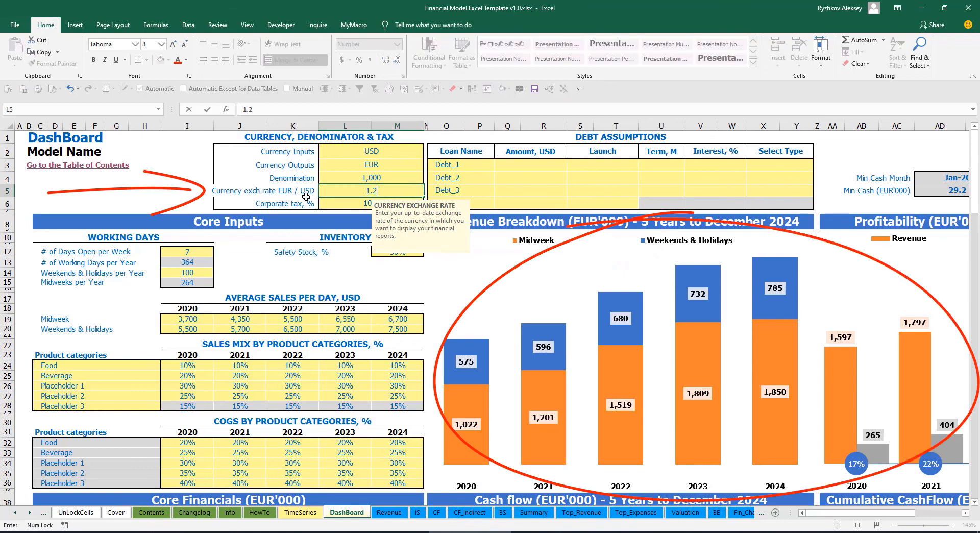
pyautogui.write('2')
pyautogui.press('Return')
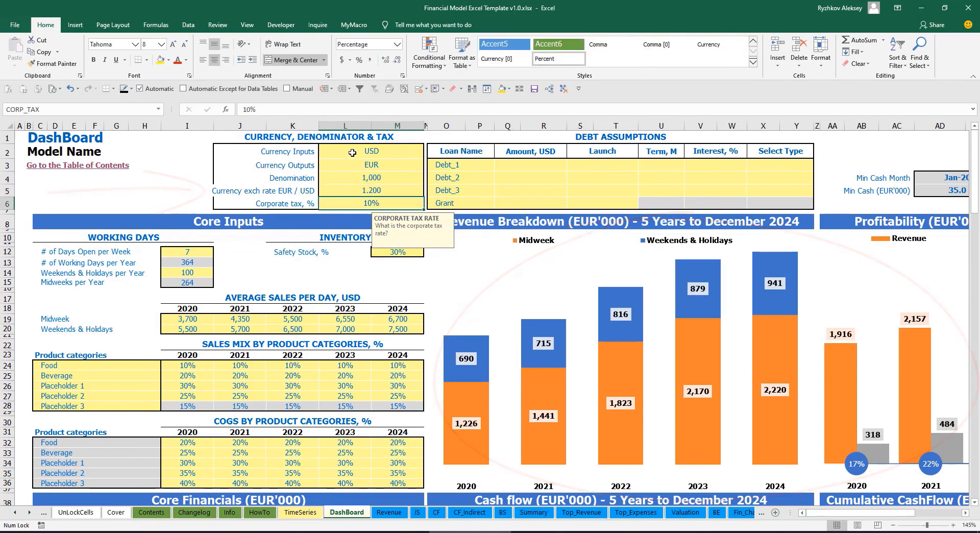
# Review the DashBoard's Currency Inputs, Currency Outputs and exchange rate cells with their input hints
pyautogui.press('Up')
pyautogui.press('Up')
pyautogui.press('Up')
pyautogui.press('Up')
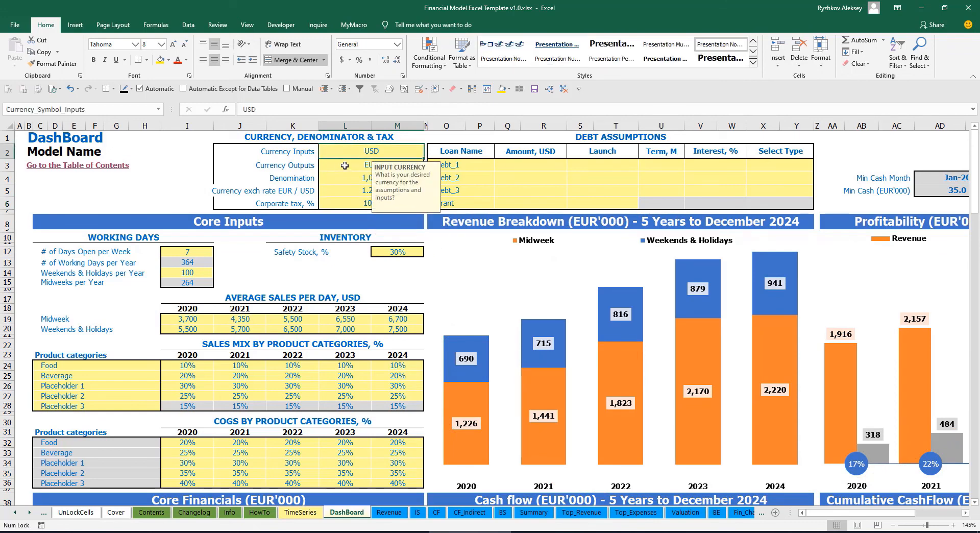
pyautogui.click(344, 165)
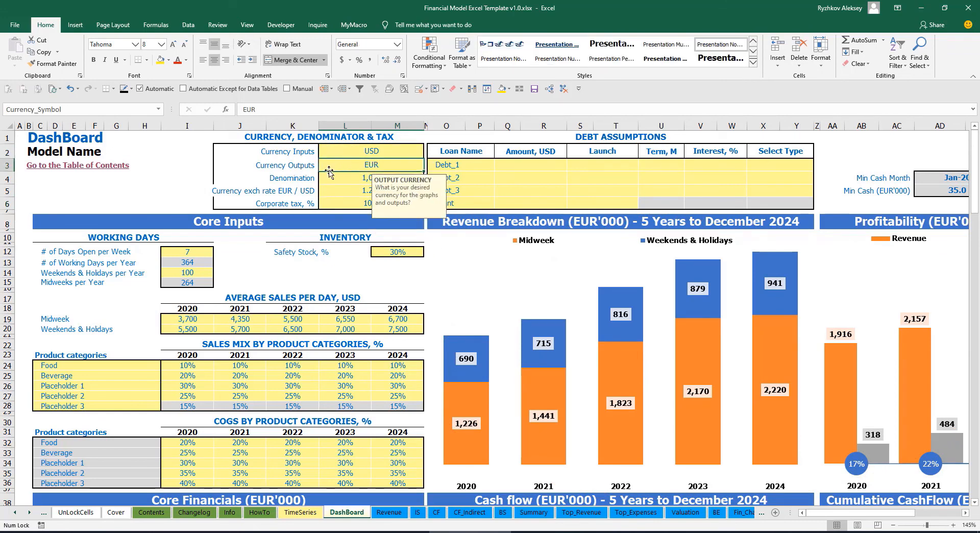
pyautogui.click(334, 190)
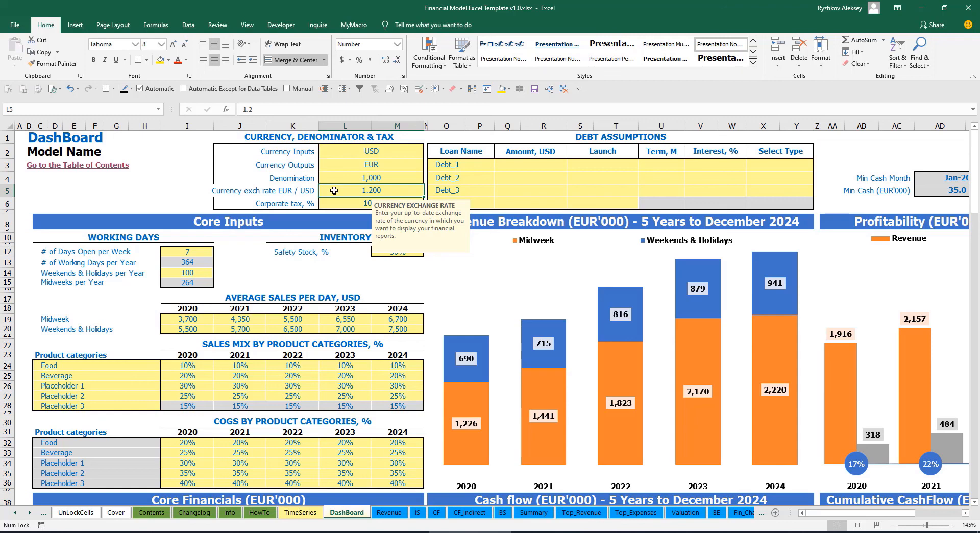
# Check the DashBoard's Denomination cell and the five-year and monthly Income Statement headings on the Summary sheet
pyautogui.click(352, 176)
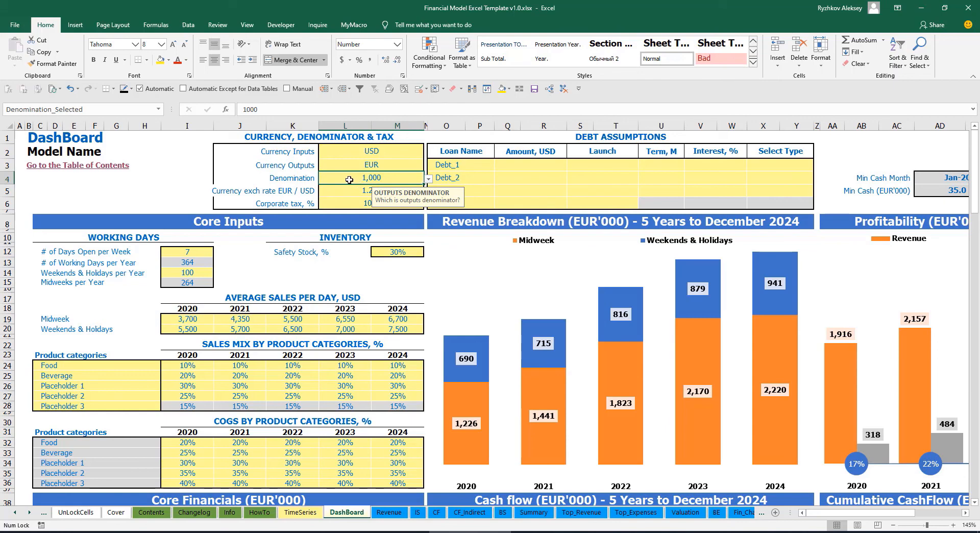
pyautogui.click(530, 511)
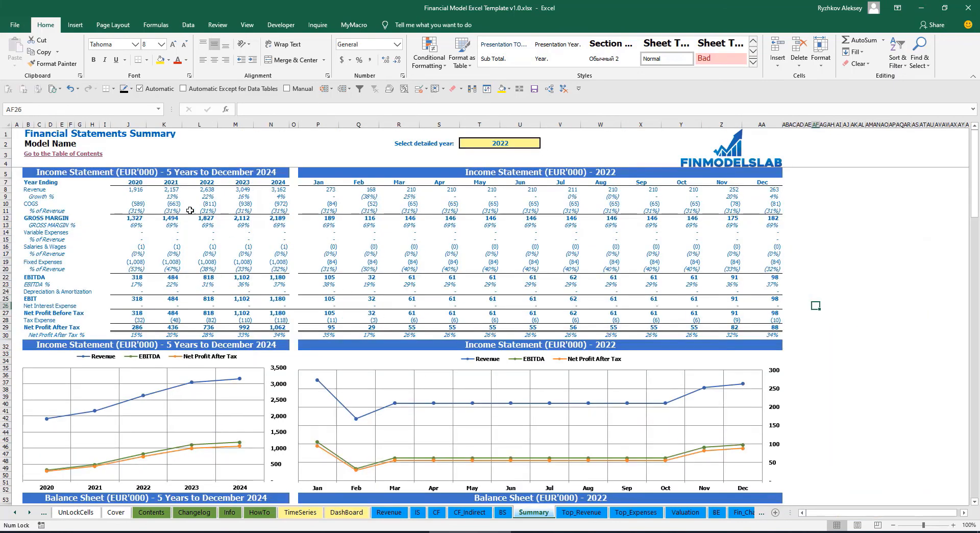
pyautogui.click(161, 175)
pyautogui.click(543, 171)
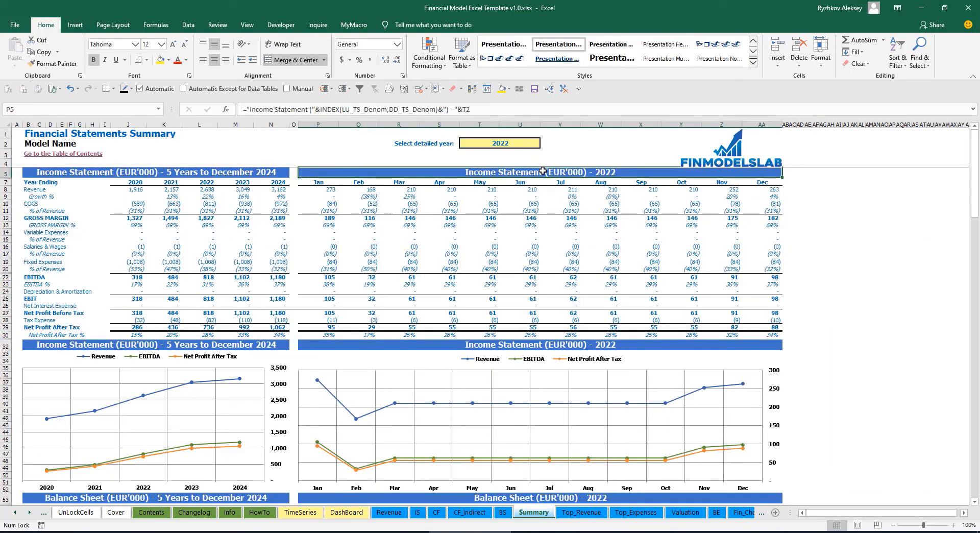
pyautogui.click(135, 175)
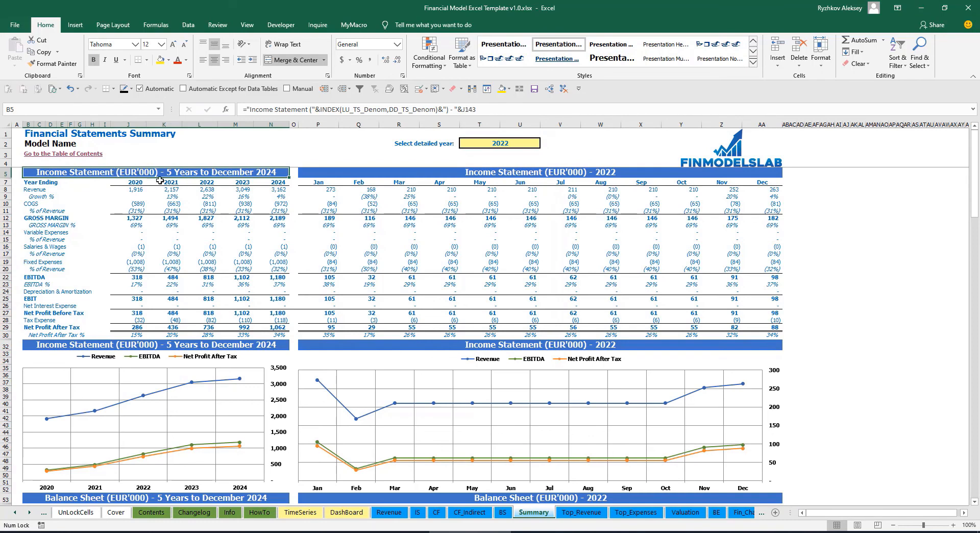
# Set the DashBoard's Denomination to 1,000,000 and check the Income Statement figures on the Summary sheet
pyautogui.click(346, 512)
pyautogui.click(427, 178)
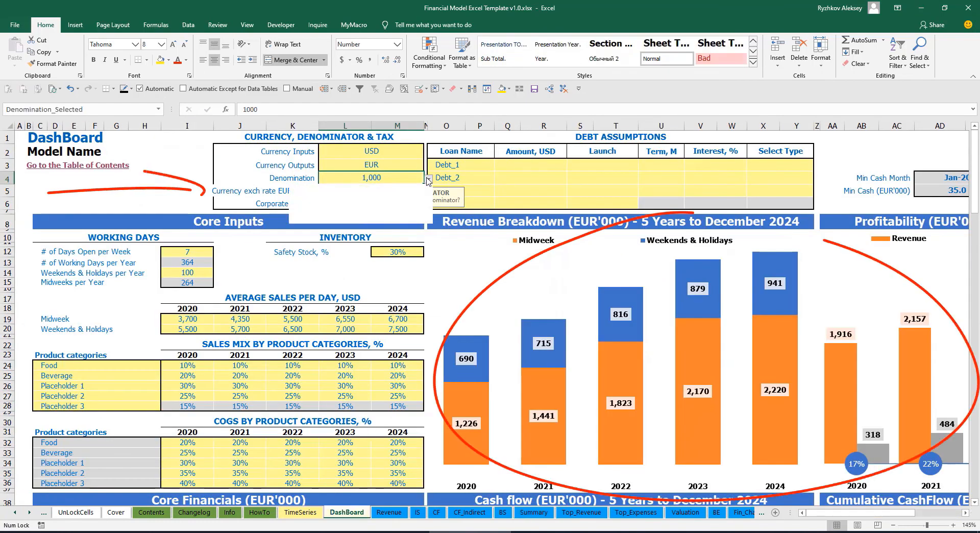
pyautogui.click(377, 209)
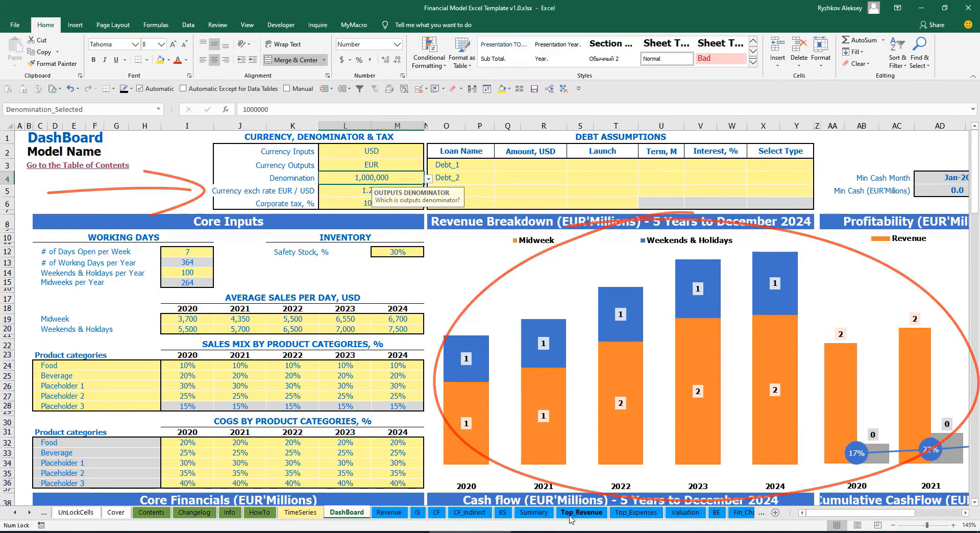
pyautogui.click(534, 512)
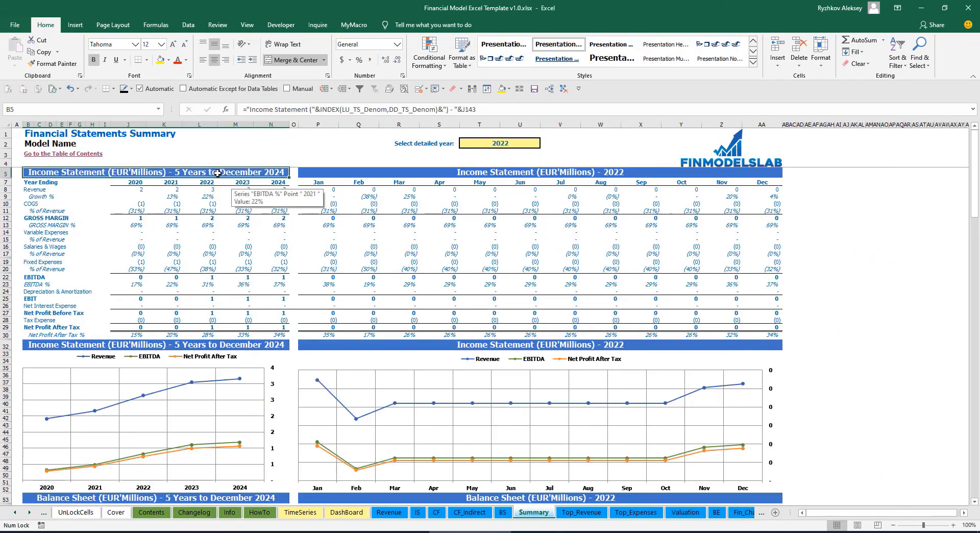
# Set the DashBoard's Denomination to 1 and check the Income Statement figures on the Summary sheet
pyautogui.click(347, 512)
pyautogui.hotkey('alt', 'Down')
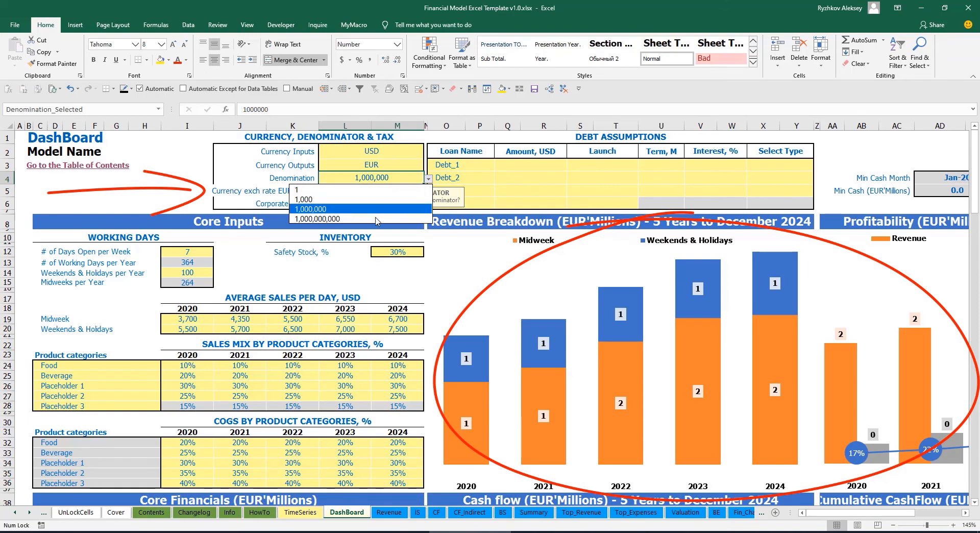
pyautogui.click(359, 190)
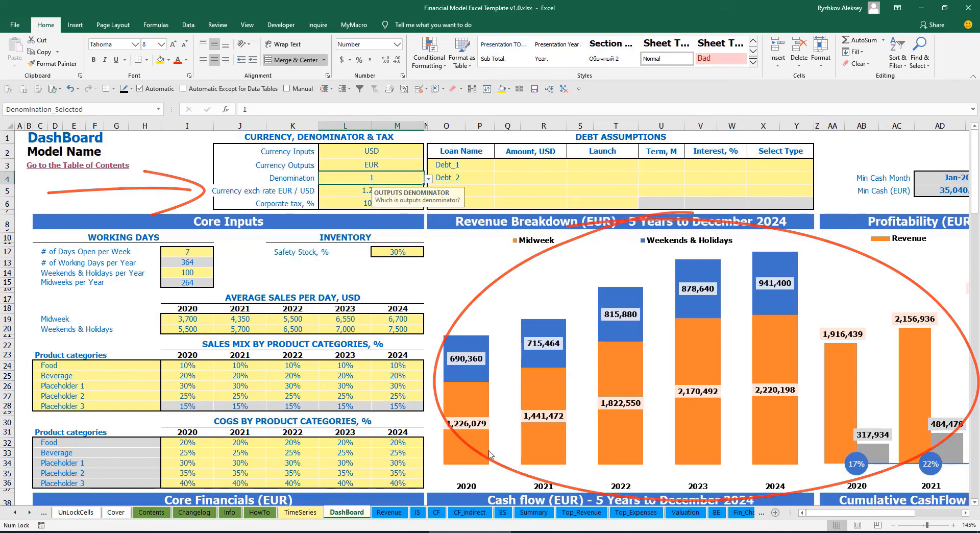
pyautogui.click(532, 513)
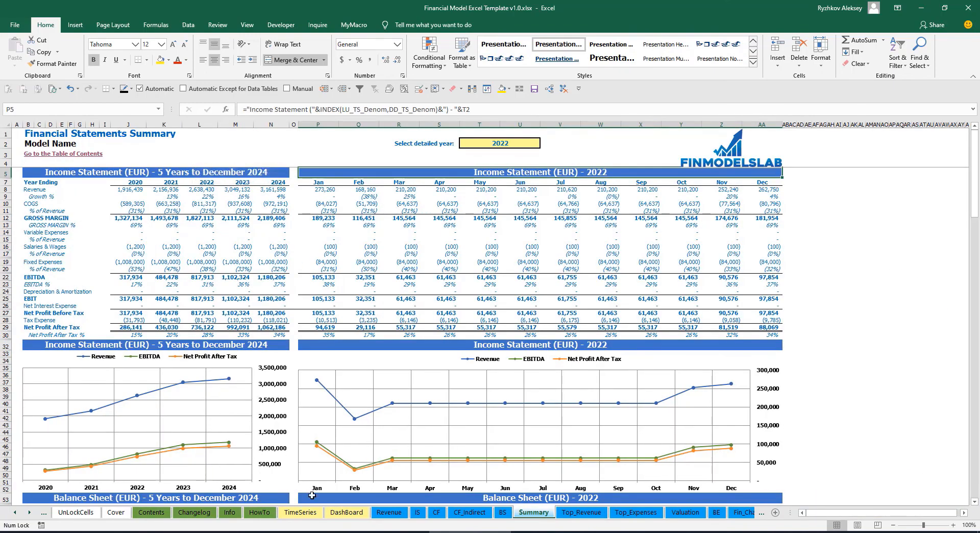
# Set the DashBoard's corporate tax to 15% and check the monthly Tax Expense row on the Income Statement
pyautogui.click(340, 513)
pyautogui.click(350, 199)
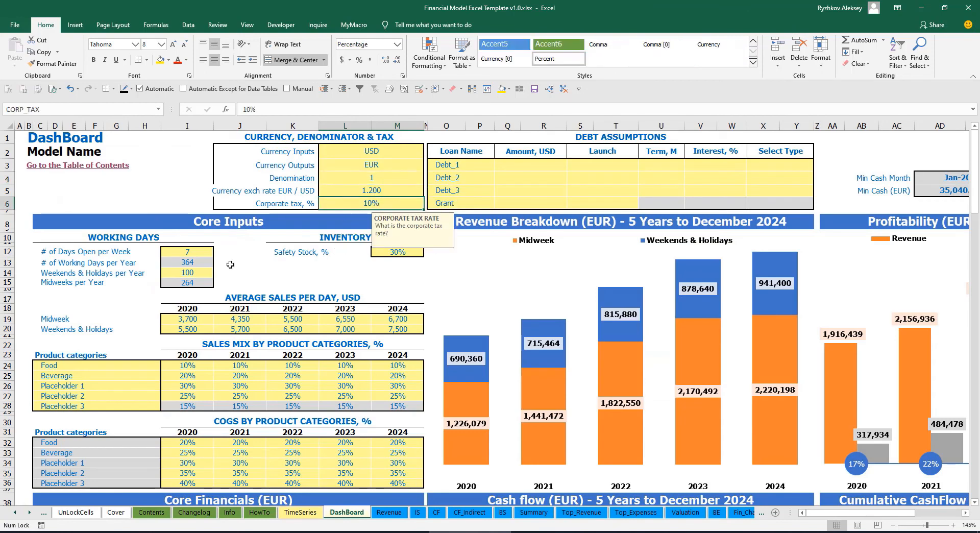
pyautogui.write('15')
pyautogui.press('Return')
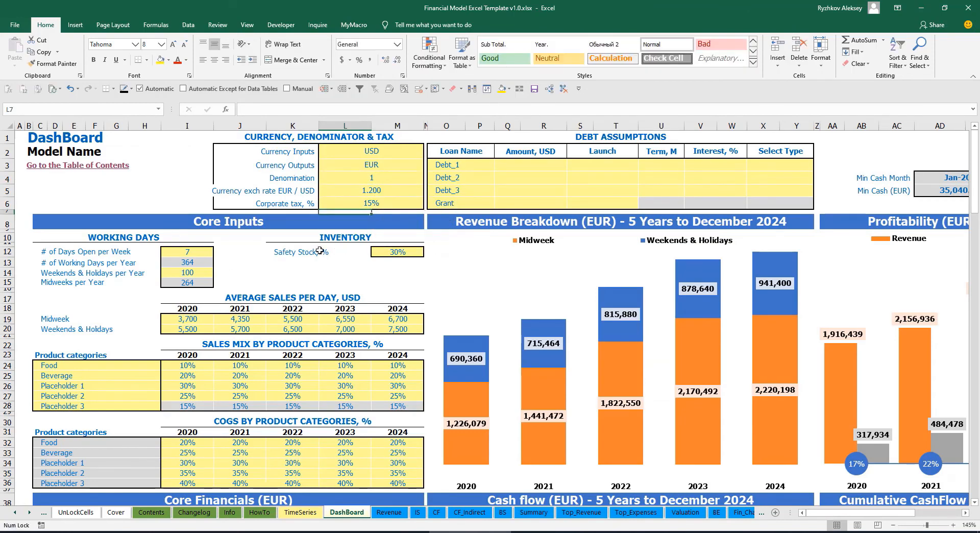
pyautogui.click(418, 512)
pyautogui.click(22, 345)
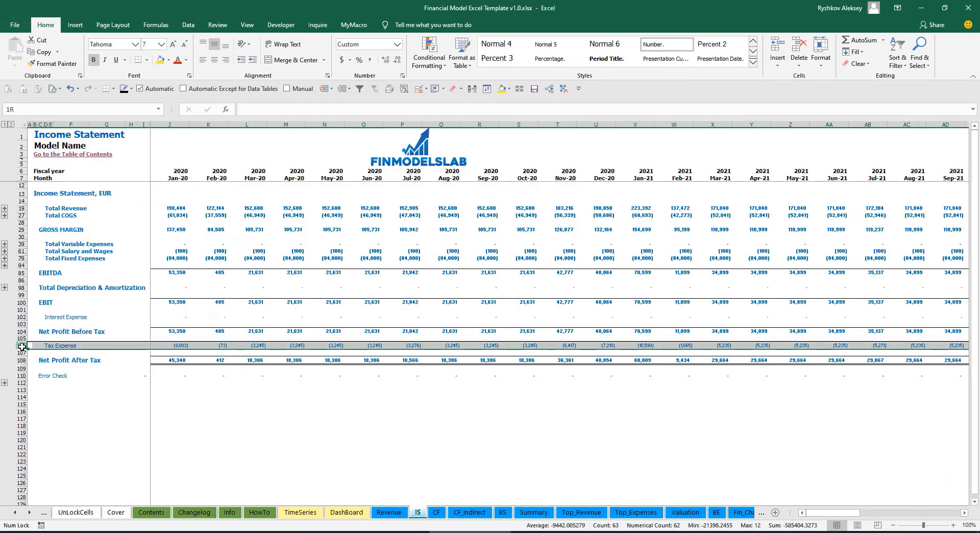